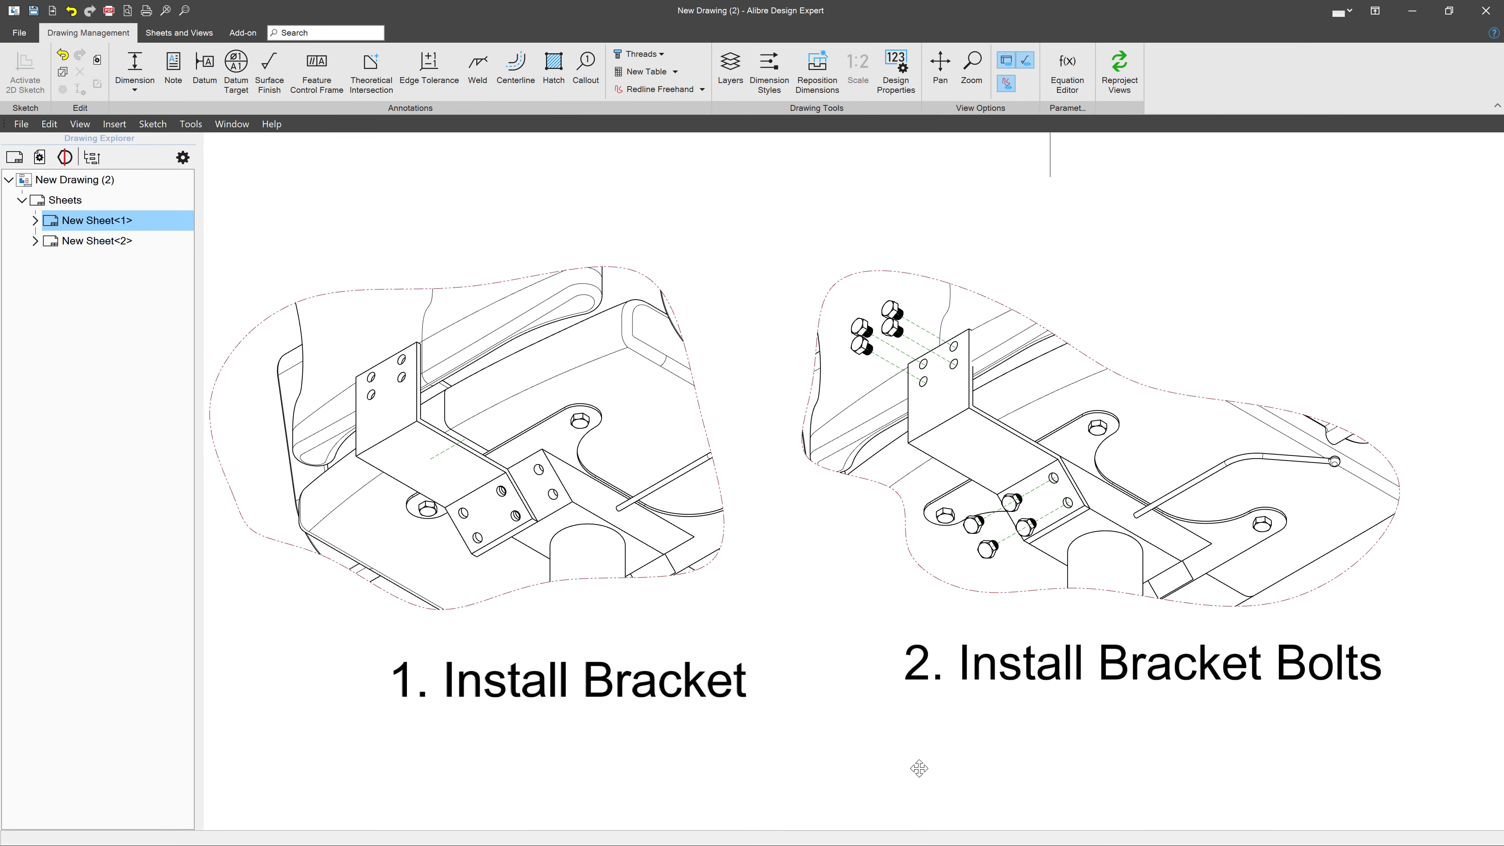
# - Edit Exploded View (1) so the chair's parts appear pulled apart, viewed from behind
pyautogui.moveTo(919, 769); pyautogui.dragTo(980, 762)
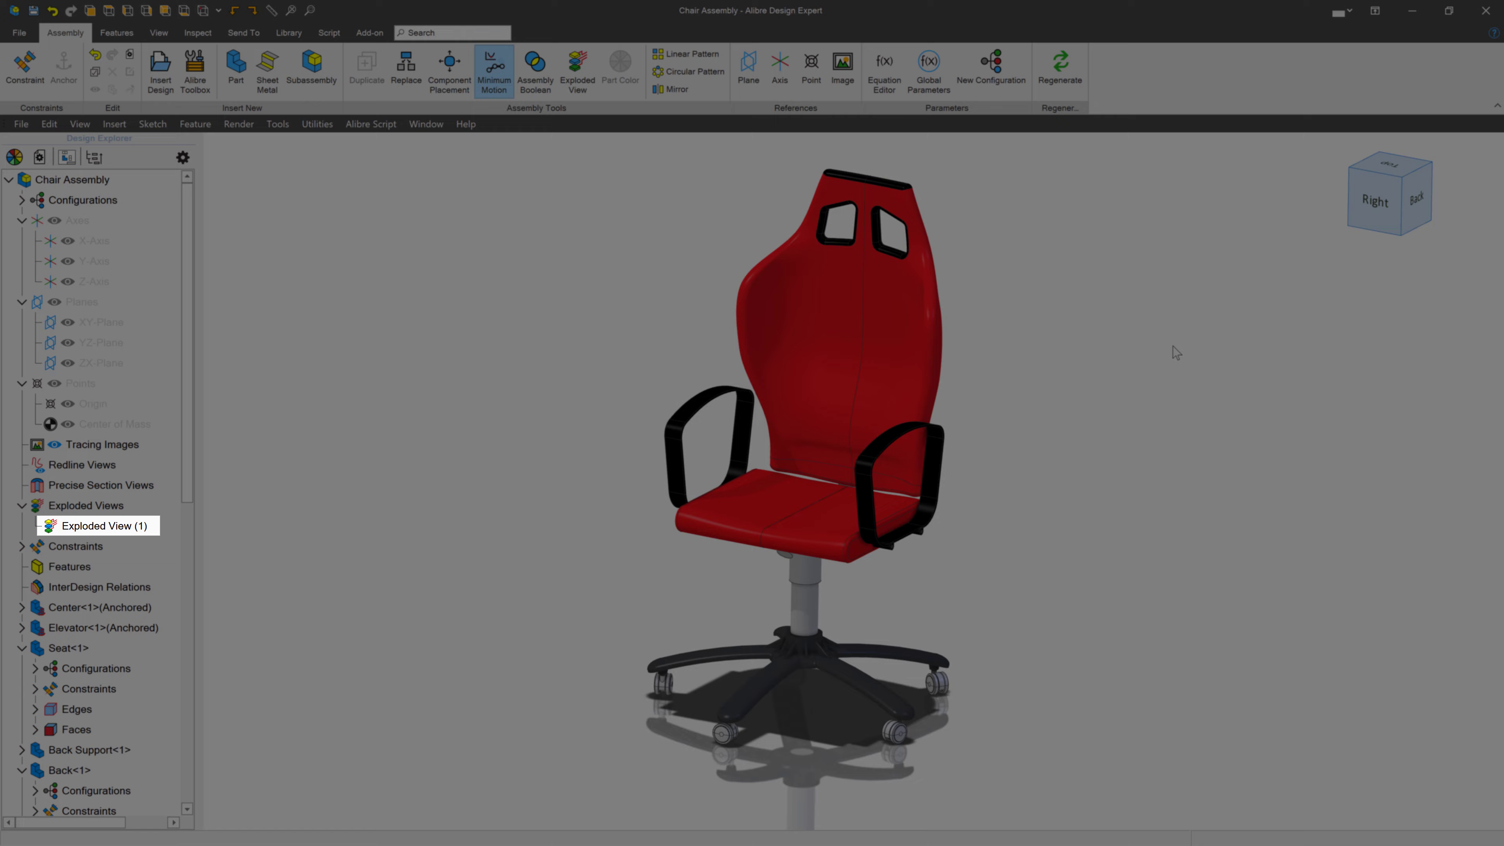
pyautogui.rightClick(128, 526)
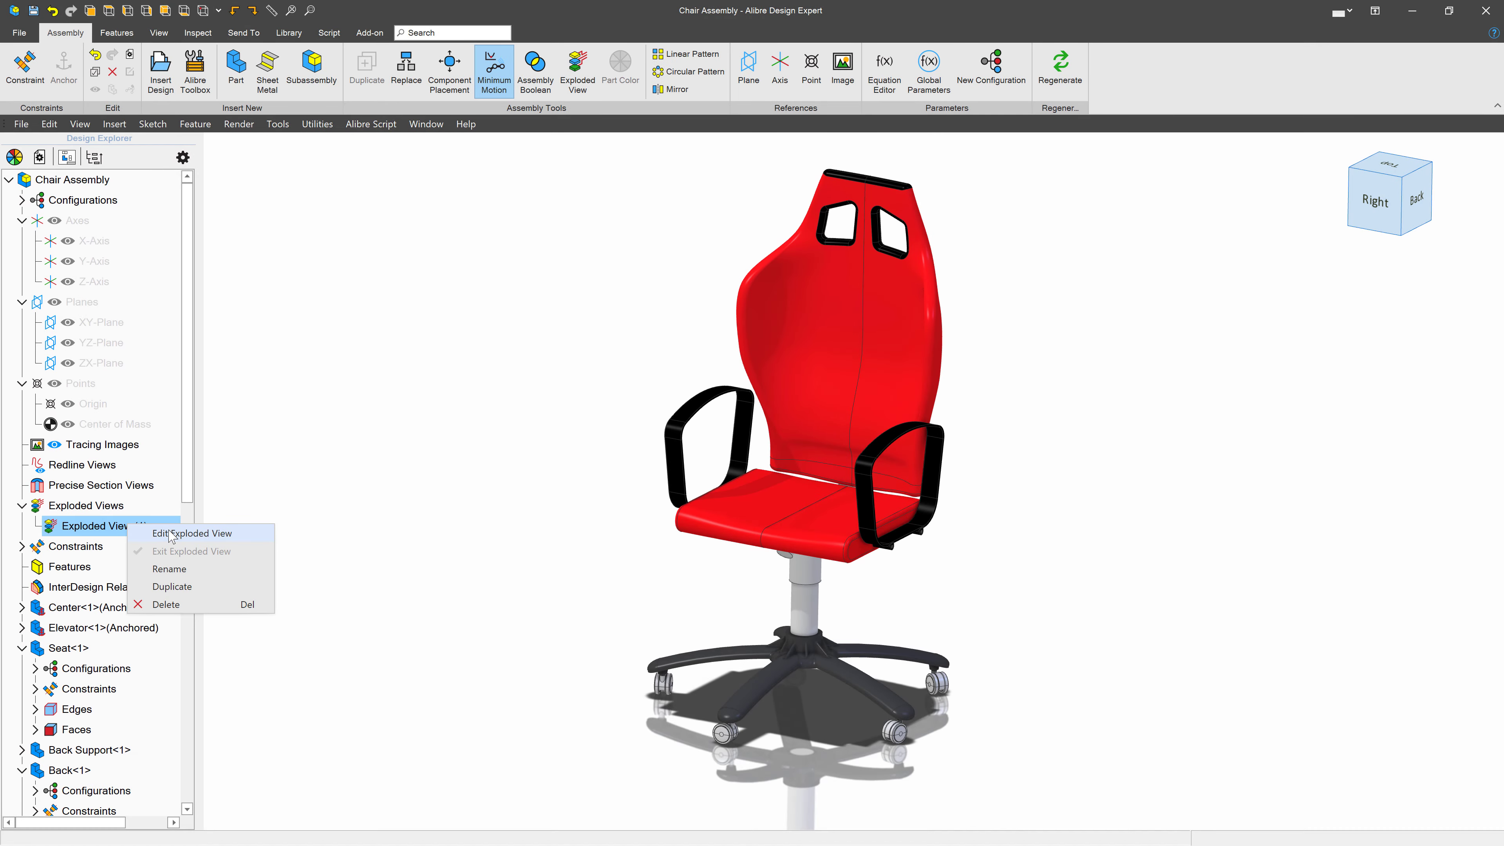
pyautogui.click(171, 533)
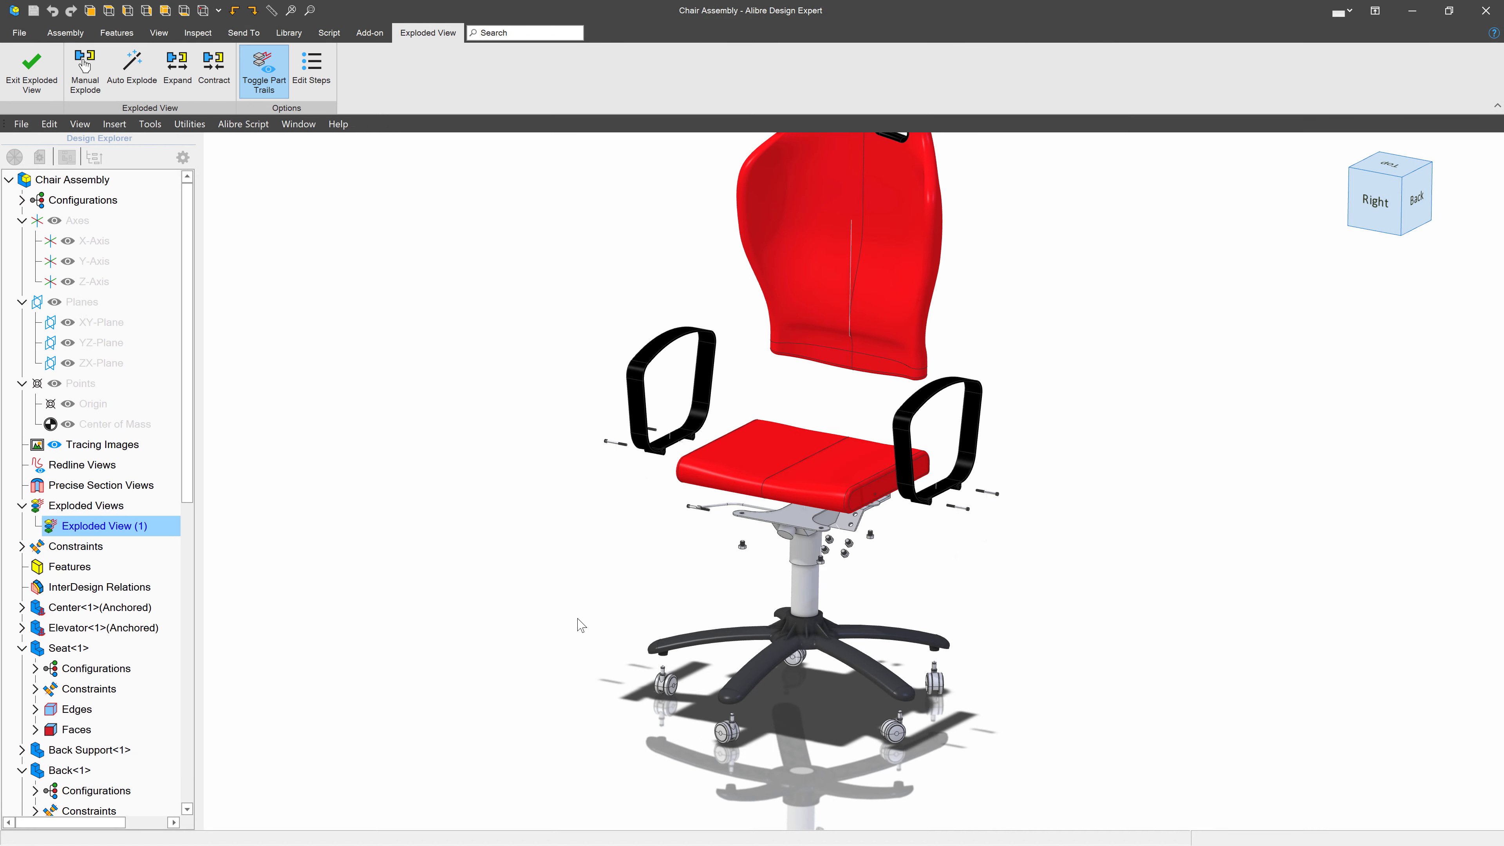
pyautogui.moveTo(698, 502); pyautogui.dragTo(480, 511, button='middle')
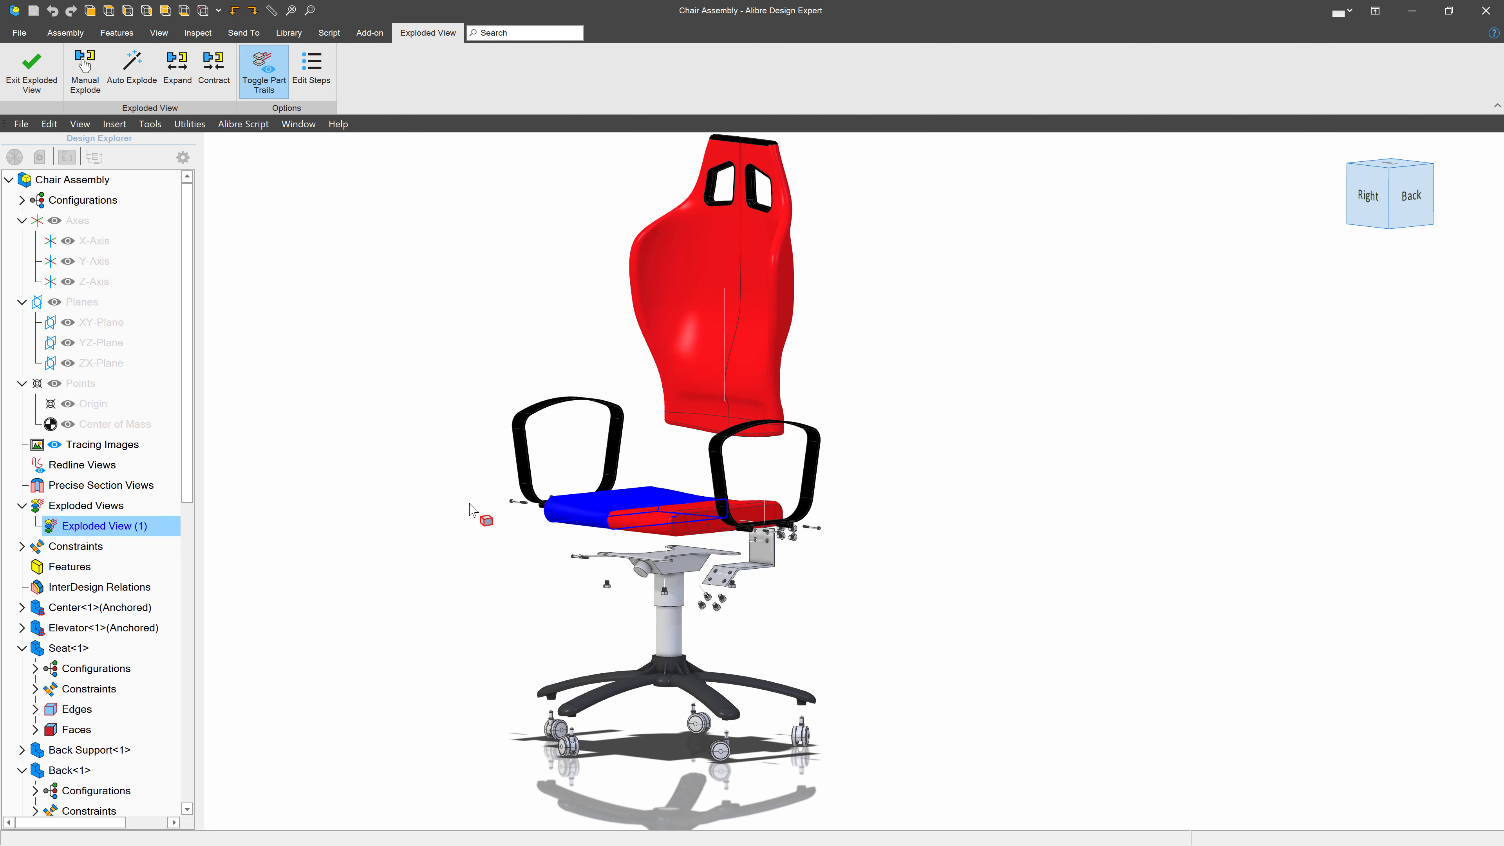
pyautogui.rightClick(117, 529)
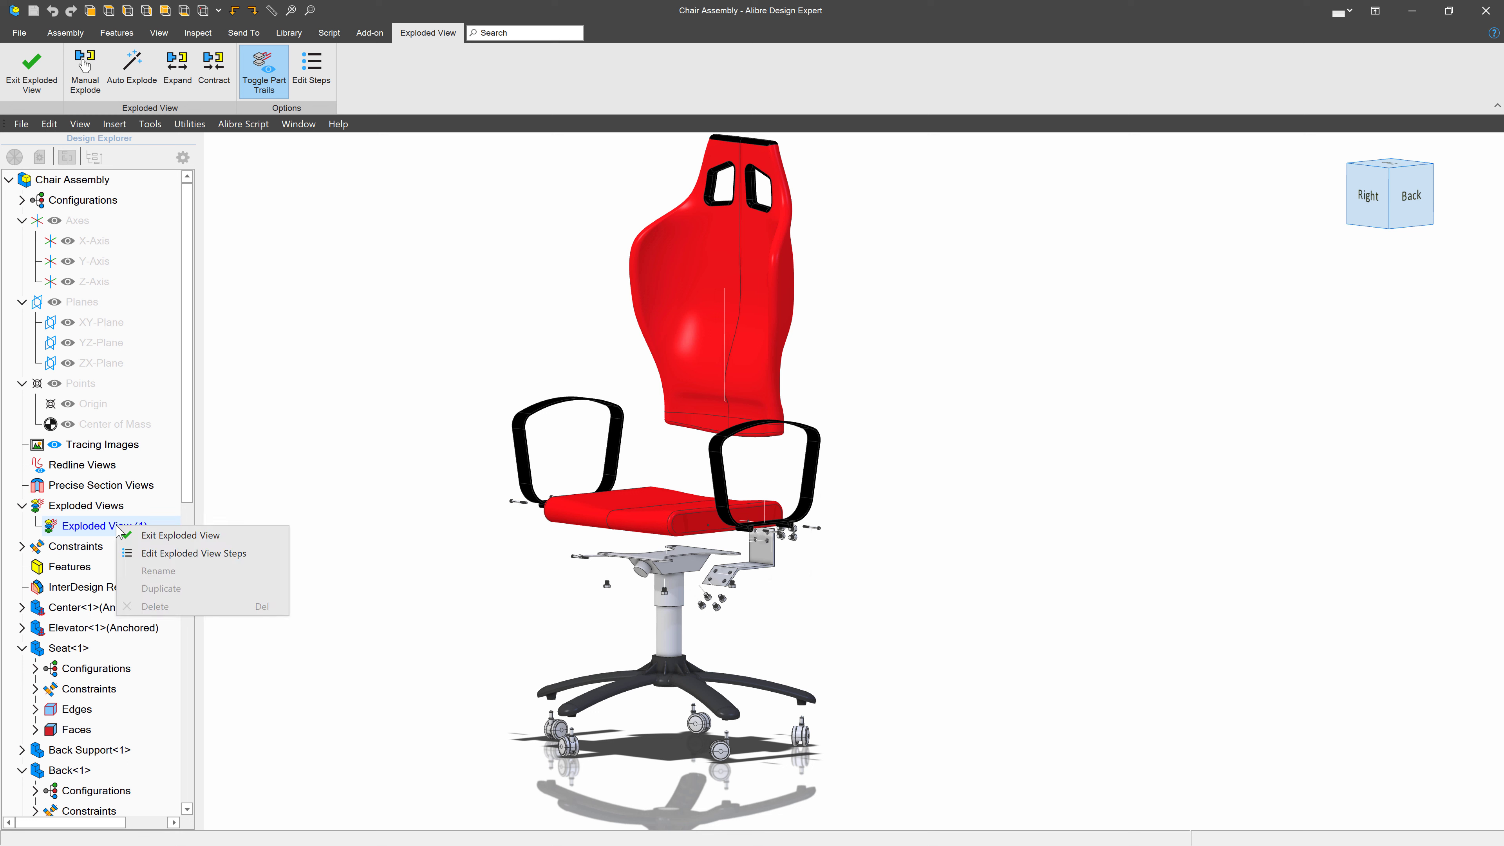
# - Leave Exploded View (1) and create Exploded View (2) in Manual Explode mode
pyautogui.click(155, 538)
pyautogui.click(248, 338)
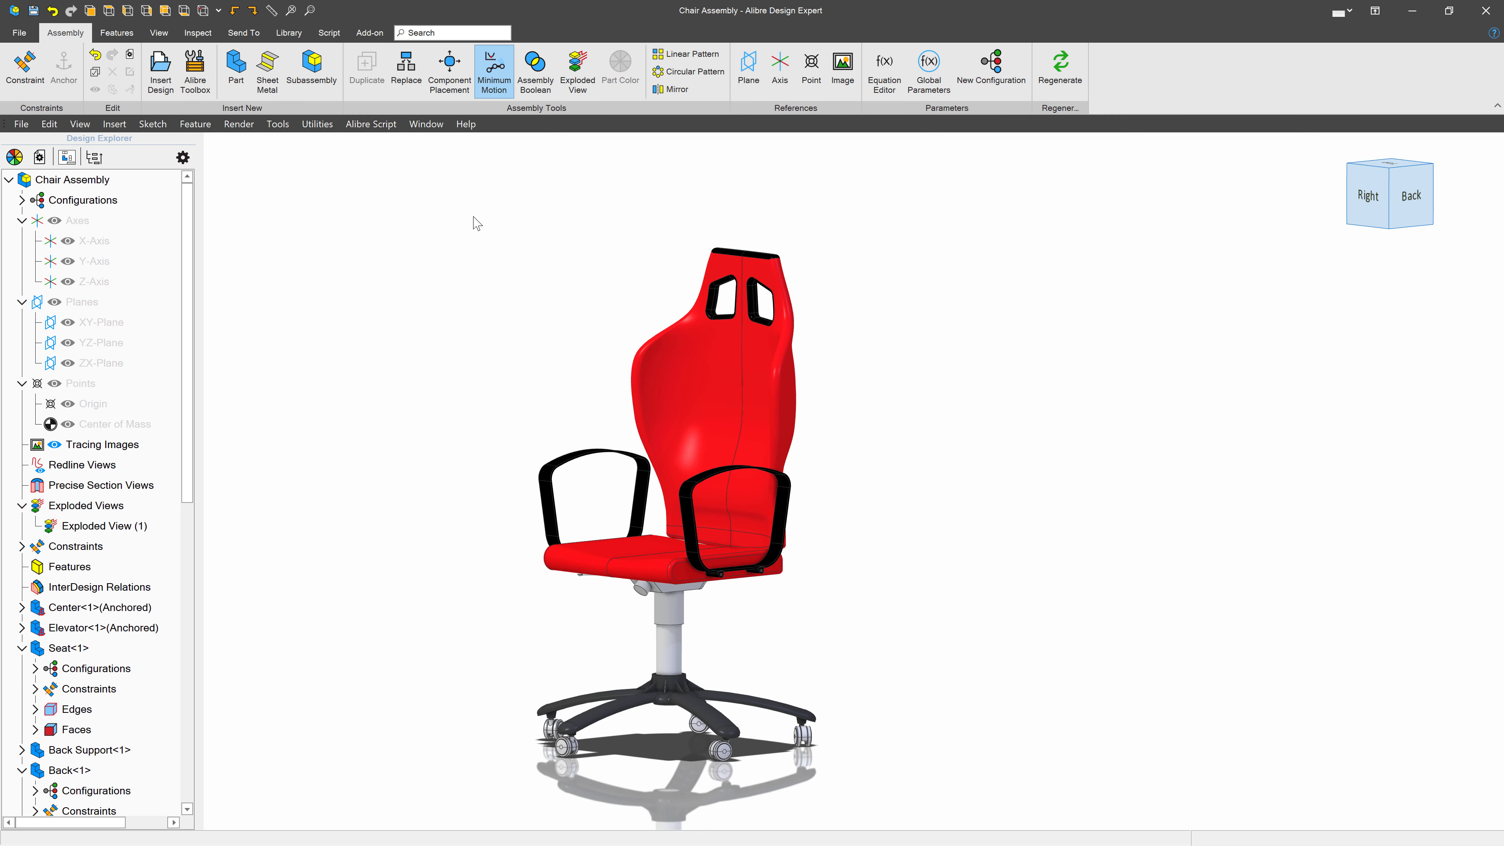
pyautogui.click(577, 71)
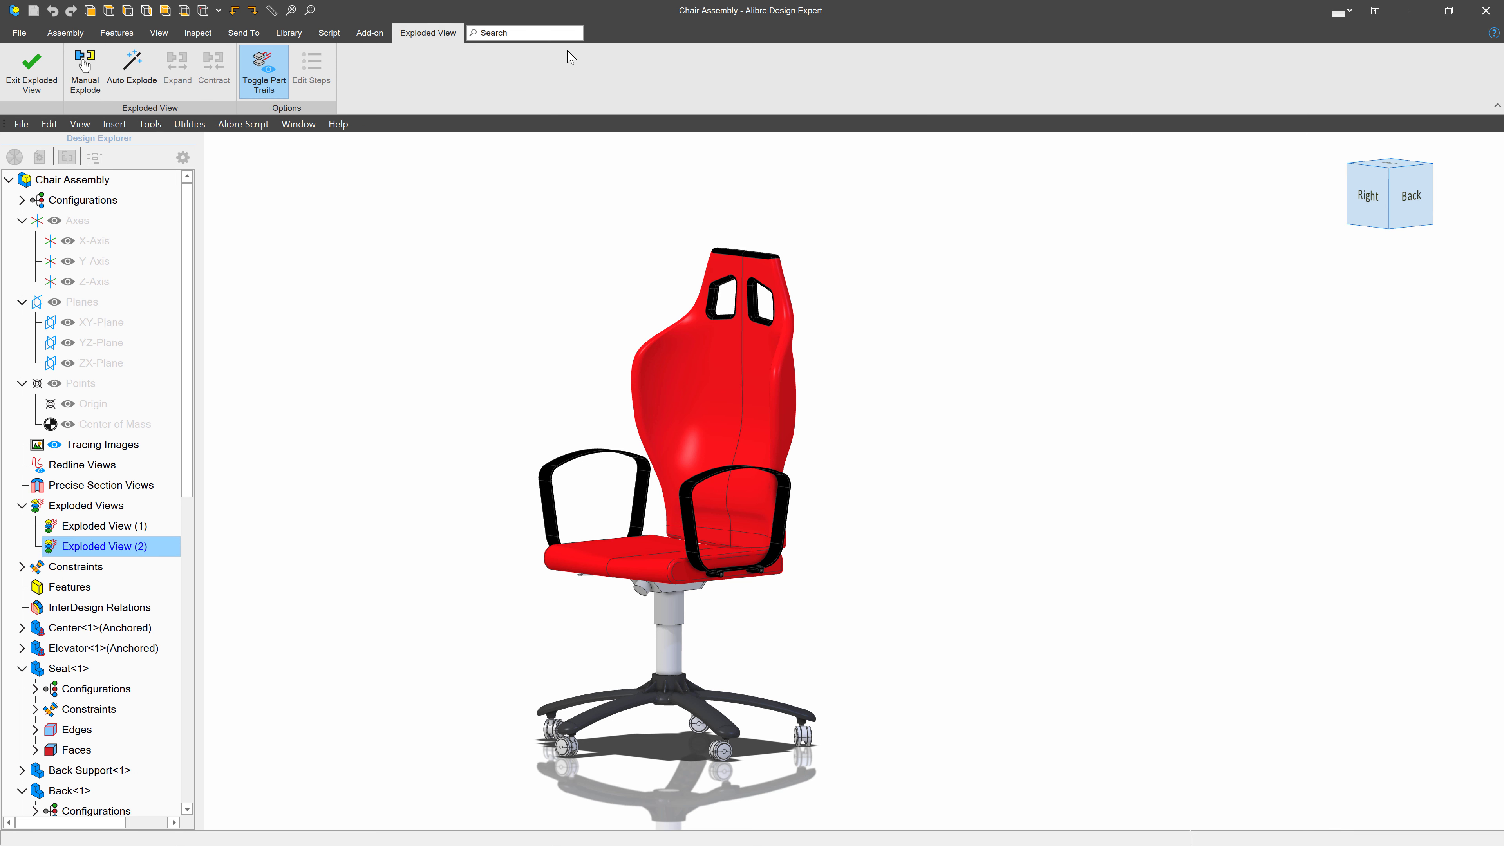
pyautogui.click(87, 70)
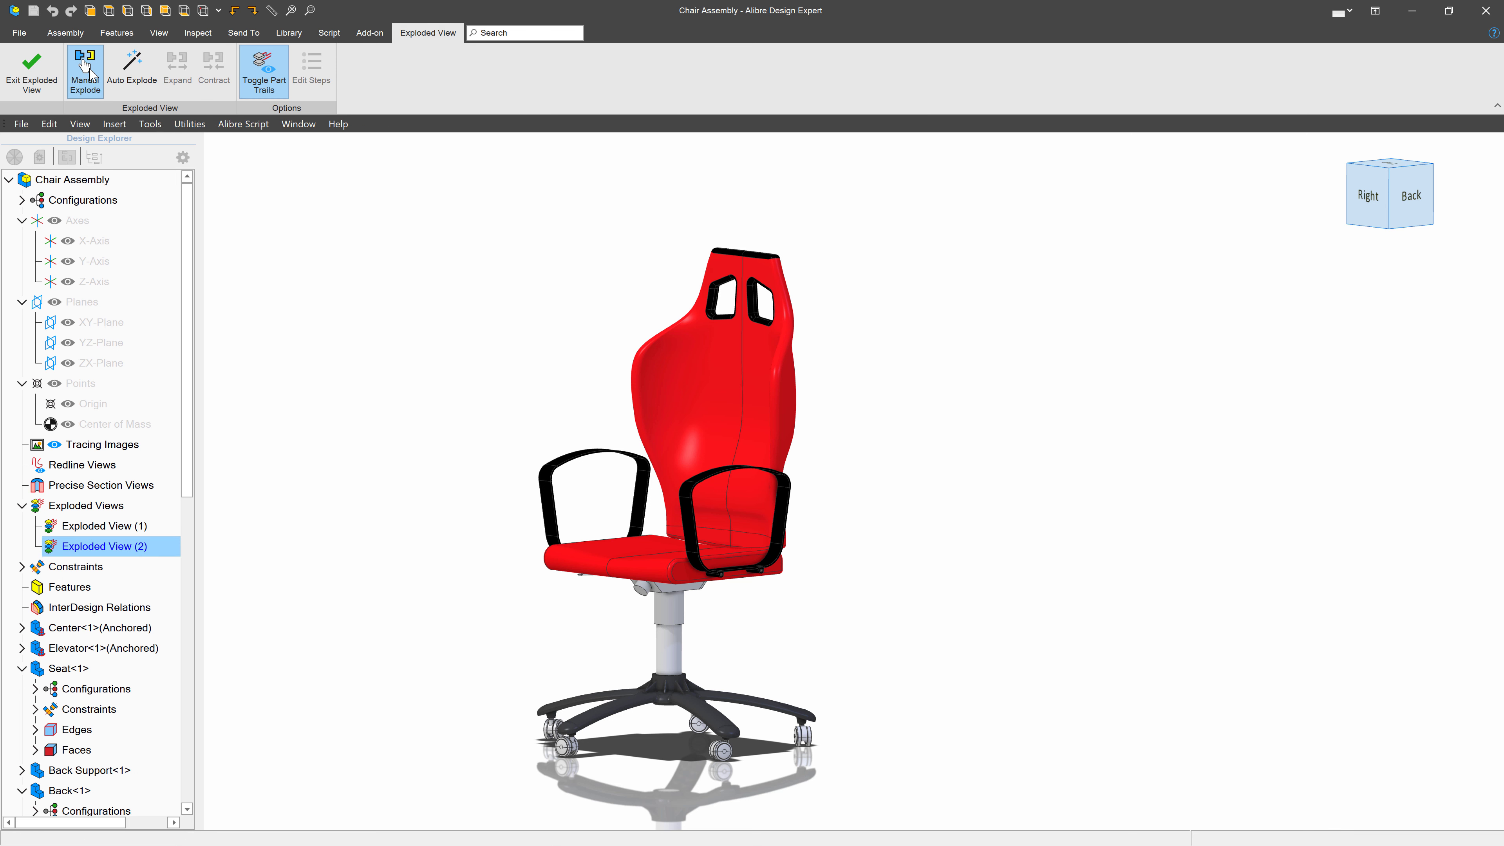
# - Pull the four seat-back bracket bolts straight out along trail lines
pyautogui.scroll(3, 726, 591)
pyautogui.moveTo(725, 592); pyautogui.dragTo(695, 547, button='right')
pyautogui.scroll(5, 669, 457)
pyautogui.scroll(3, 668, 451)
pyautogui.click(586, 425)
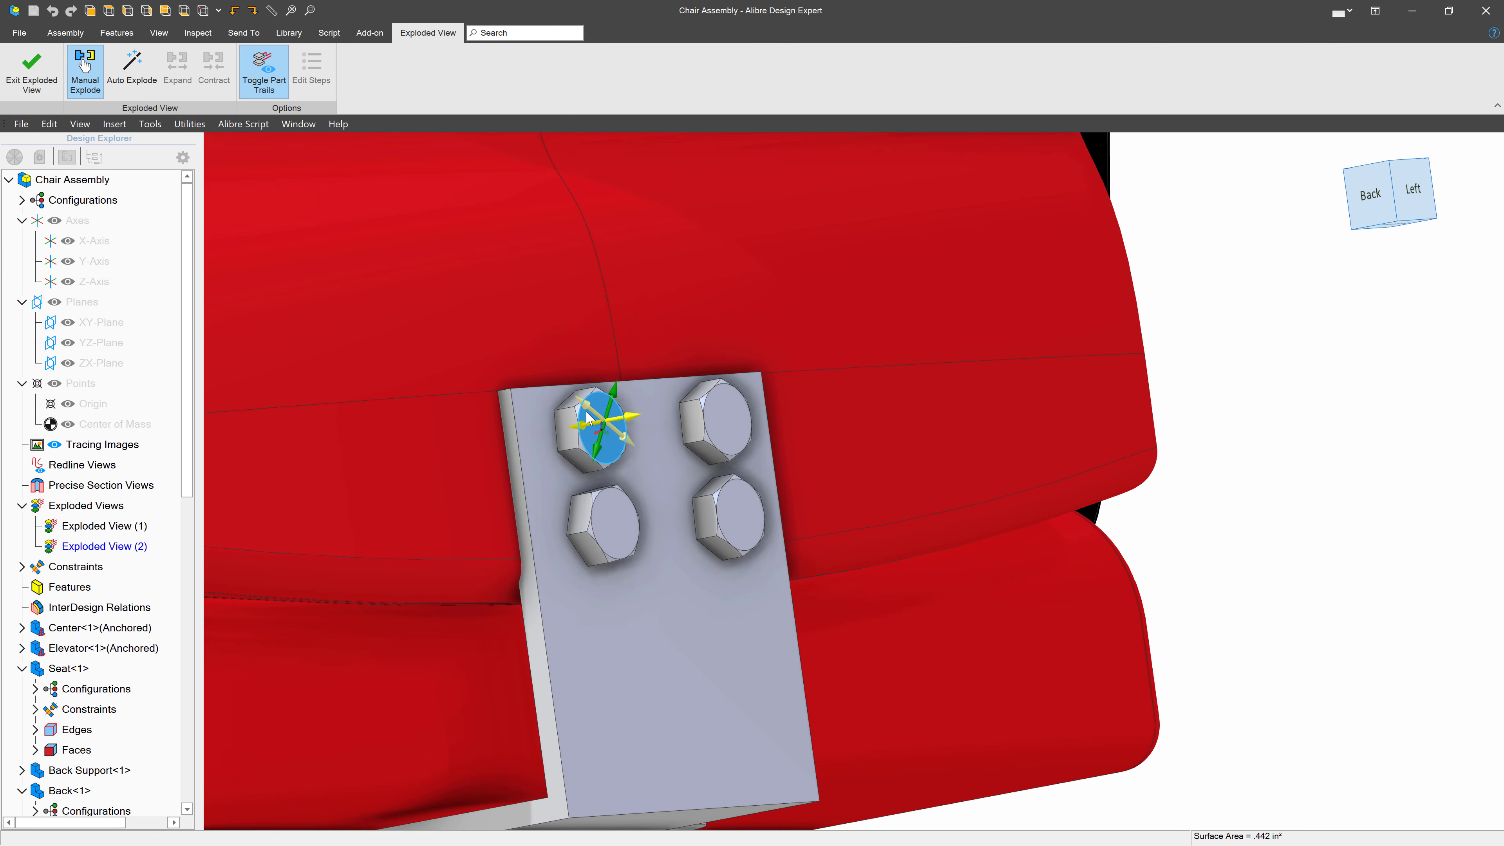
pyautogui.keyDown('ctrl'); pyautogui.click(722, 415); pyautogui.keyUp('ctrl')
pyautogui.keyDown('ctrl'); pyautogui.click(740, 500); pyautogui.keyUp('ctrl')
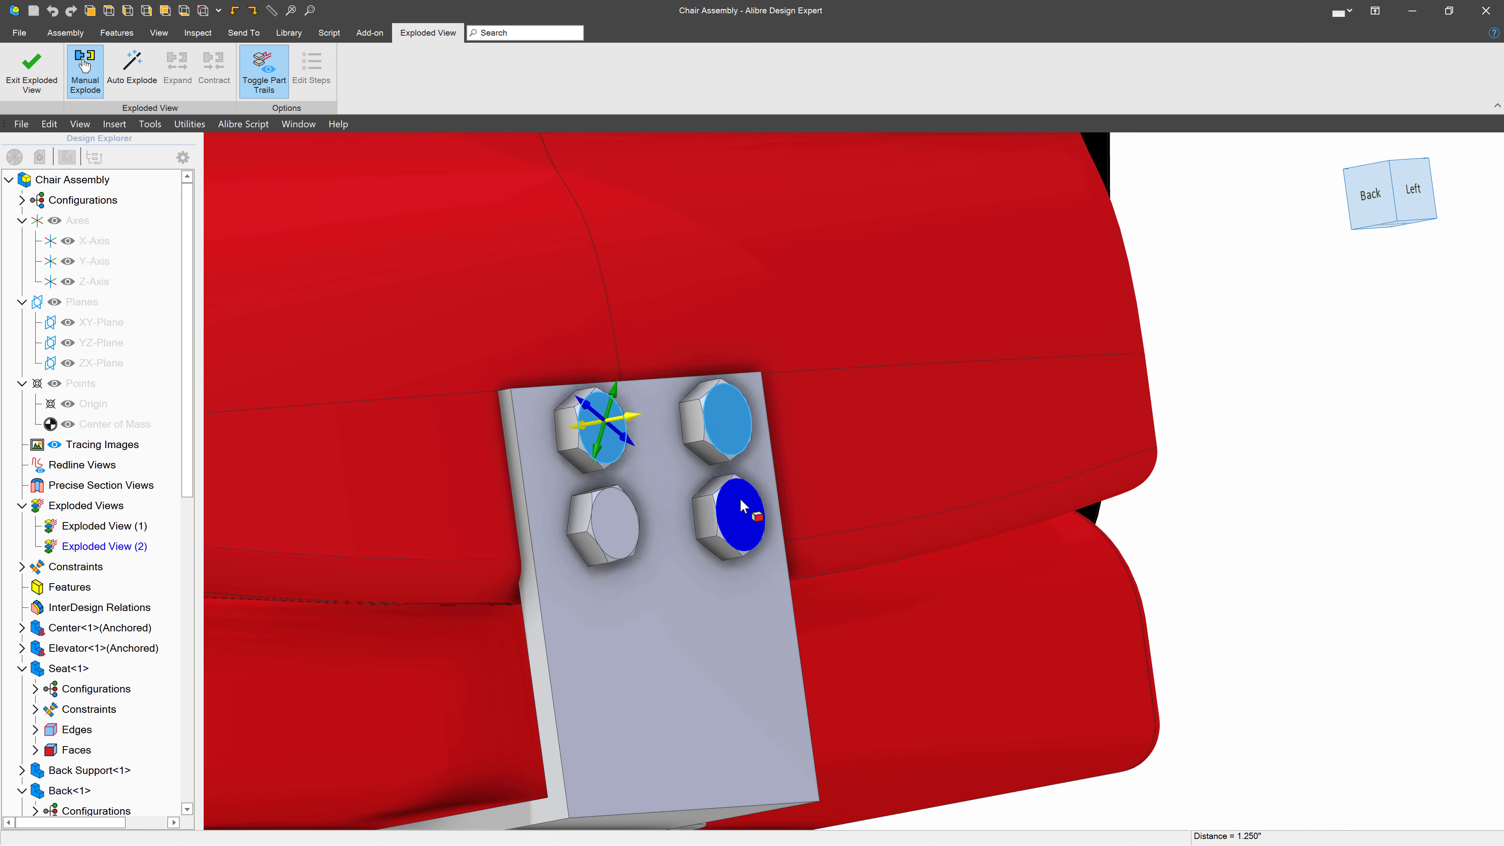
pyautogui.keyDown('ctrl'); pyautogui.click(624, 512); pyautogui.keyUp('ctrl')
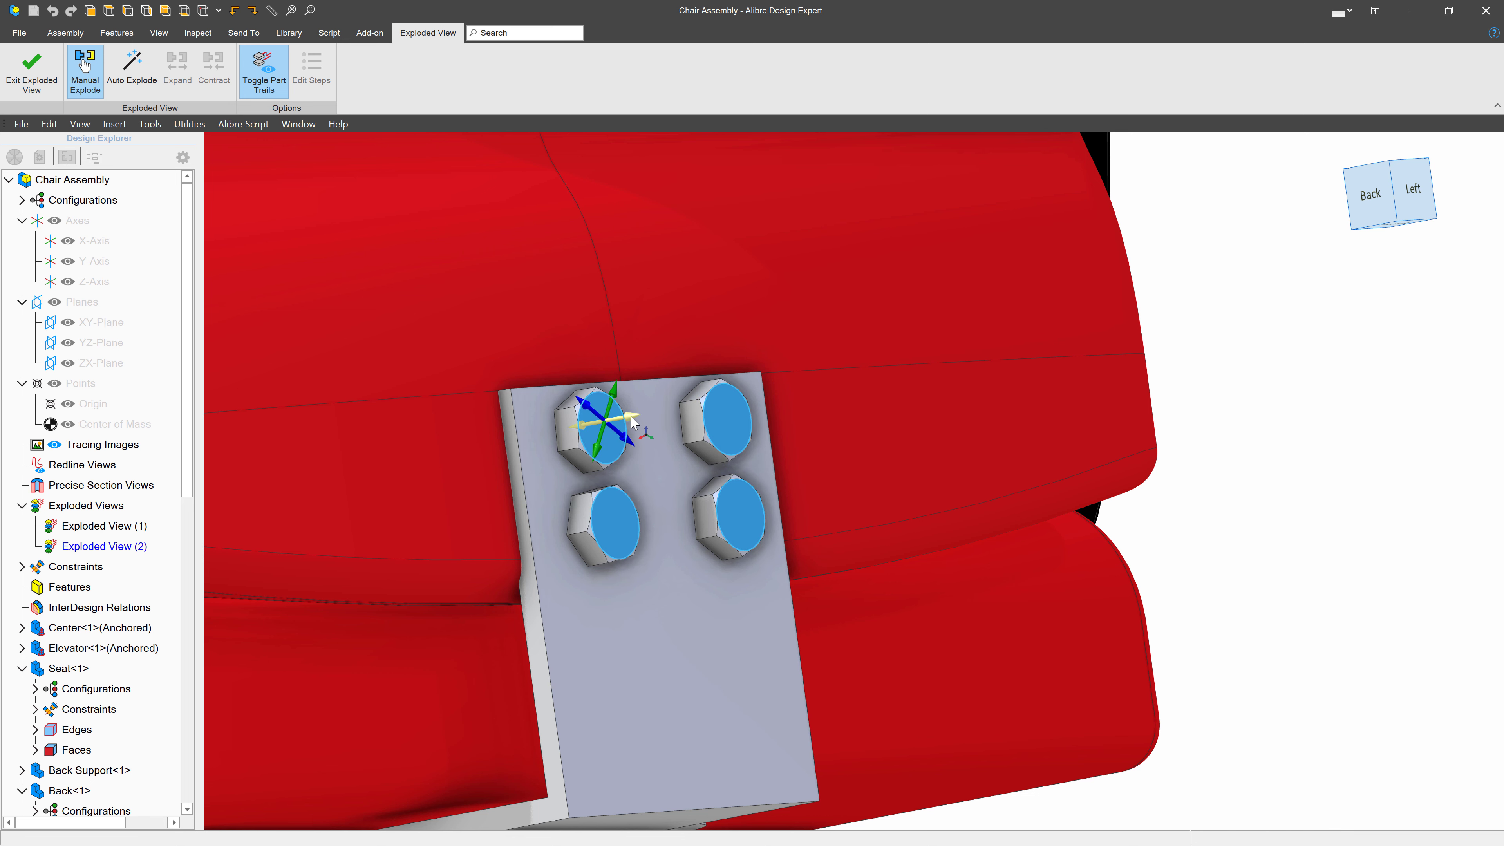
pyautogui.moveTo(649, 414); pyautogui.dragTo(1438, 283)
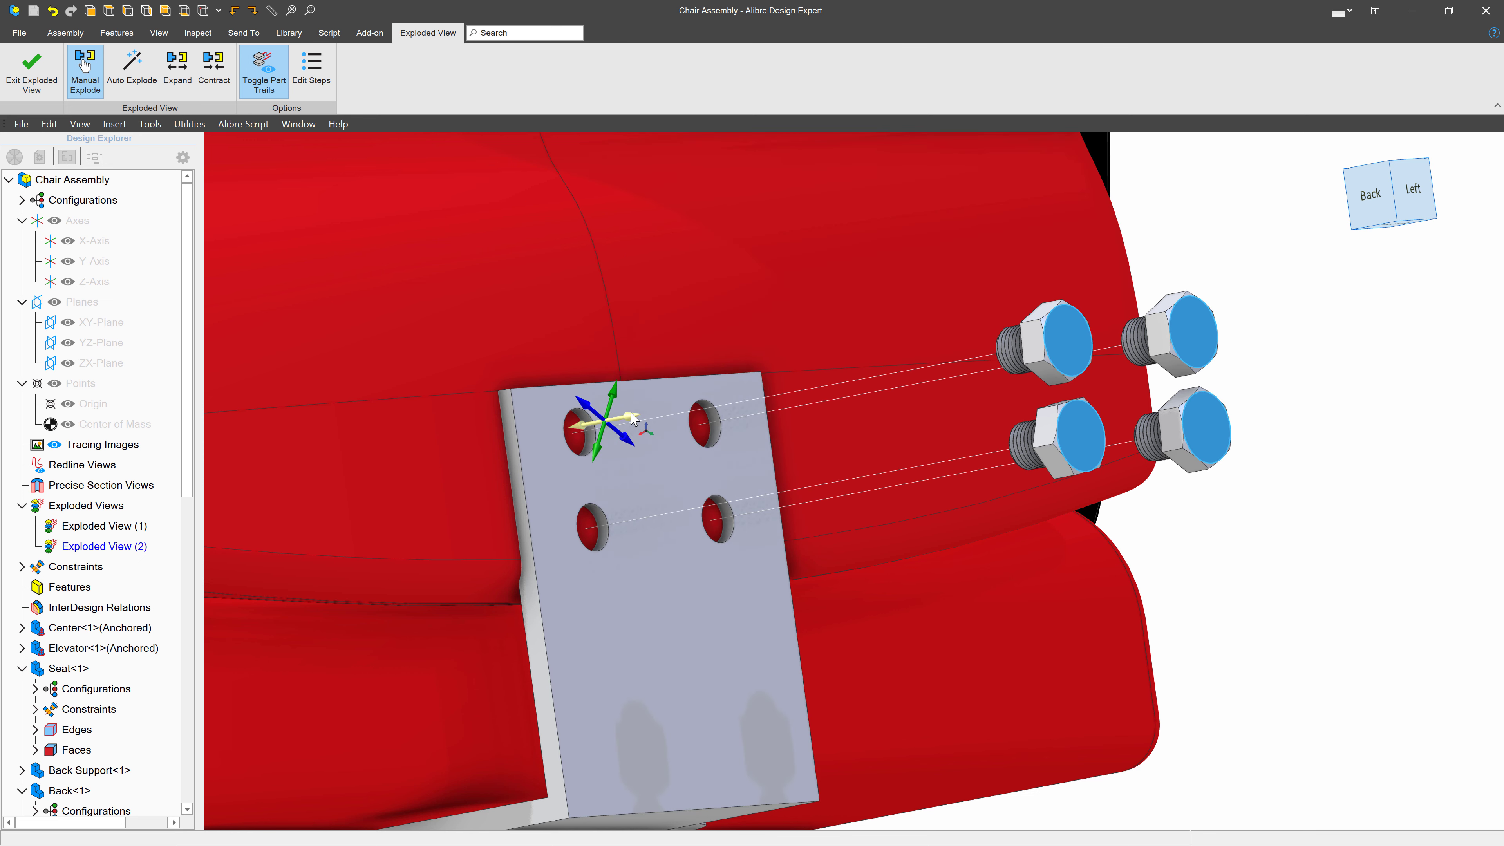
# - Pull the four seat-plate bolts downward out from under the seat
pyautogui.scroll(-5, 919, 598)
pyautogui.click(919, 597)
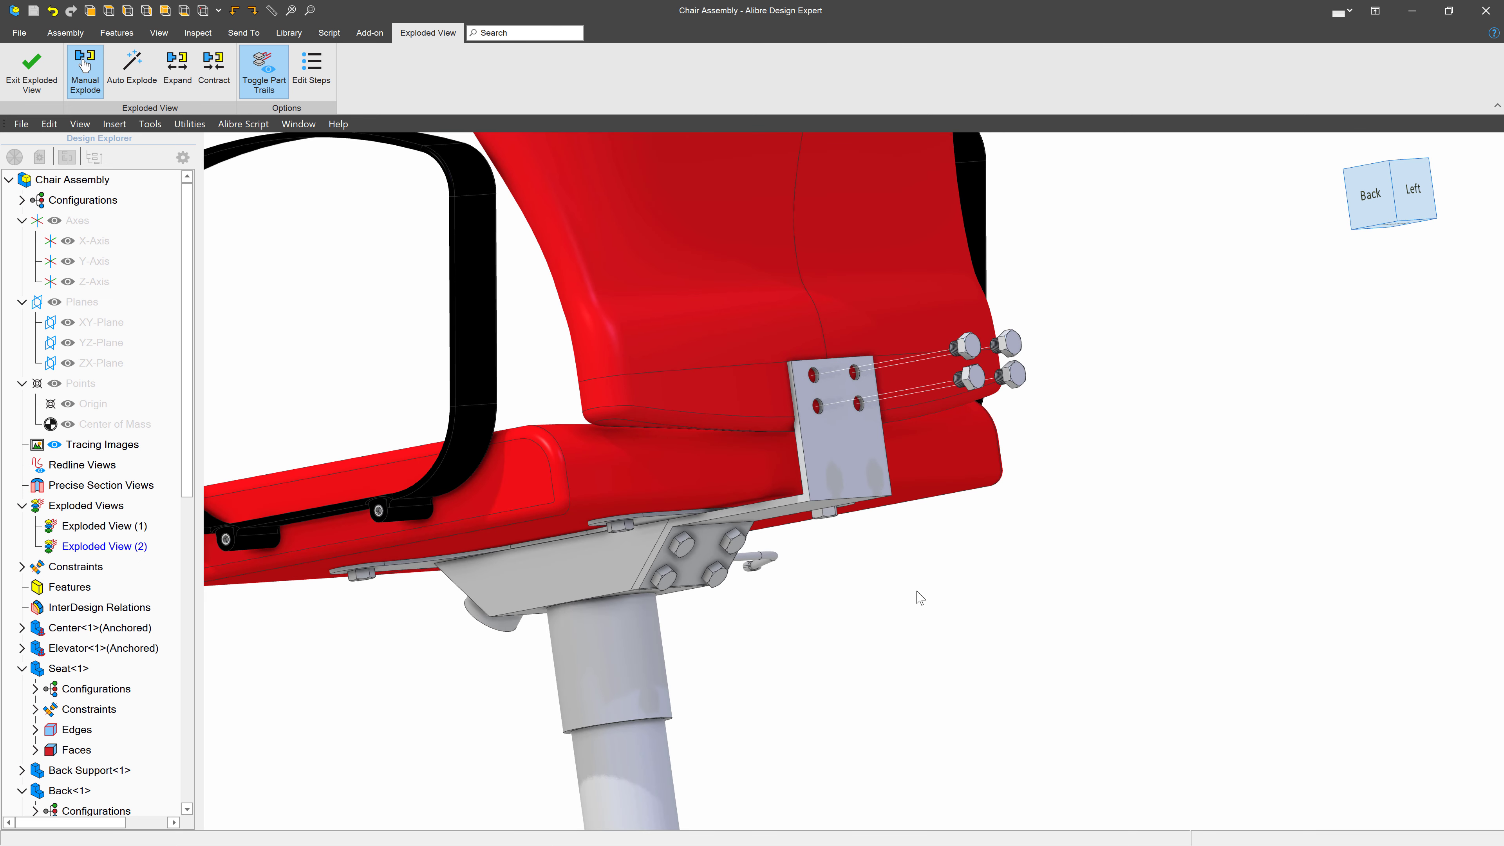
pyautogui.scroll(8, 752, 615)
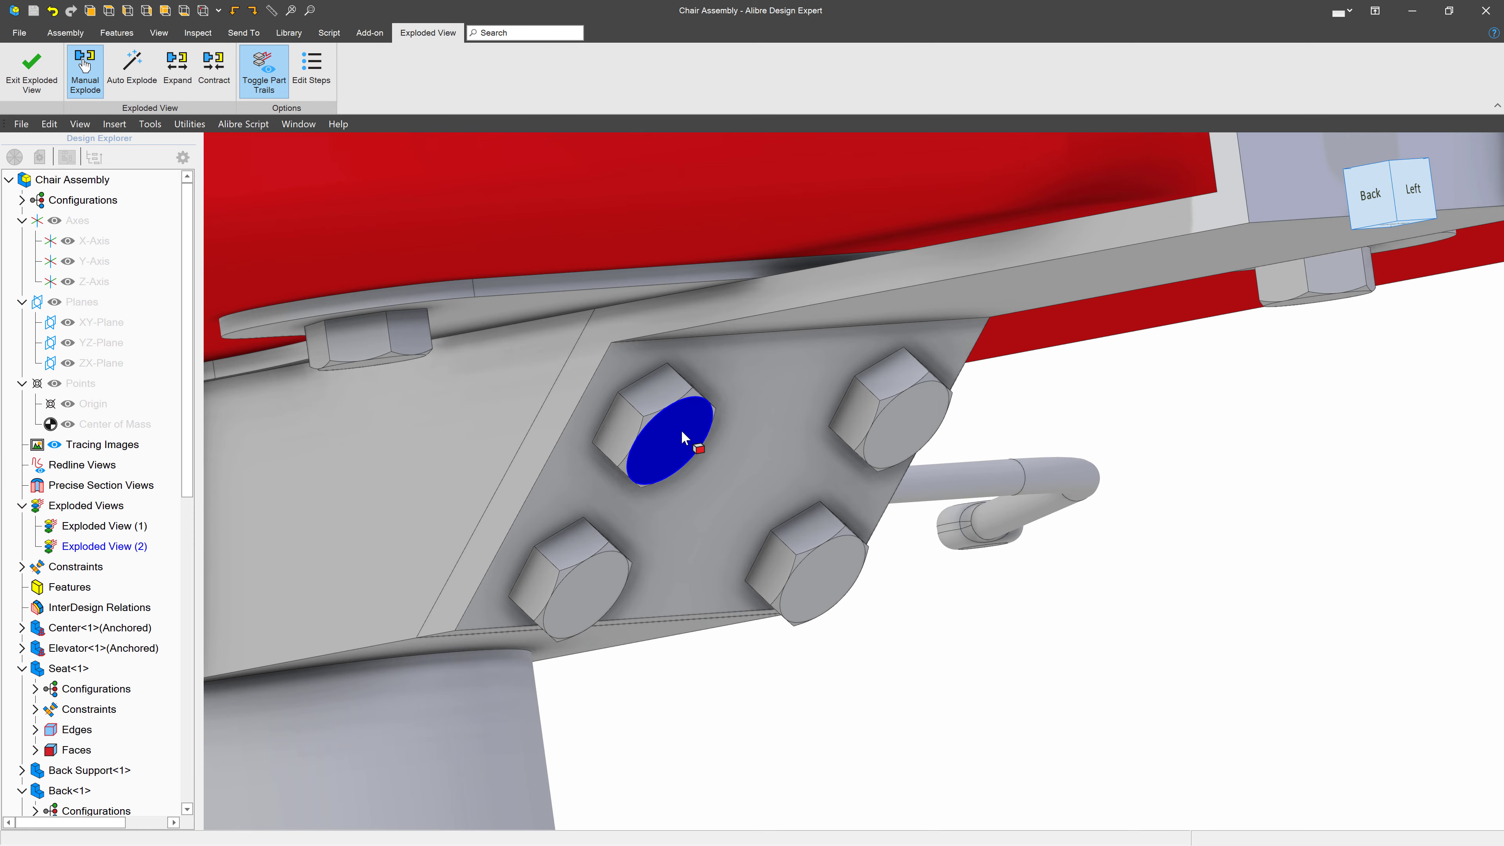
pyautogui.click(672, 447)
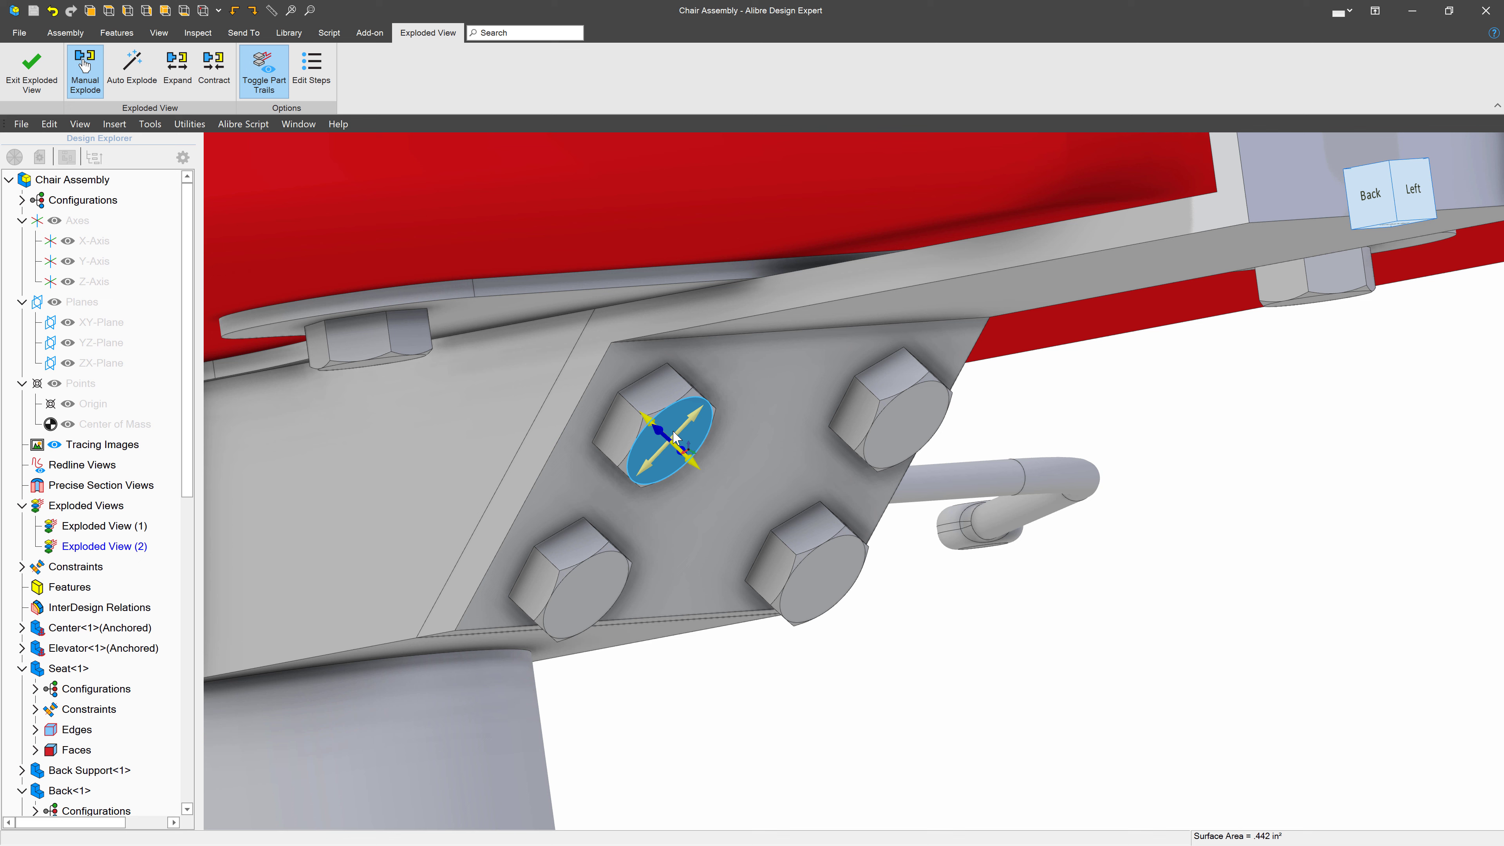
pyautogui.keyDown('ctrl'); pyautogui.click(917, 432); pyautogui.keyUp('ctrl')
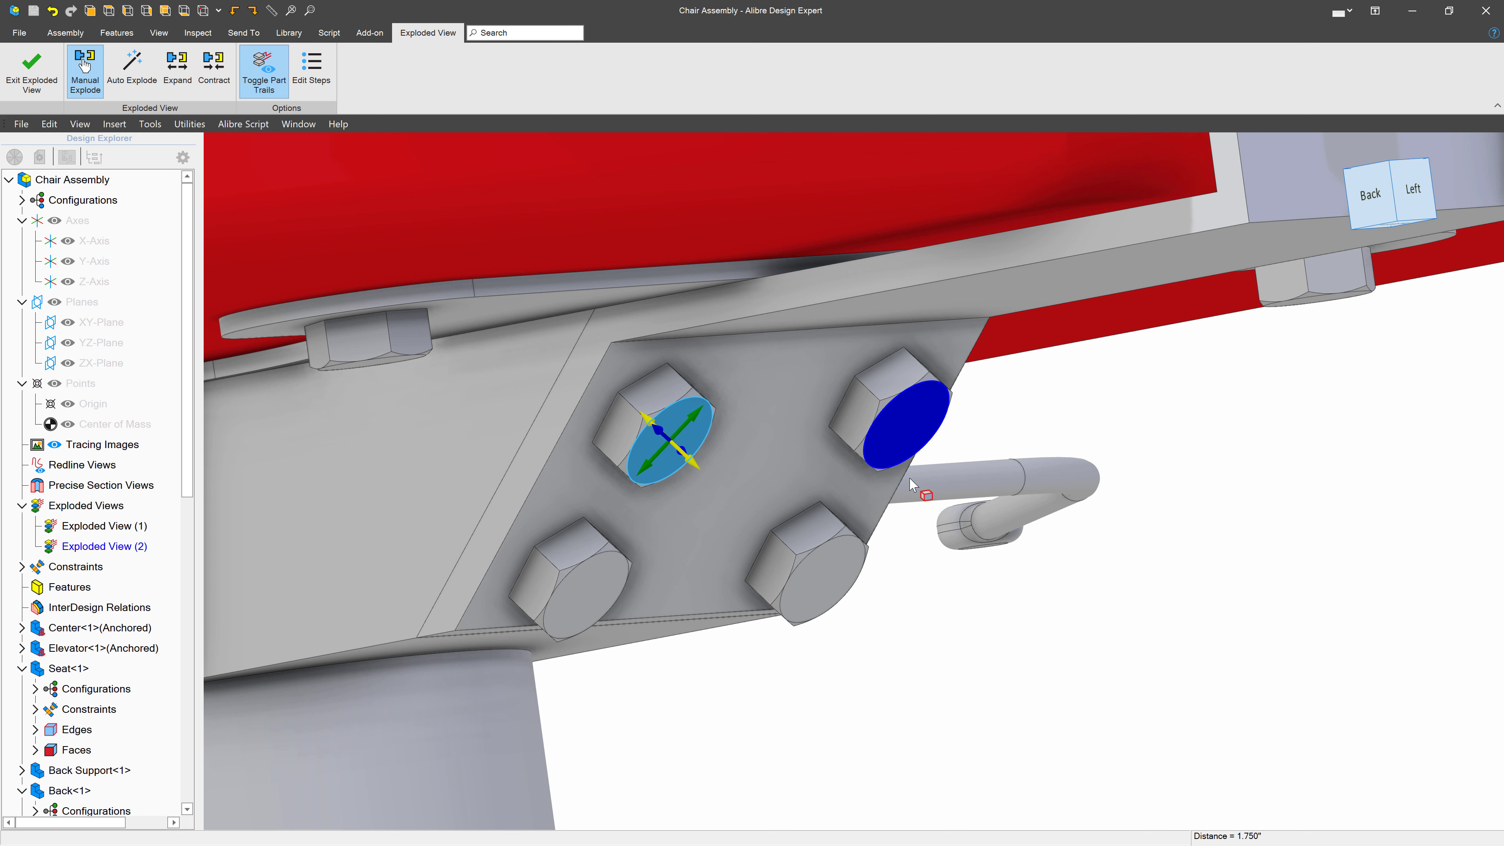
pyautogui.keyDown('ctrl'); pyautogui.click(835, 569); pyautogui.keyUp('ctrl')
pyautogui.keyDown('ctrl'); pyautogui.click(601, 580); pyautogui.keyUp('ctrl')
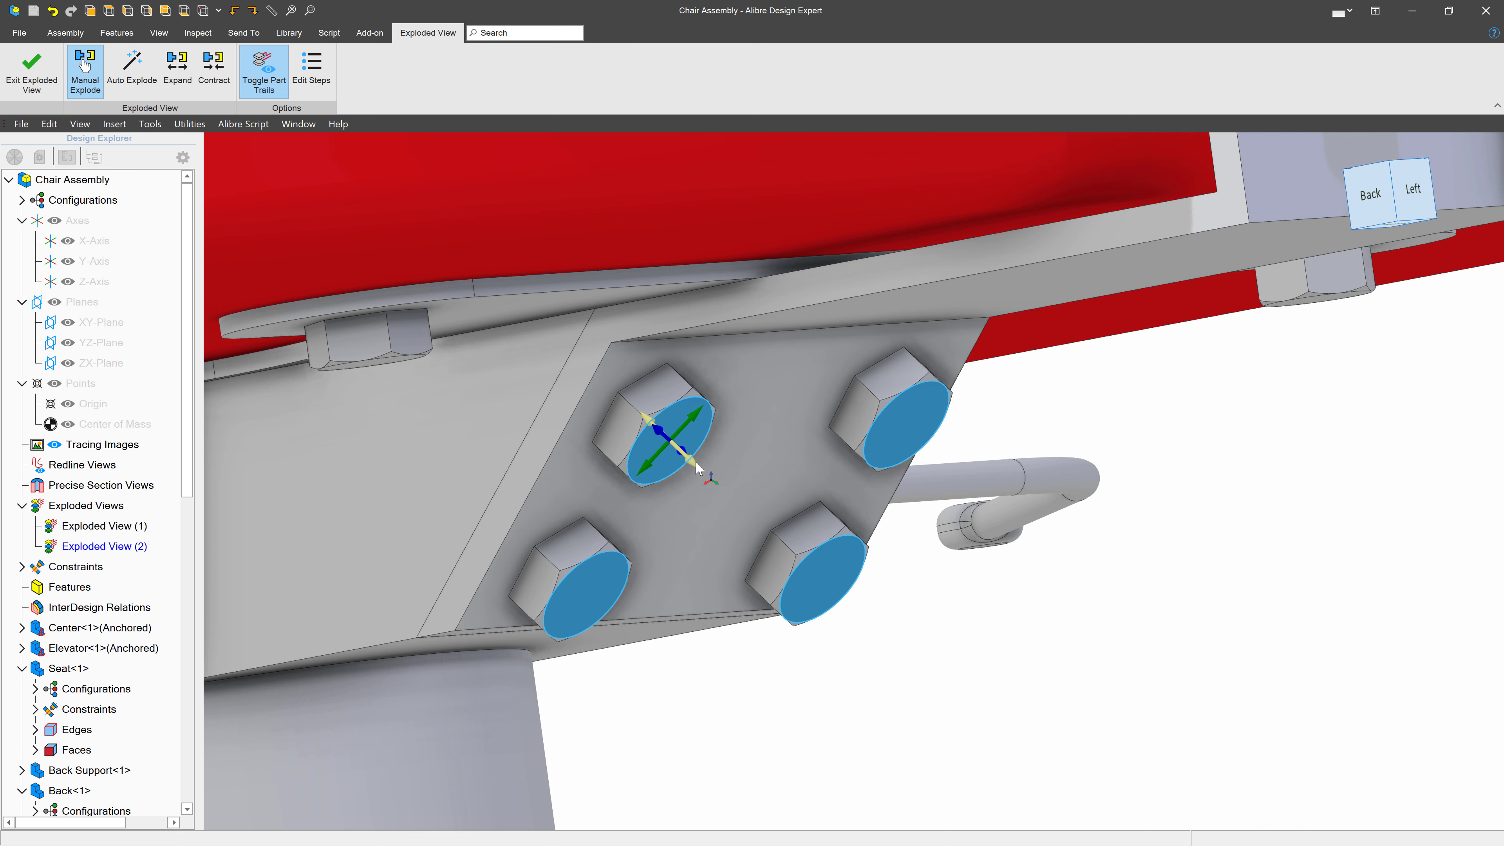
pyautogui.moveTo(699, 465); pyautogui.dragTo(995, 777)
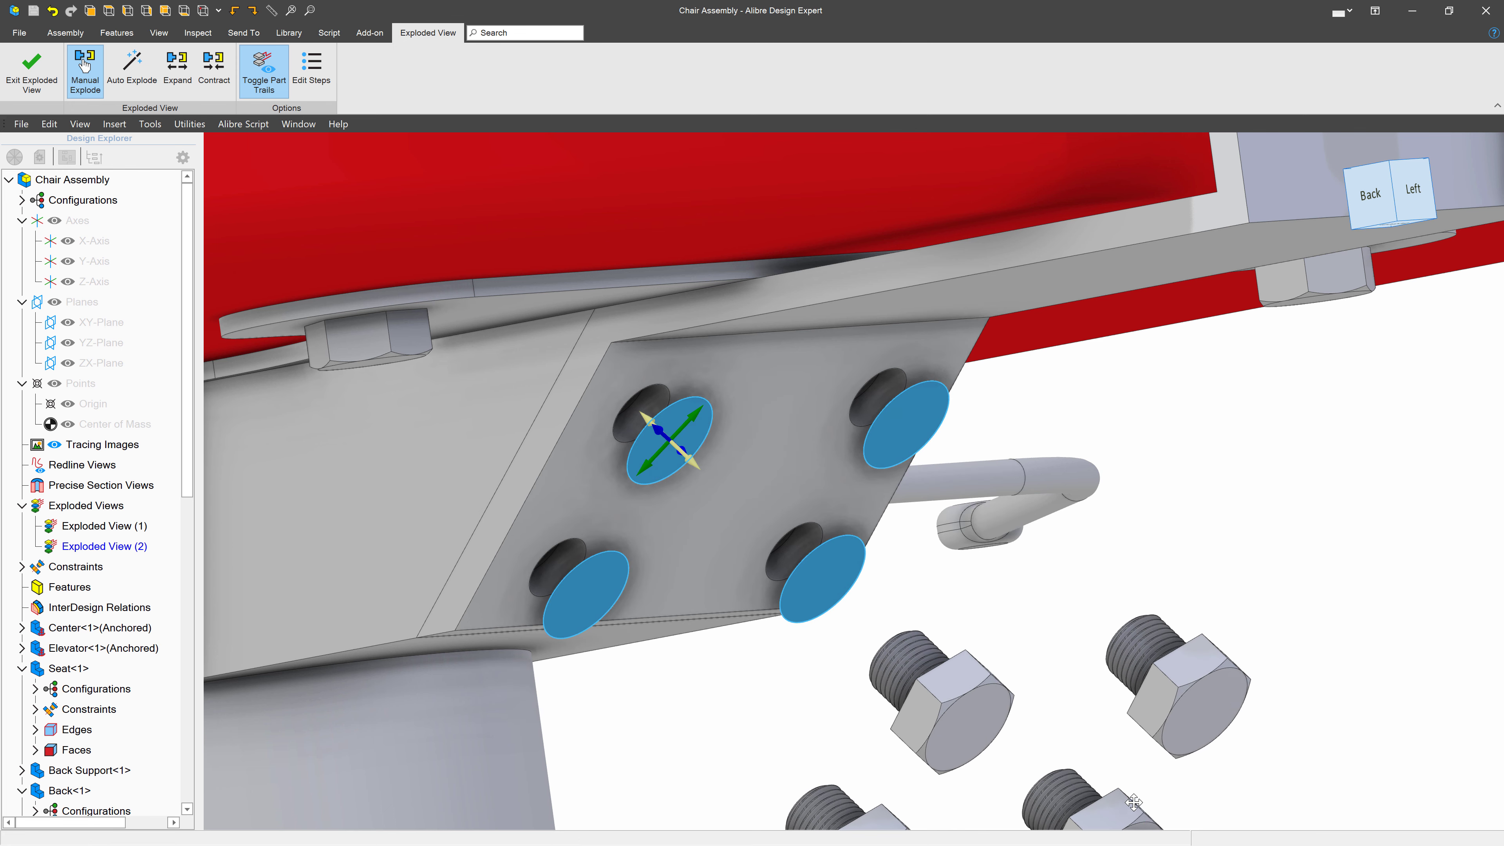
# - Move the L-shaped back bracket and its four bolts down-right, clear of the chair
pyautogui.scroll(-3, 934, 381)
pyautogui.scroll(-4, 900, 459)
pyautogui.scroll(2, 897, 461)
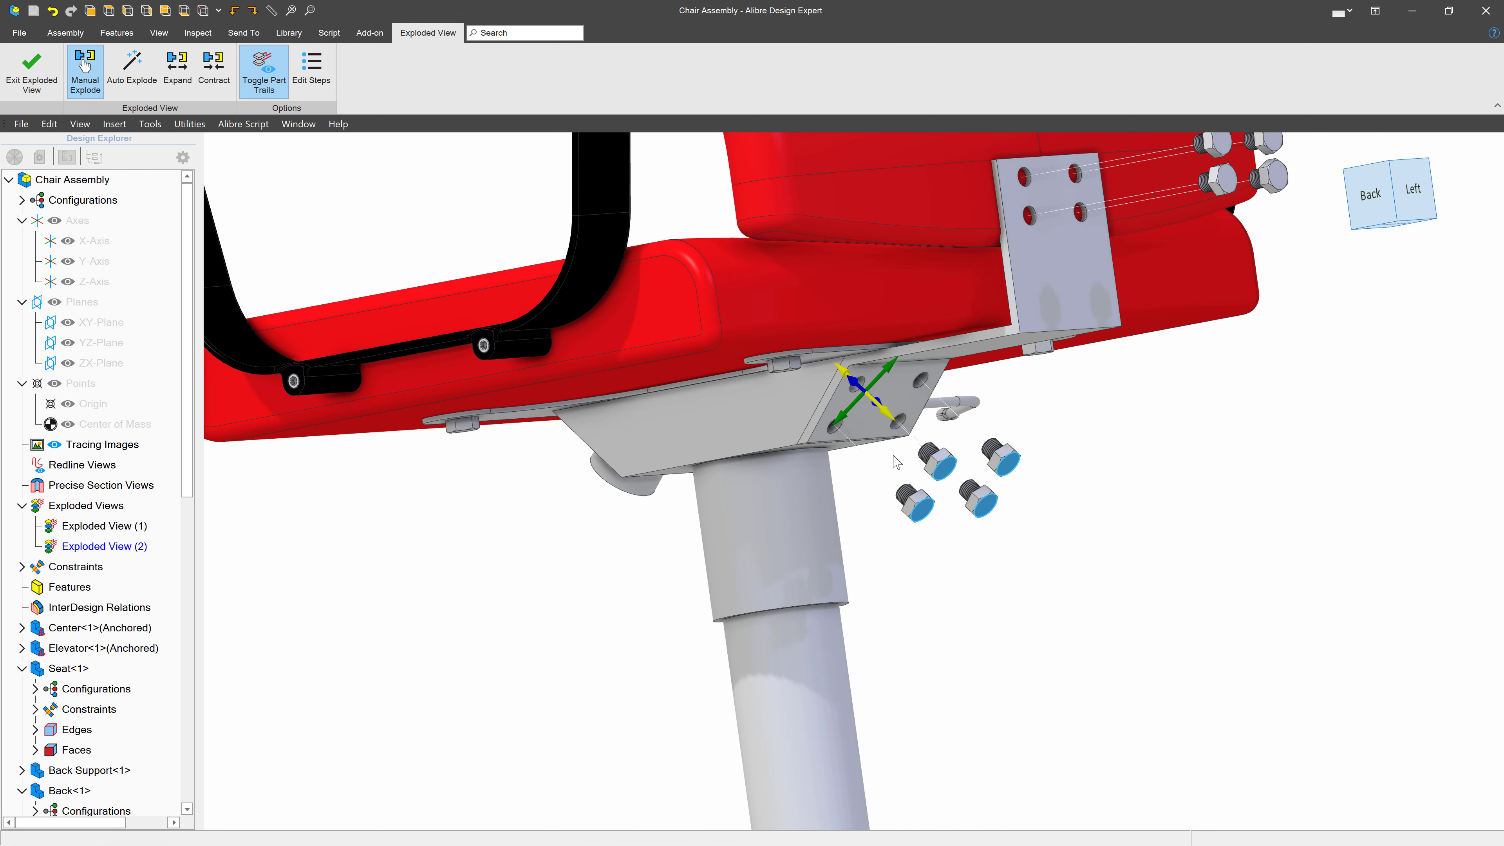
pyautogui.scroll(-3, 1037, 459)
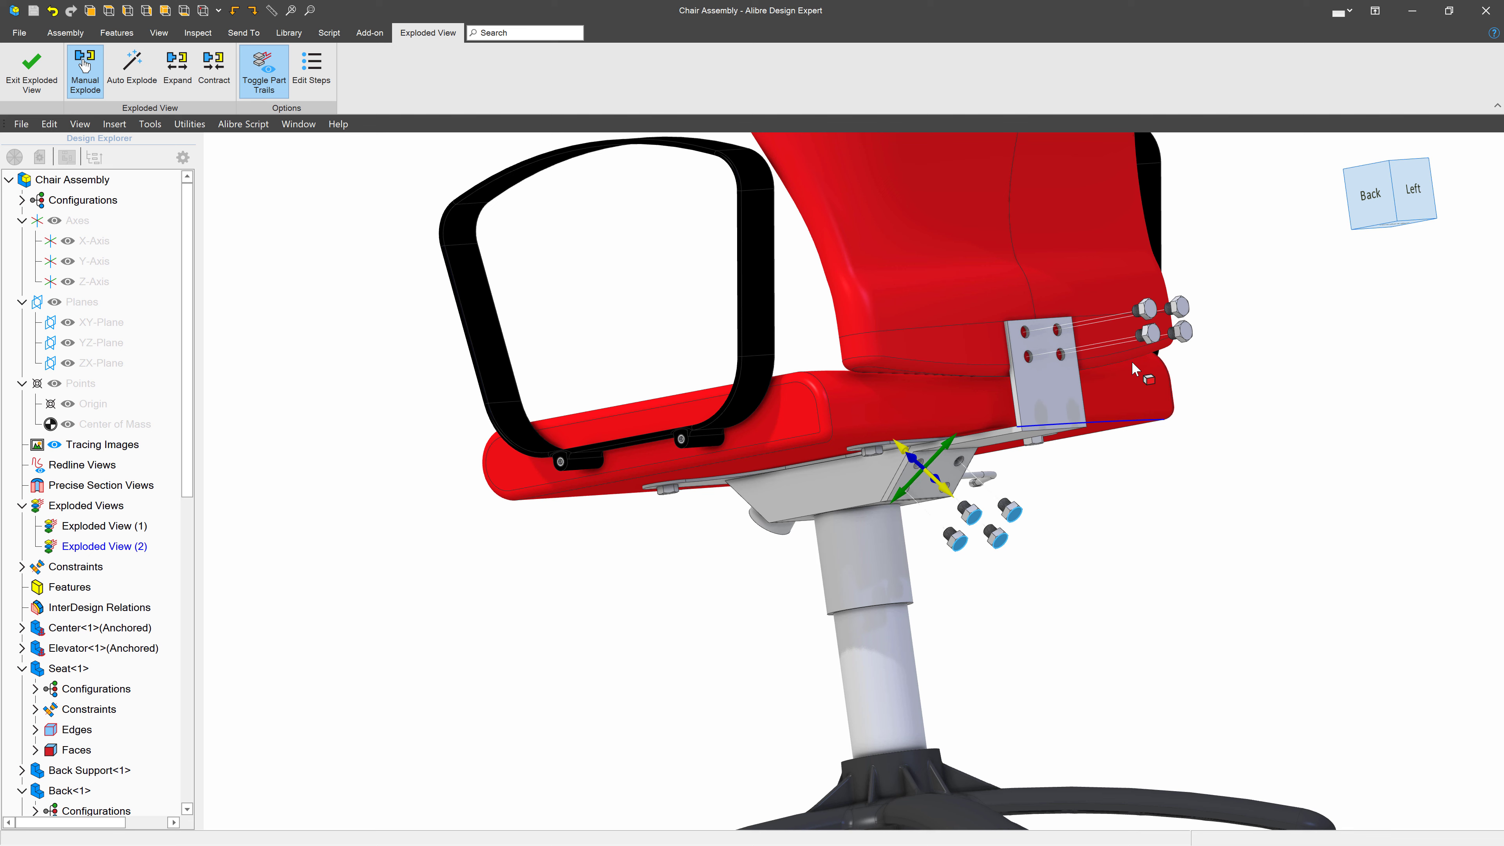
pyautogui.scroll(3, 1060, 447)
pyautogui.keyDown('ctrl'); pyautogui.click(1206, 248); pyautogui.keyUp('ctrl')
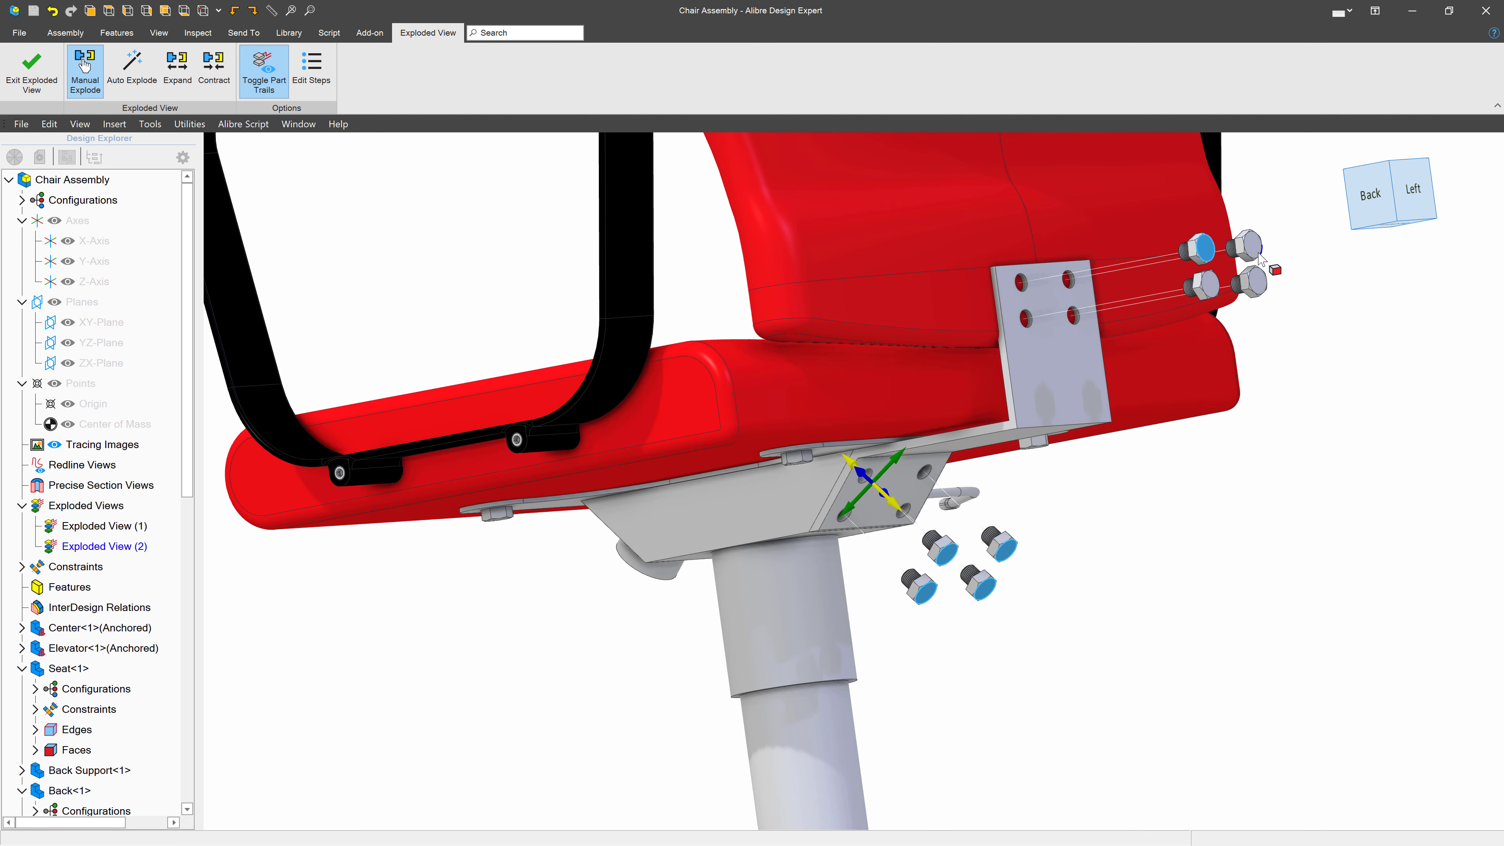
pyautogui.keyDown('ctrl'); pyautogui.click(1247, 245); pyautogui.keyUp('ctrl')
pyautogui.keyDown('ctrl'); pyautogui.click(1252, 283); pyautogui.keyUp('ctrl')
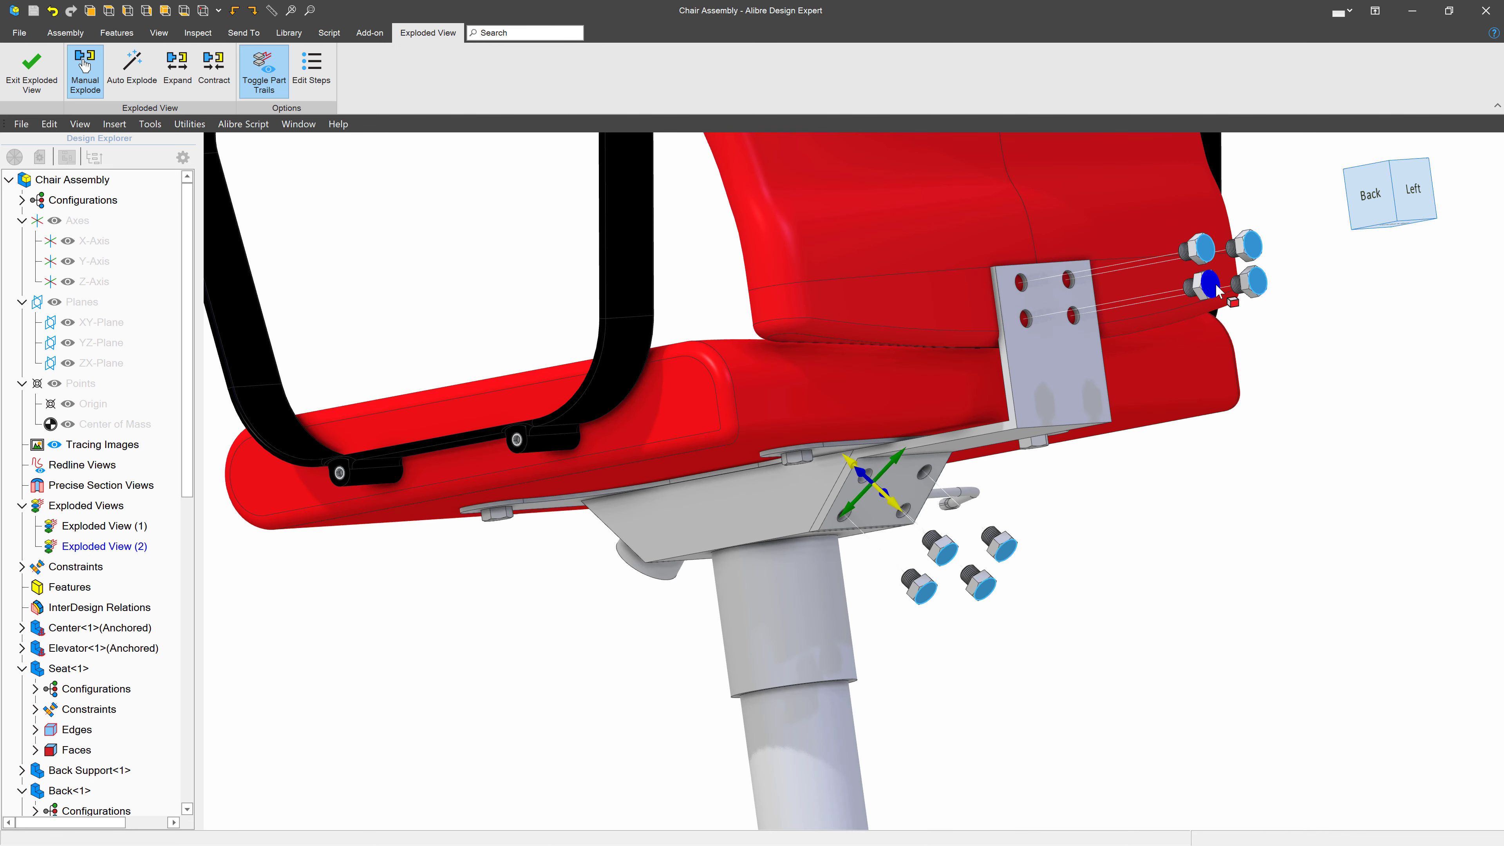
pyautogui.keyDown('ctrl'); pyautogui.click(1208, 285); pyautogui.keyUp('ctrl')
pyautogui.keyDown('ctrl'); pyautogui.click(1063, 380); pyautogui.keyUp('ctrl')
pyautogui.moveTo(894, 505); pyautogui.dragTo(1276, 655)
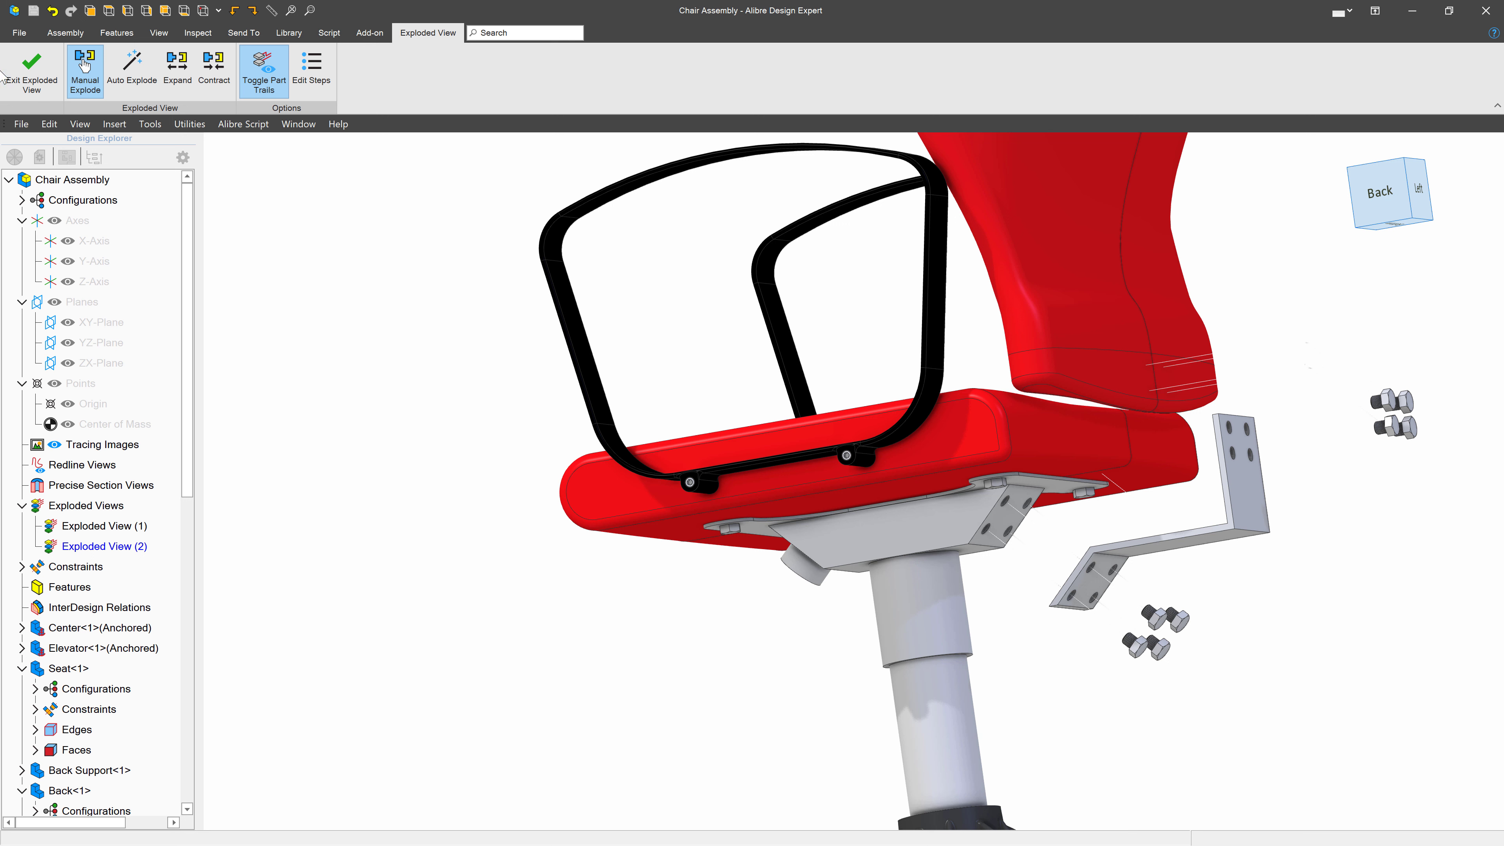
pyautogui.click(31, 72)
pyautogui.rightClick(120, 541)
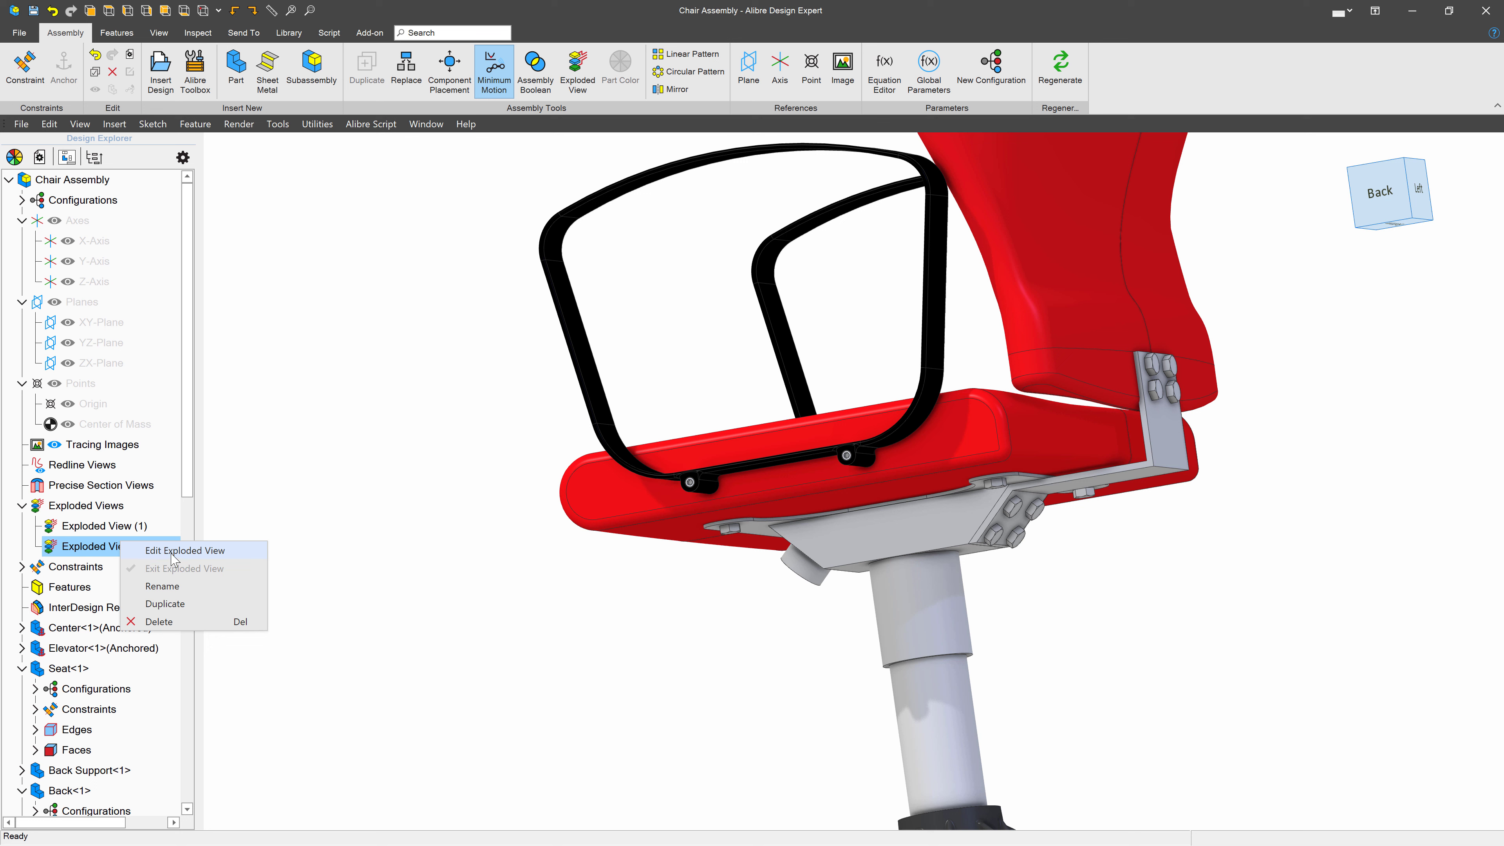
pyautogui.rightClick(73, 542)
pyautogui.click(109, 552)
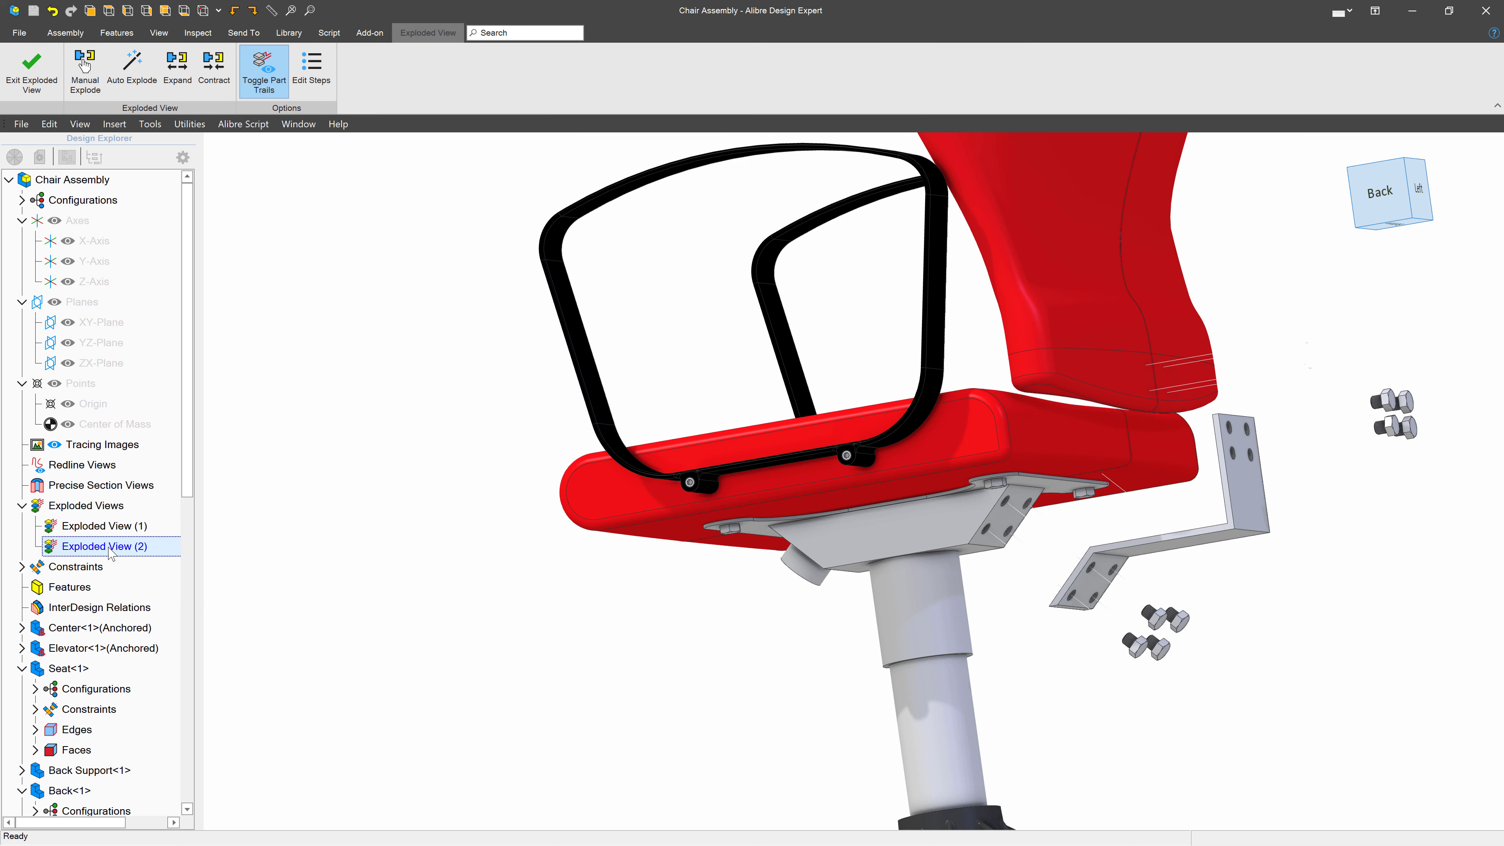
pyautogui.click(314, 75)
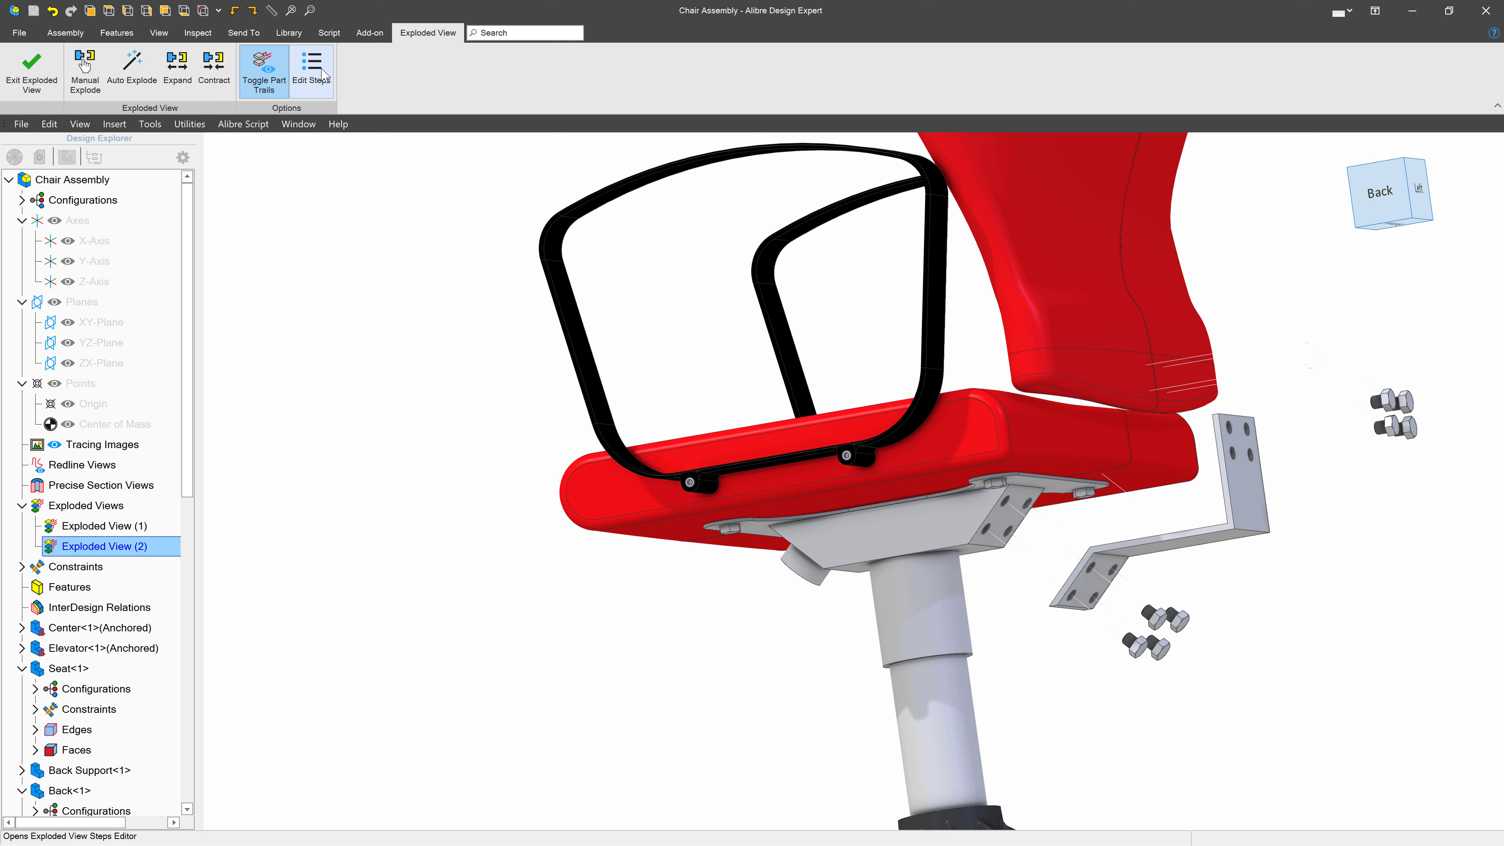
pyautogui.click(881, 63)
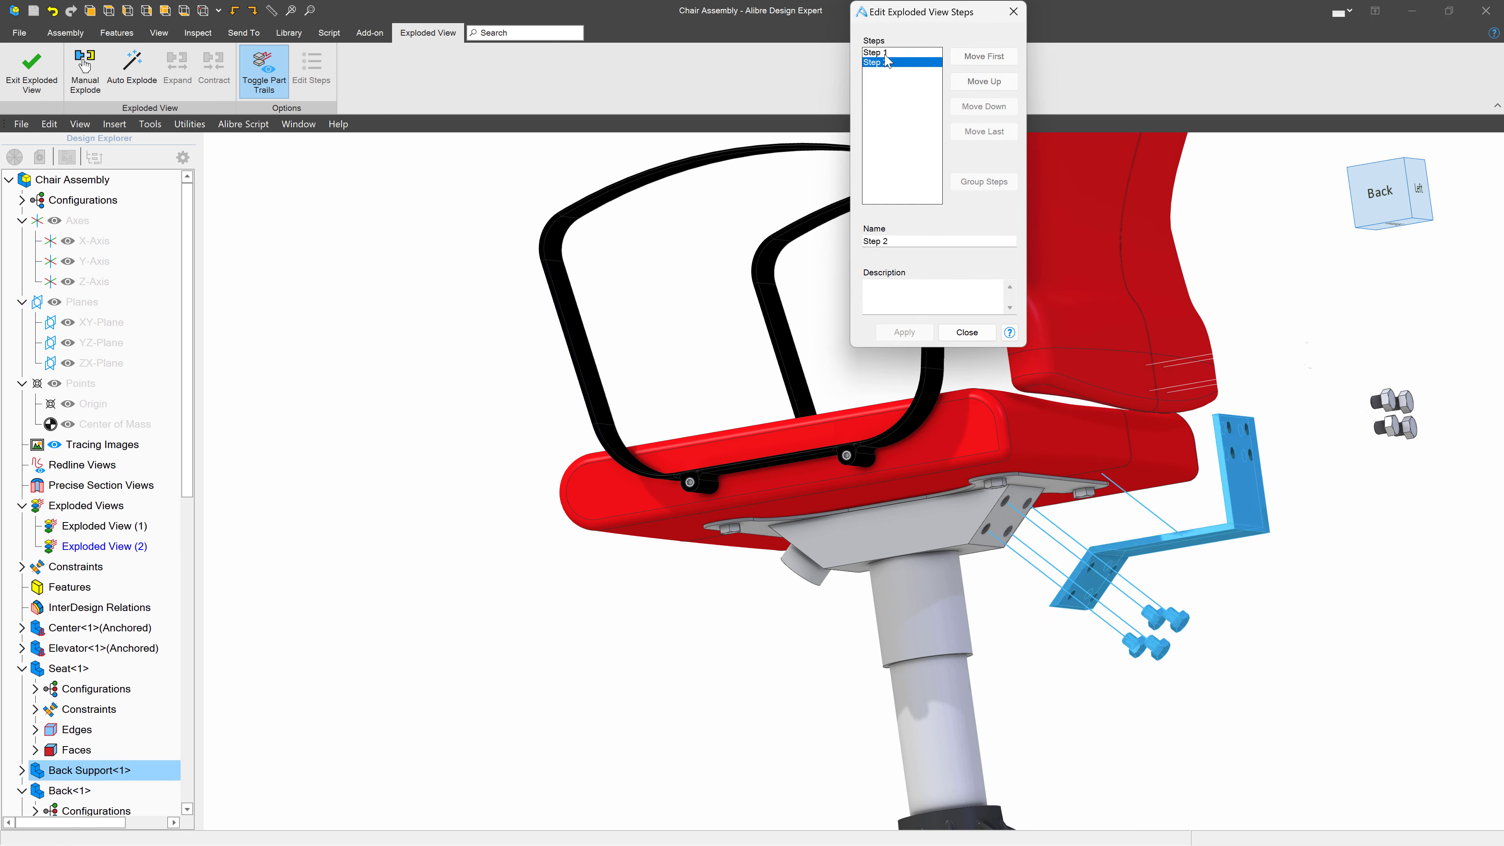
pyautogui.click(886, 53)
pyautogui.click(886, 63)
pyautogui.click(966, 333)
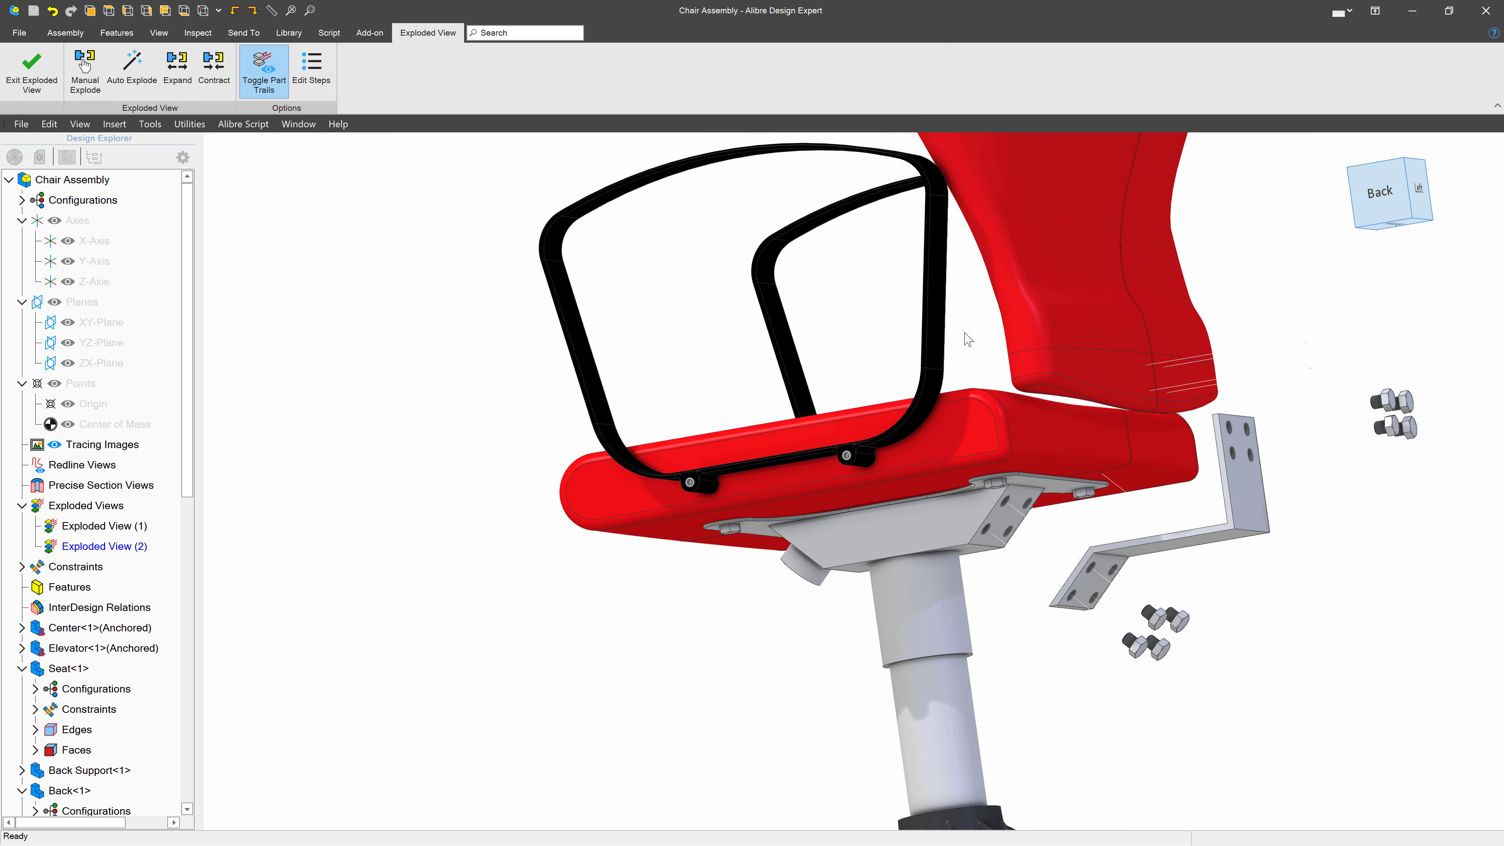
# - Delete Exploded View (2) and start a fresh exploded view in Manual Explode mode
pyautogui.doubleClick(83, 547)
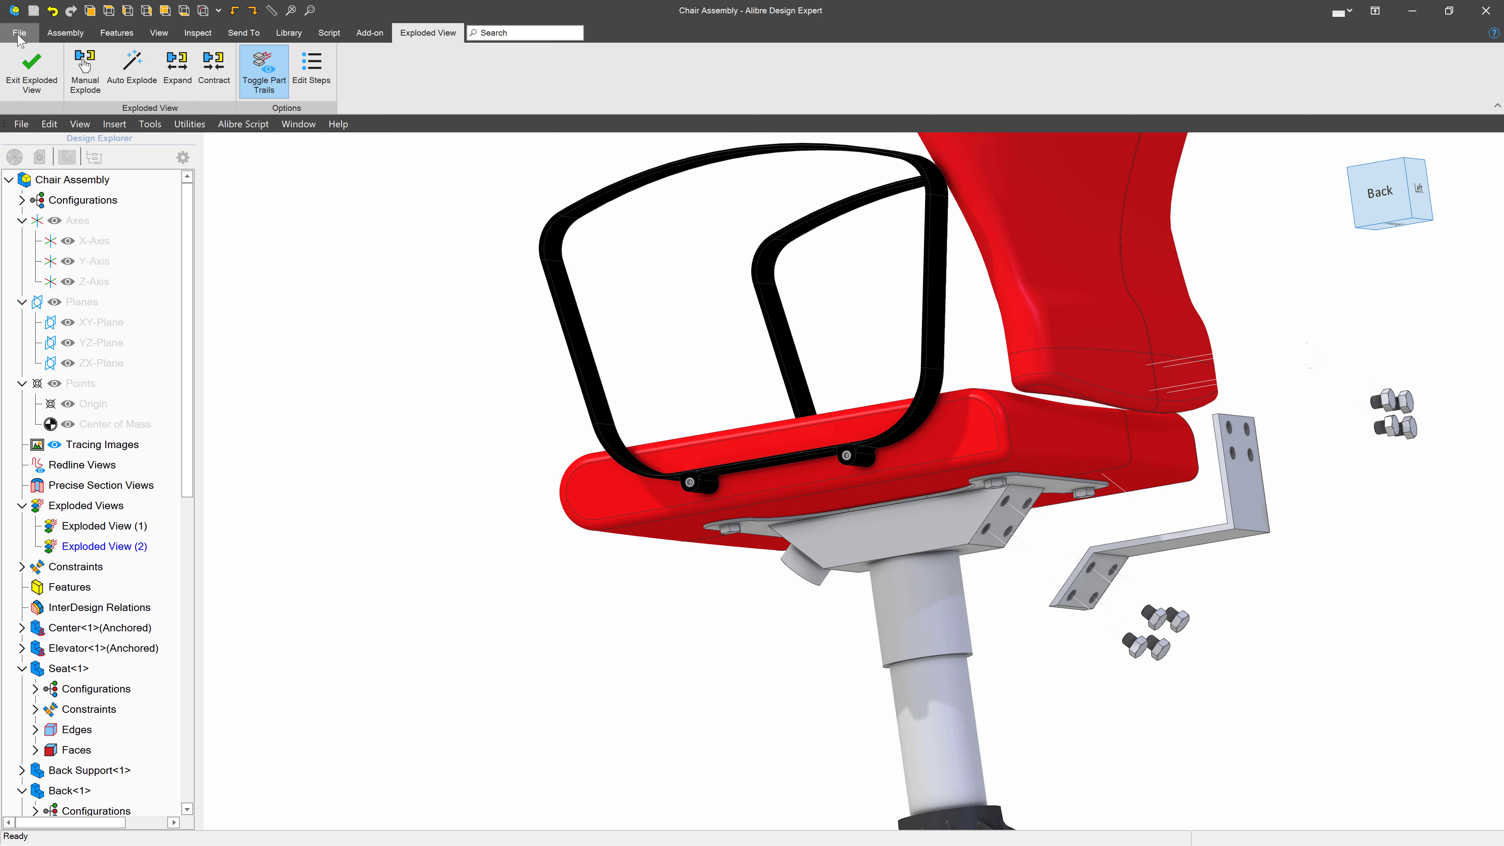
pyautogui.rightClick(89, 548)
pyautogui.click(125, 624)
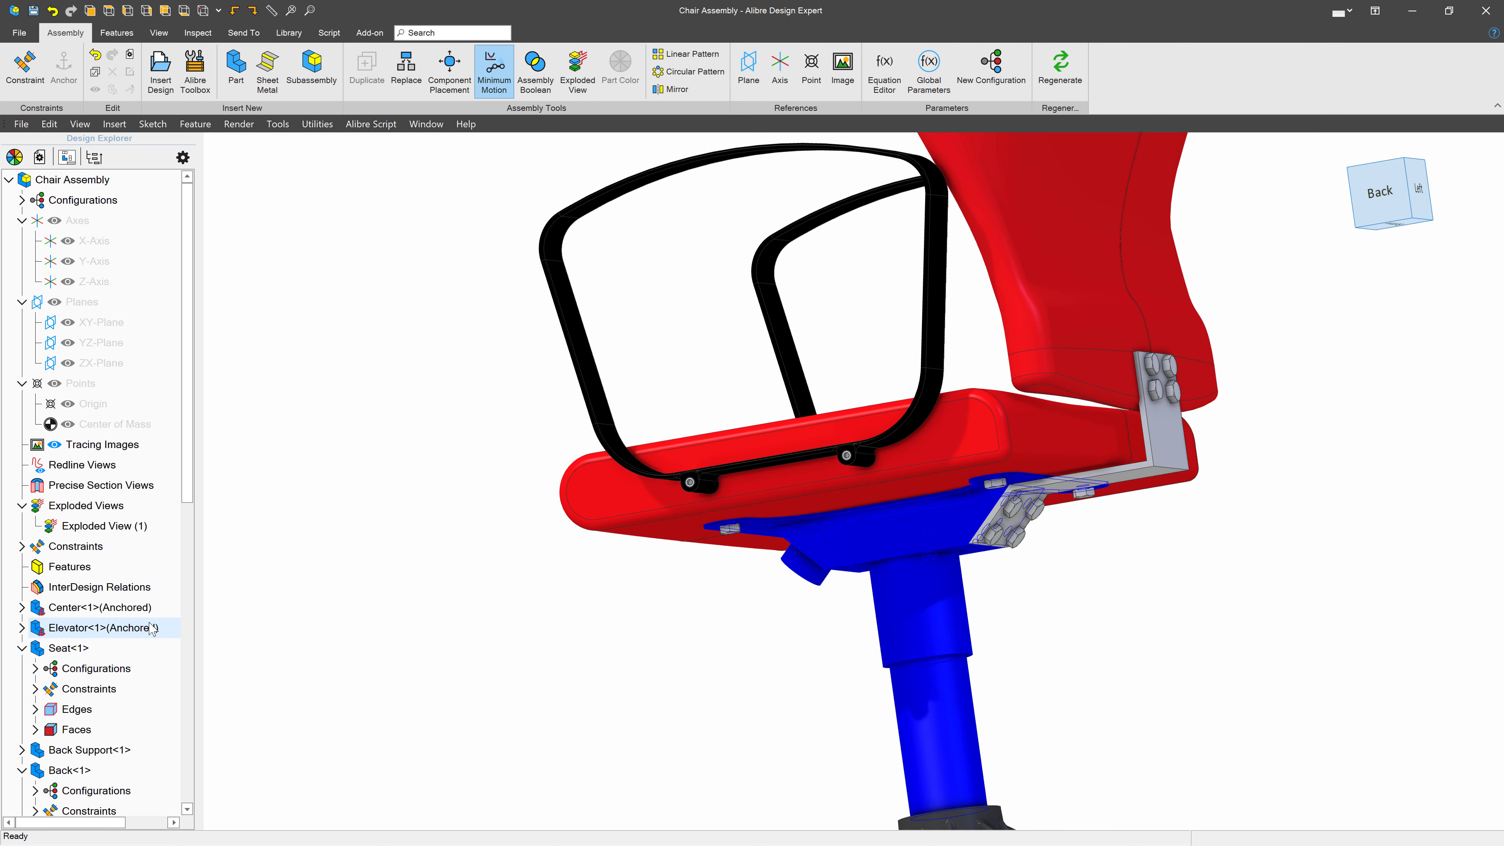
pyautogui.scroll(-3, 325, 386)
pyautogui.scroll(8, 577, 373)
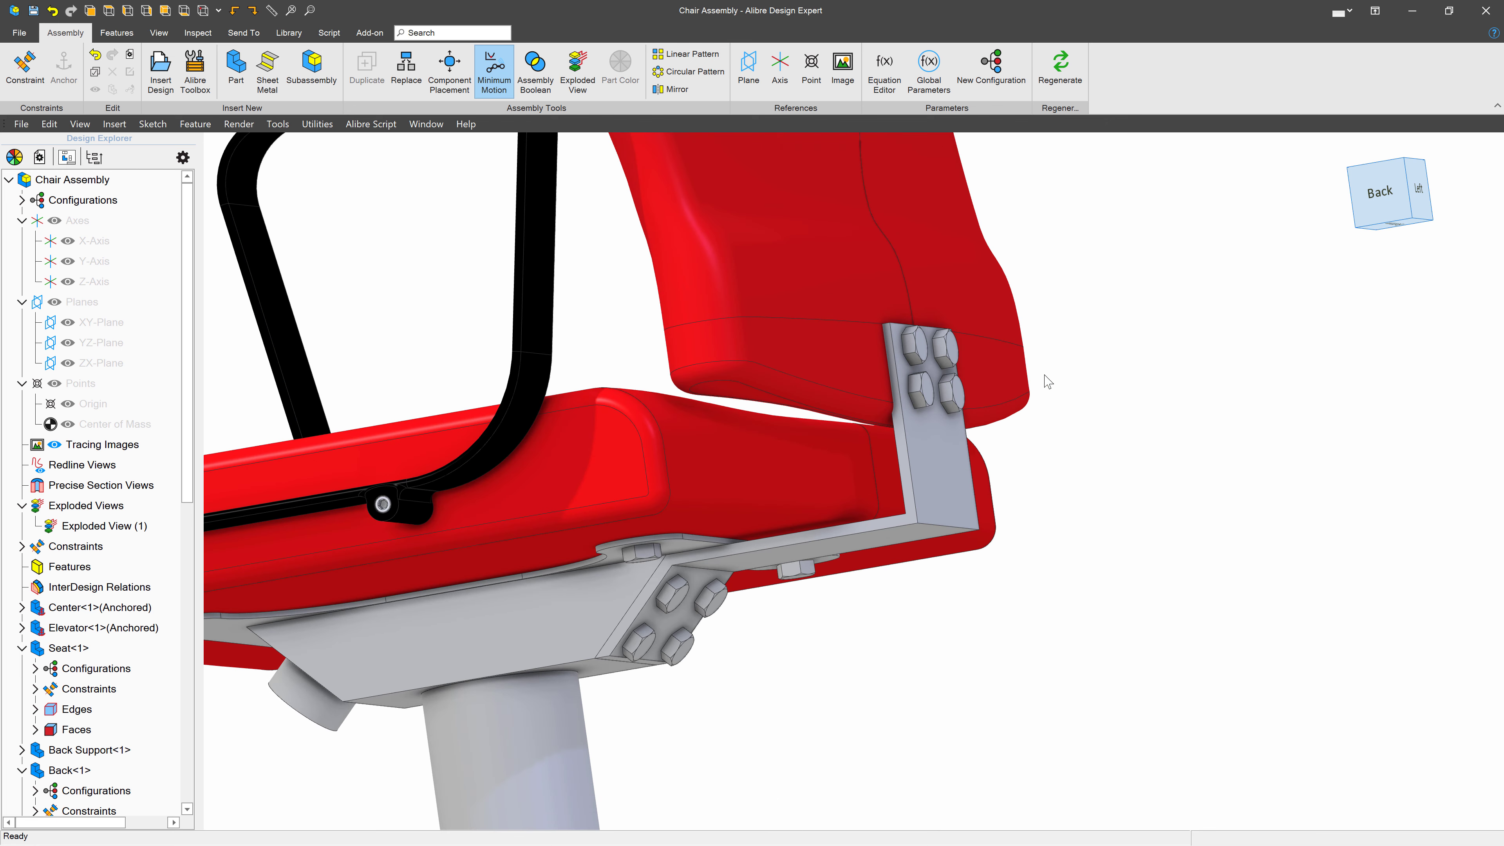
pyautogui.scroll(2, 1047, 383)
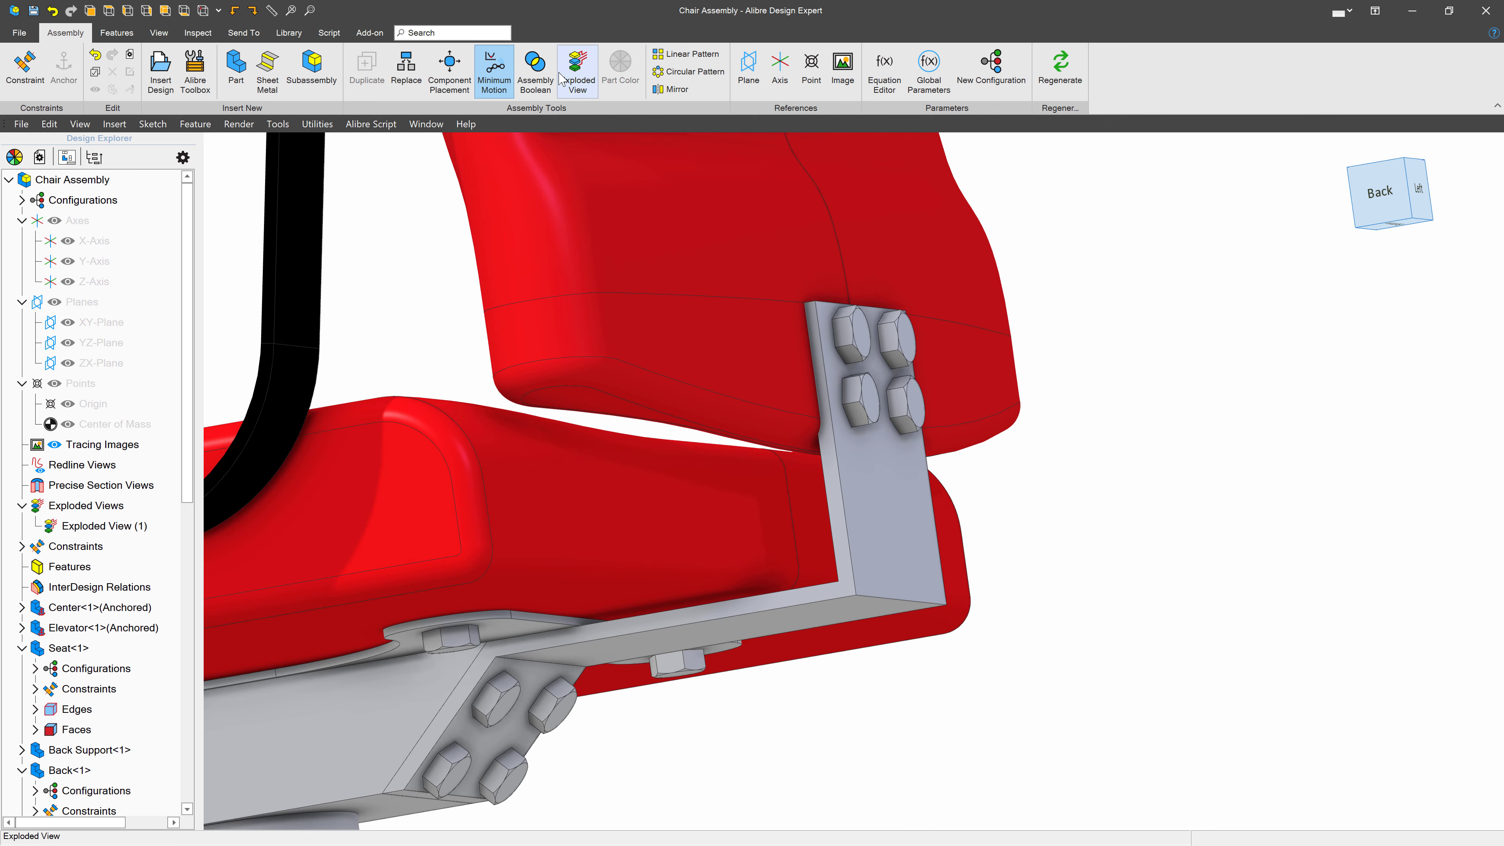
pyautogui.click(580, 83)
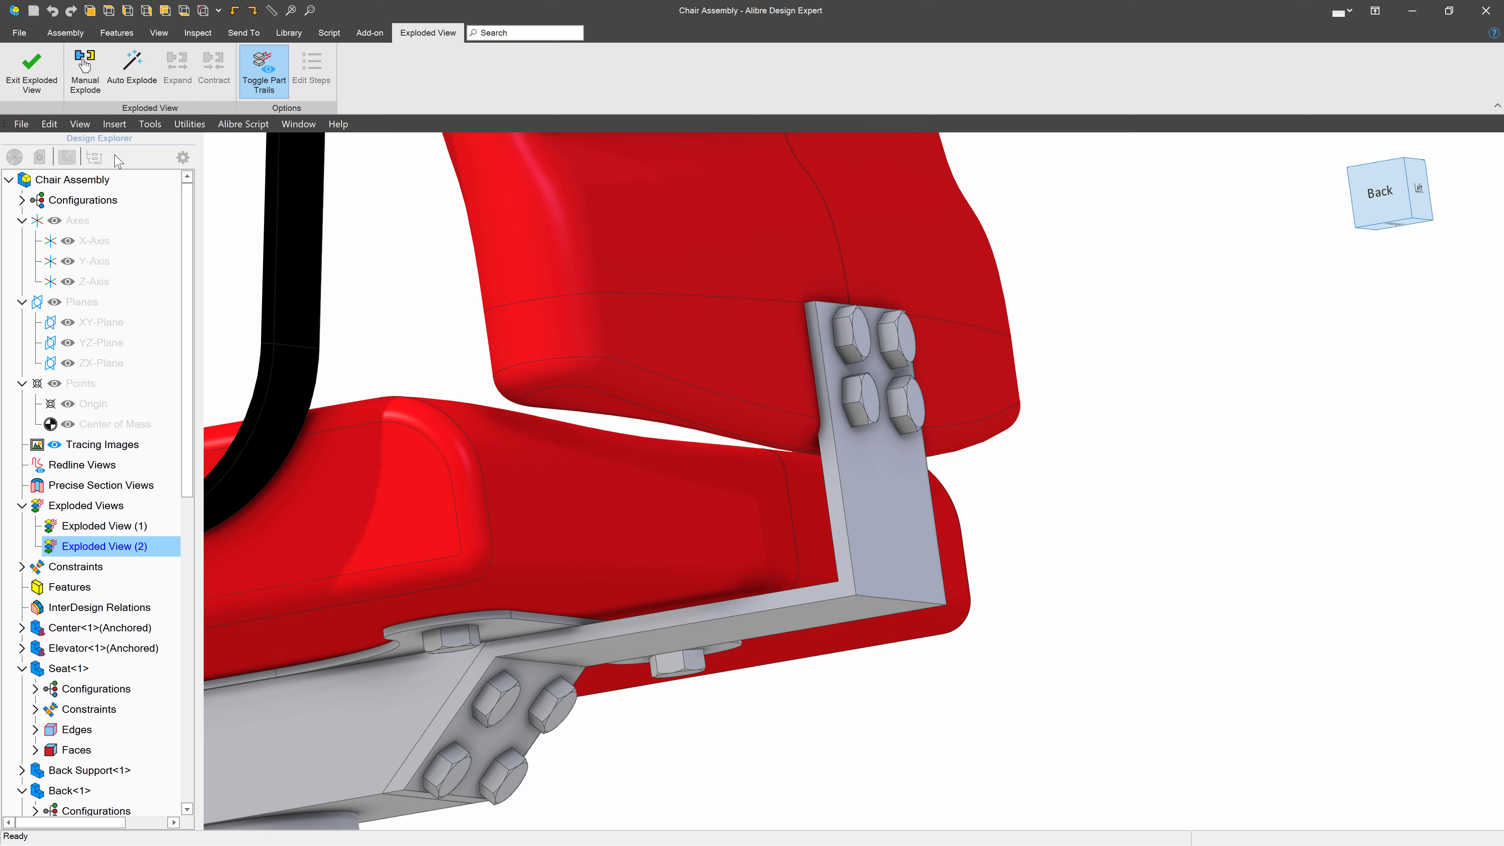
pyautogui.click(85, 69)
# - Pull the four back-bracket bolts straight out from the bracket, then exit exploded-view editing
pyautogui.scroll(2, 862, 343)
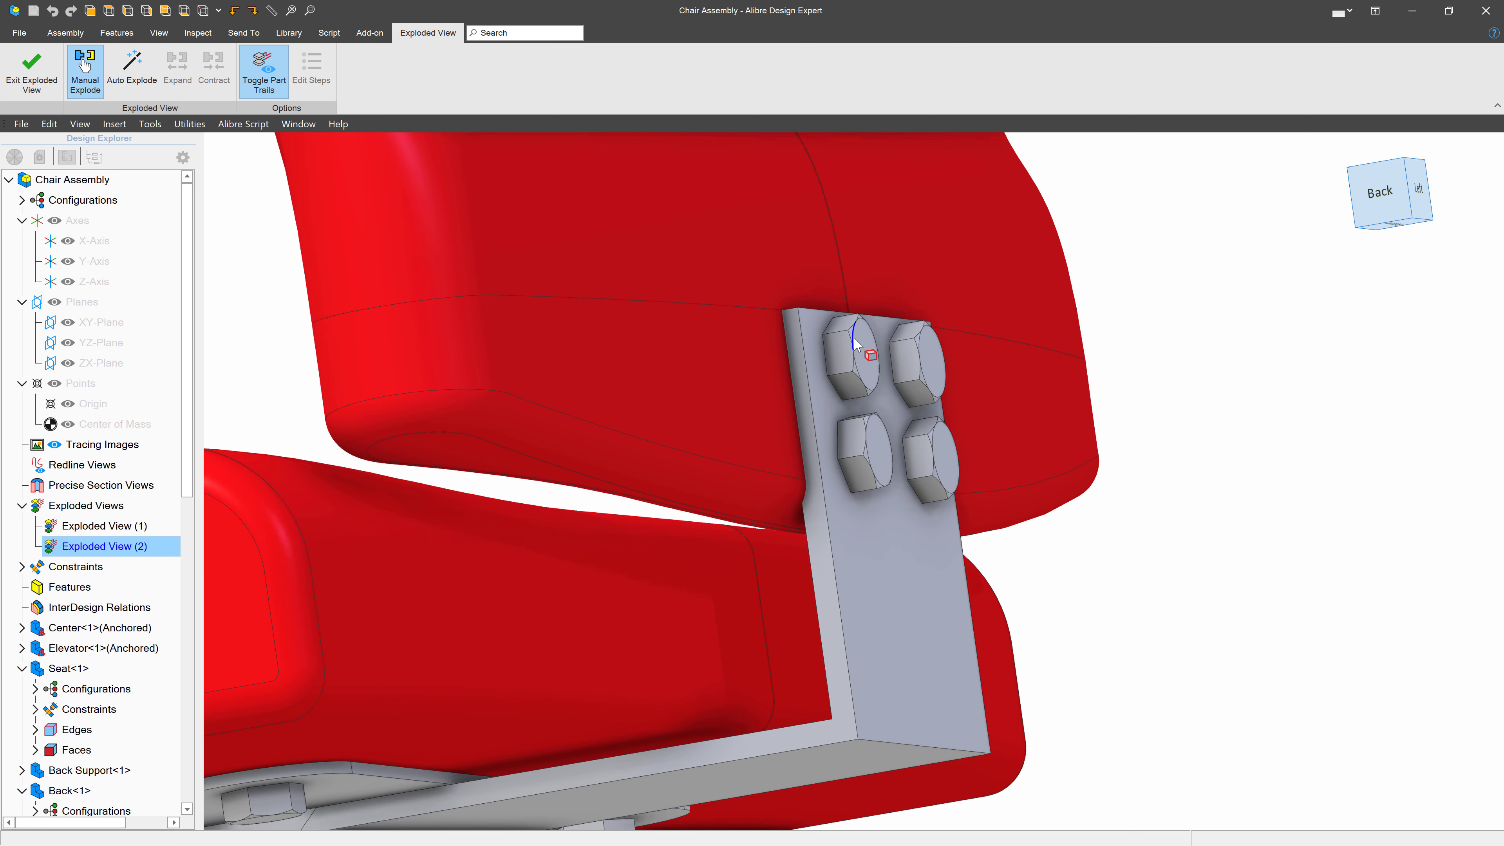
pyautogui.click(864, 356)
pyautogui.click(942, 367)
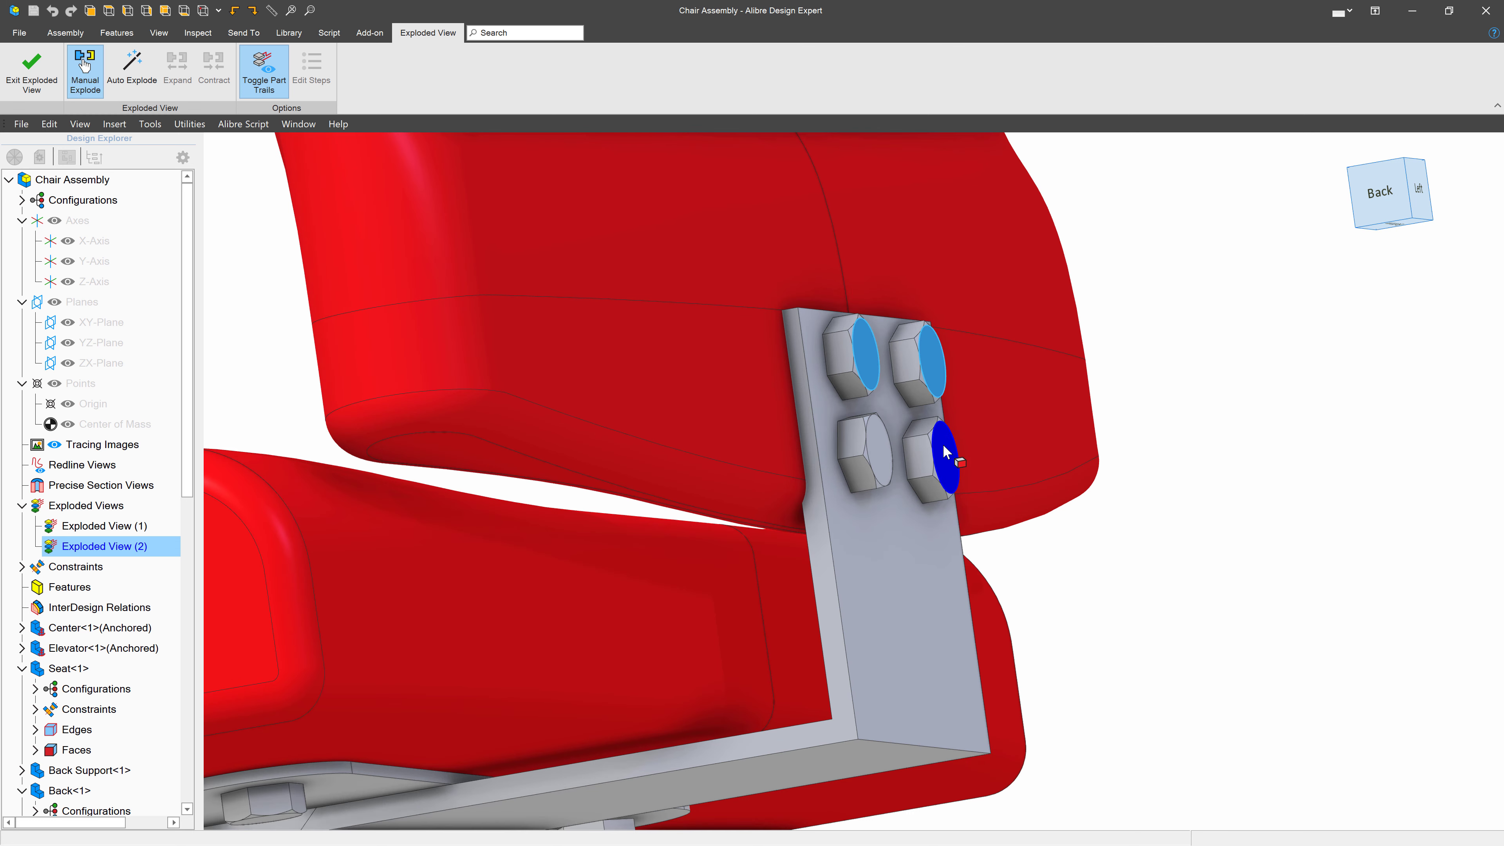
pyautogui.click(950, 457)
pyautogui.click(866, 352)
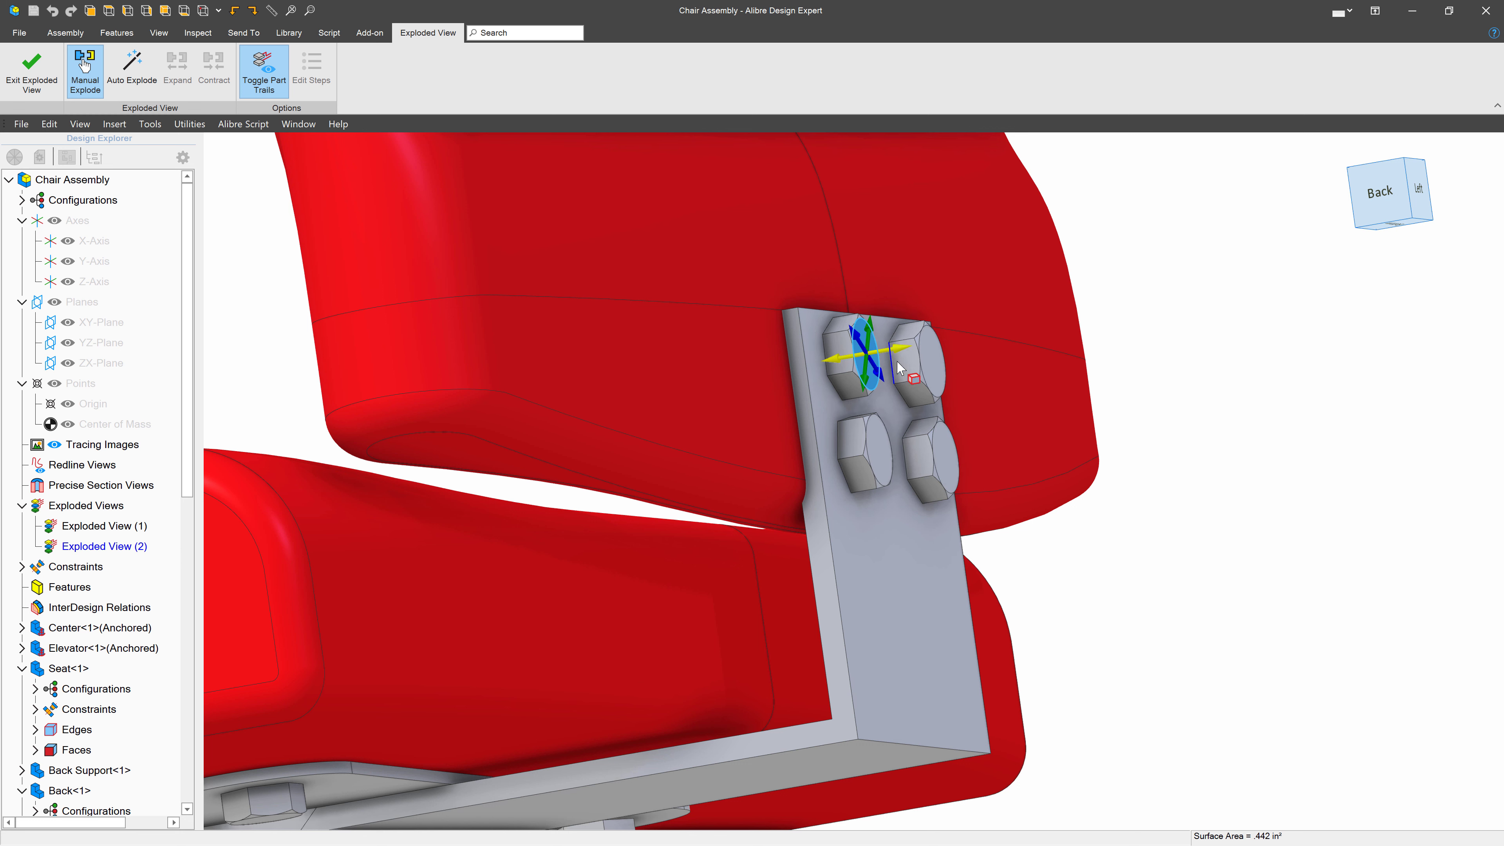
pyautogui.keyDown('ctrl'); pyautogui.click(926, 357); pyautogui.keyUp('ctrl')
pyautogui.keyDown('ctrl'); pyautogui.click(942, 453); pyautogui.keyUp('ctrl')
pyautogui.keyDown('ctrl'); pyautogui.click(870, 450); pyautogui.keyUp('ctrl')
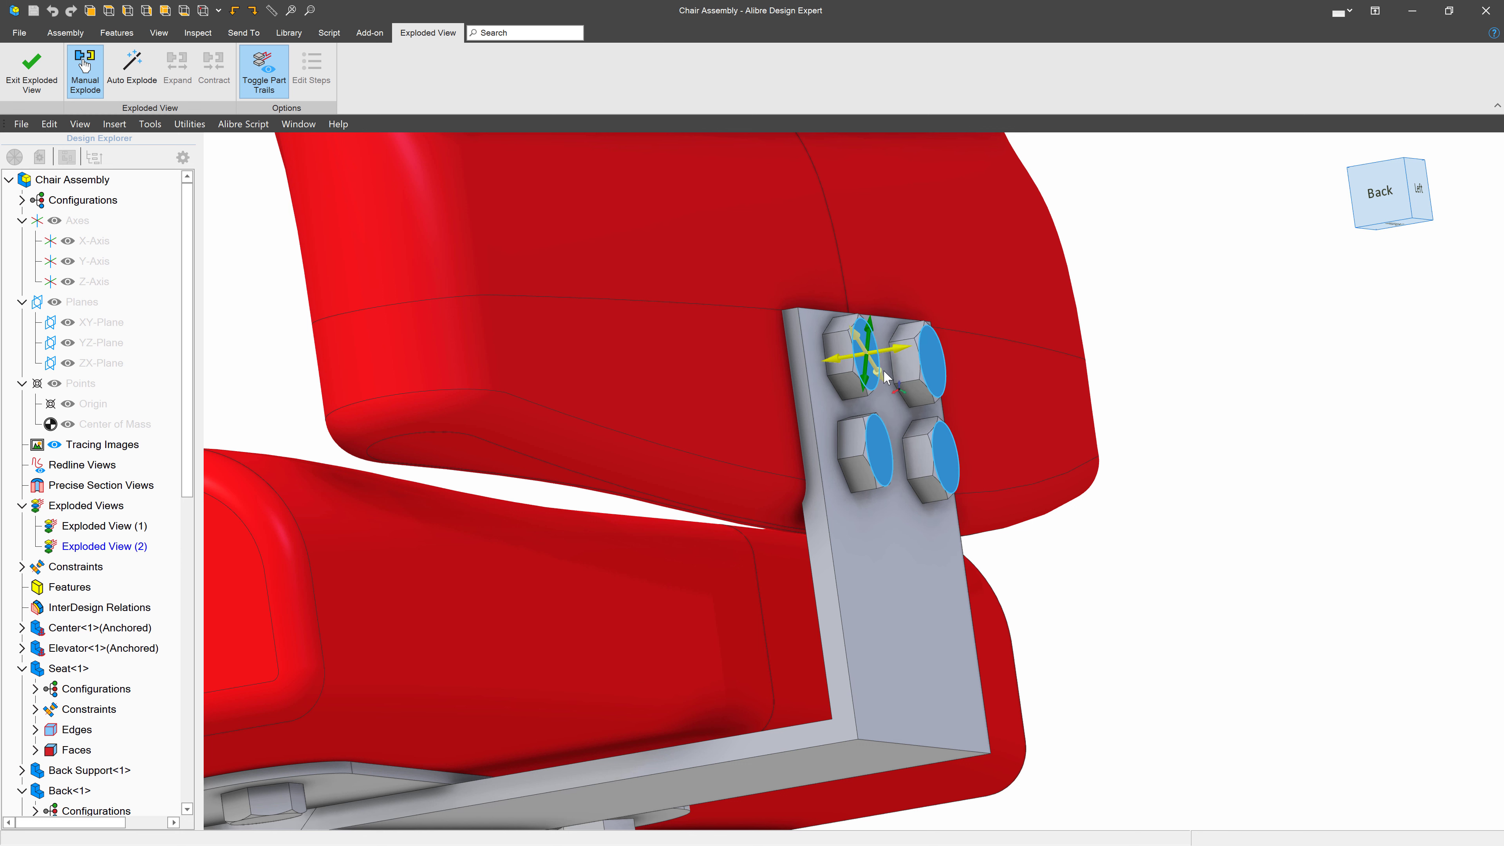
pyautogui.moveTo(896, 349); pyautogui.dragTo(1028, 332)
pyautogui.scroll(-5, 863, 309)
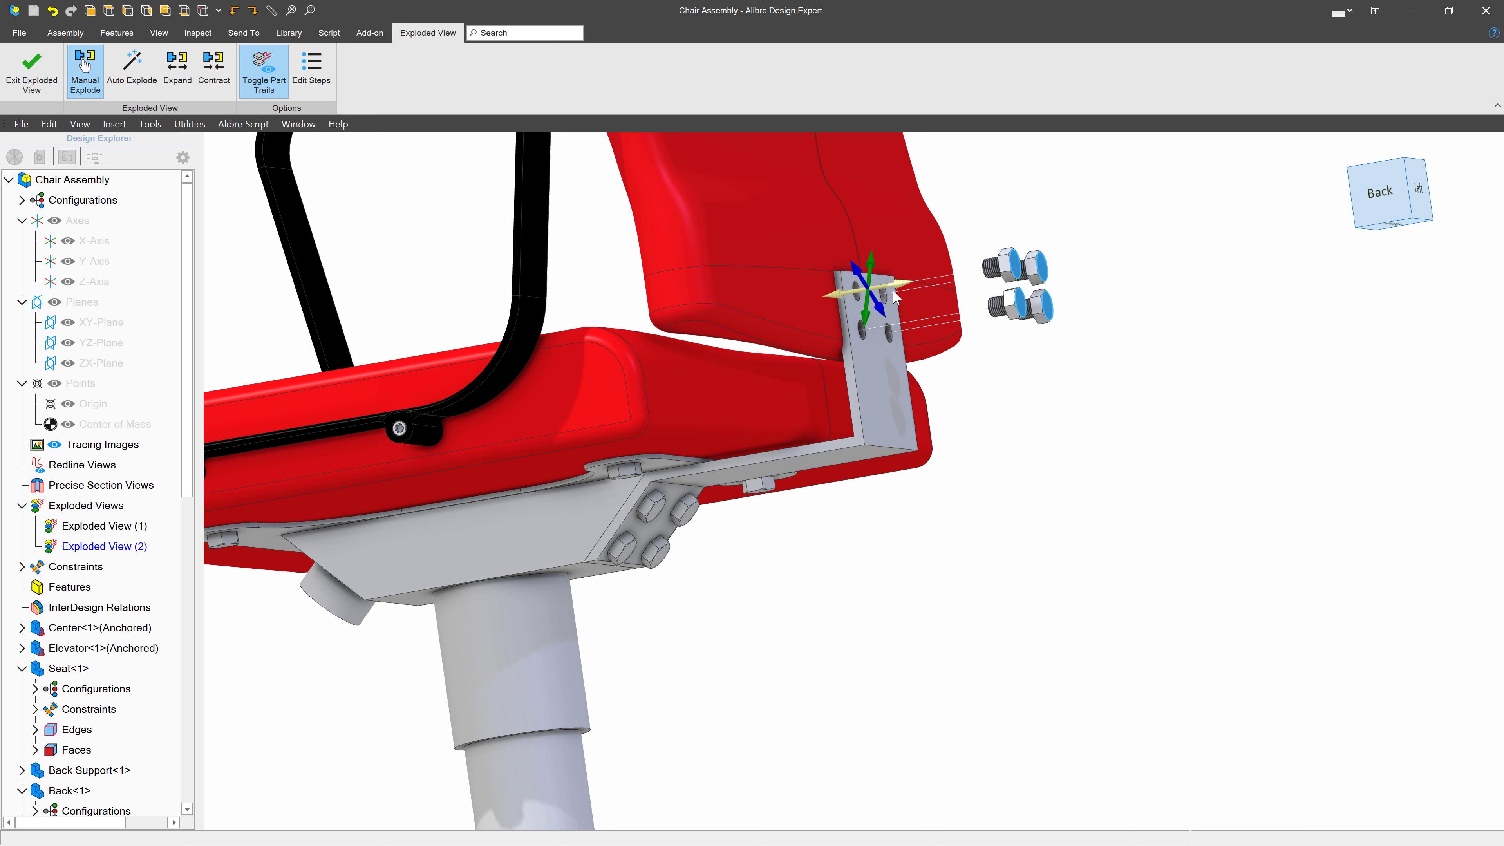
pyautogui.click(1011, 477)
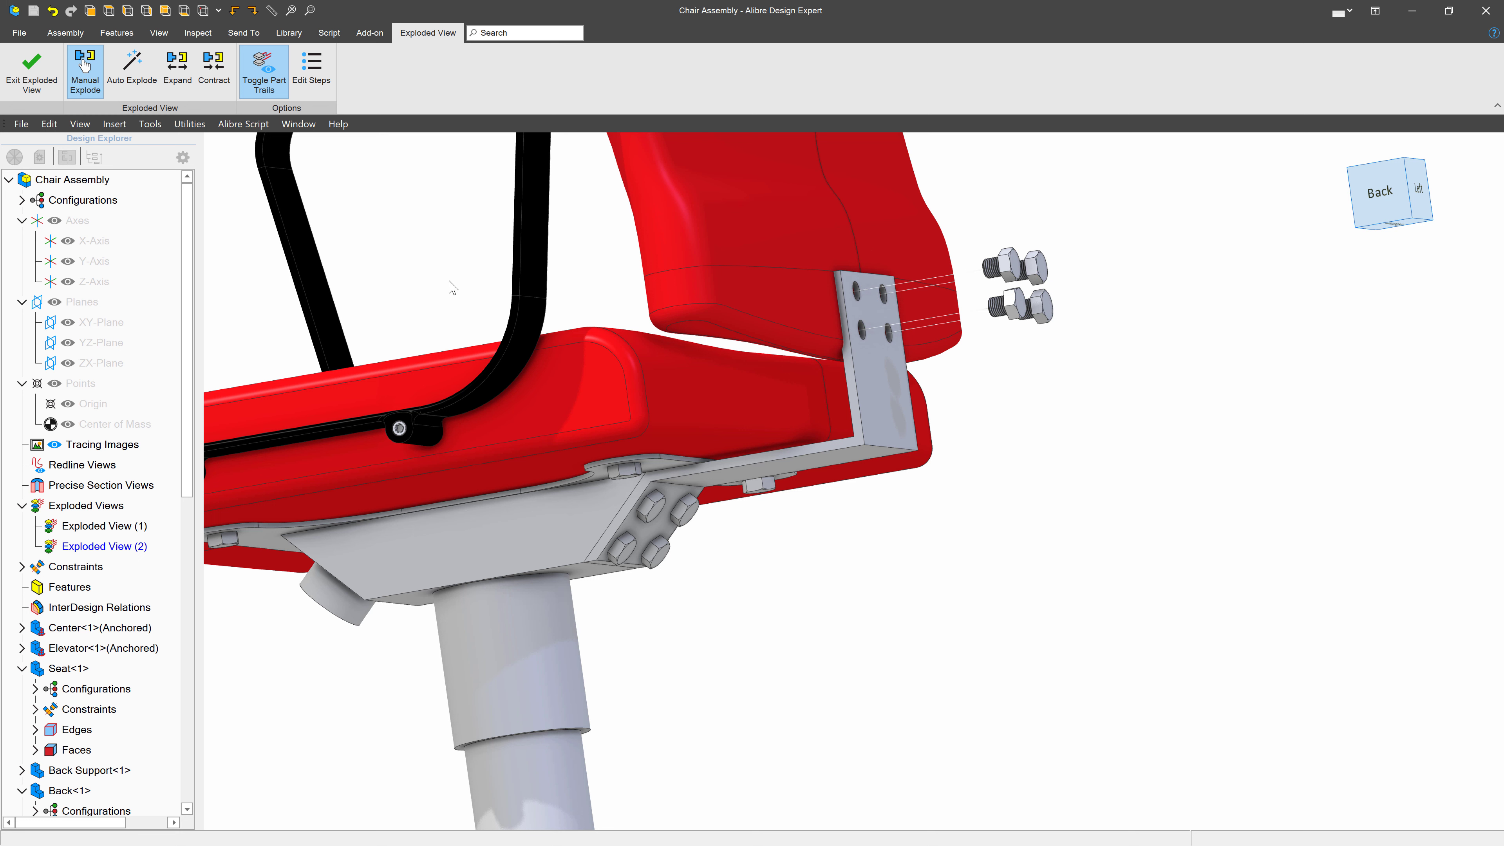
pyautogui.click(31, 76)
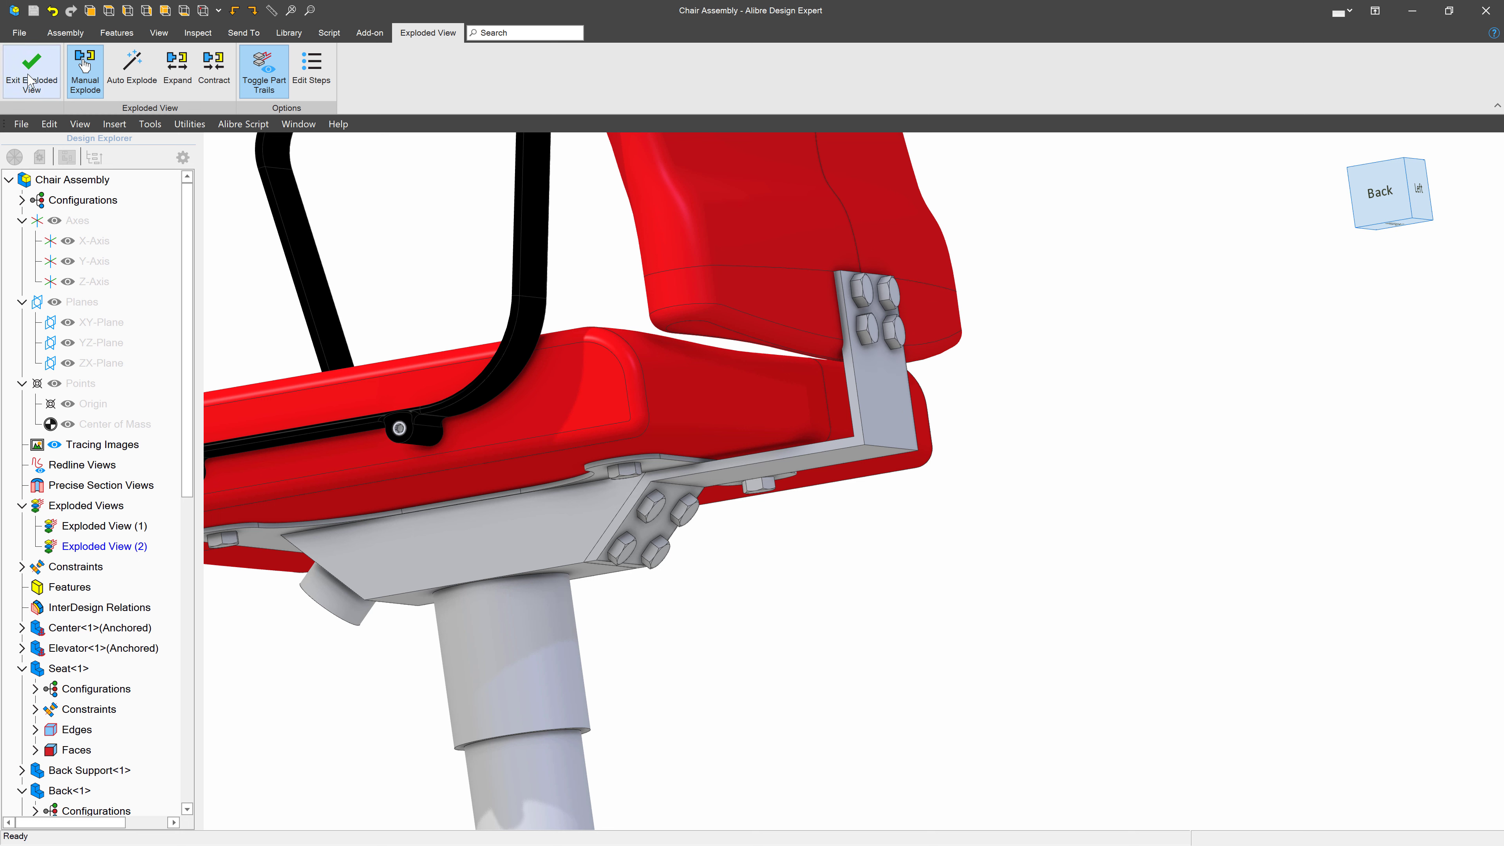
# - Rename Exploded View (2) in the Design Explorer to 'Step 1 Back Bolts'
pyautogui.rightClick(104, 544)
pyautogui.click(144, 585)
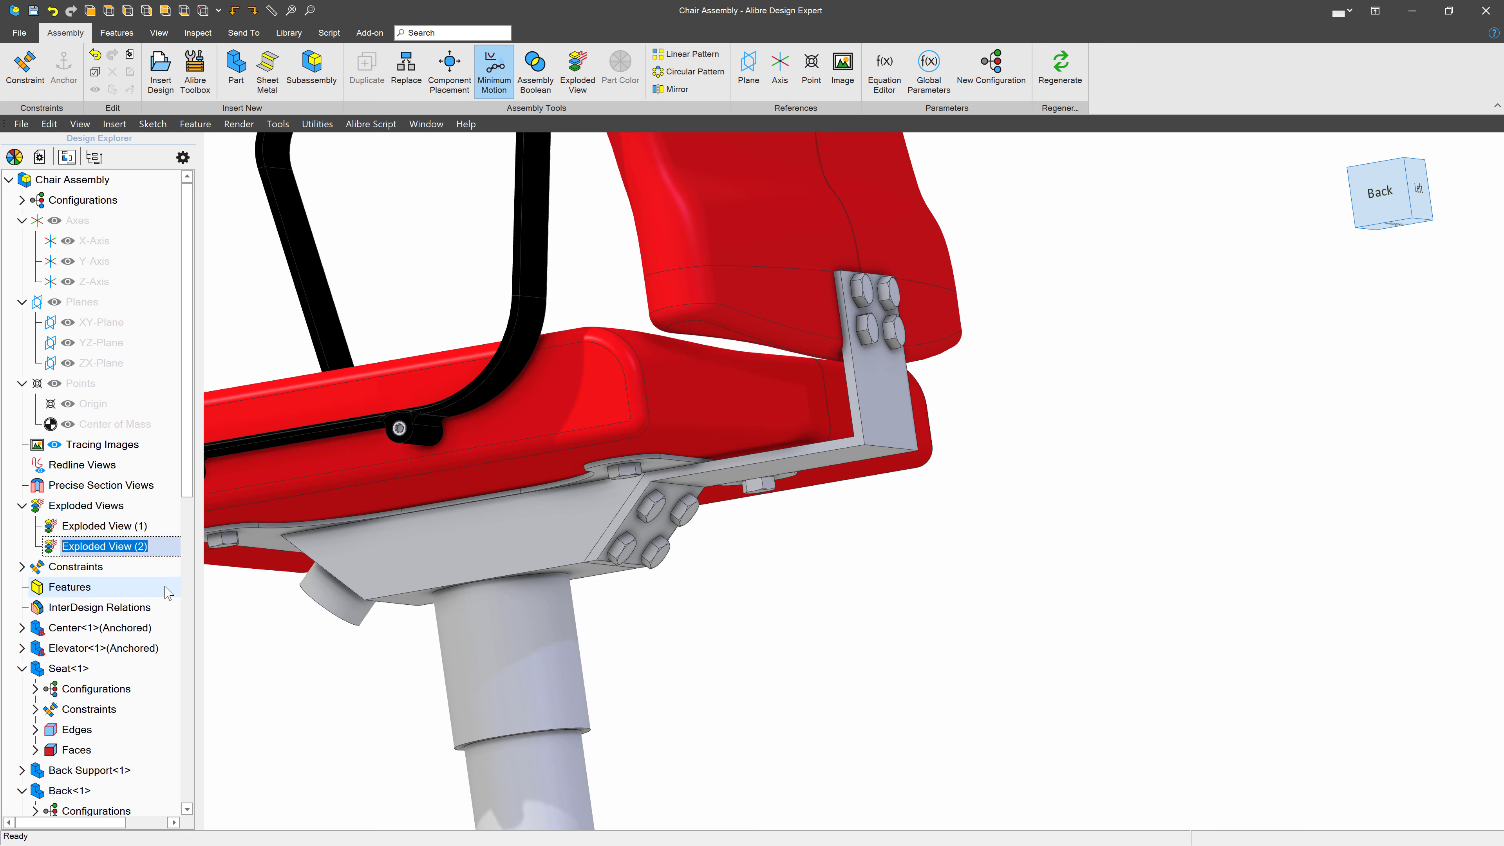
pyautogui.write('E')
pyautogui.write('tep 1 Back Bolts')
pyautogui.press('Return')
pyautogui.rightClick(92, 548)
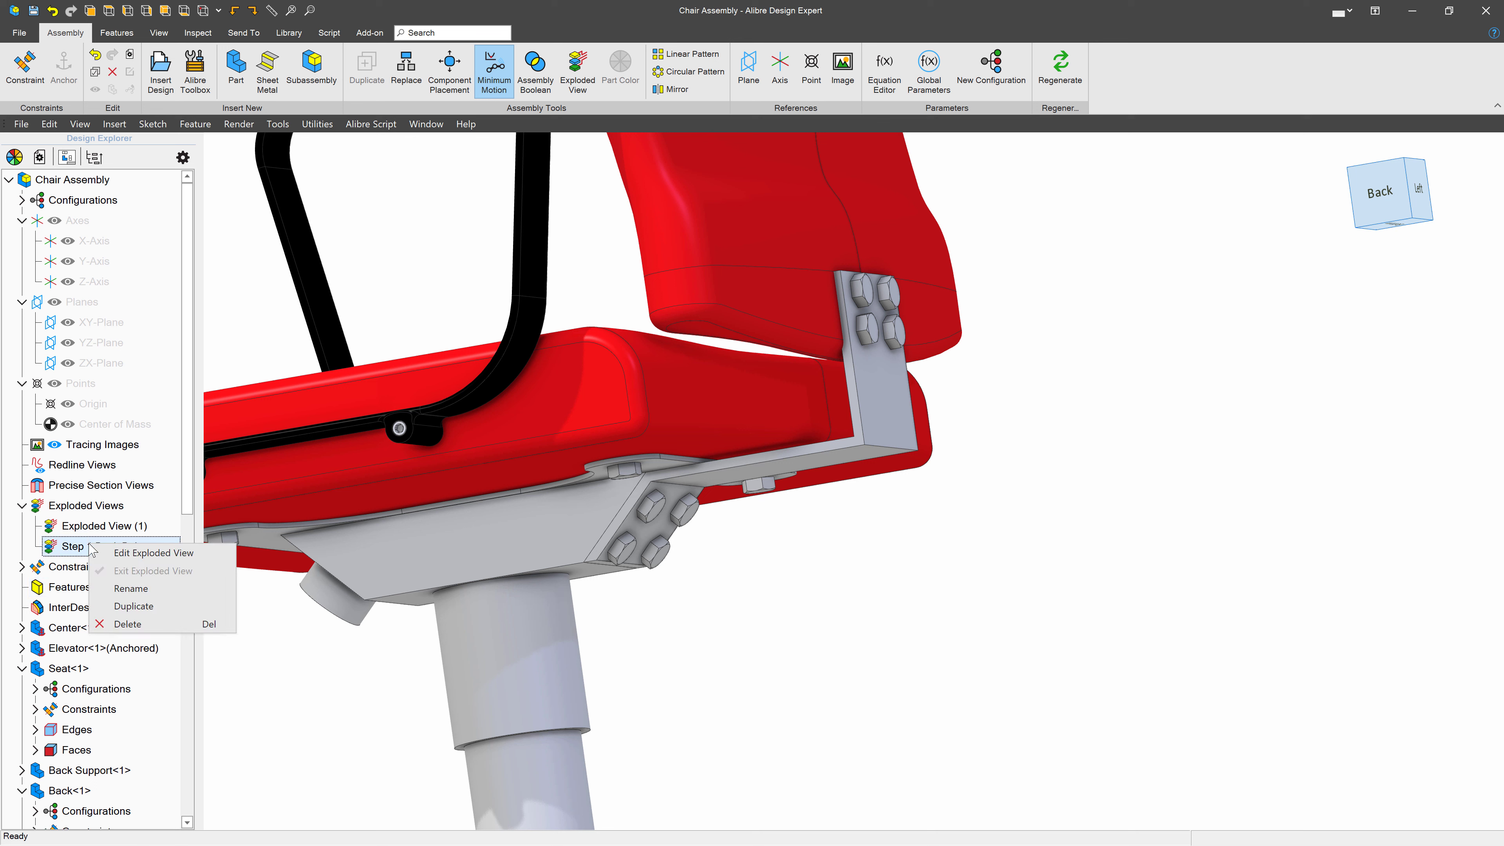
# - Duplicate Step 1 Back Bolts and edit the copy in Manual Explode mode
pyautogui.click(130, 606)
pyautogui.rightClick(83, 569)
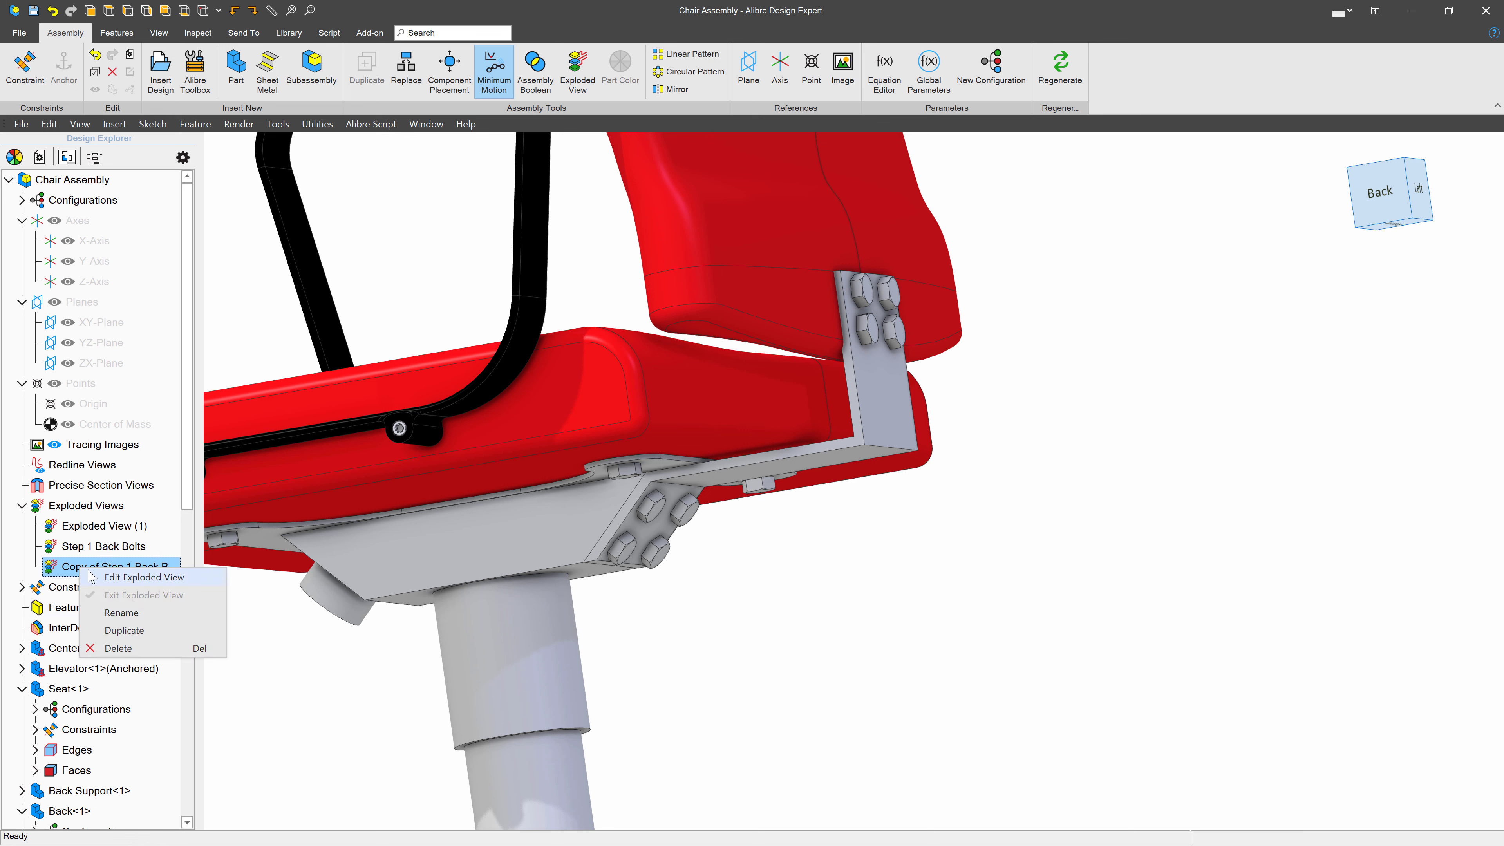
pyautogui.click(116, 577)
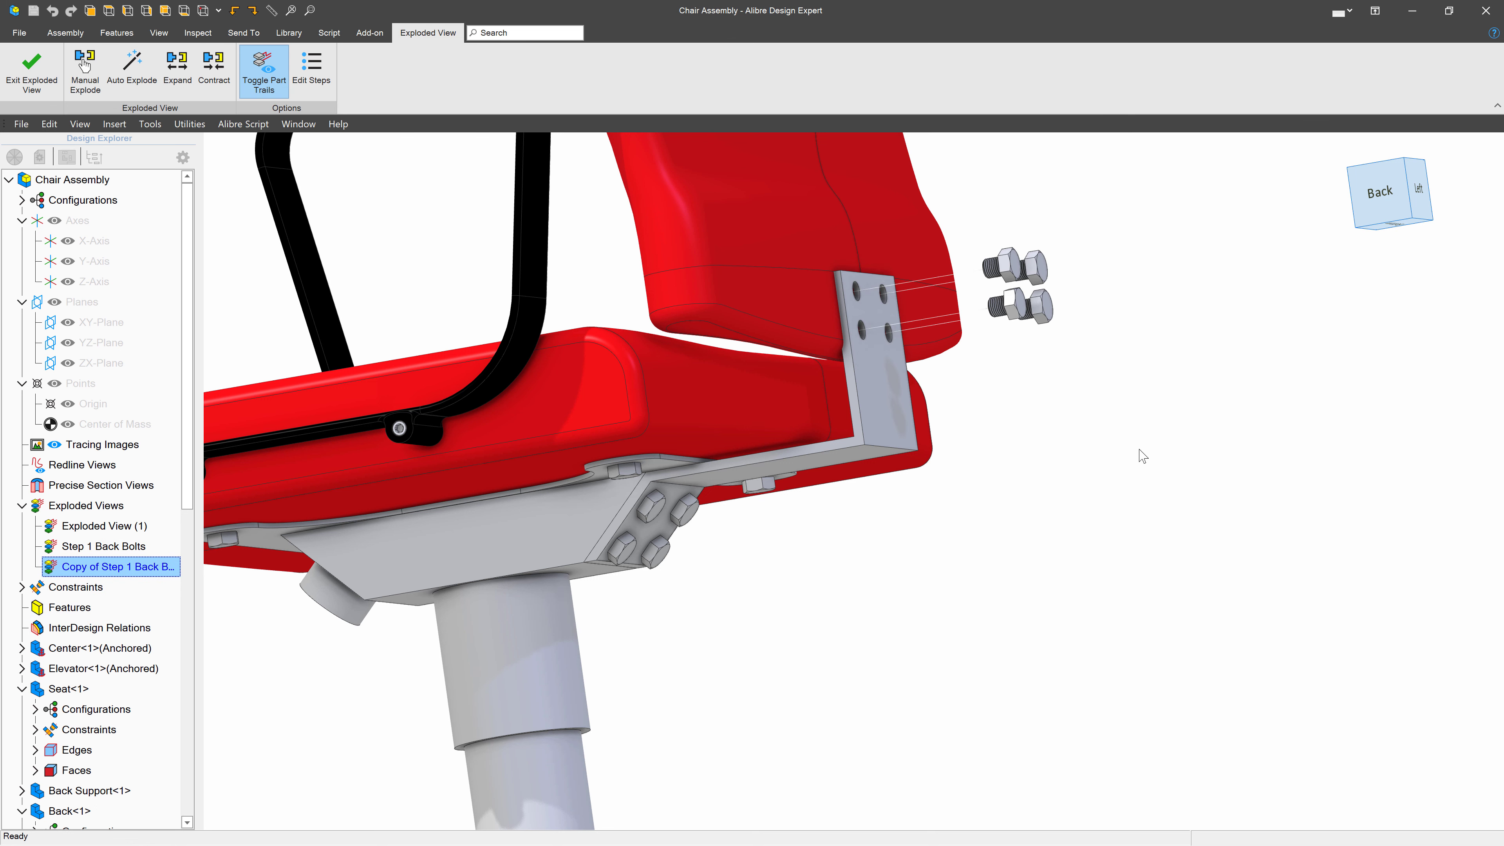
pyautogui.scroll(5, 654, 531)
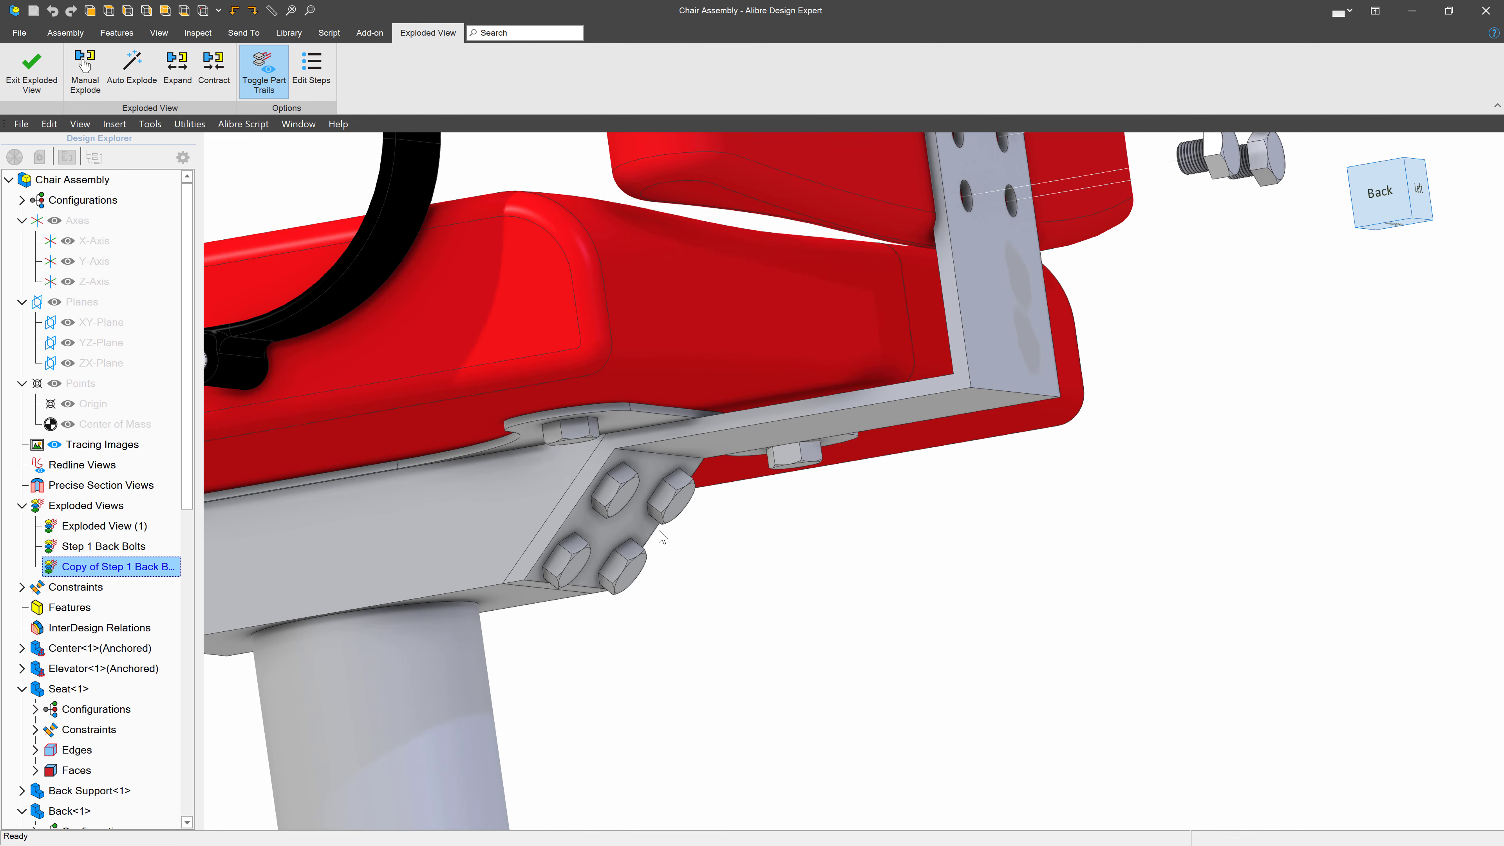
pyautogui.click(85, 70)
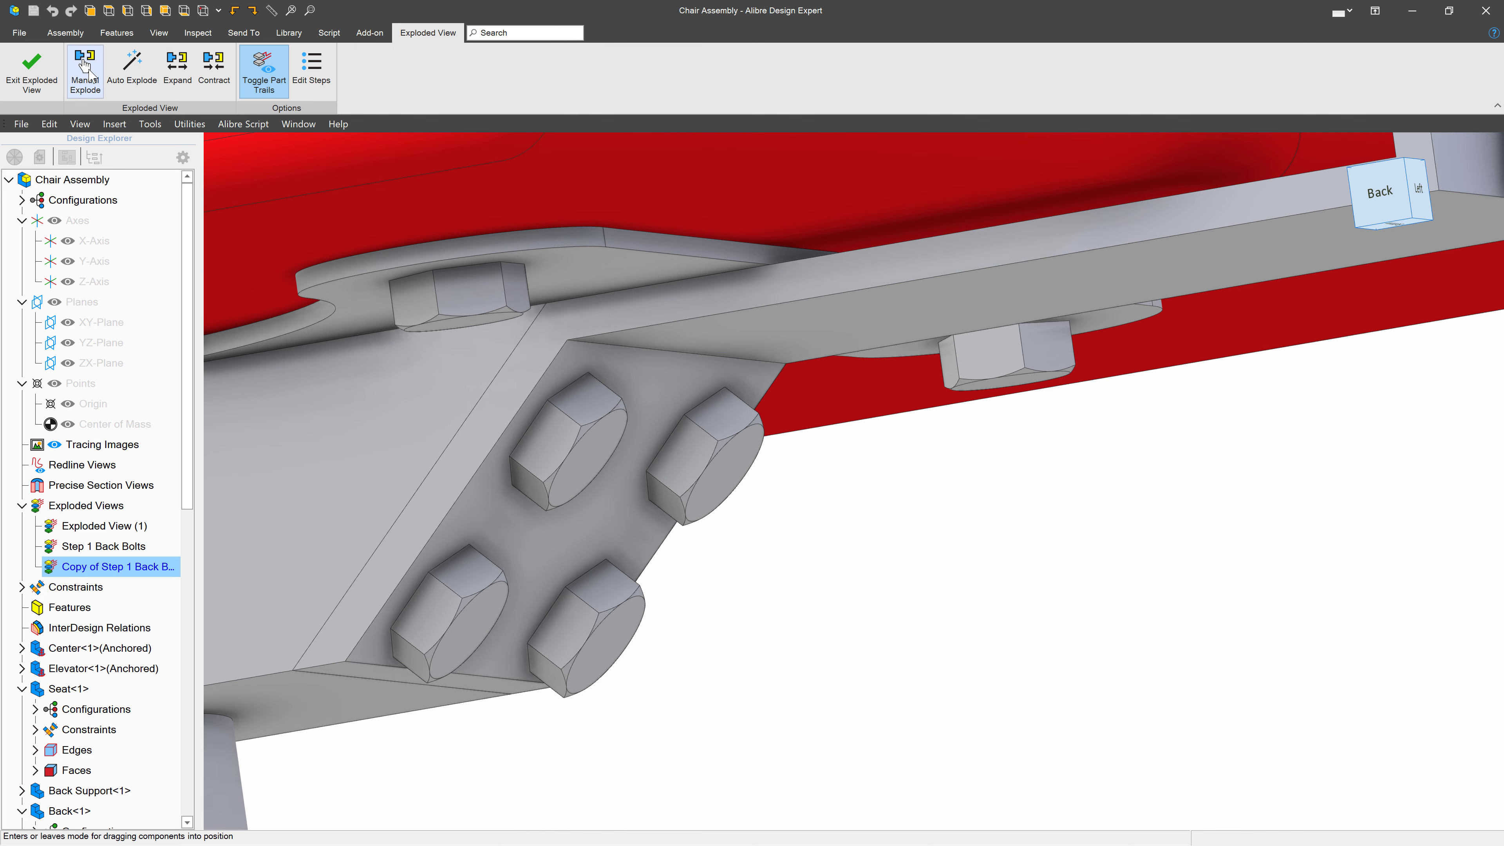
# - Pull the four base-plate bolts out below the plate, then exit the exploded view
pyautogui.click(591, 469)
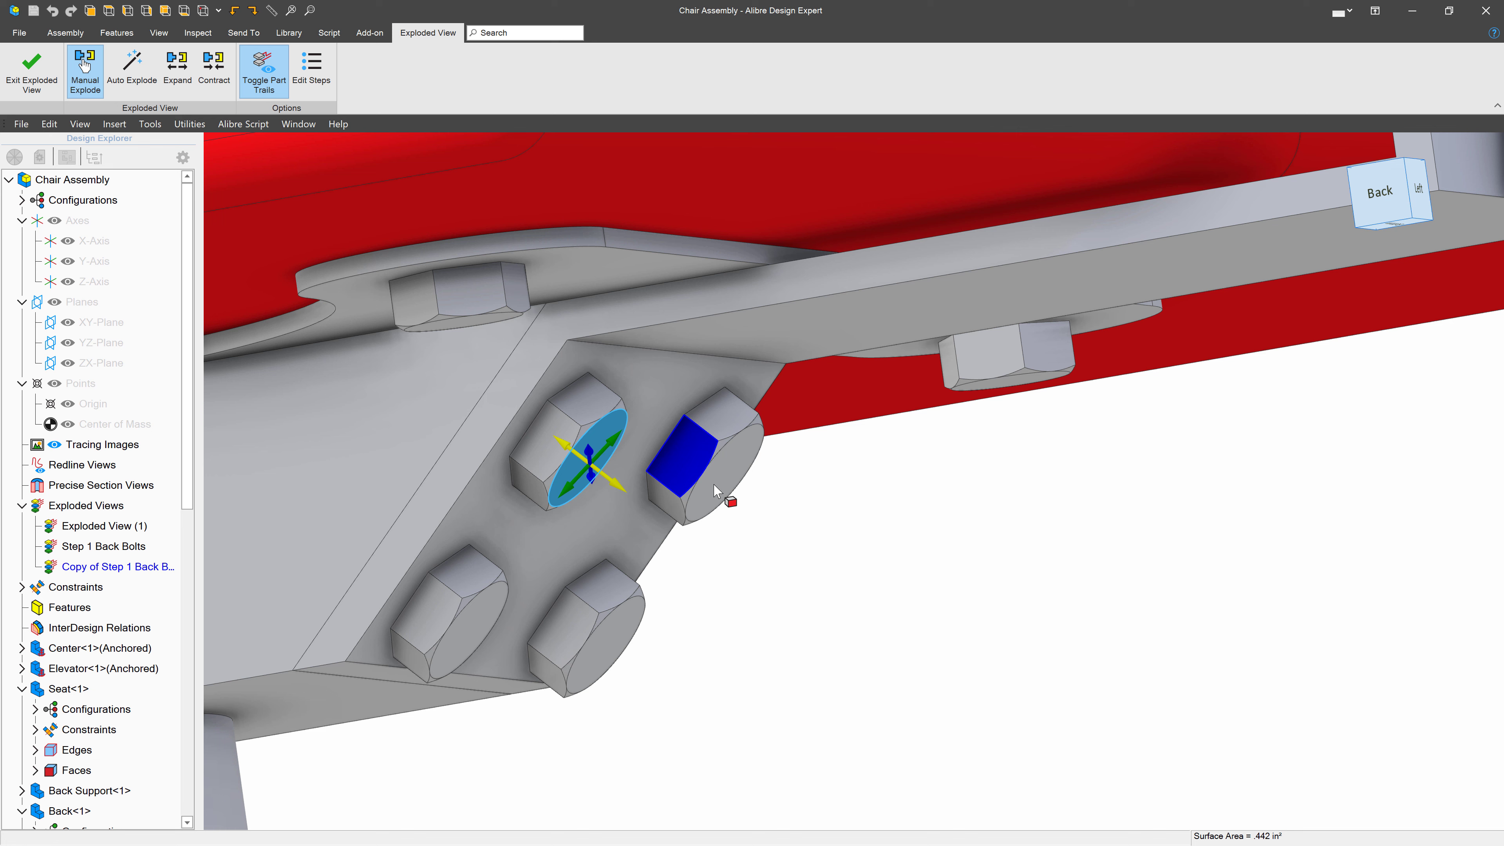
pyautogui.click(719, 483)
pyautogui.click(607, 640)
pyautogui.click(481, 613)
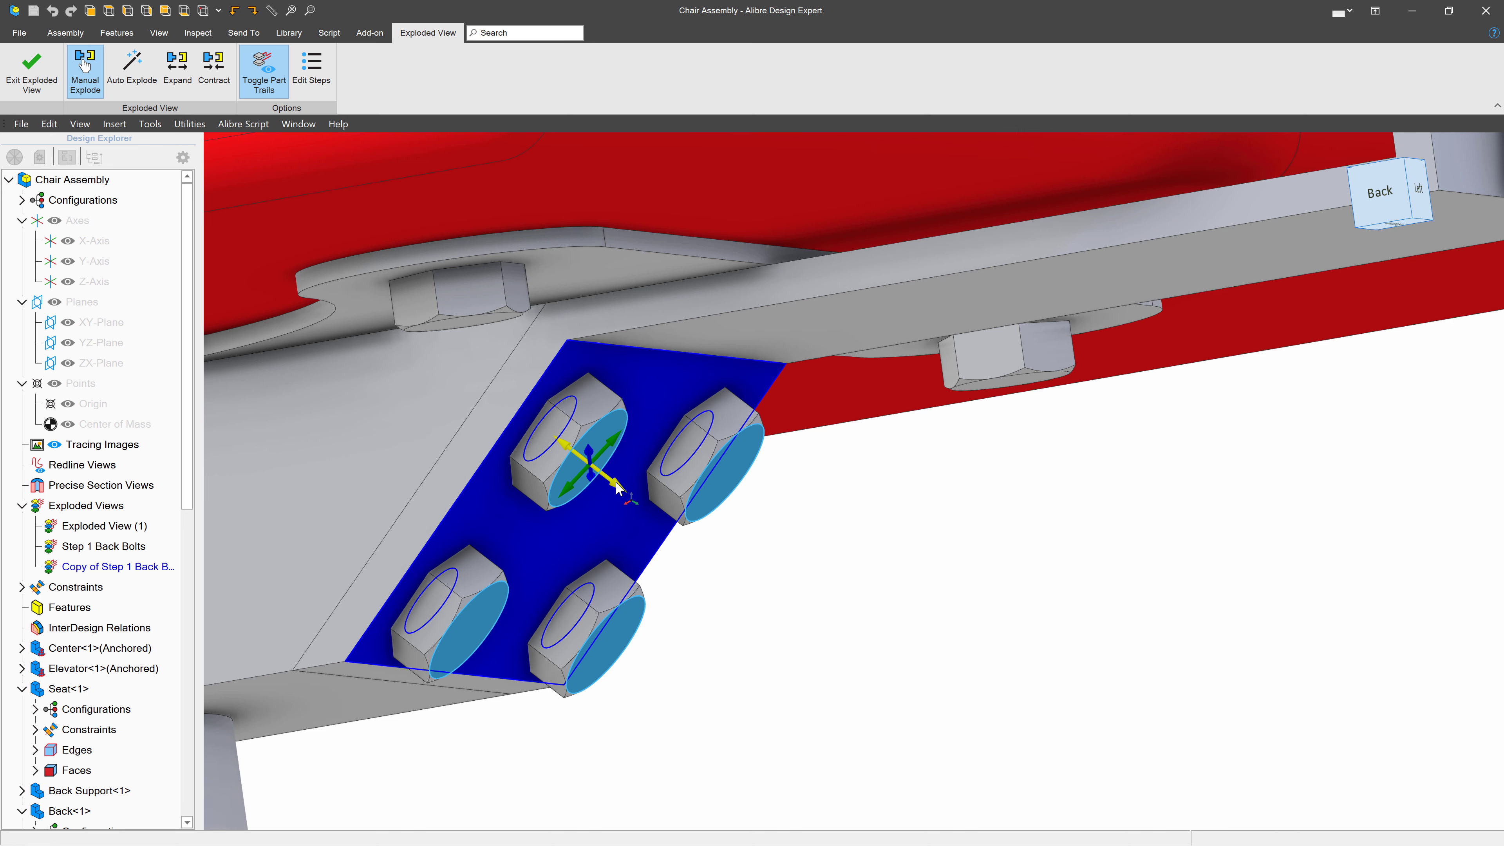
pyautogui.moveTo(616, 487); pyautogui.dragTo(1000, 761)
pyautogui.scroll(-4, 633, 356)
pyautogui.scroll(-4, 633, 355)
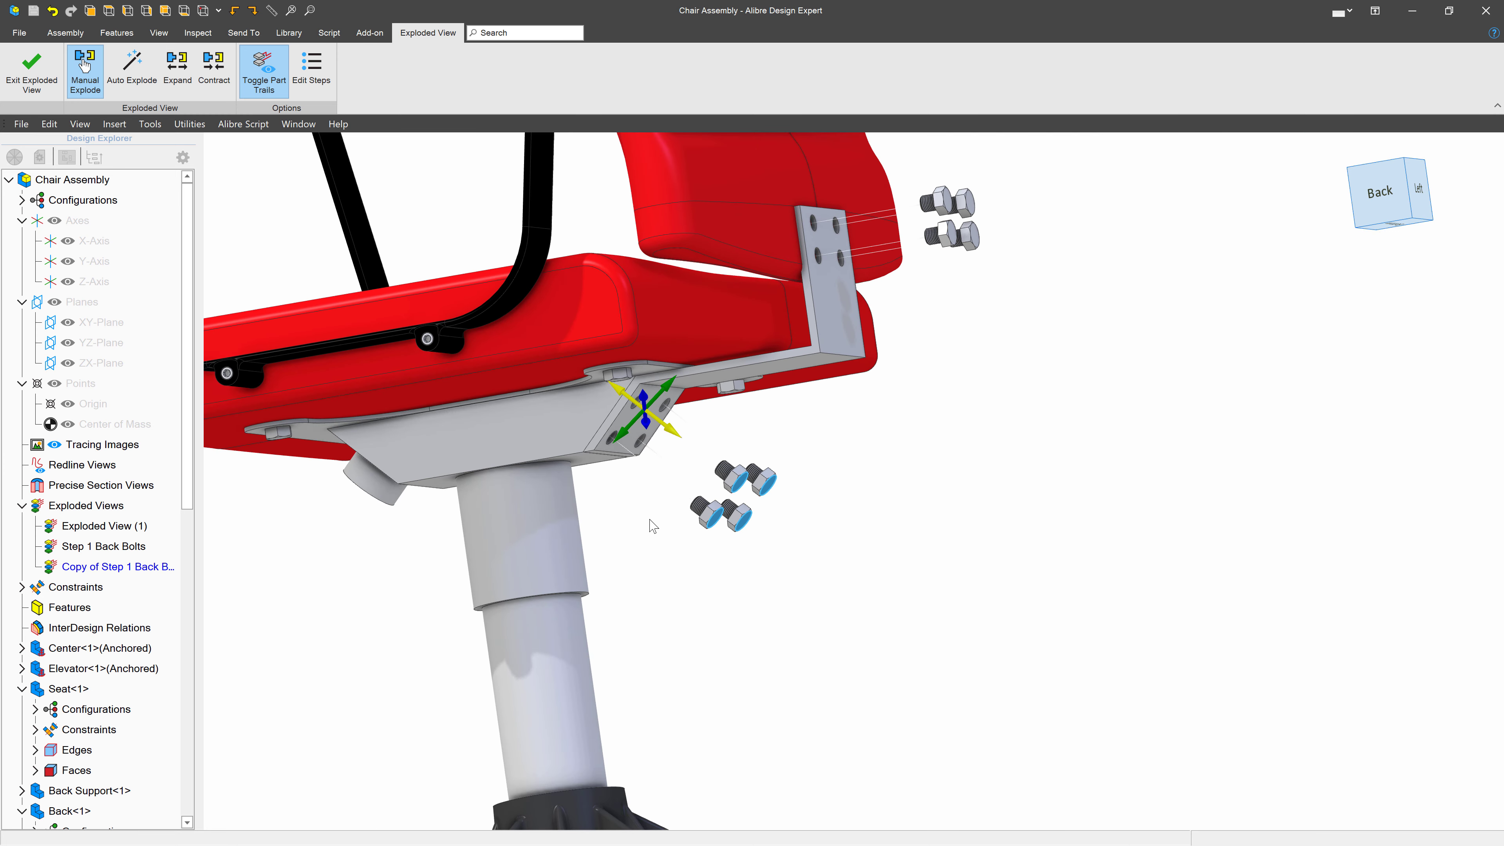
pyautogui.click(30, 83)
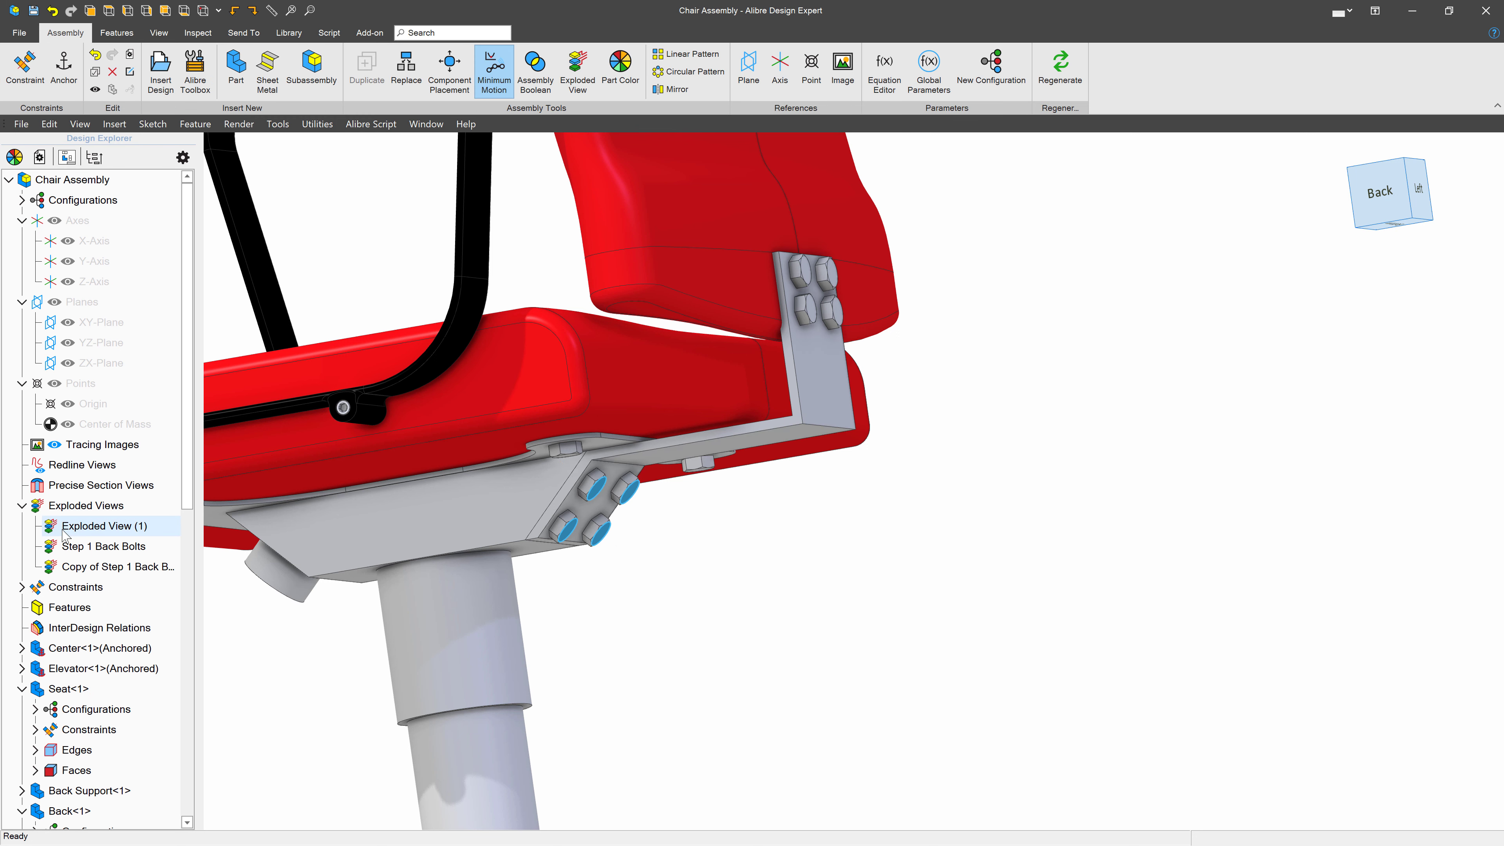
# - Rename the copied exploded view to 'Step 2 Base Bolts'
pyautogui.rightClick(88, 570)
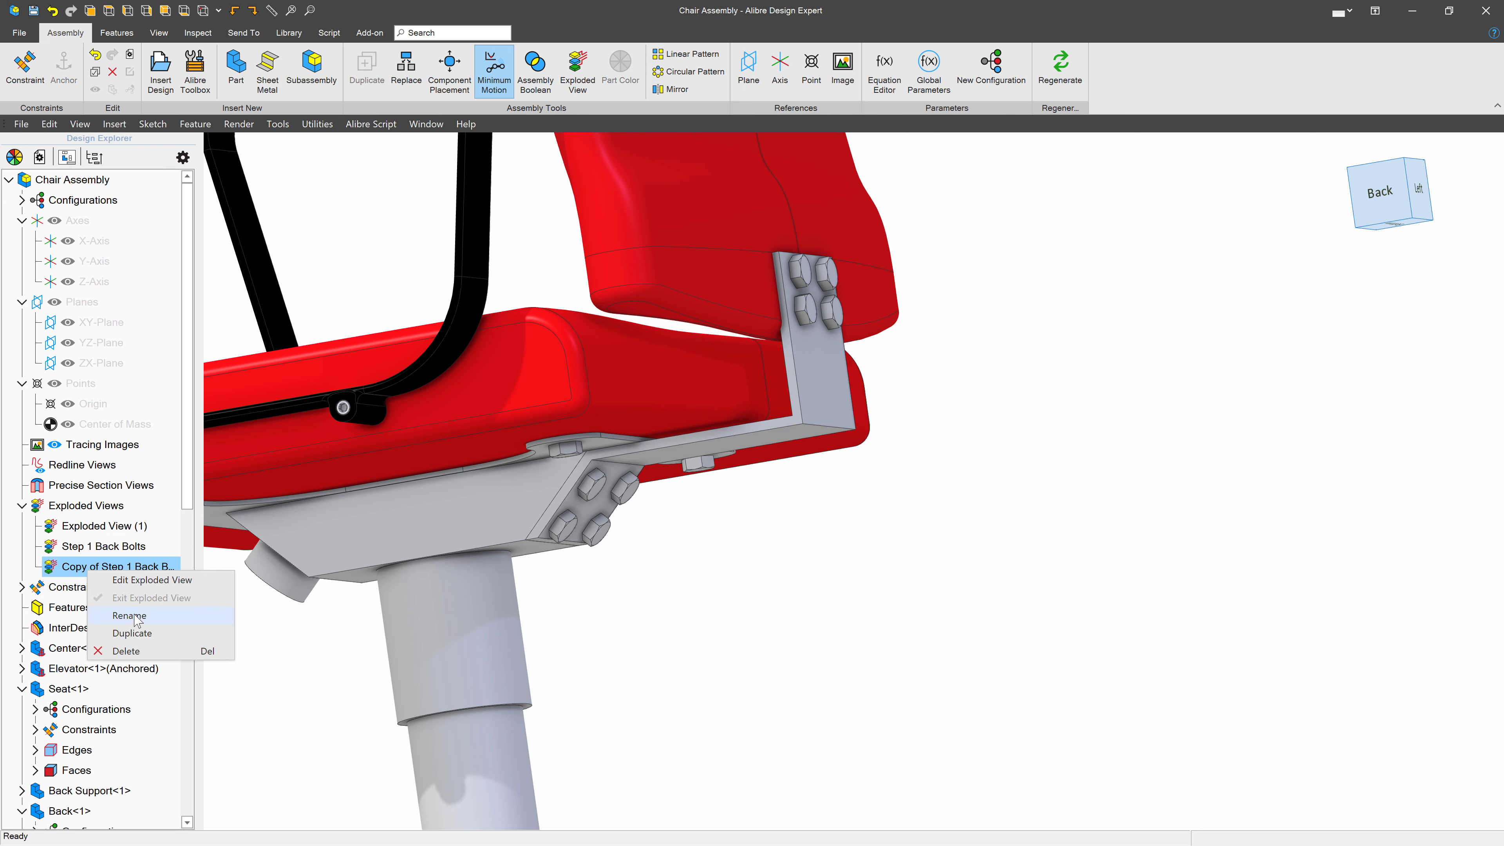
pyautogui.click(136, 618)
pyautogui.write('Step 2 Base Bolts')
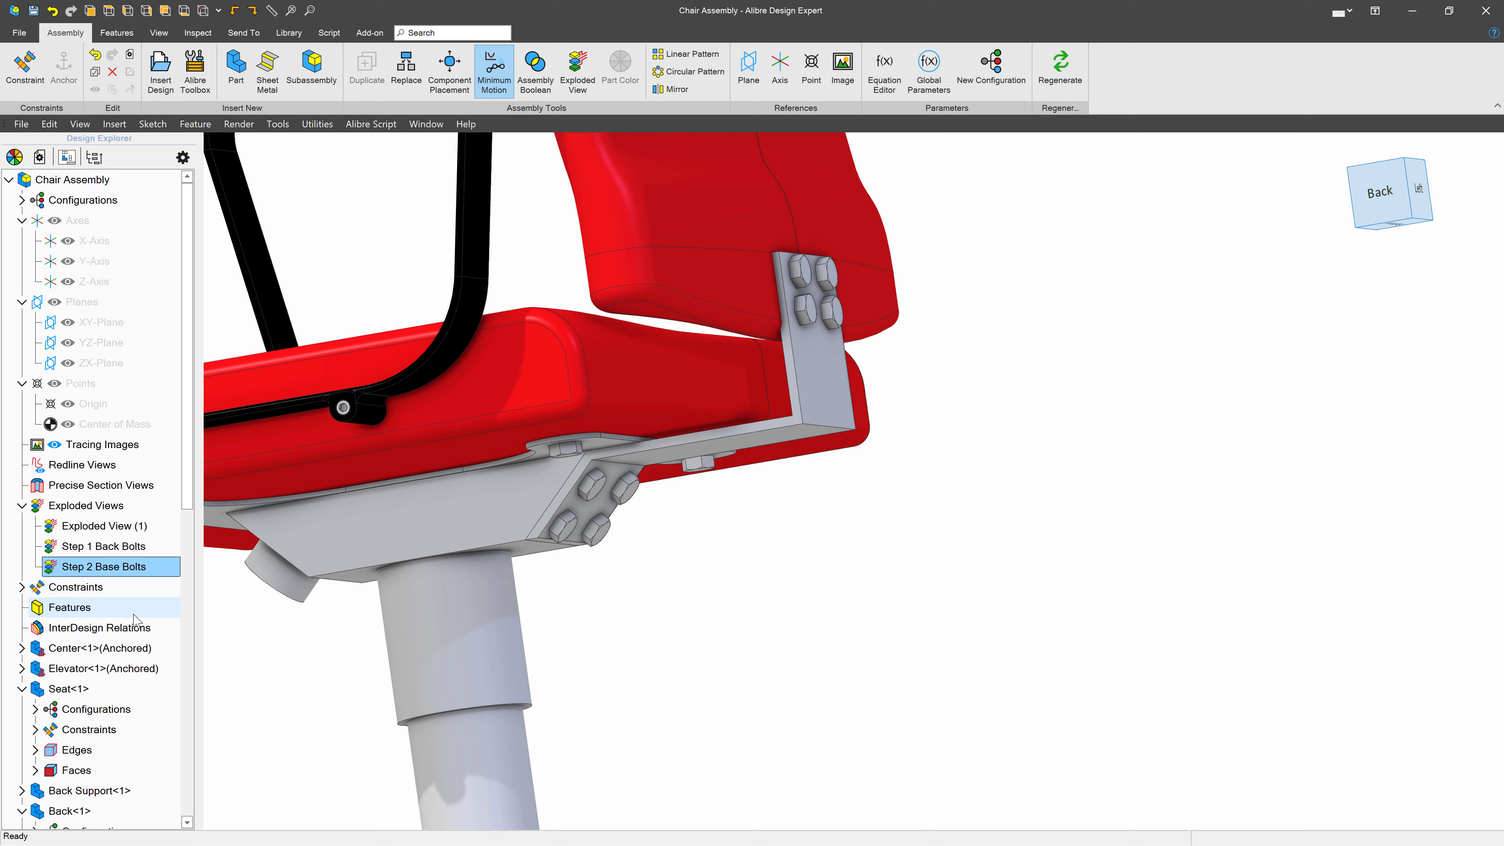
# - Duplicate Step 2 Base Bolts and name the new copy 'Step 3 Bracket Install'
pyautogui.rightClick(68, 566)
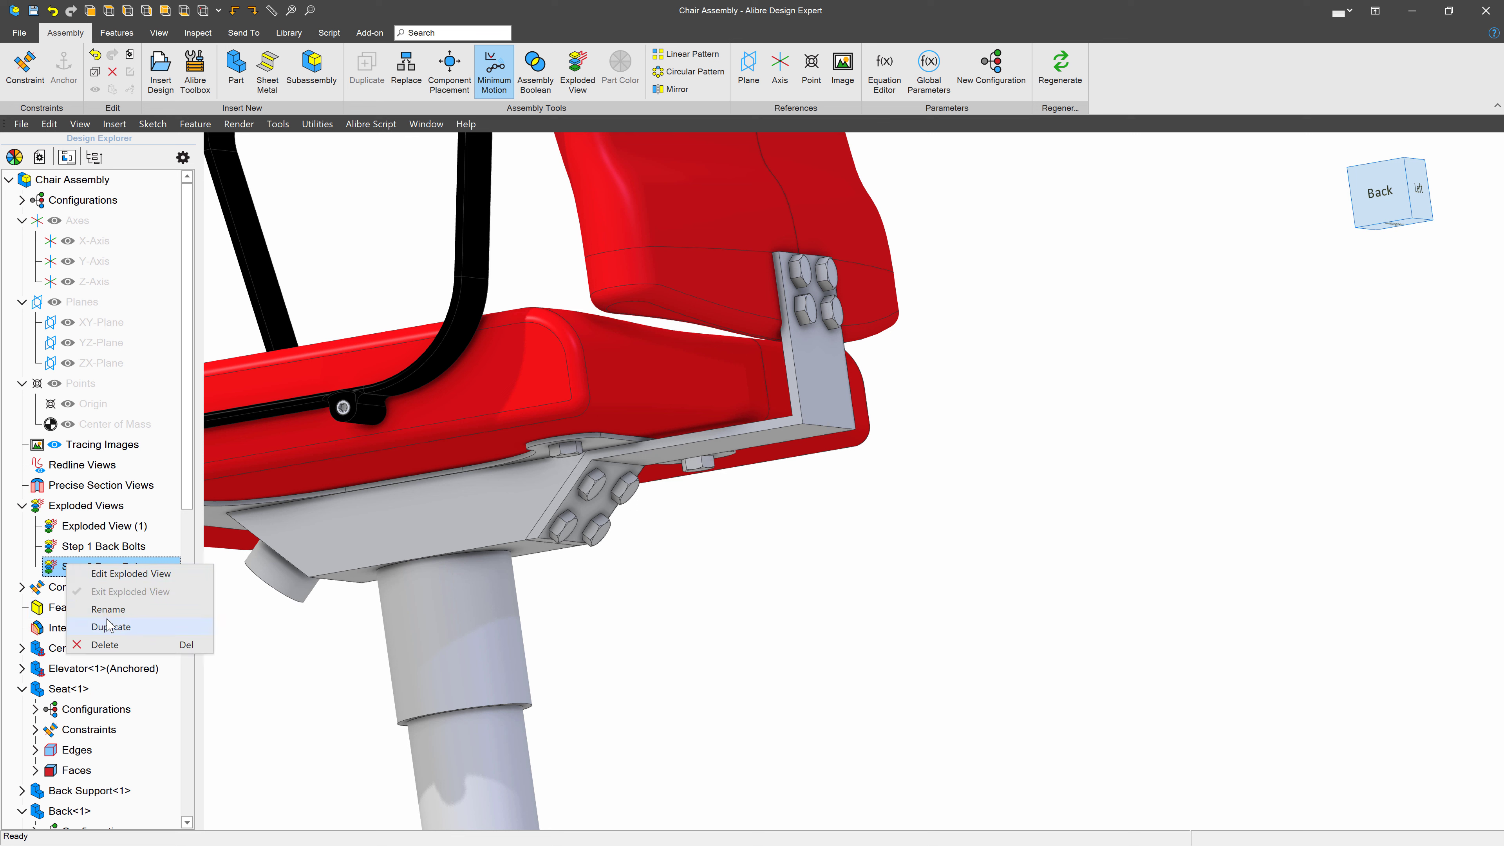
pyautogui.click(107, 625)
pyautogui.rightClick(94, 588)
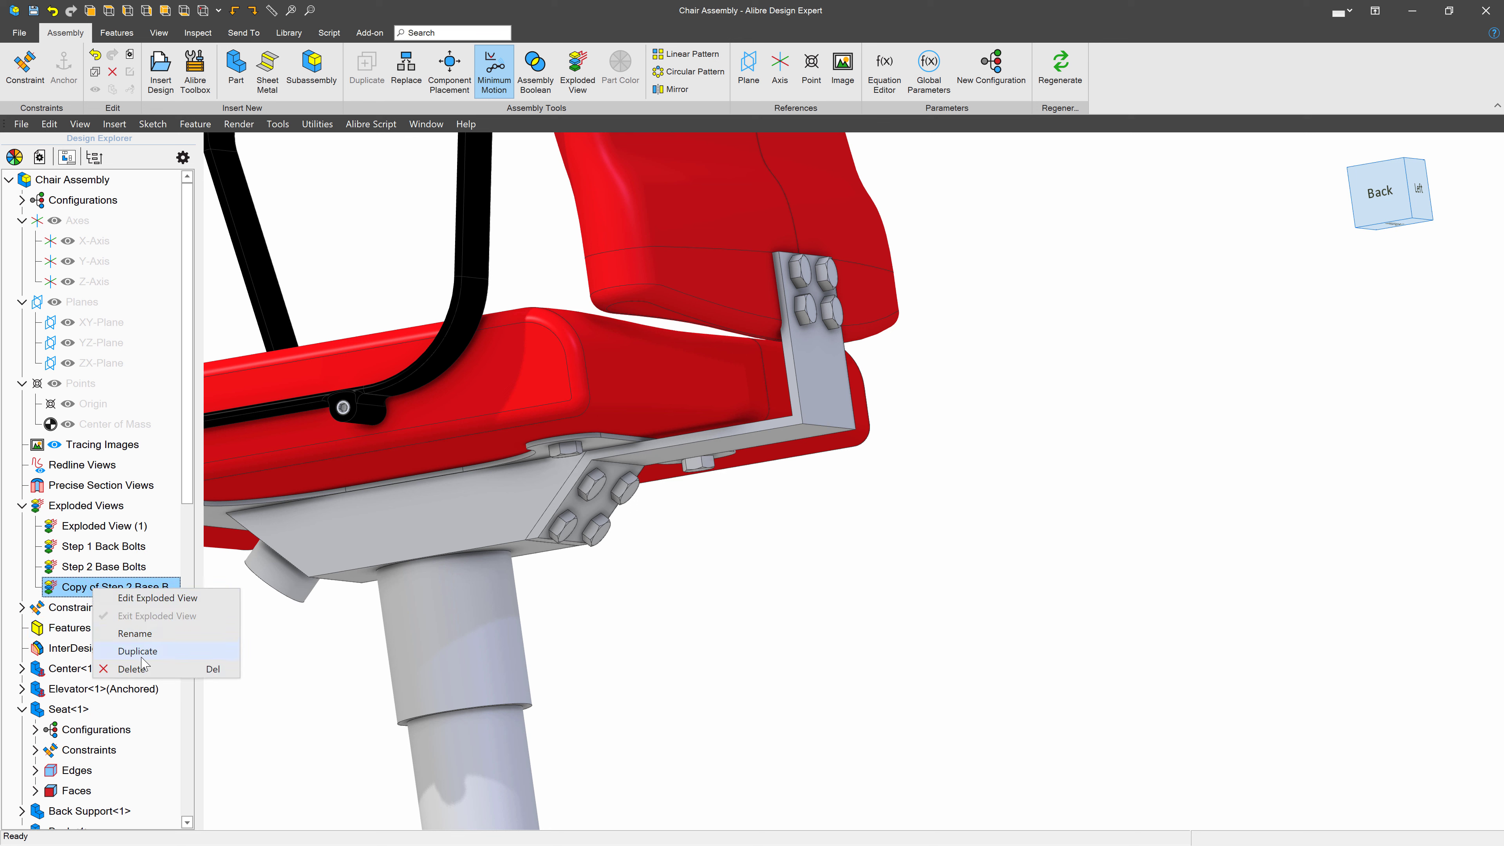
pyautogui.click(141, 634)
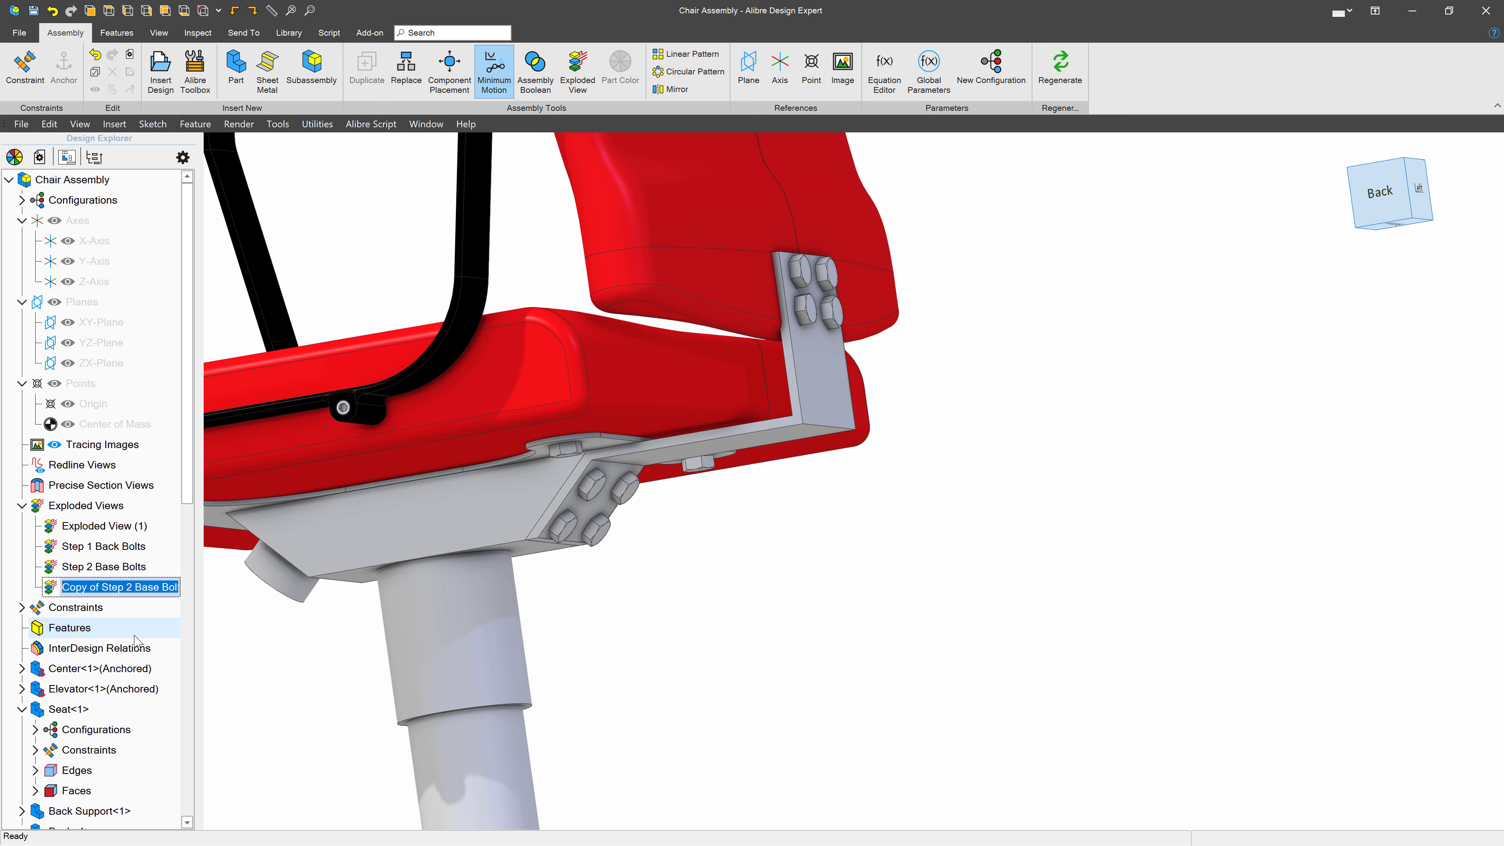
pyautogui.write('Step 3 Bracket Install')
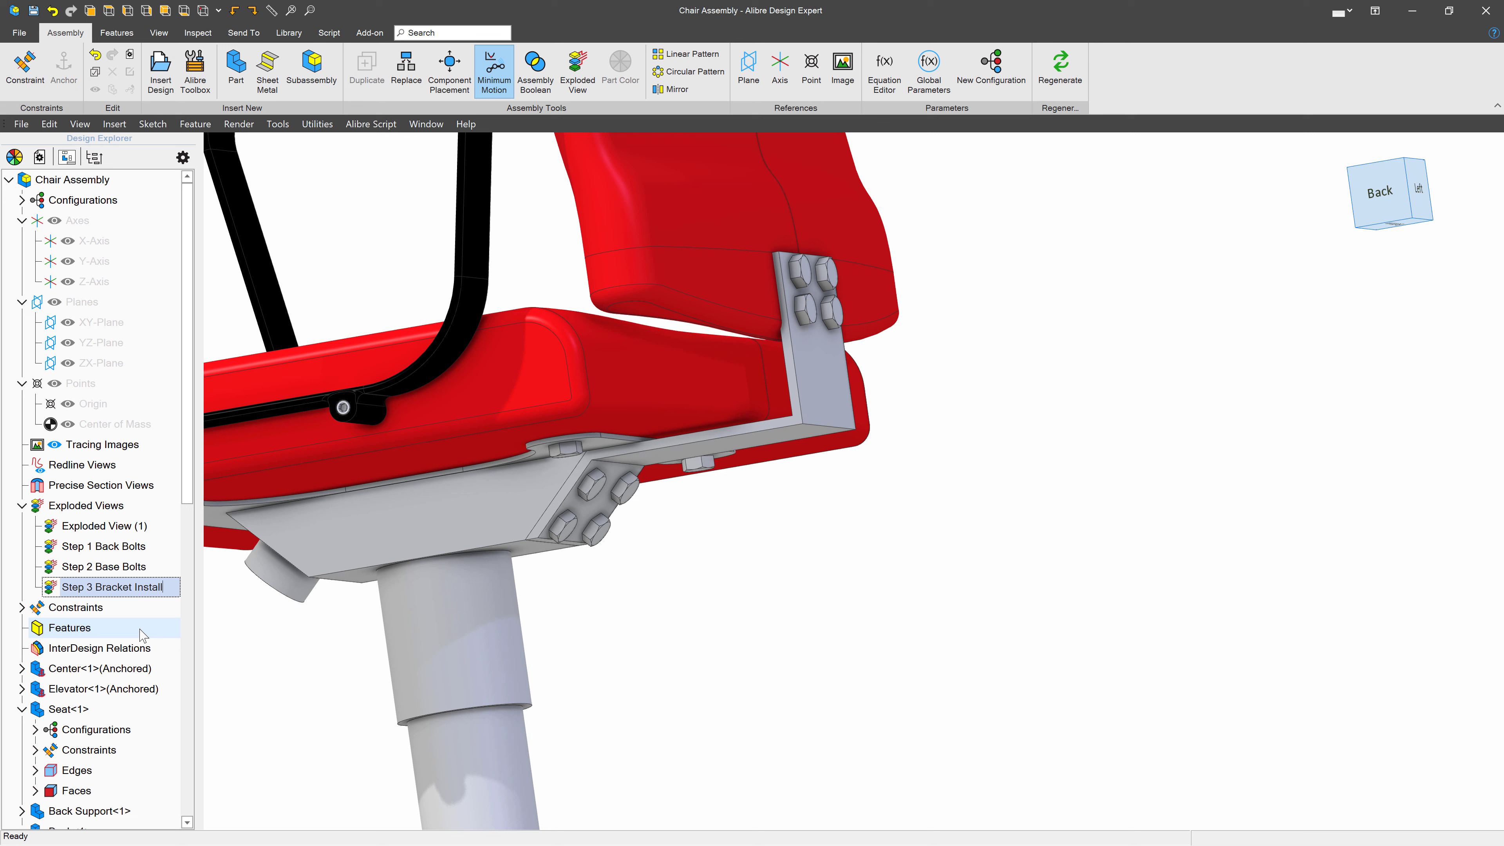
pyautogui.press('Return')
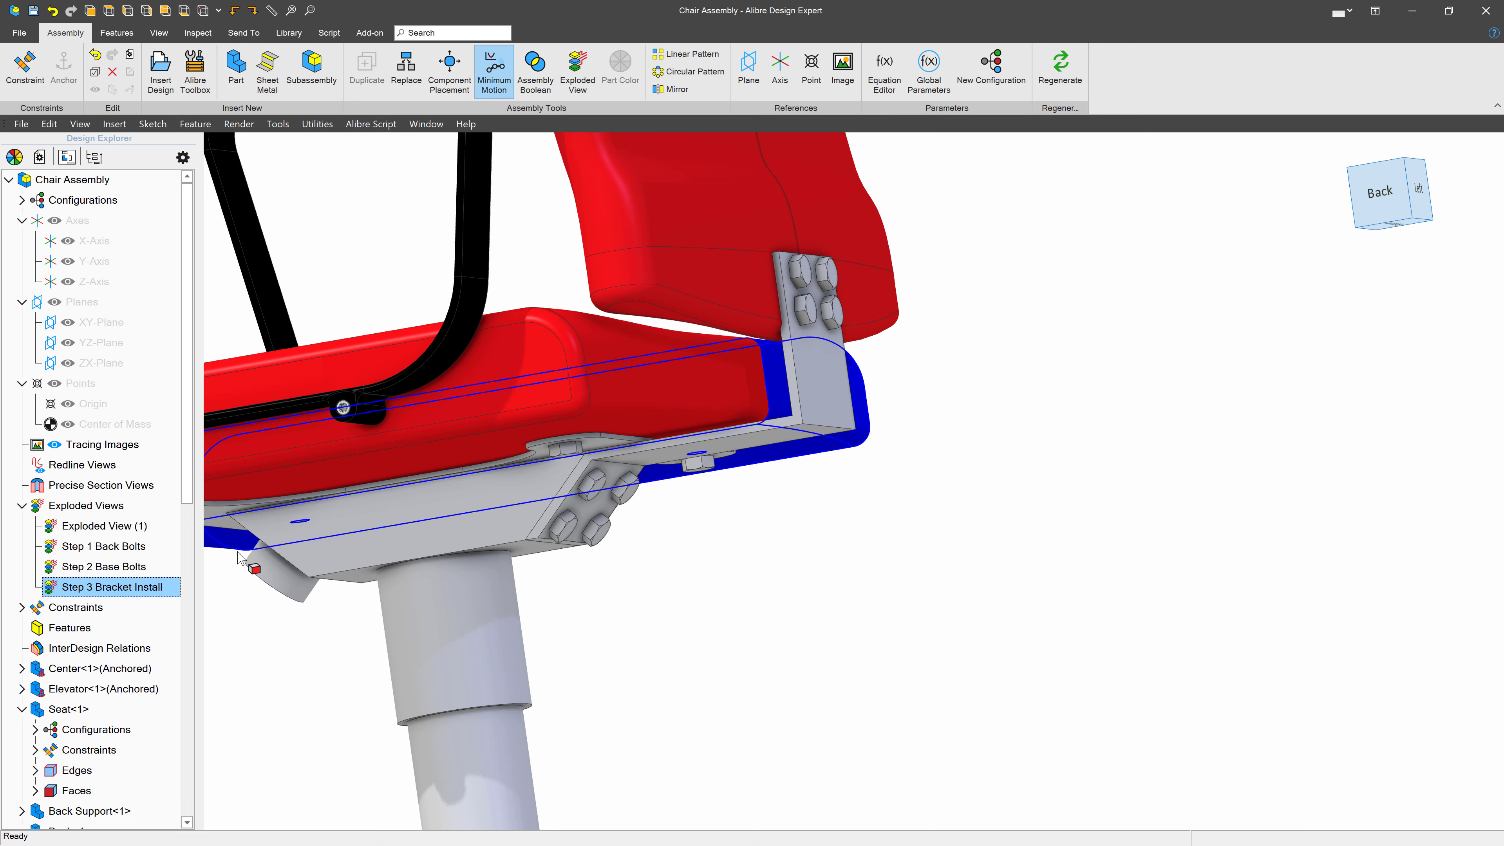
# - In Step 3 Bracket Install, pull the lower L-shaped bracket and its bolts down-right off the seat base
pyautogui.rightClick(136, 586)
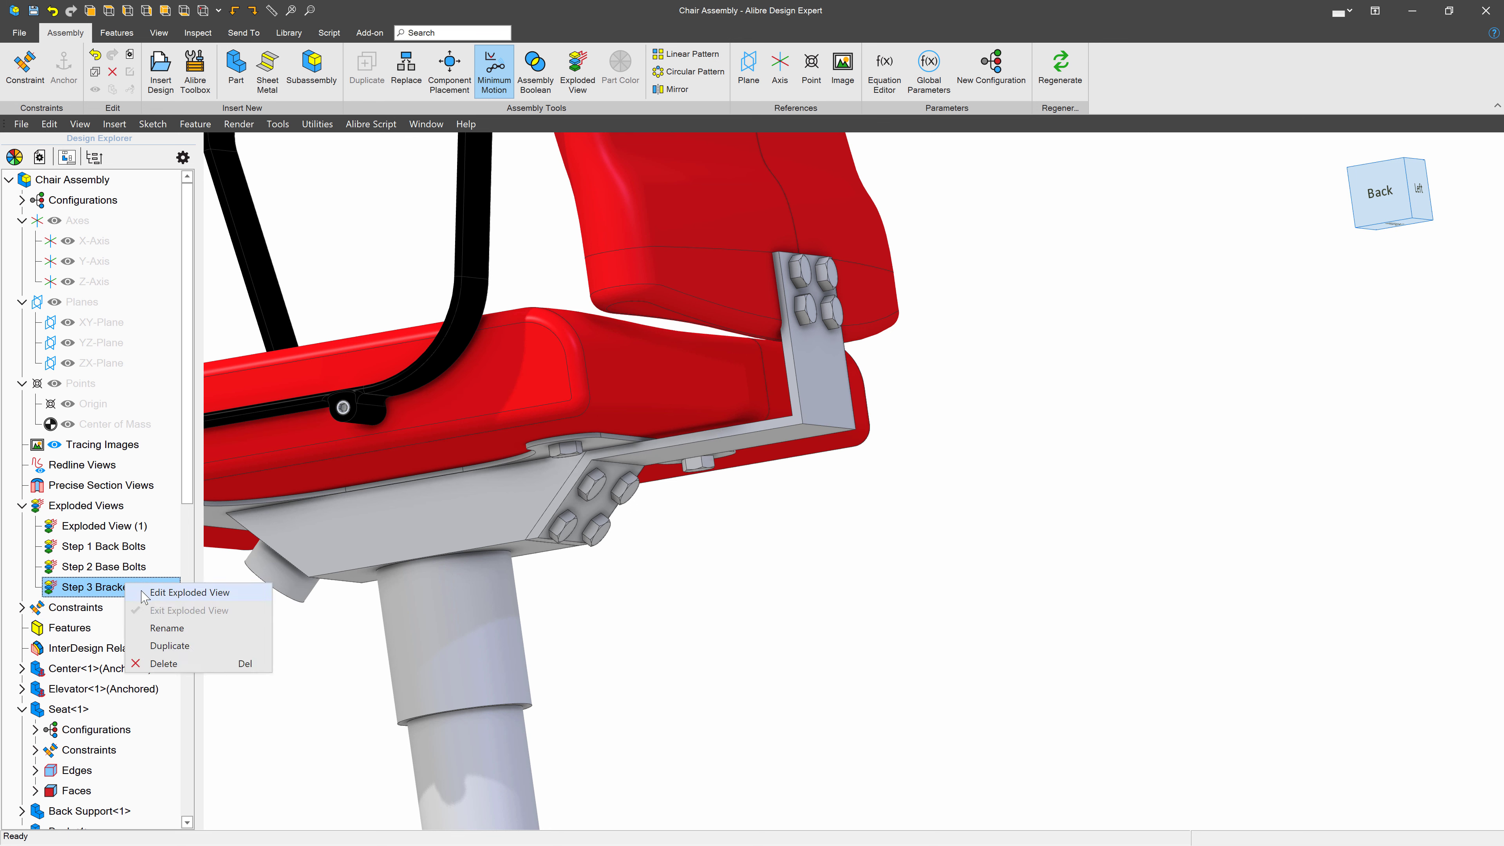
pyautogui.click(178, 595)
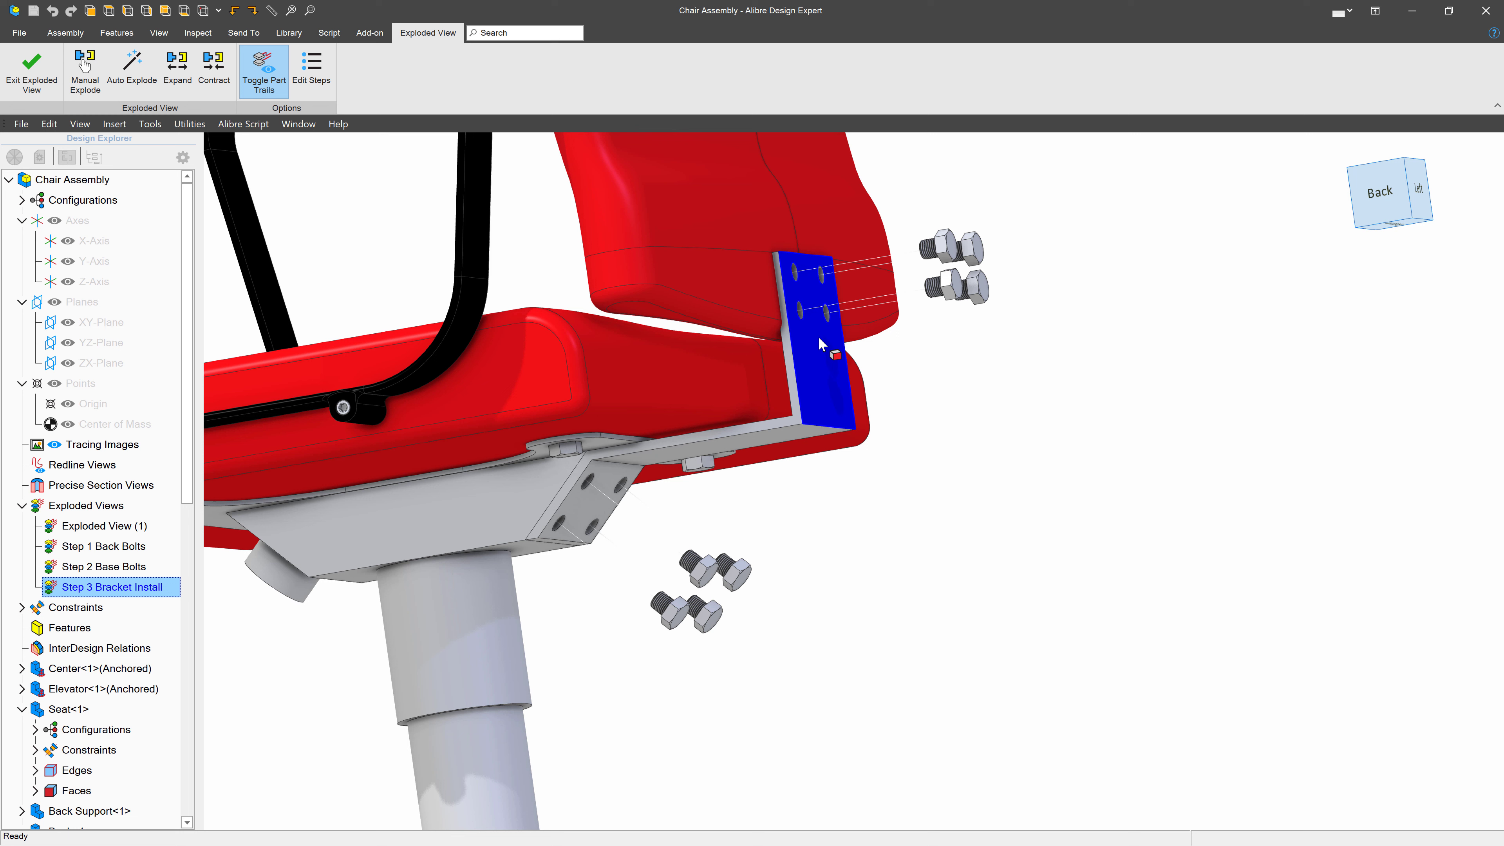
pyautogui.click(85, 70)
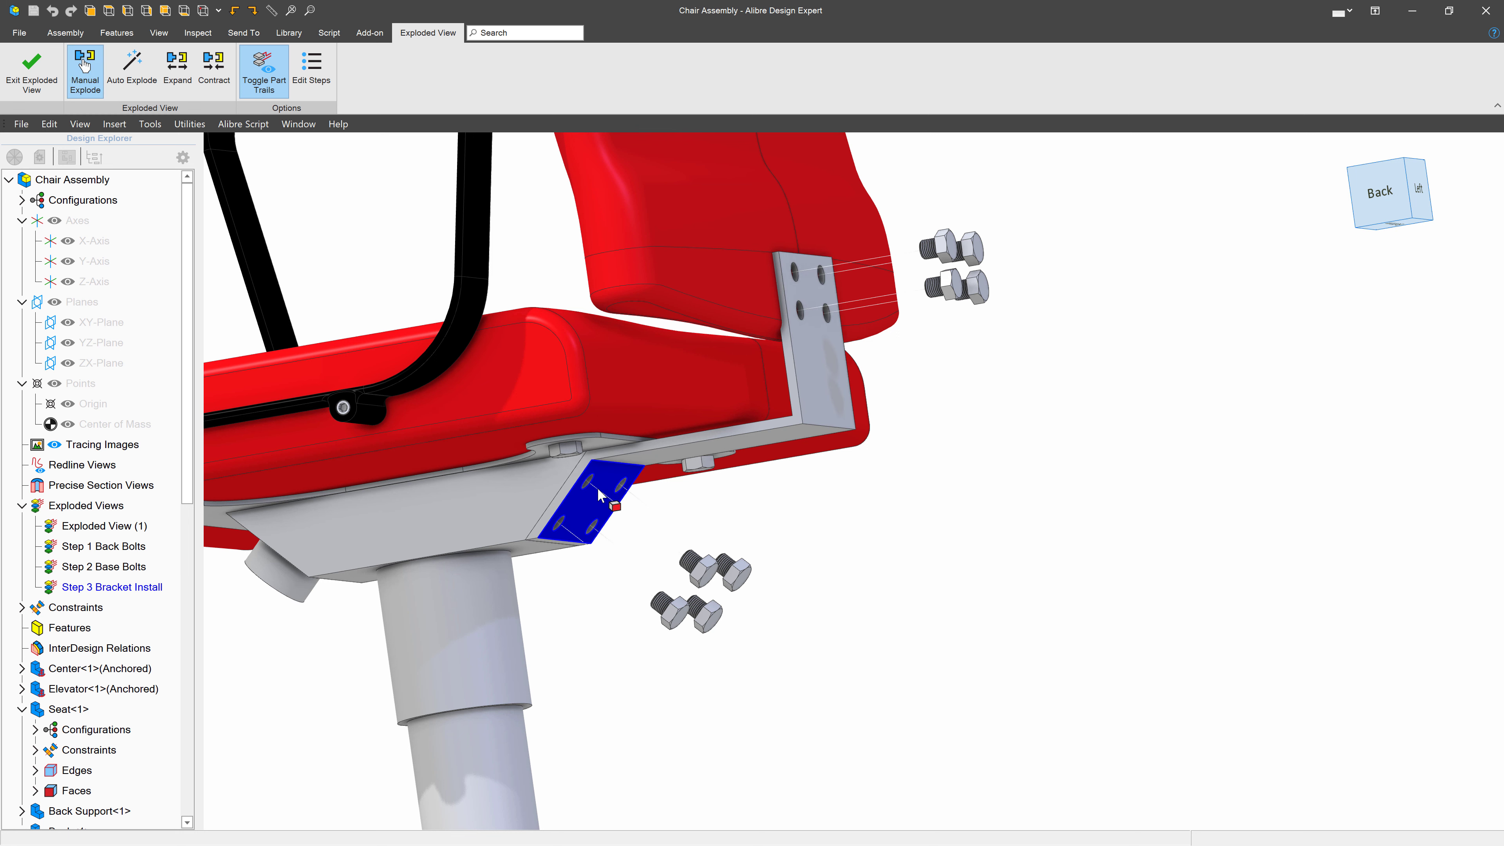
pyautogui.click(593, 514)
pyautogui.click(700, 574)
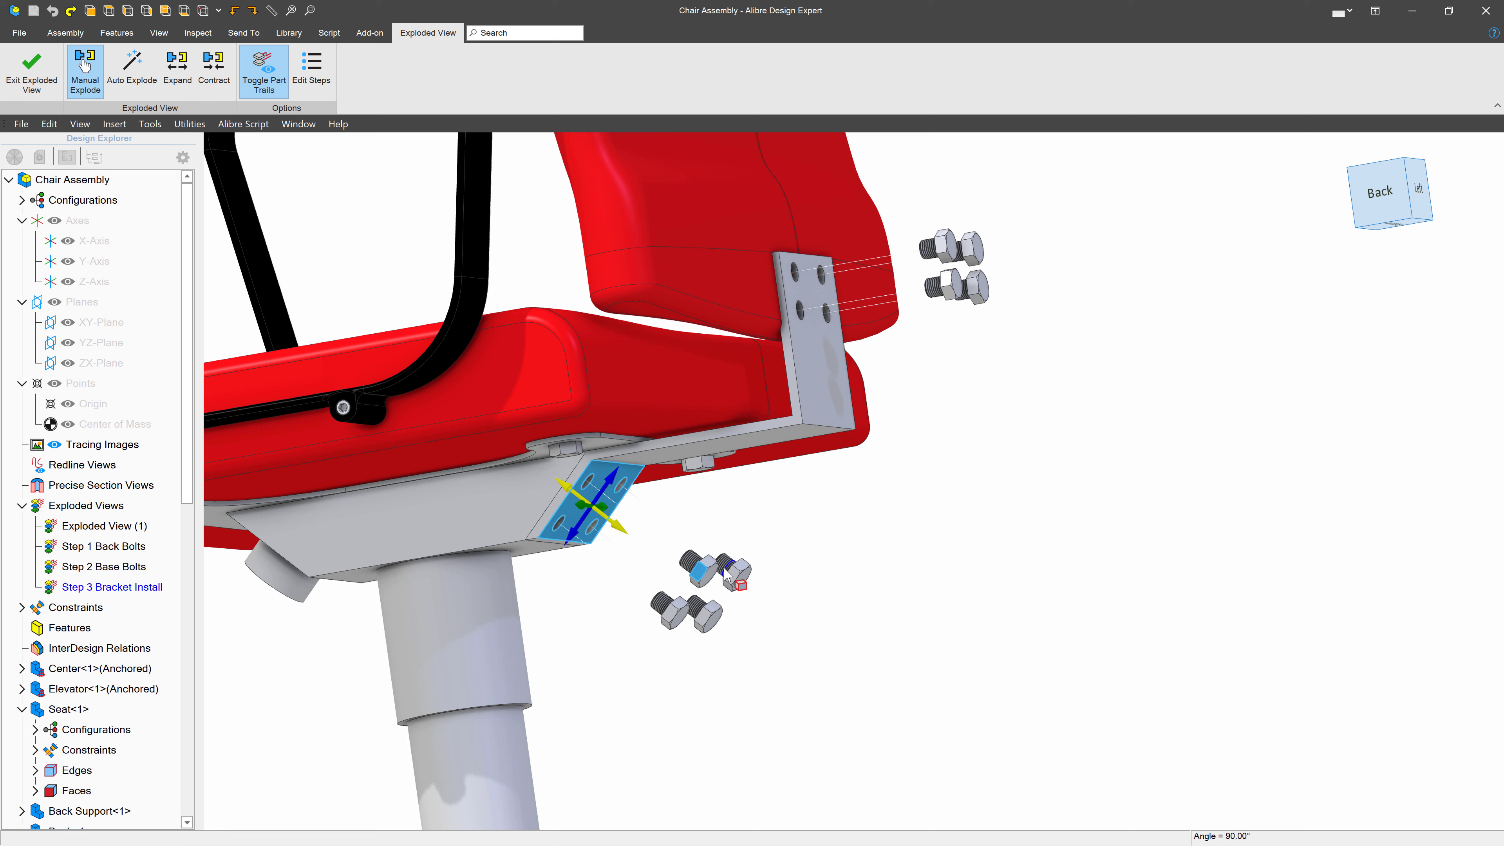
pyautogui.click(736, 581)
pyautogui.click(704, 620)
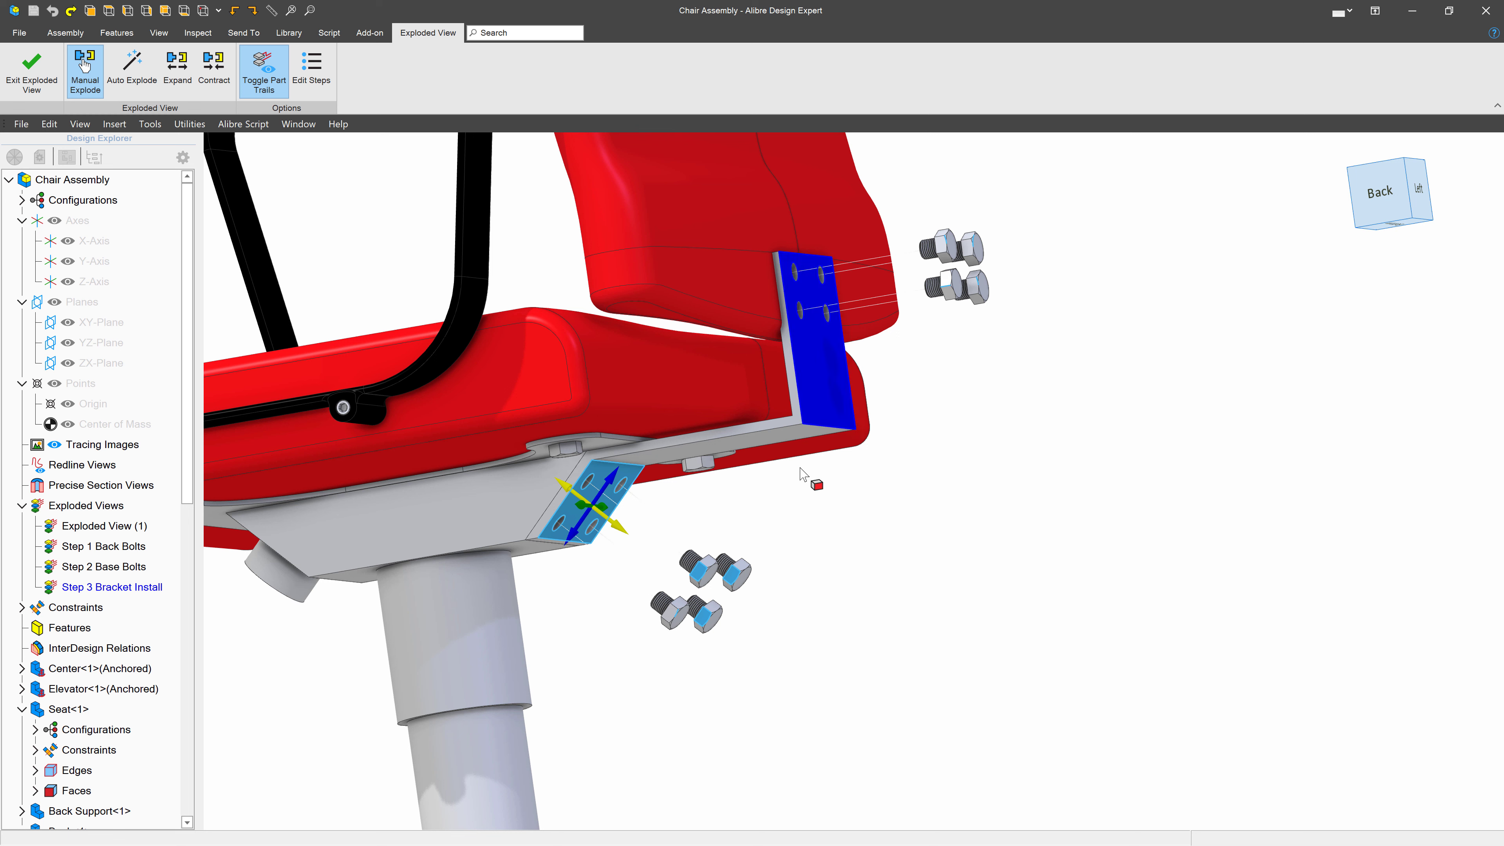
pyautogui.moveTo(620, 533); pyautogui.dragTo(713, 606)
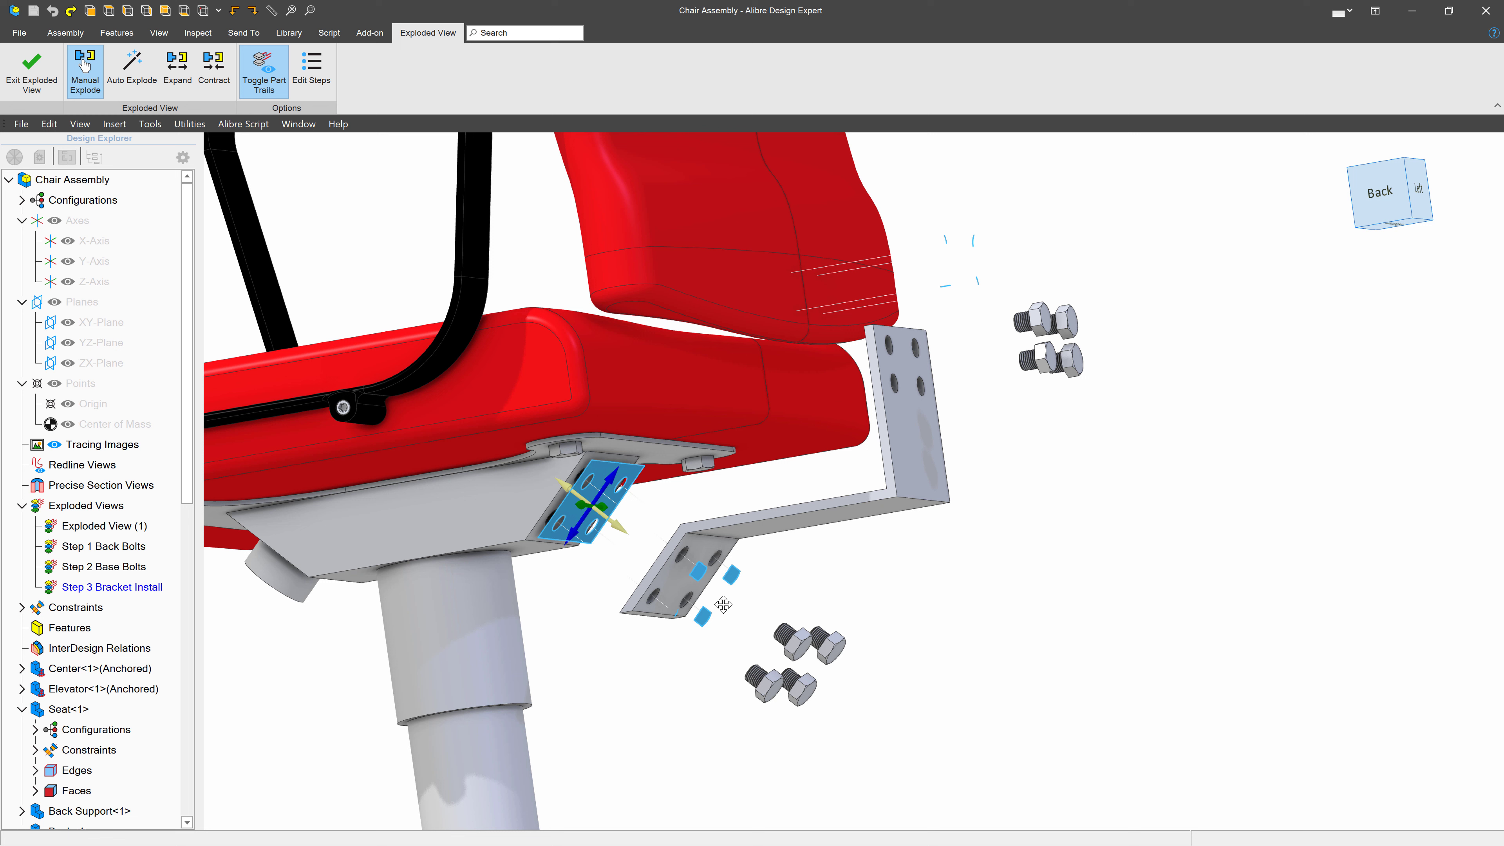
pyautogui.click(40, 80)
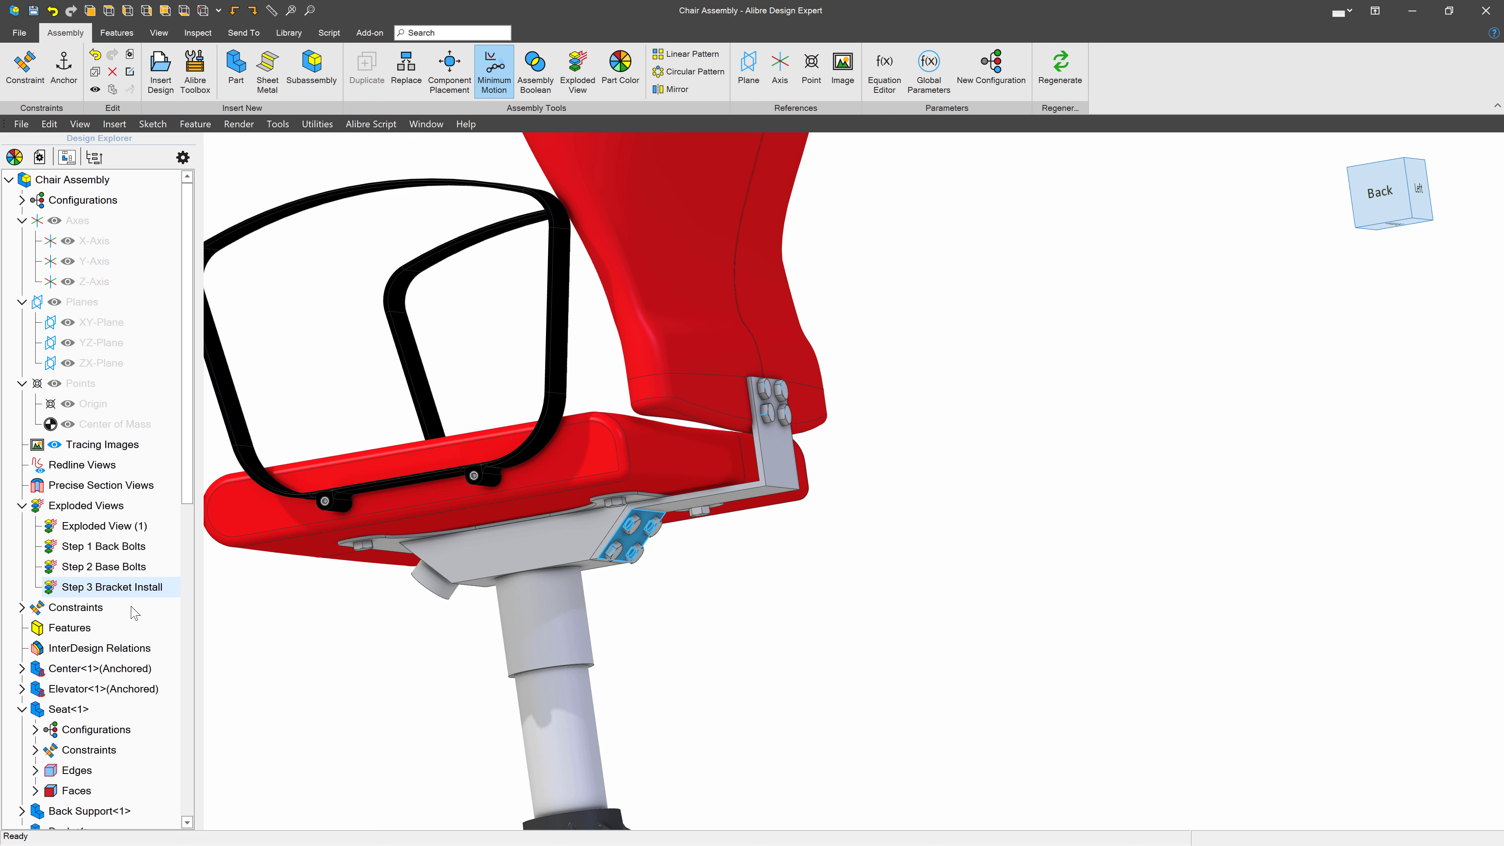
# - Preview the full Exploded View (1) sequence, then exit back to the assembled chair
pyautogui.rightClick(86, 533)
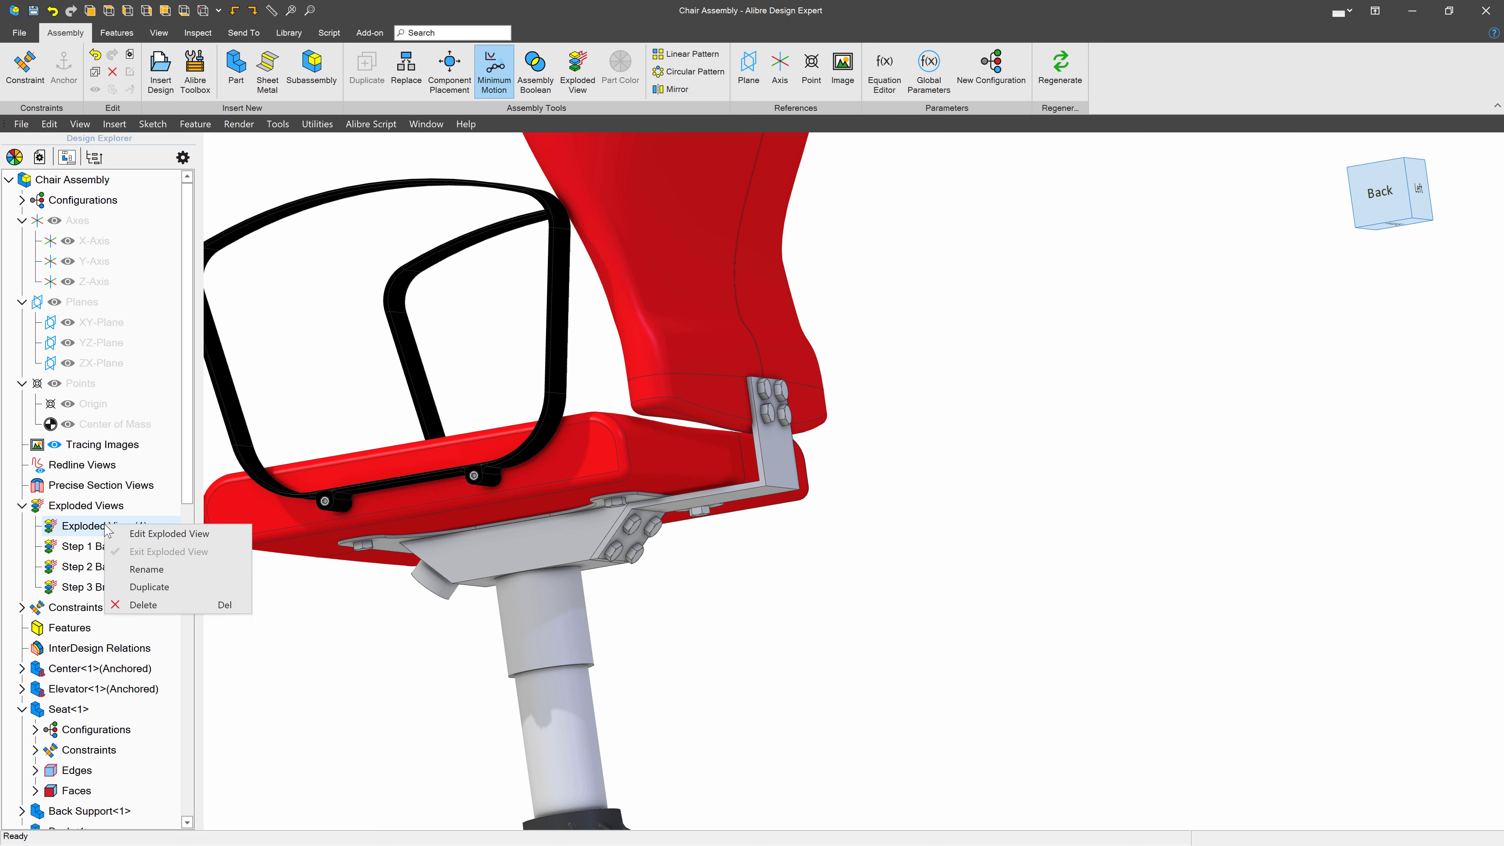
pyautogui.click(149, 533)
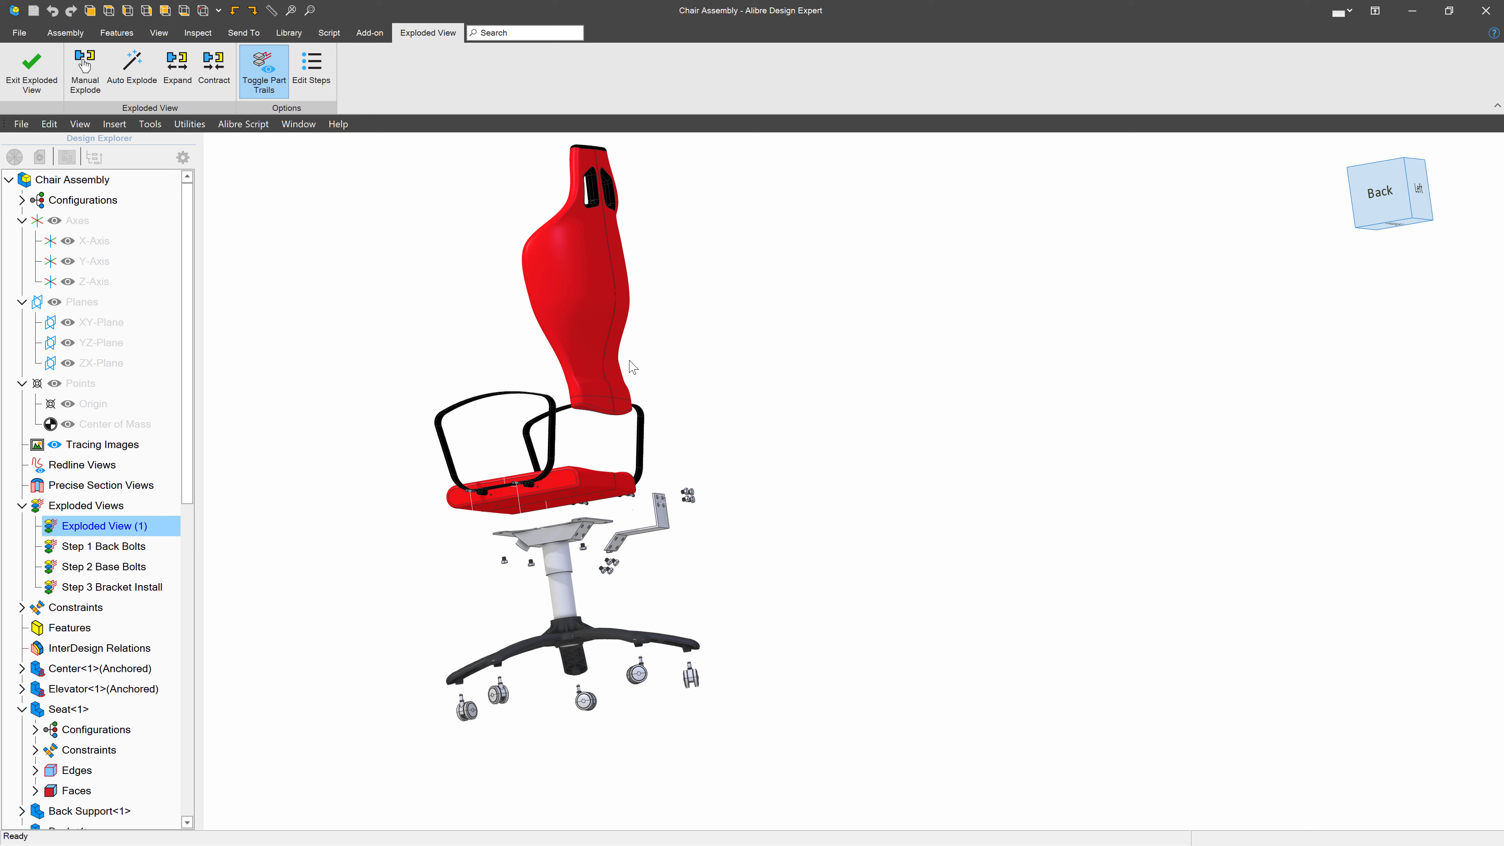
pyautogui.rightClick(96, 532)
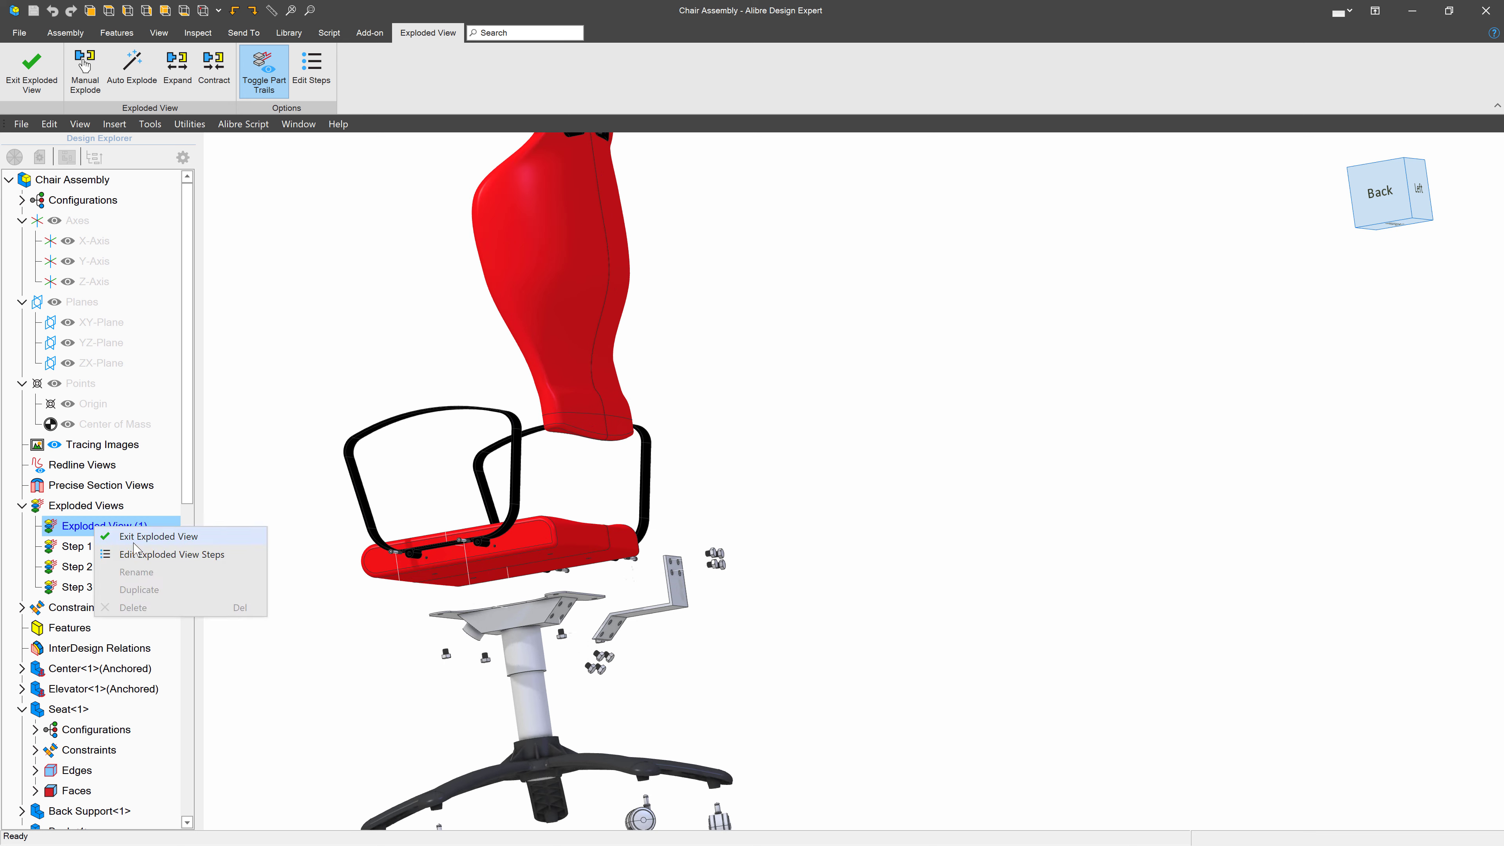
pyautogui.click(134, 537)
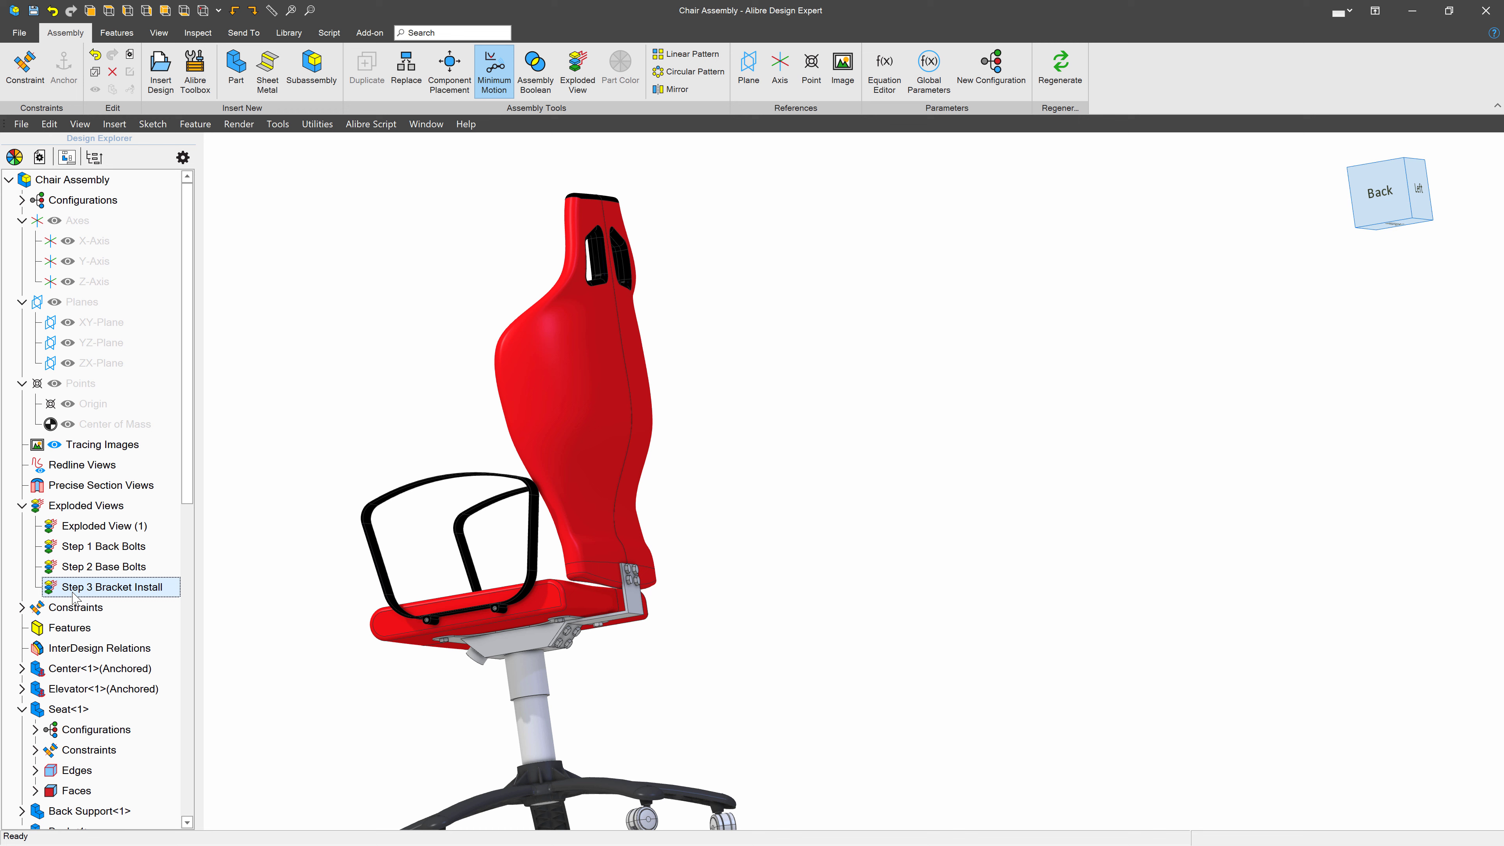
# - Select Step 3 Bracket Install and show the chair from the front-right
pyautogui.click(72, 595)
pyautogui.moveTo(242, 588); pyautogui.dragTo(677, 501, button='middle')
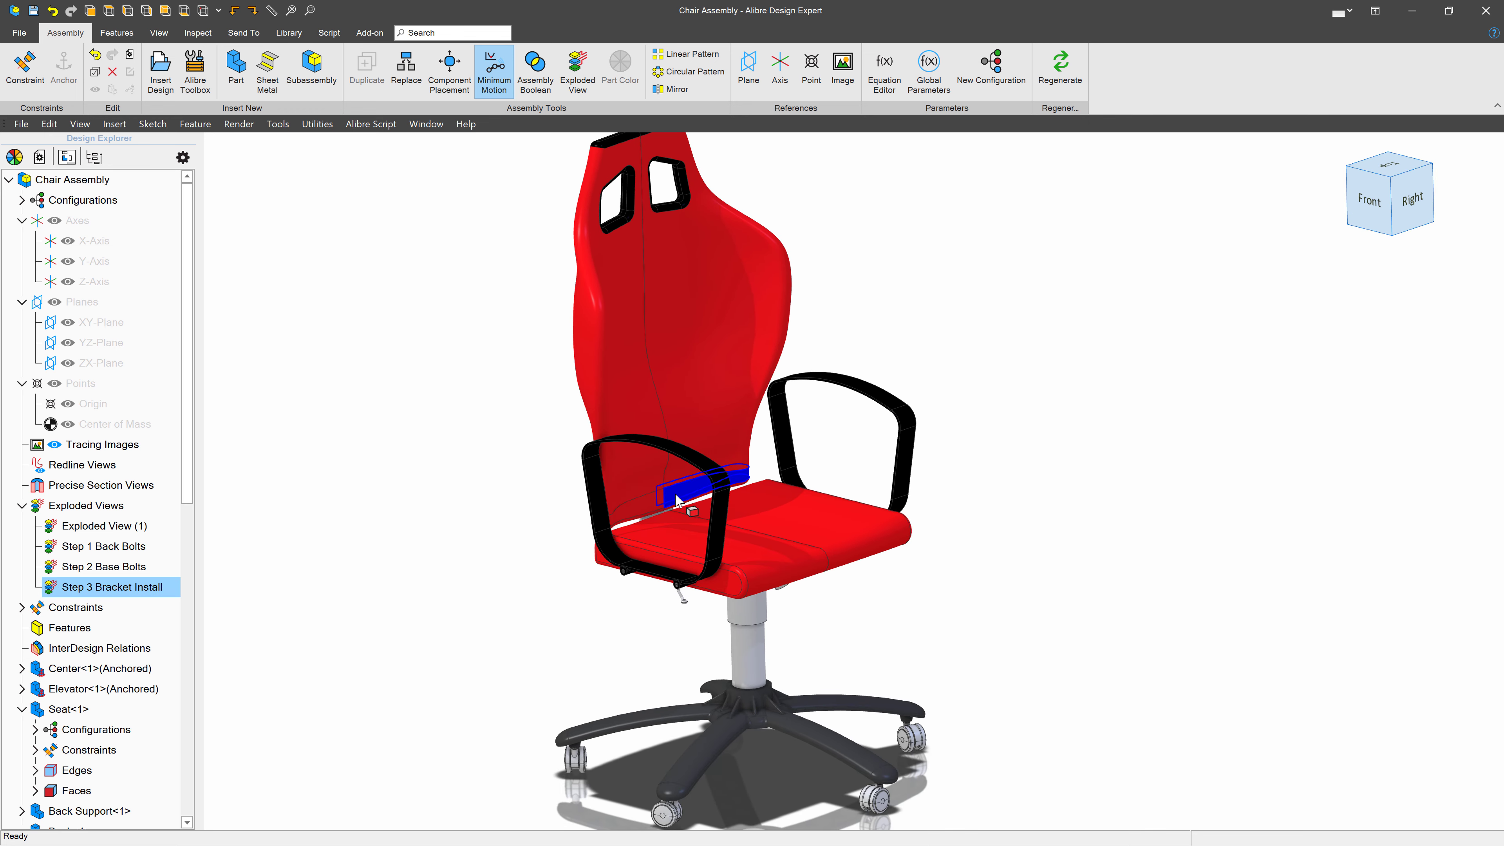
pyautogui.scroll(-2, 672, 474)
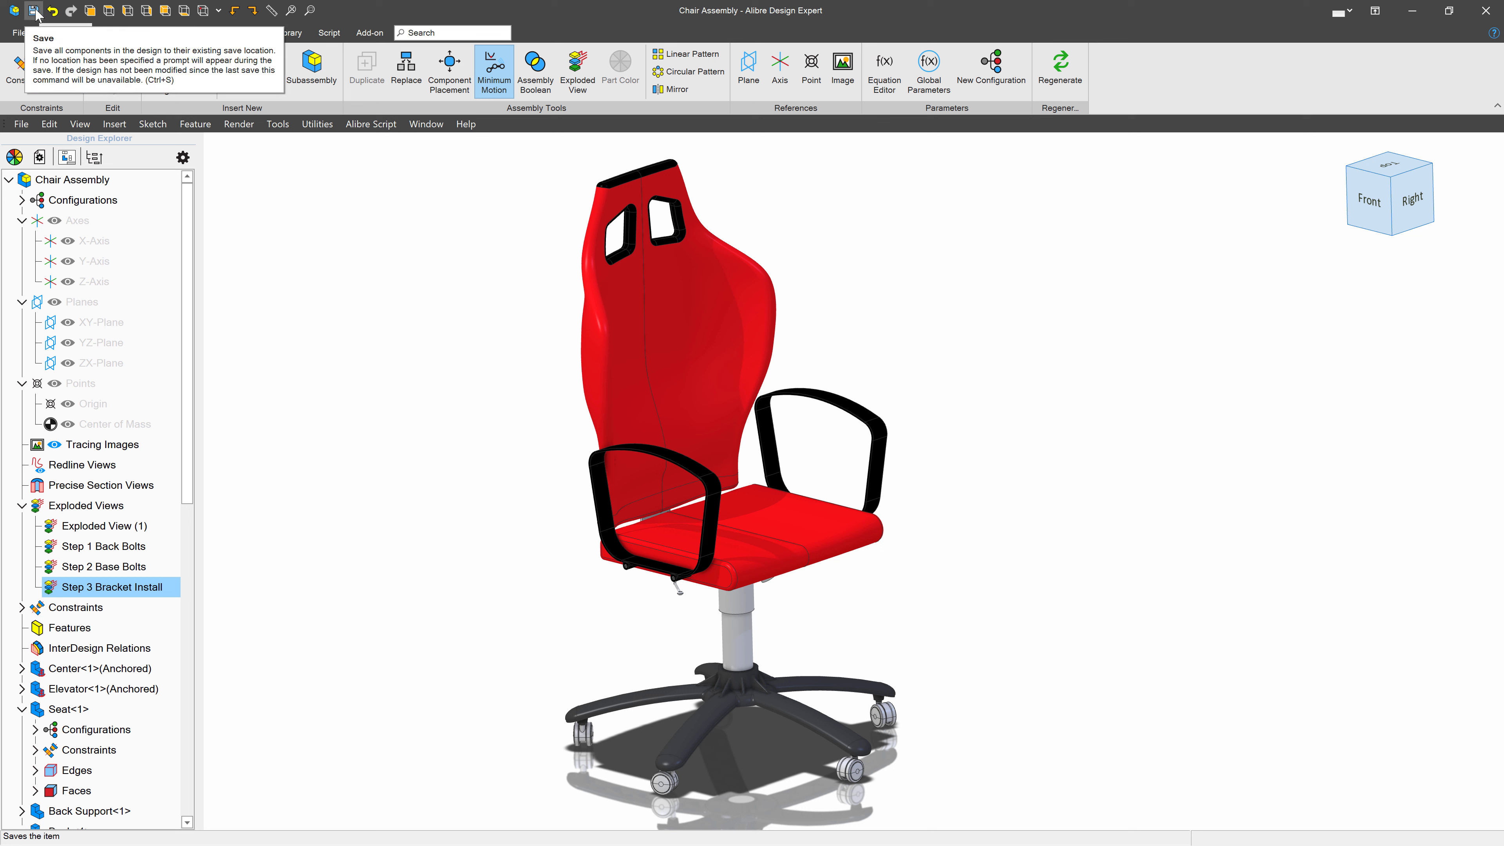
# - Make a new drawing of the chair on an ANSI B sheet, accepting the title block text
pyautogui.click(244, 33)
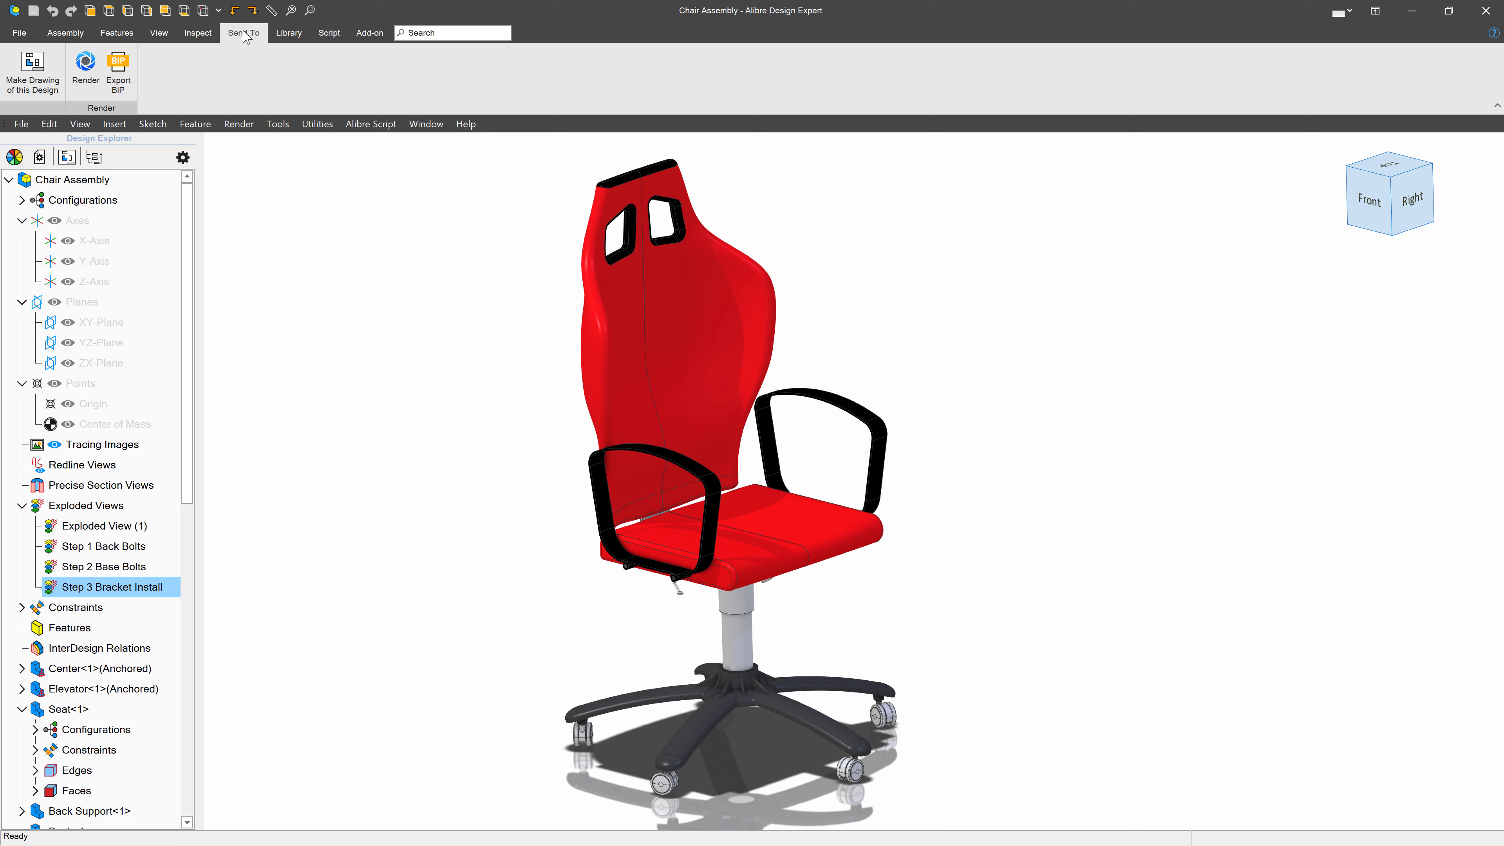
pyautogui.click(32, 66)
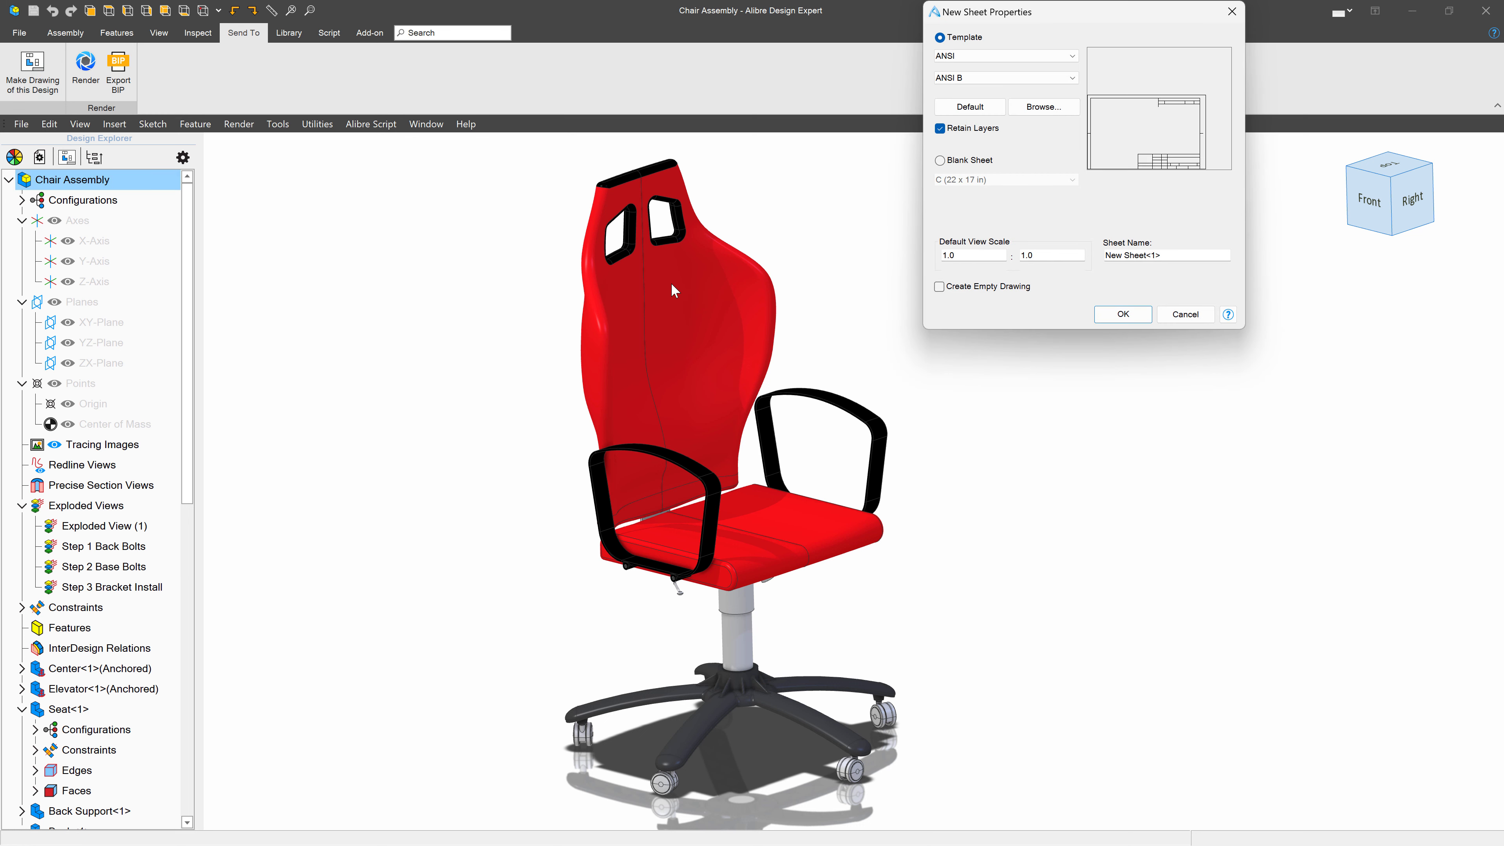
pyautogui.click(1123, 315)
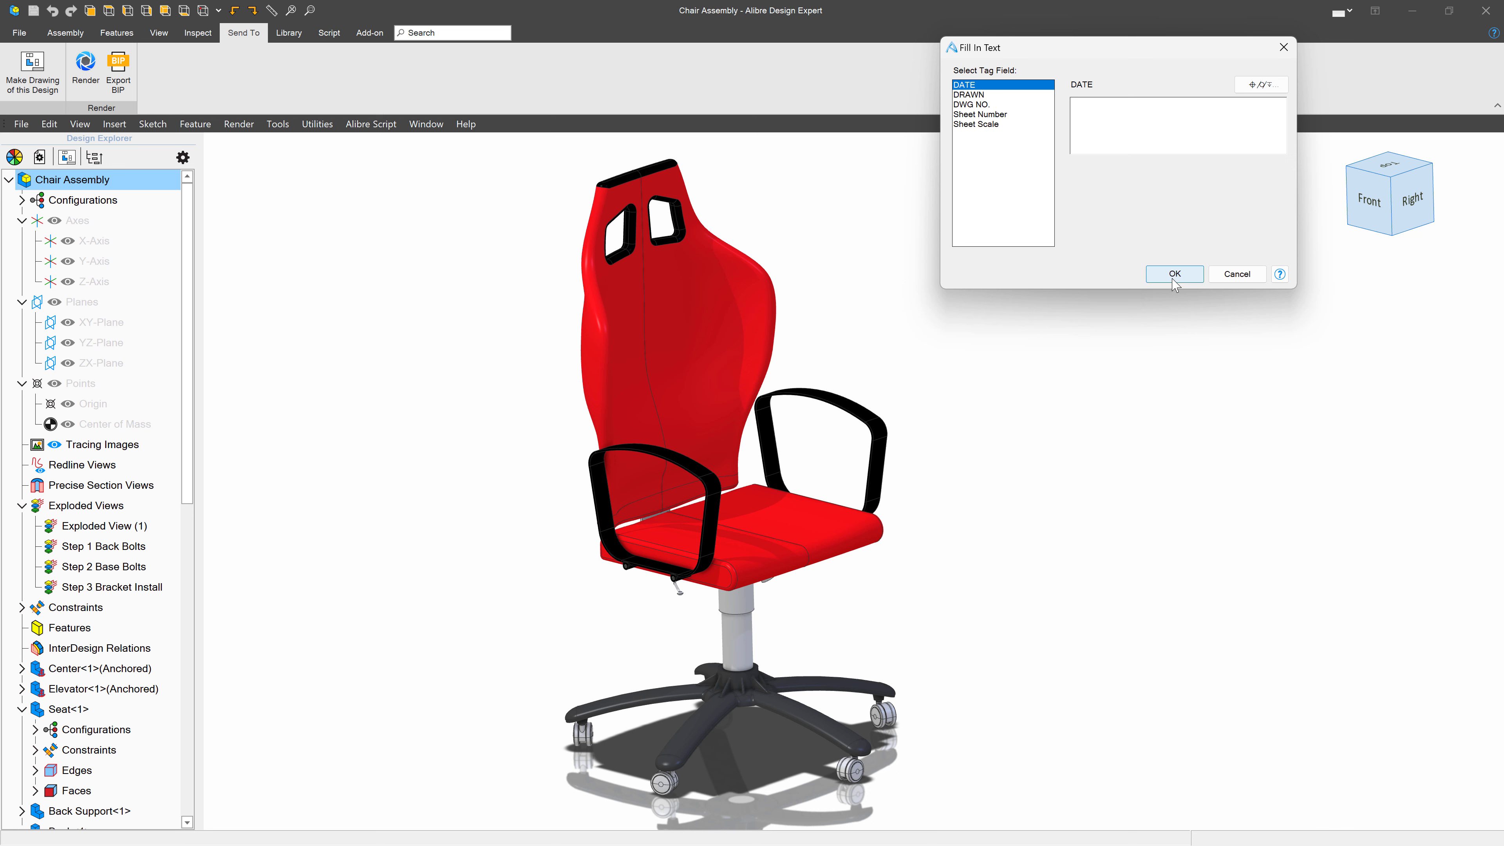
pyautogui.click(1149, 276)
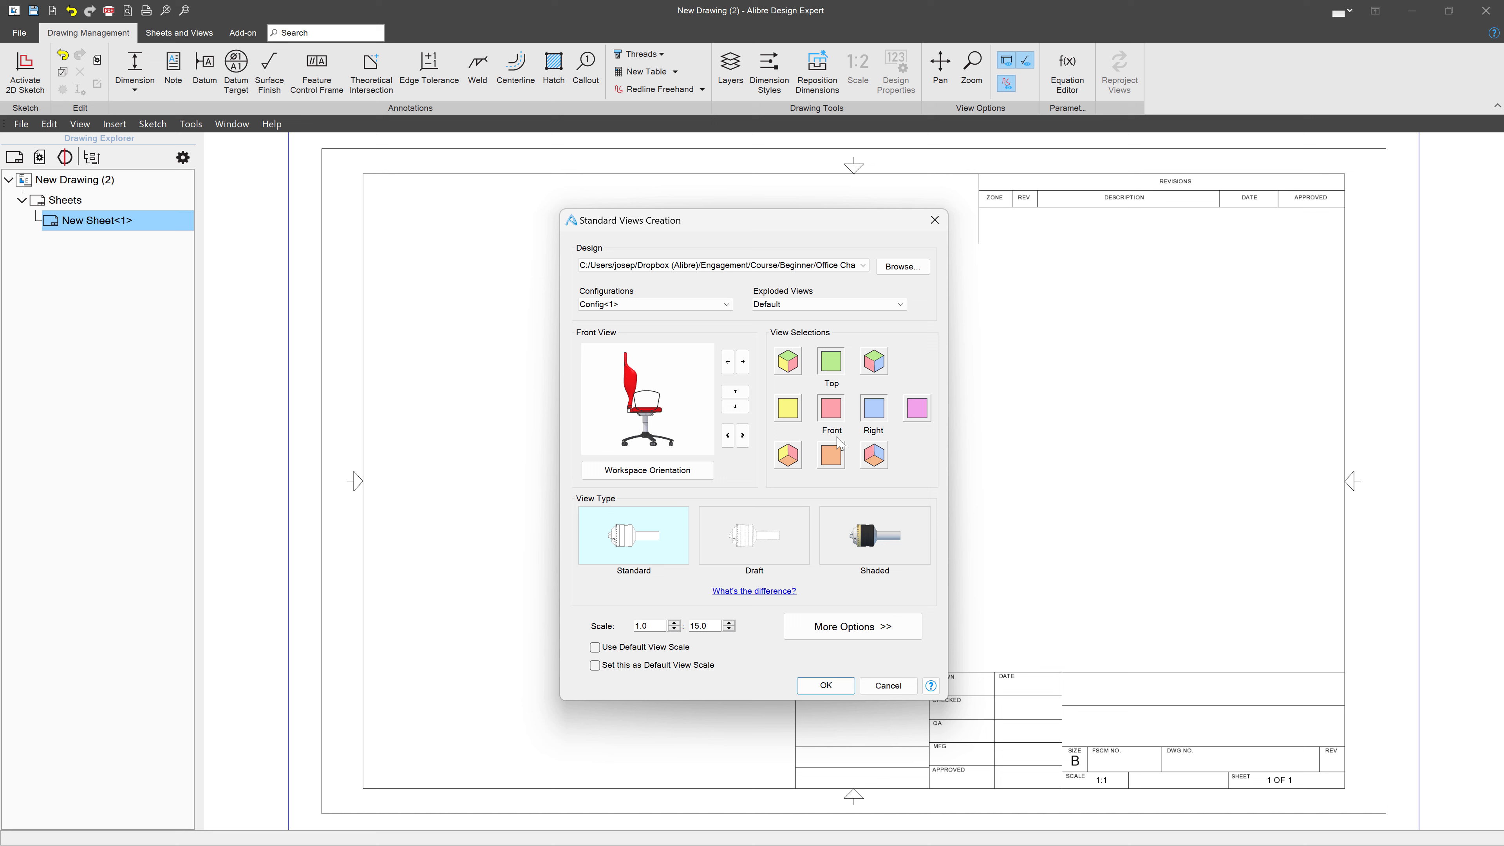
pyautogui.click(832, 364)
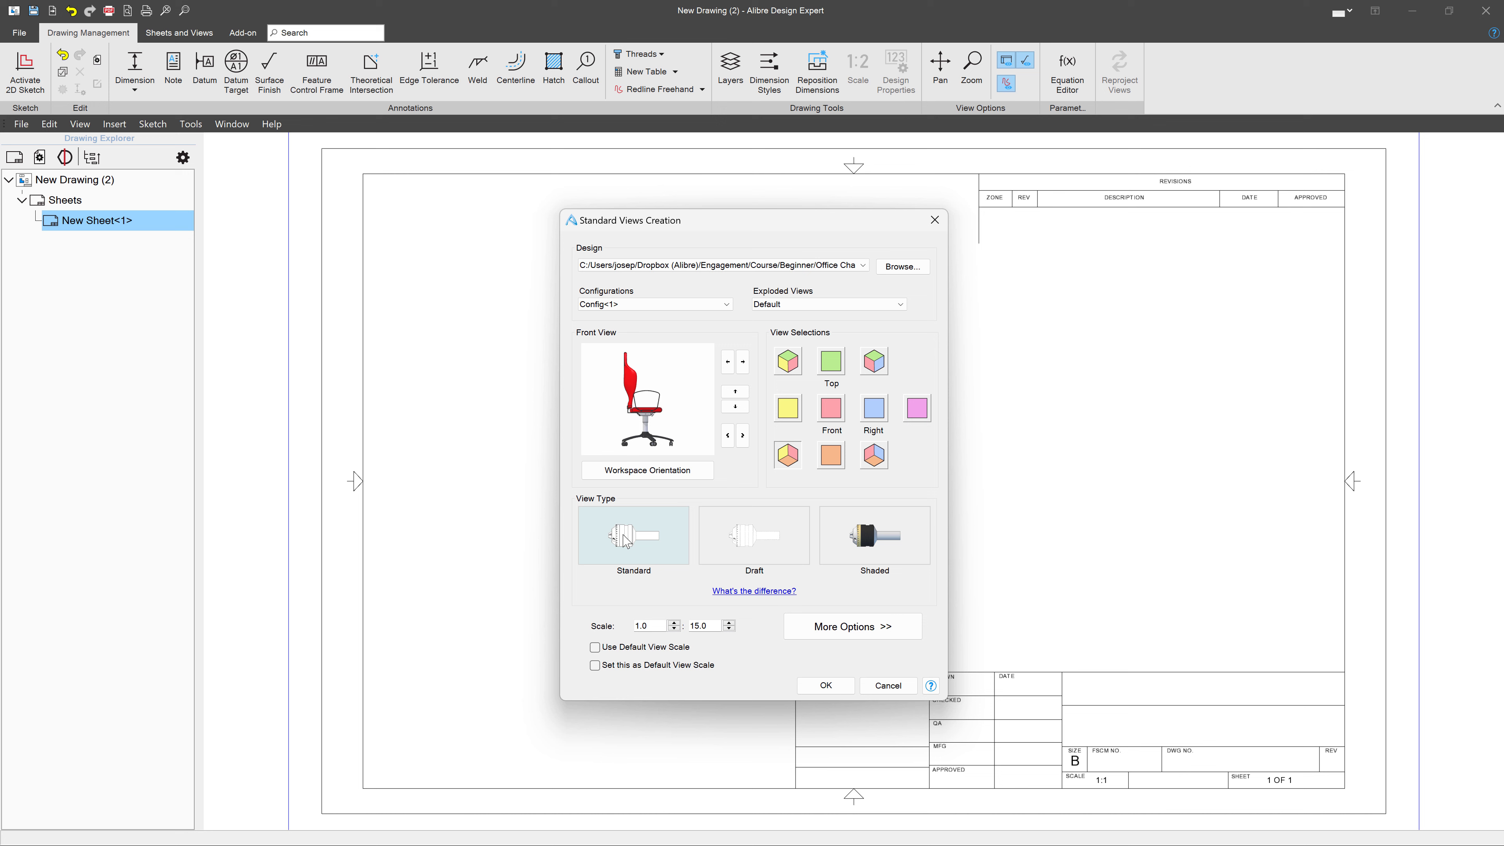
# - Base the drawing's standard views on the Step 3 Bracket Install exploded view
pyautogui.click(820, 626)
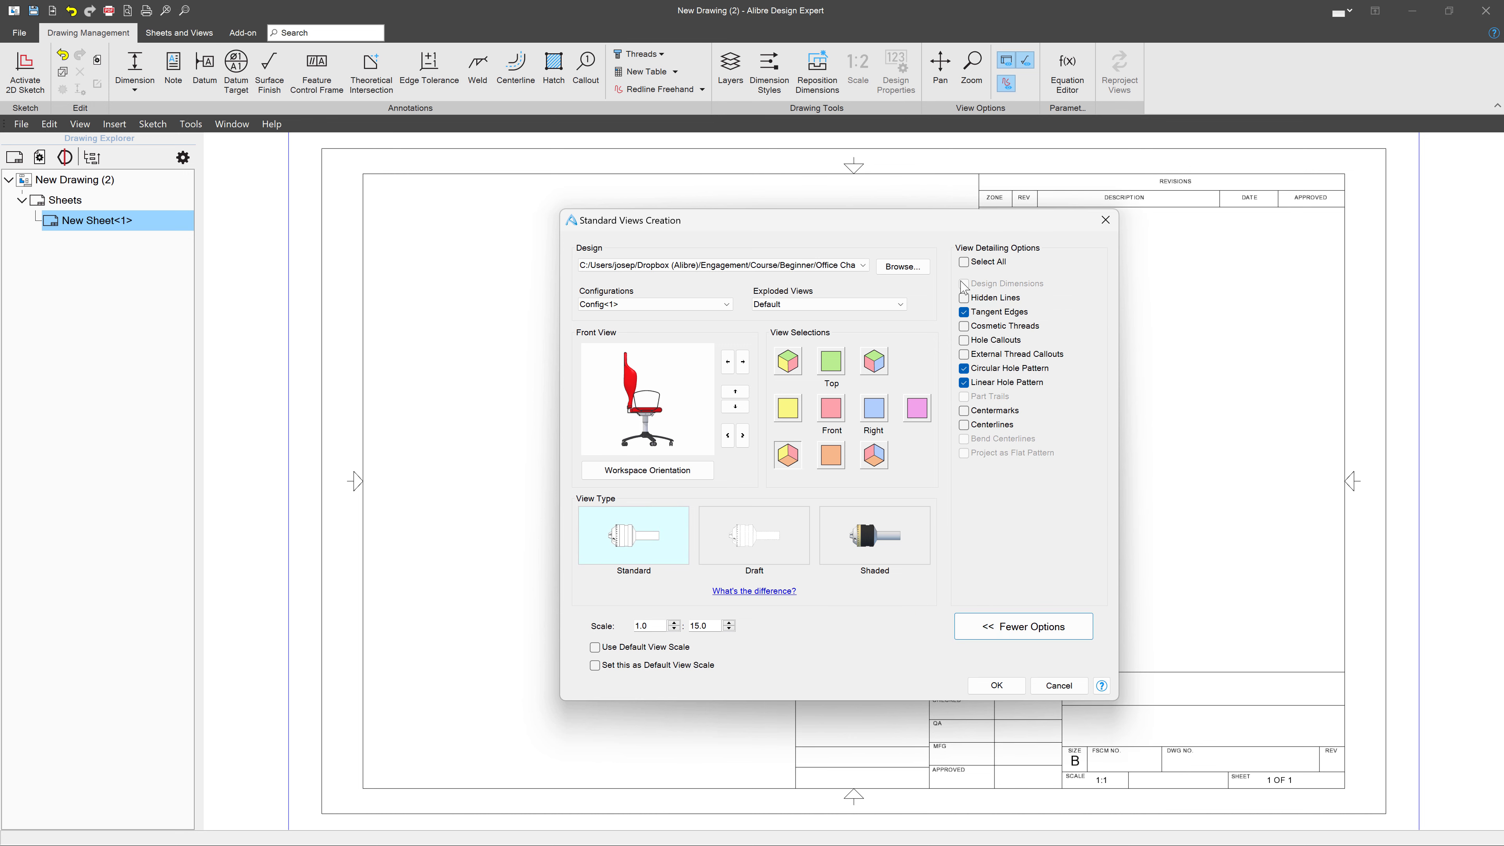
pyautogui.click(806, 304)
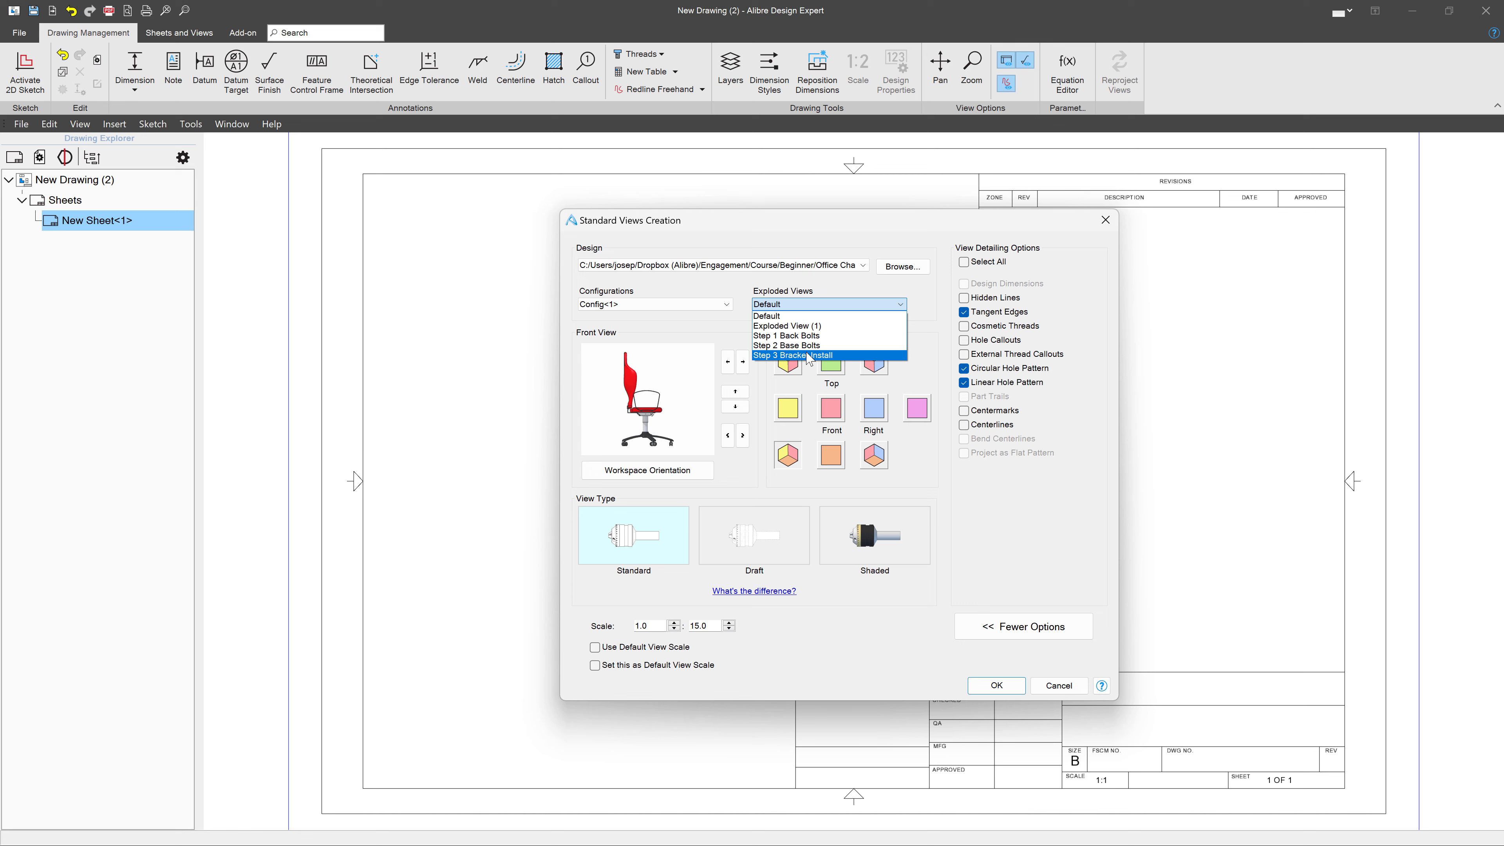
pyautogui.click(809, 356)
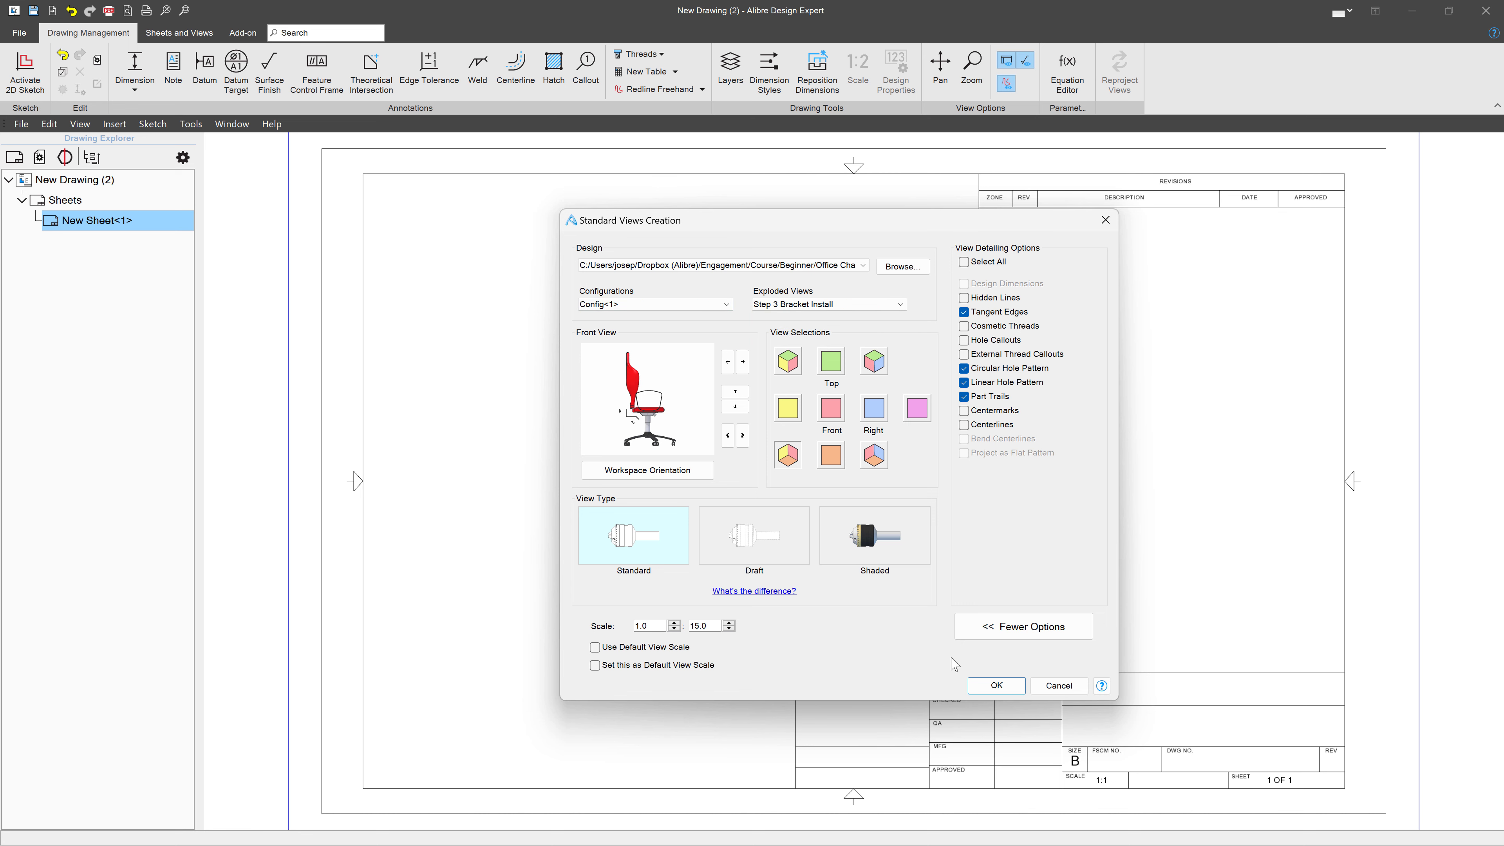
pyautogui.click(996, 685)
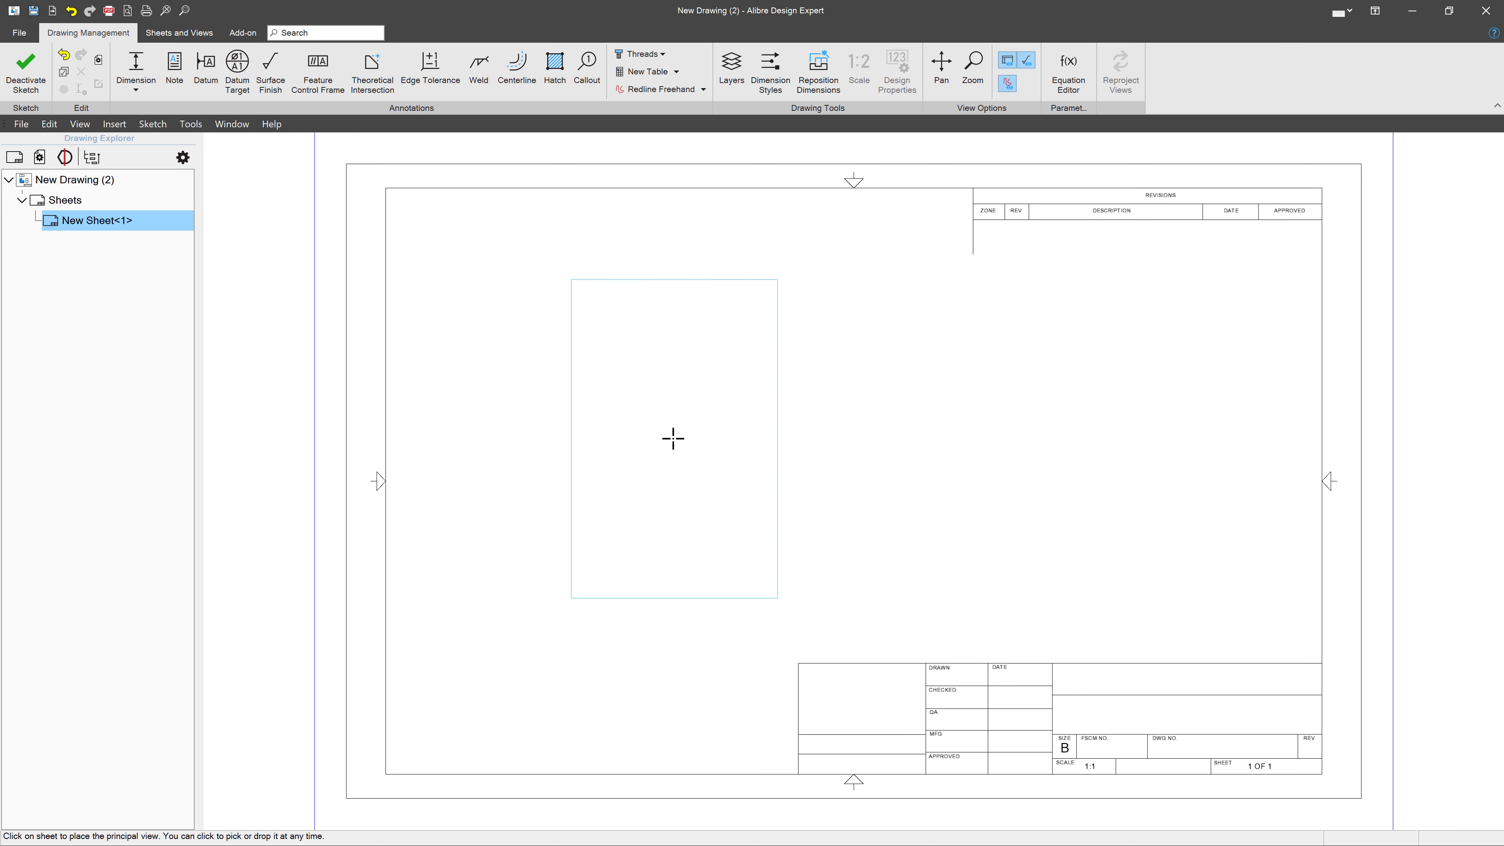
# - Place the Step 3 Bracket Install exploded view at the sheet centre and show the bolts' part trails in View<1>
pyautogui.click(880, 451)
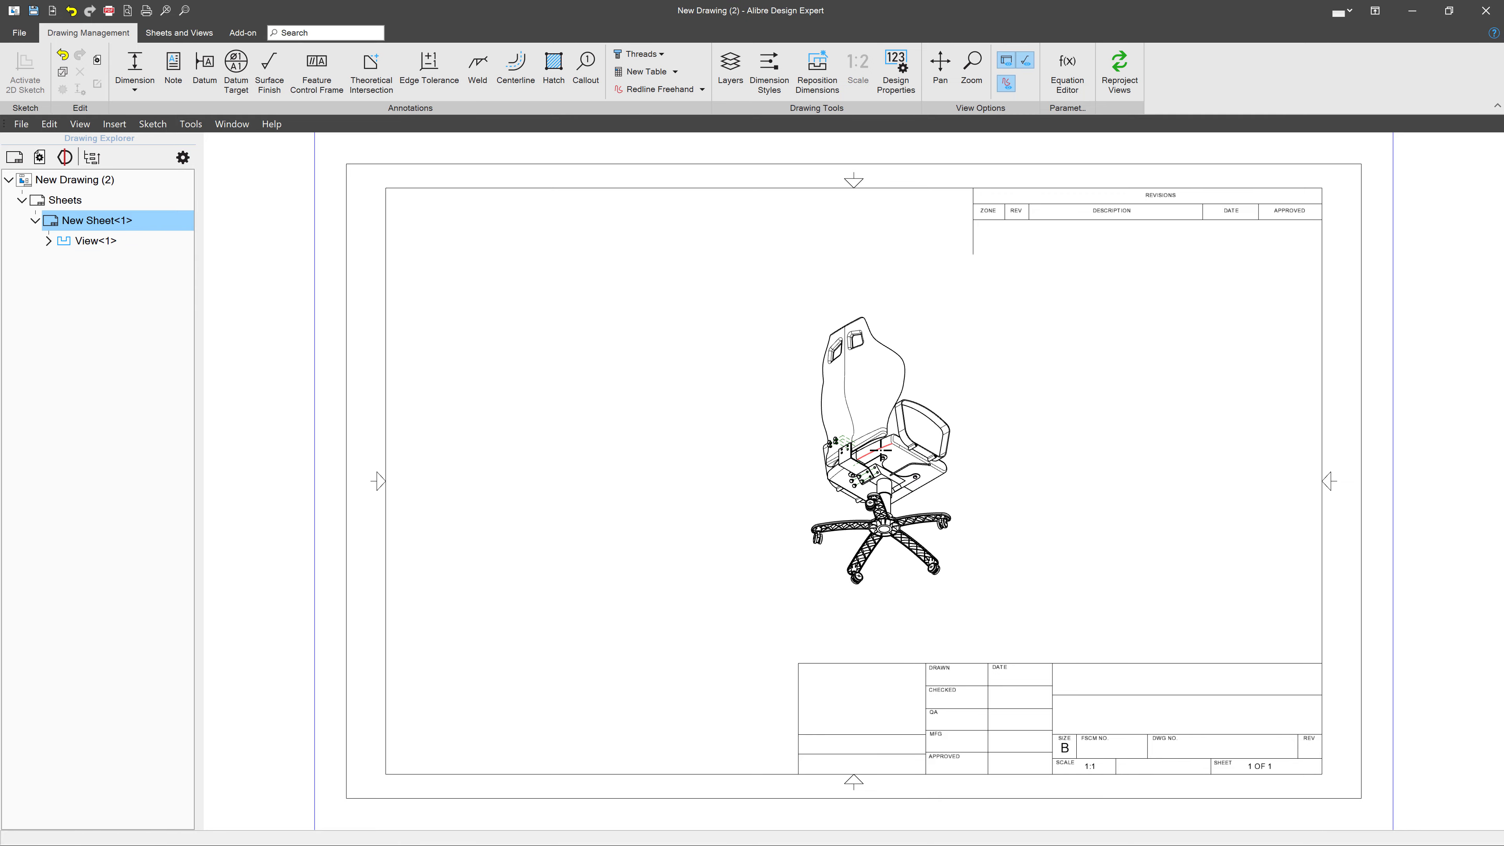
pyautogui.scroll(10, 882, 455)
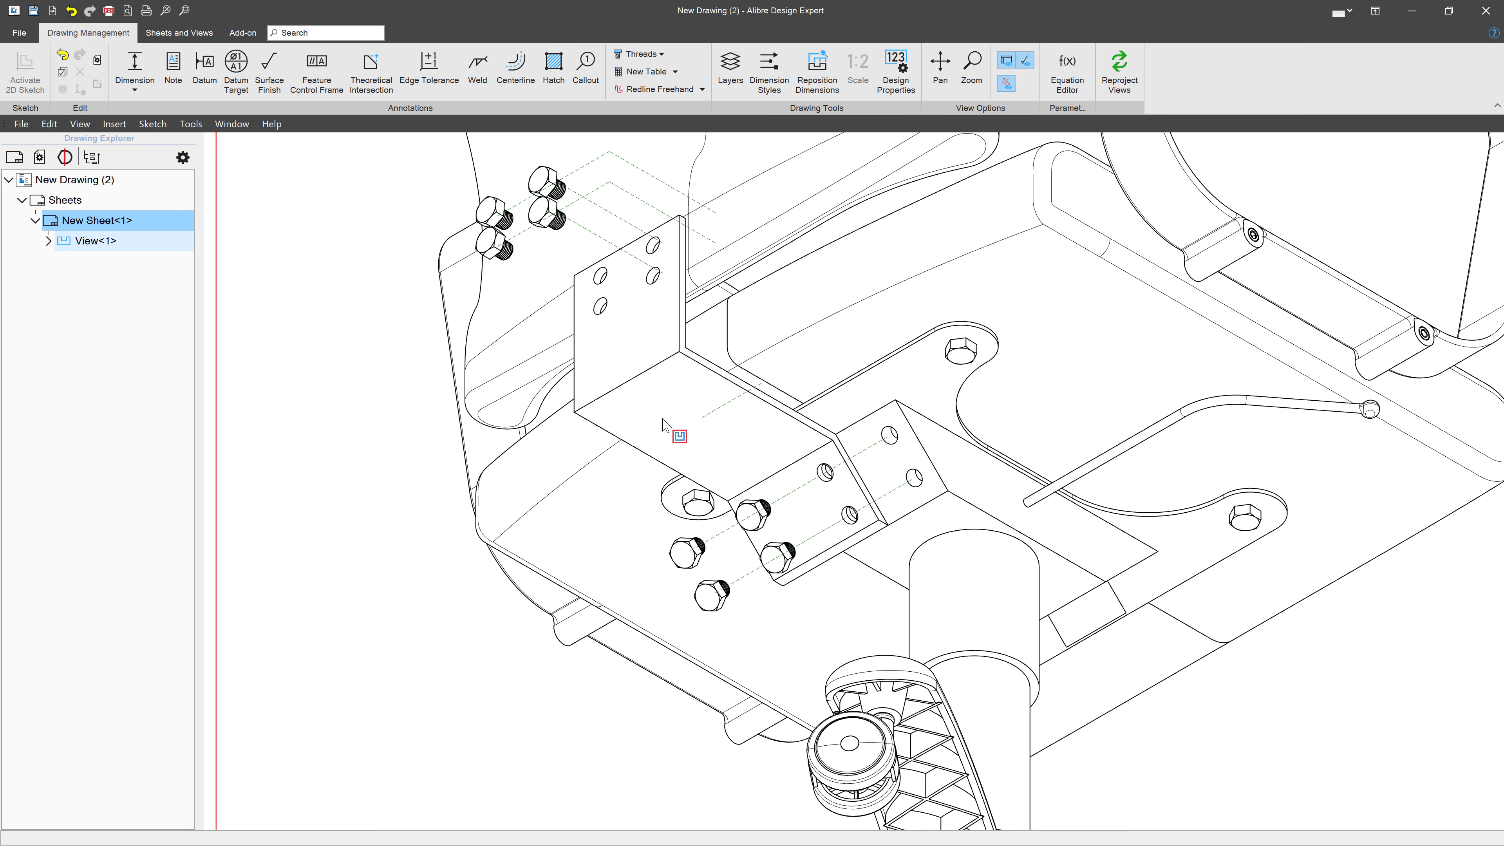
pyautogui.click(48, 241)
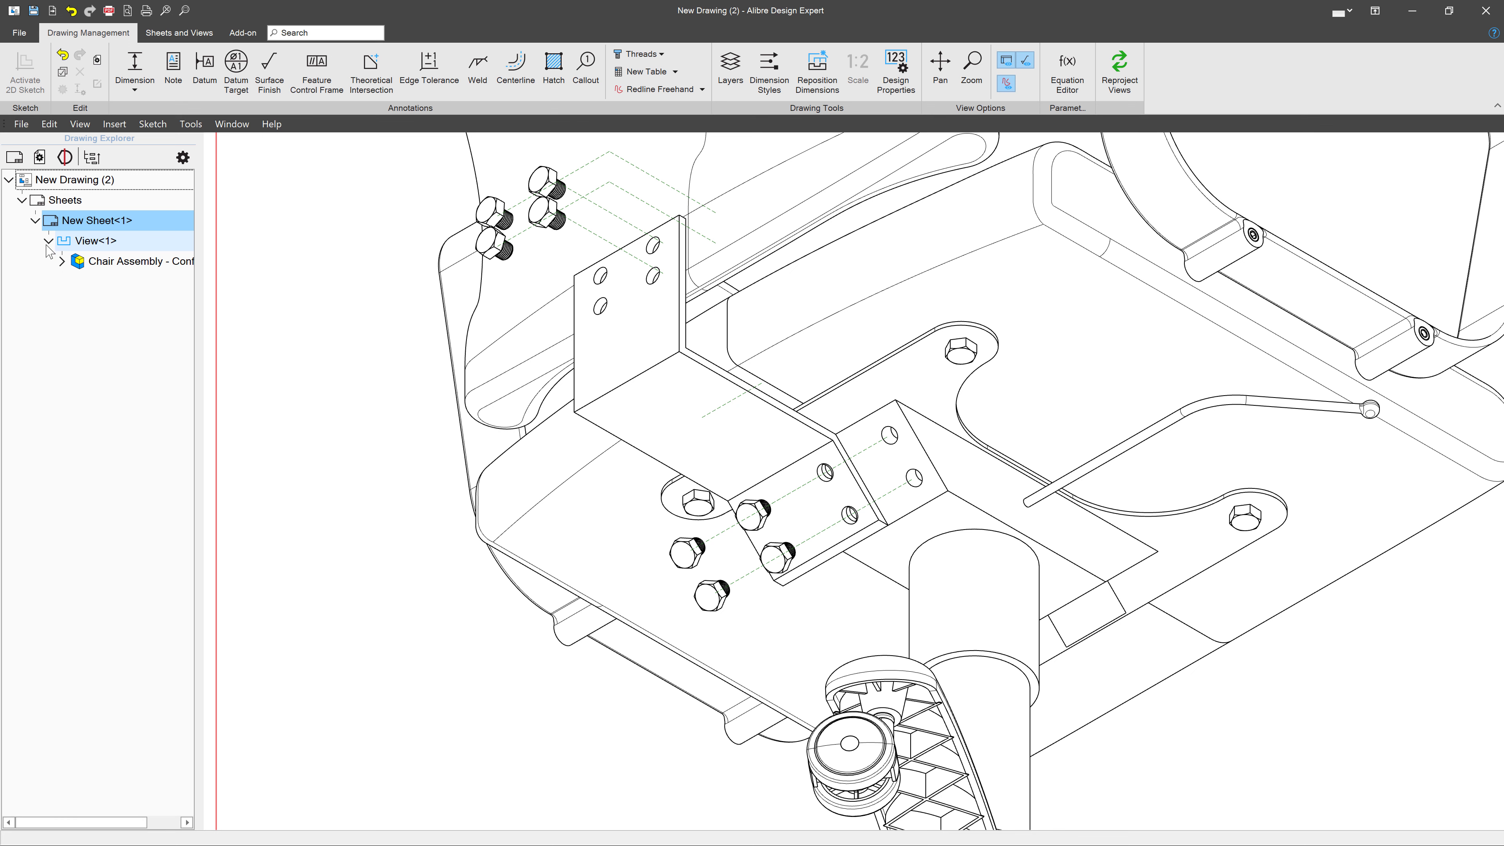
pyautogui.rightClick(72, 246)
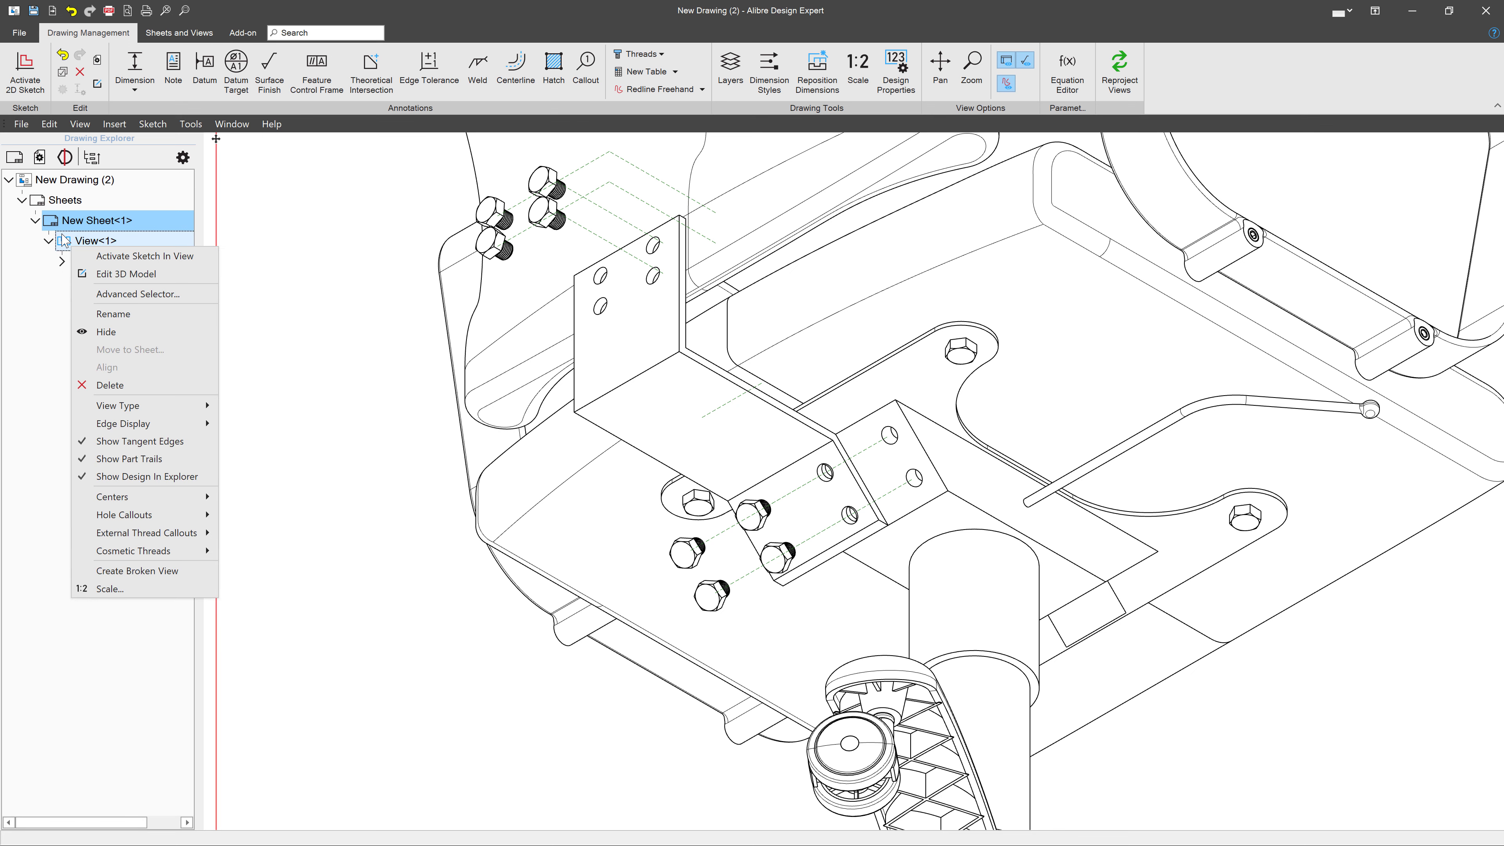
pyautogui.click(121, 463)
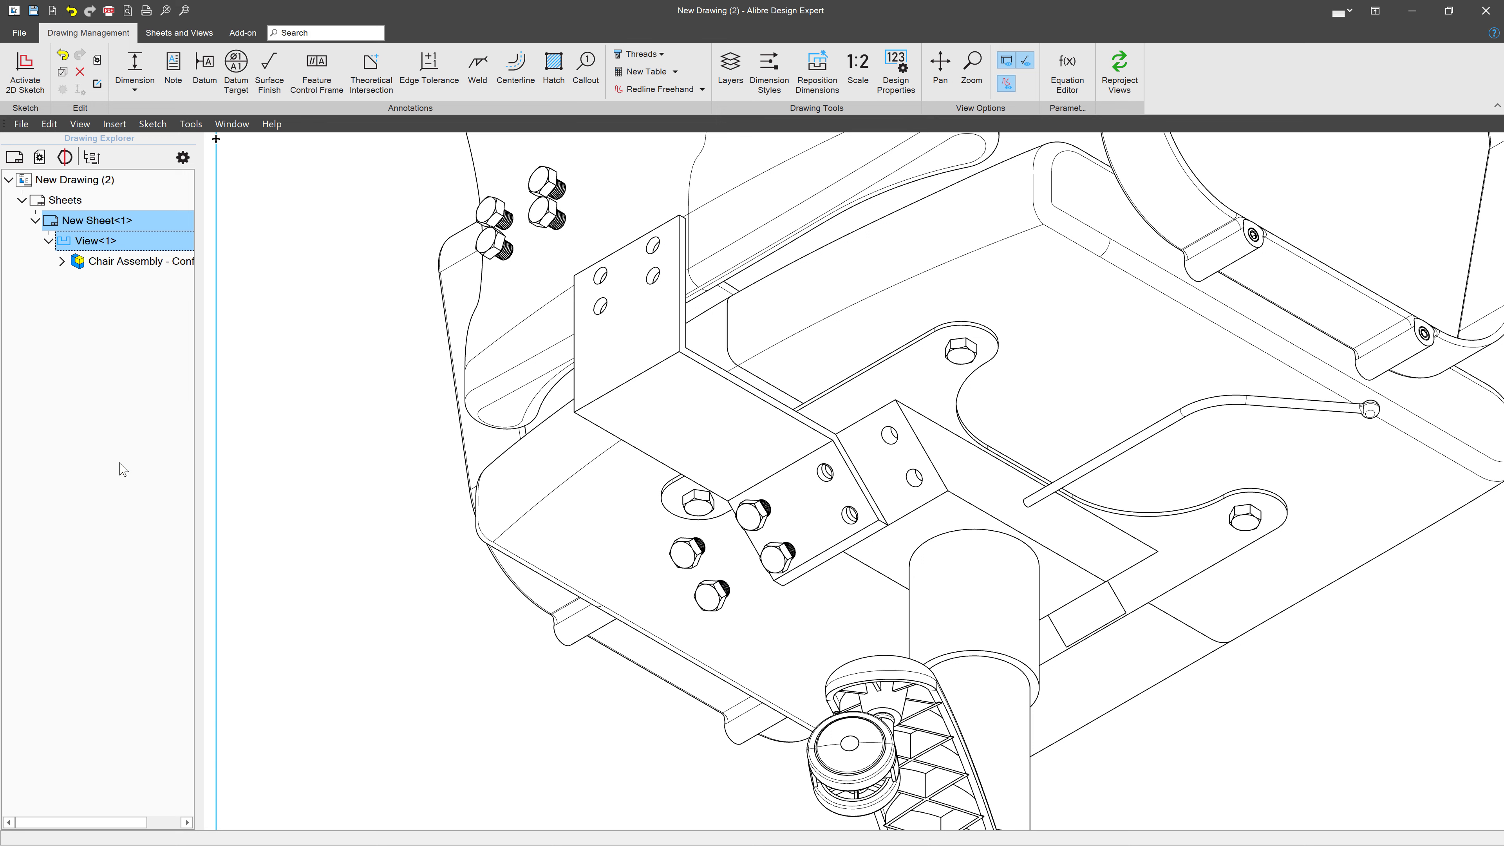
pyautogui.rightClick(93, 243)
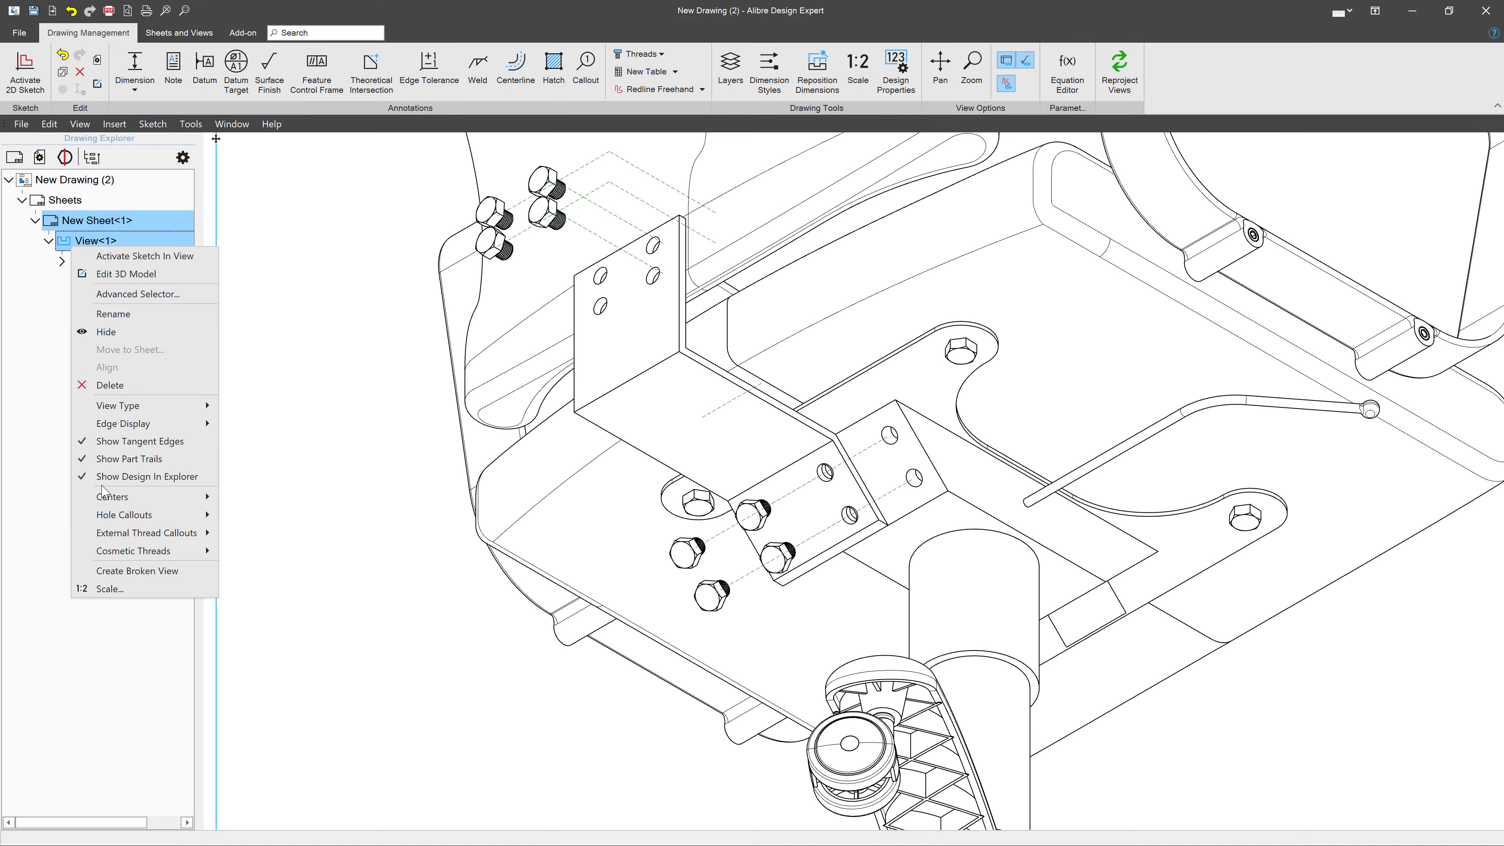
pyautogui.click(132, 461)
# - Select the eight exploded bracket bolts under Chair Assembly in View<1> and hide them
pyautogui.click(63, 261)
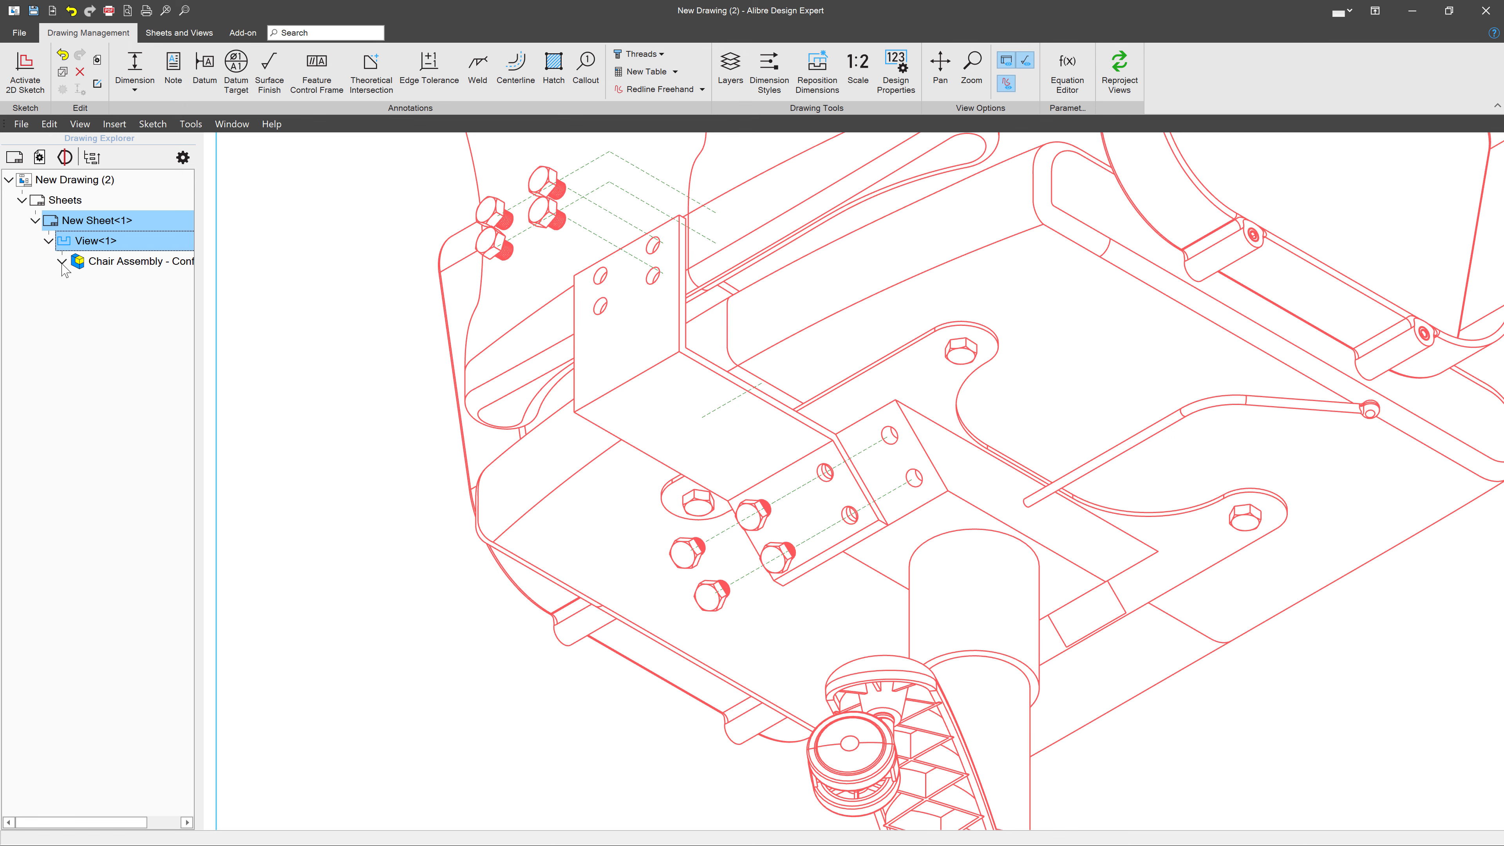
pyautogui.scroll(-1, 92, 274)
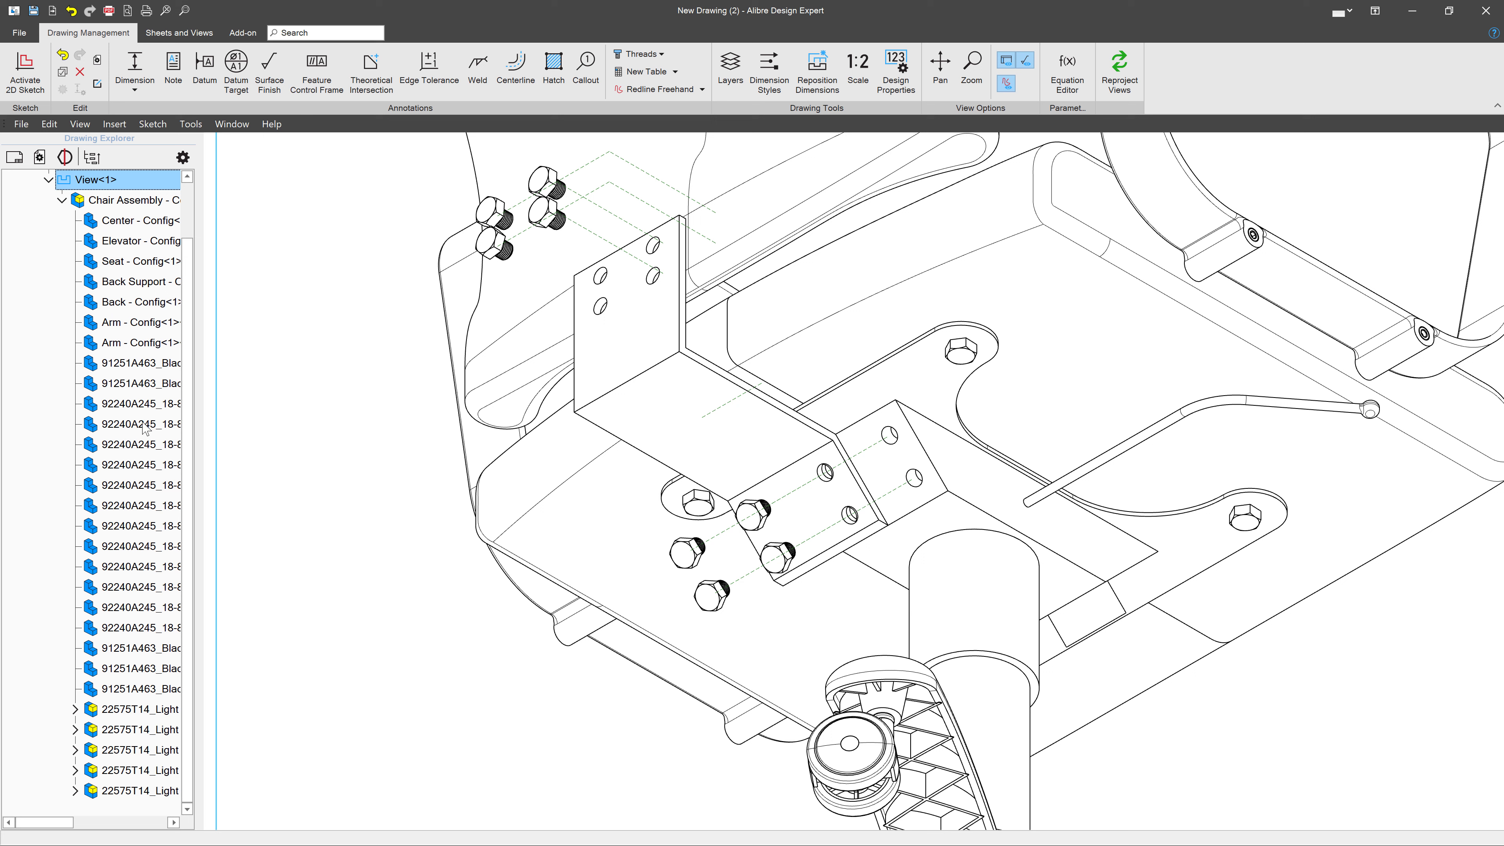
pyautogui.click(123, 445)
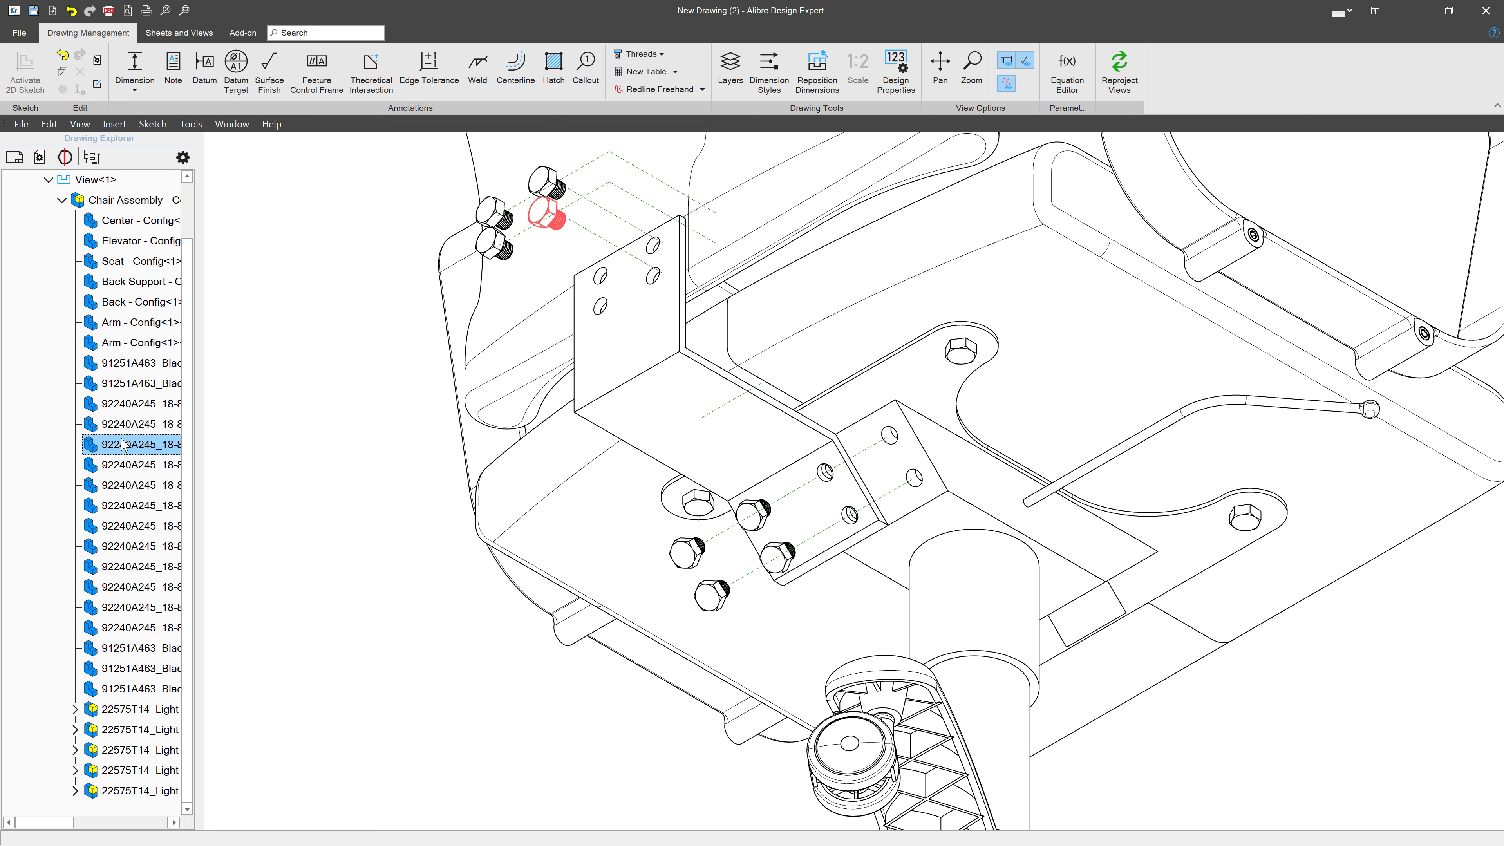
pyautogui.keyDown('shift'); pyautogui.click(126, 468); pyautogui.keyUp('shift')
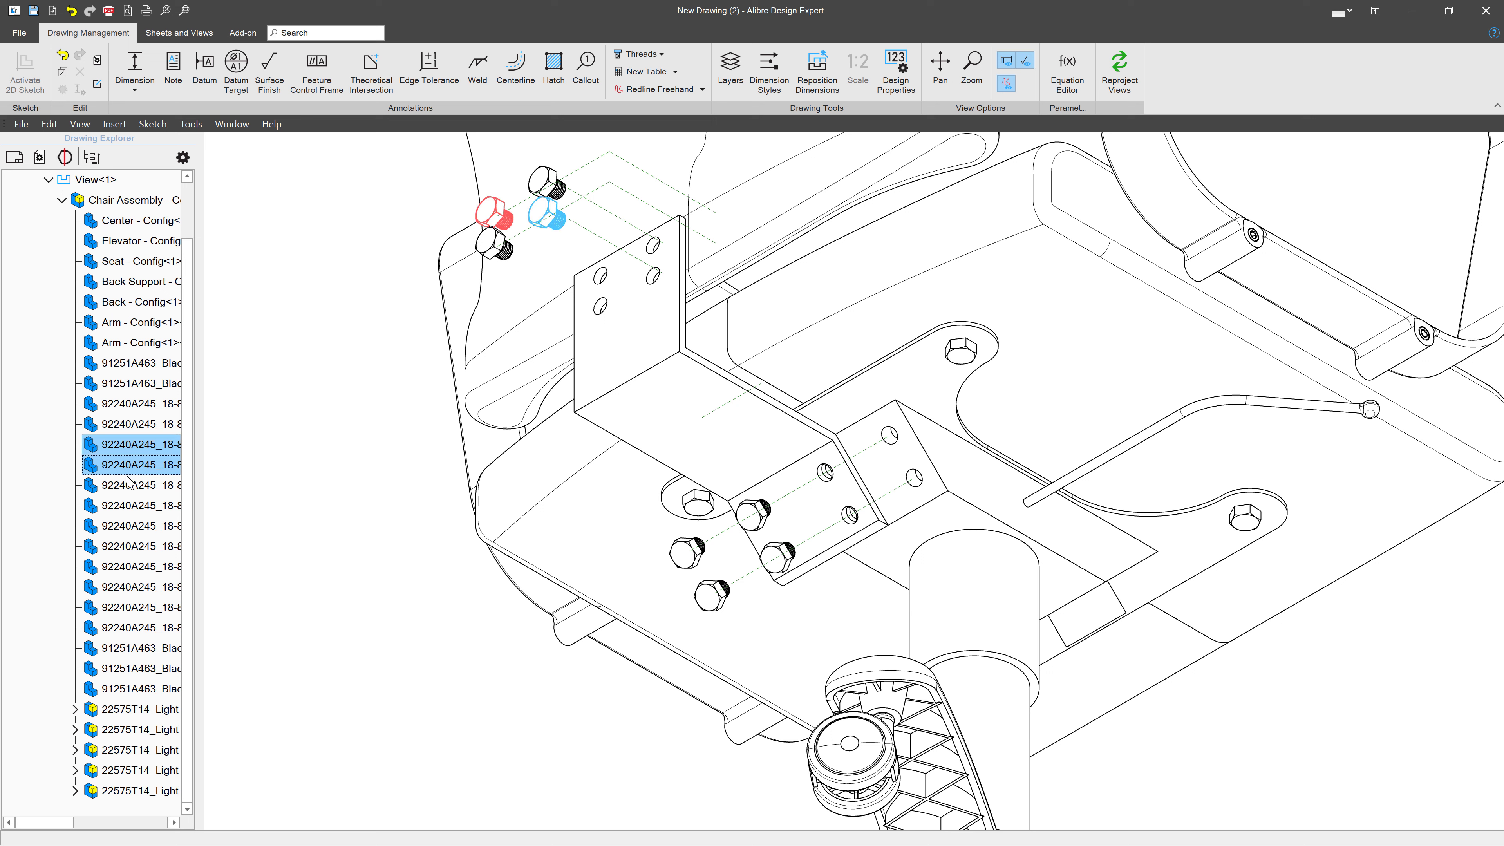
pyautogui.keyDown('shift'); pyautogui.click(127, 486); pyautogui.keyUp('shift')
pyautogui.keyDown('shift'); pyautogui.click(126, 506); pyautogui.keyUp('shift')
pyautogui.keyDown('shift'); pyautogui.click(125, 526); pyautogui.keyUp('shift')
pyautogui.keyDown('shift'); pyautogui.click(124, 547); pyautogui.keyUp('shift')
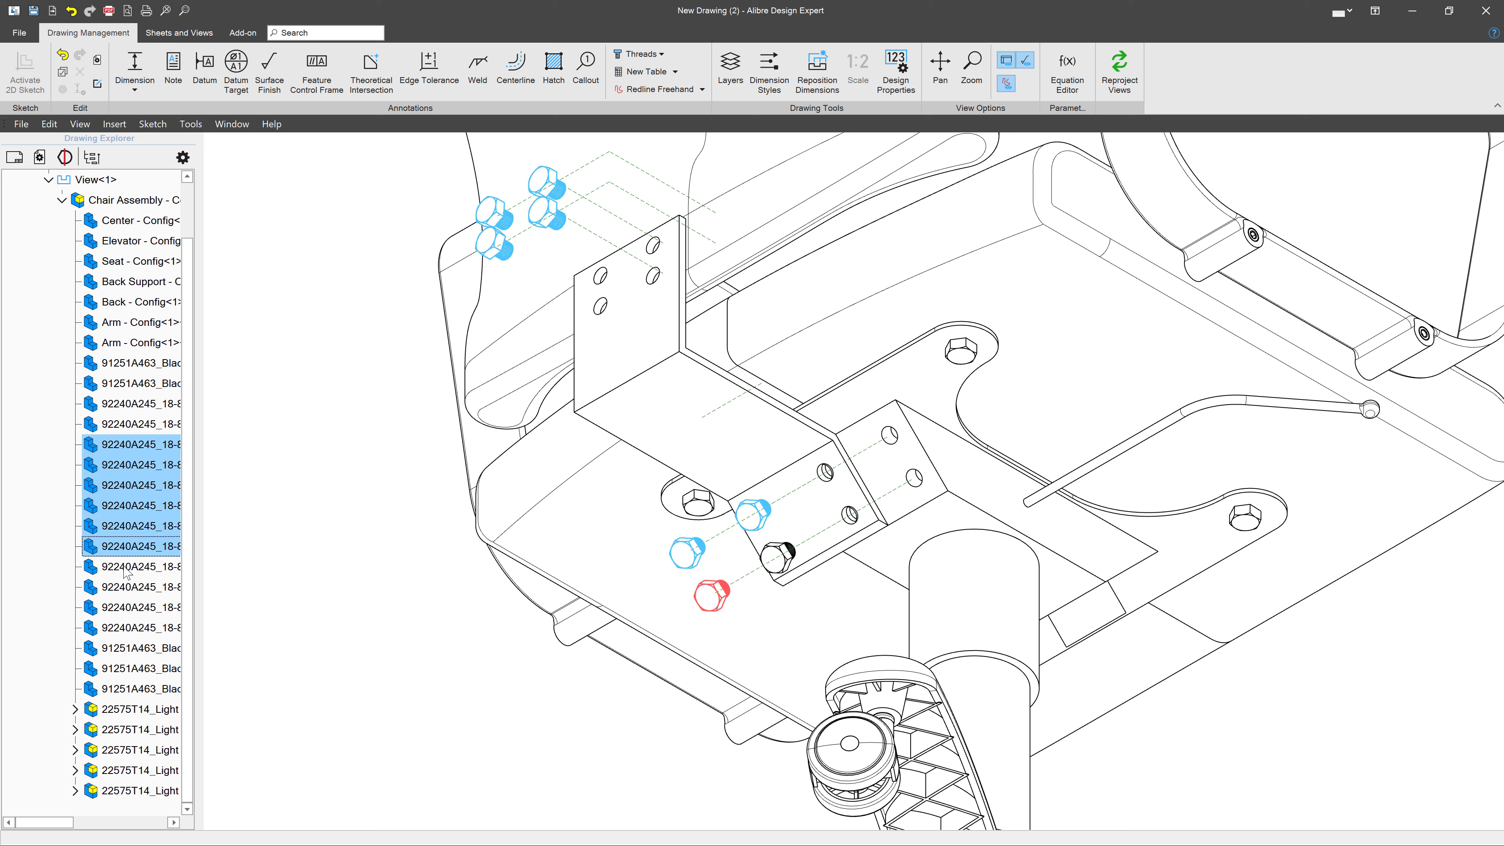
pyautogui.keyDown('shift'); pyautogui.click(122, 567); pyautogui.keyUp('shift')
pyautogui.keyDown('shift'); pyautogui.click(122, 587); pyautogui.keyUp('shift')
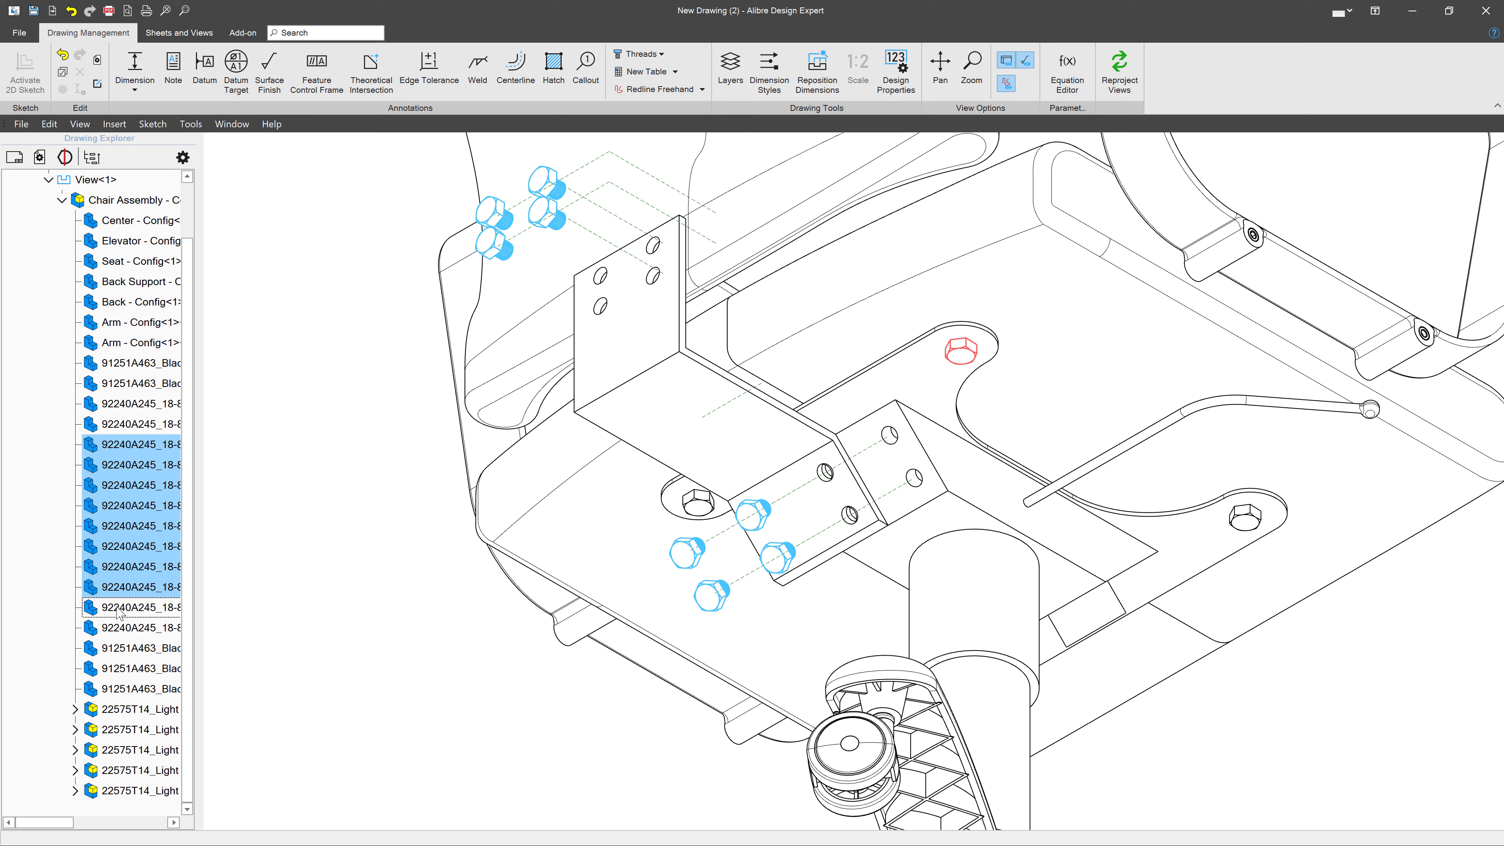
pyautogui.rightClick(138, 544)
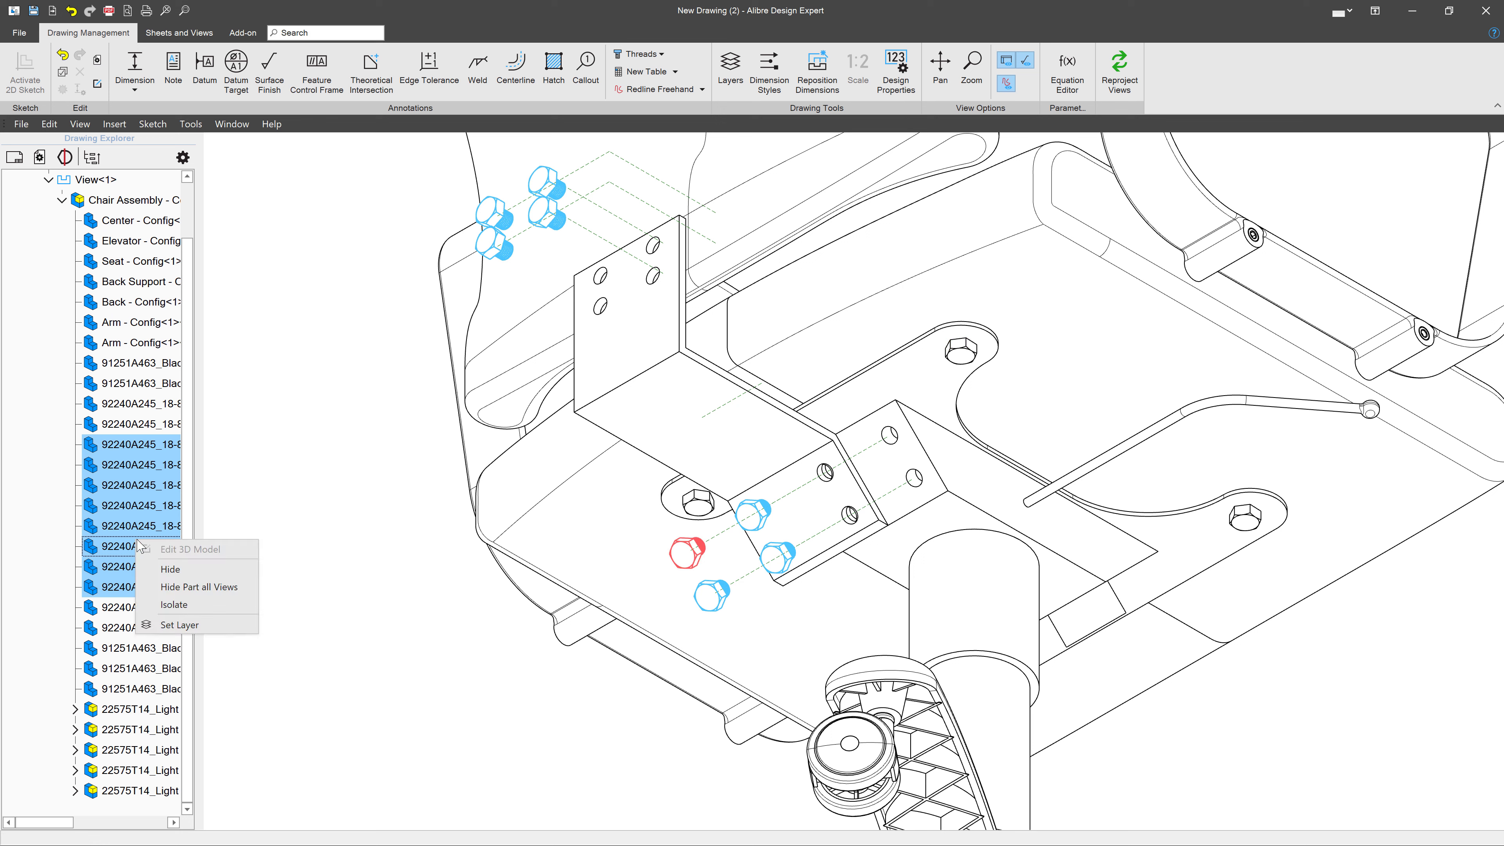
pyautogui.click(171, 569)
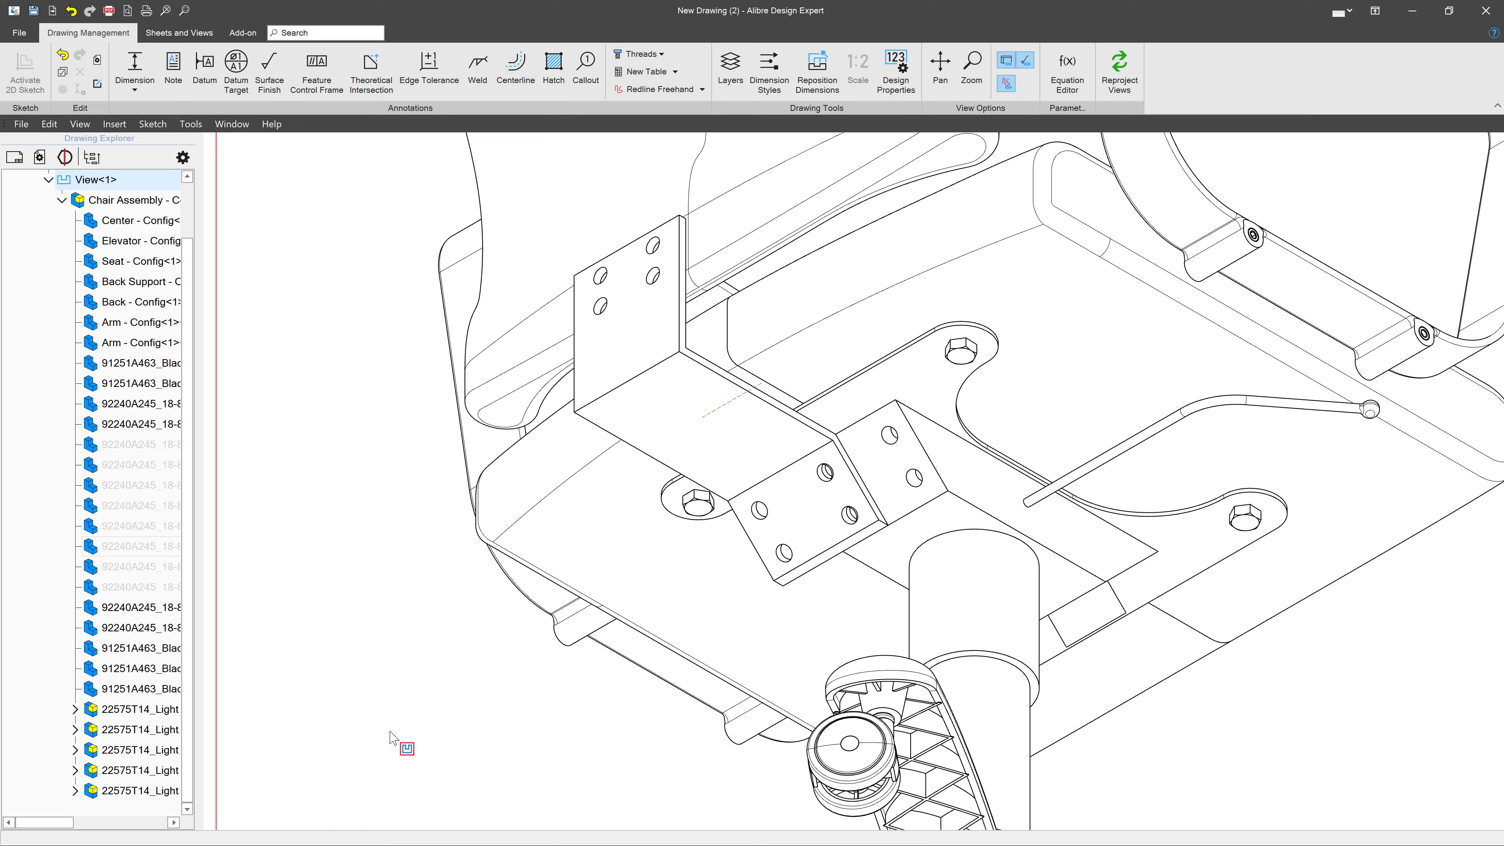
pyautogui.scroll(-5, 386, 622)
pyautogui.scroll(6, 547, 575)
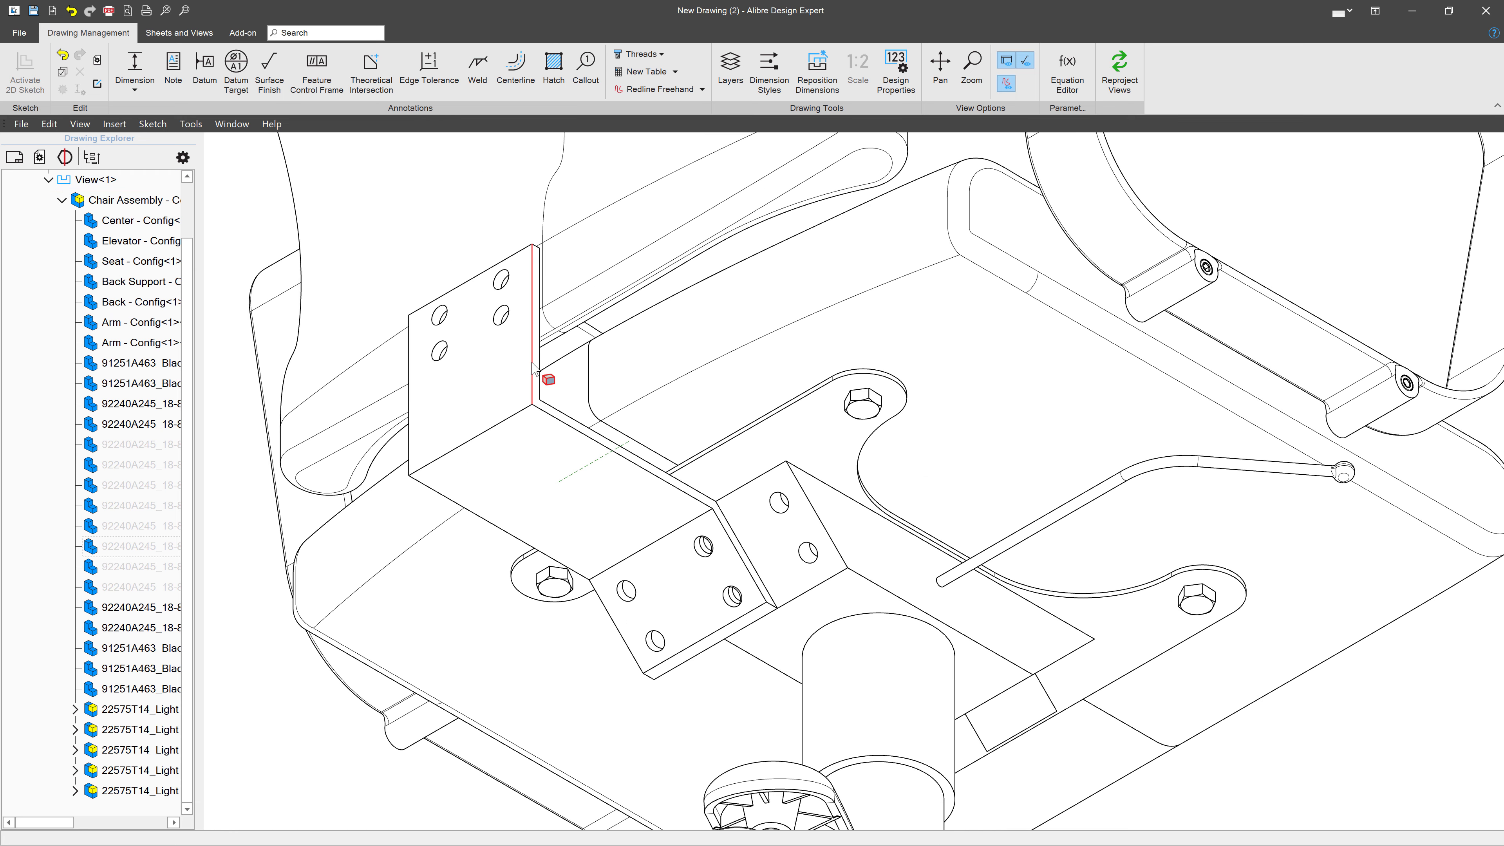
pyautogui.scroll(-4, 474, 450)
pyautogui.scroll(3, 474, 462)
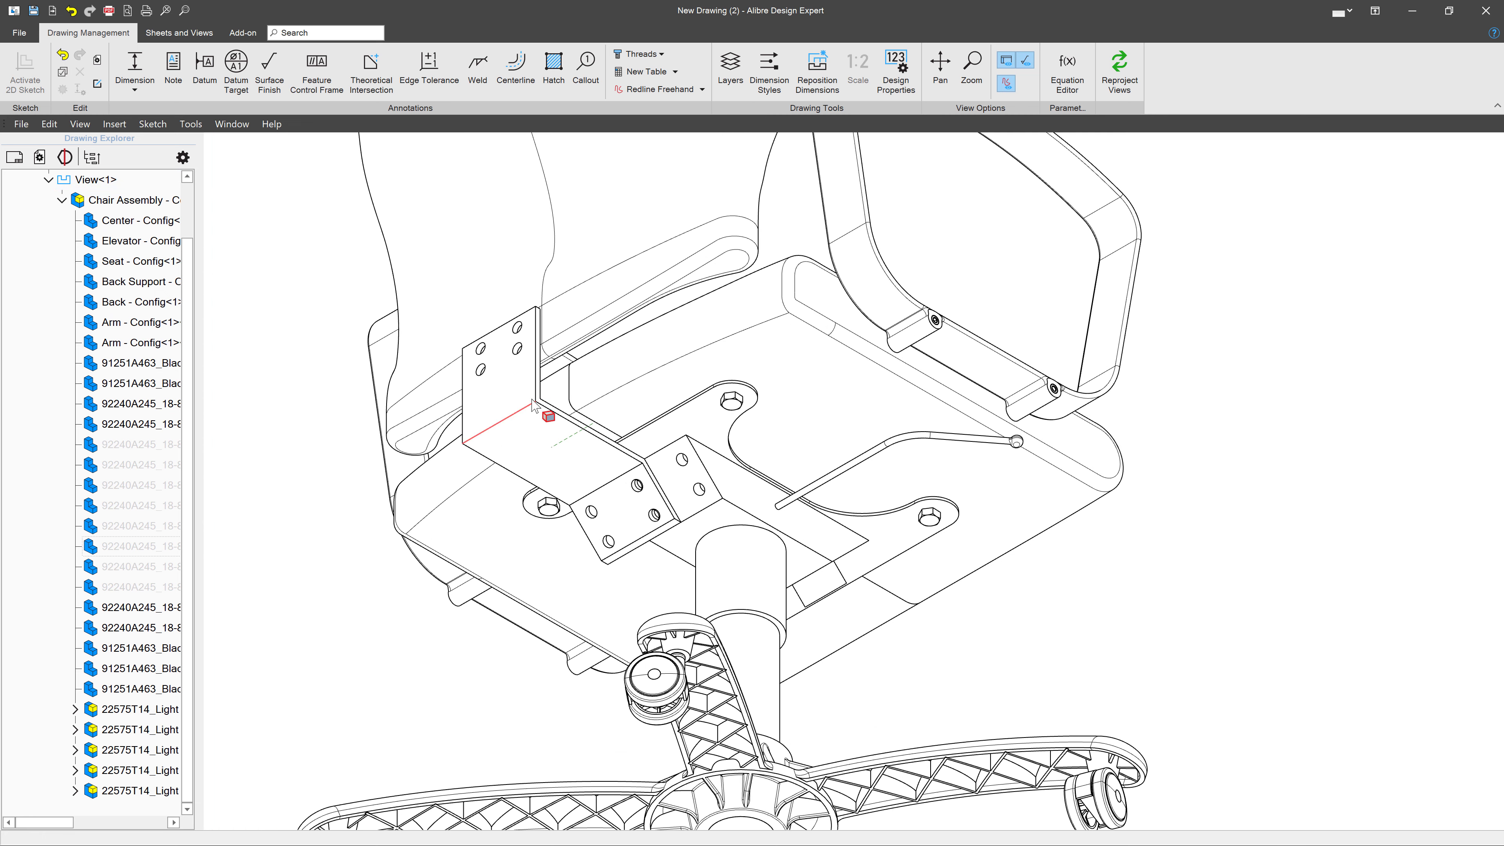
pyautogui.scroll(-3, 579, 254)
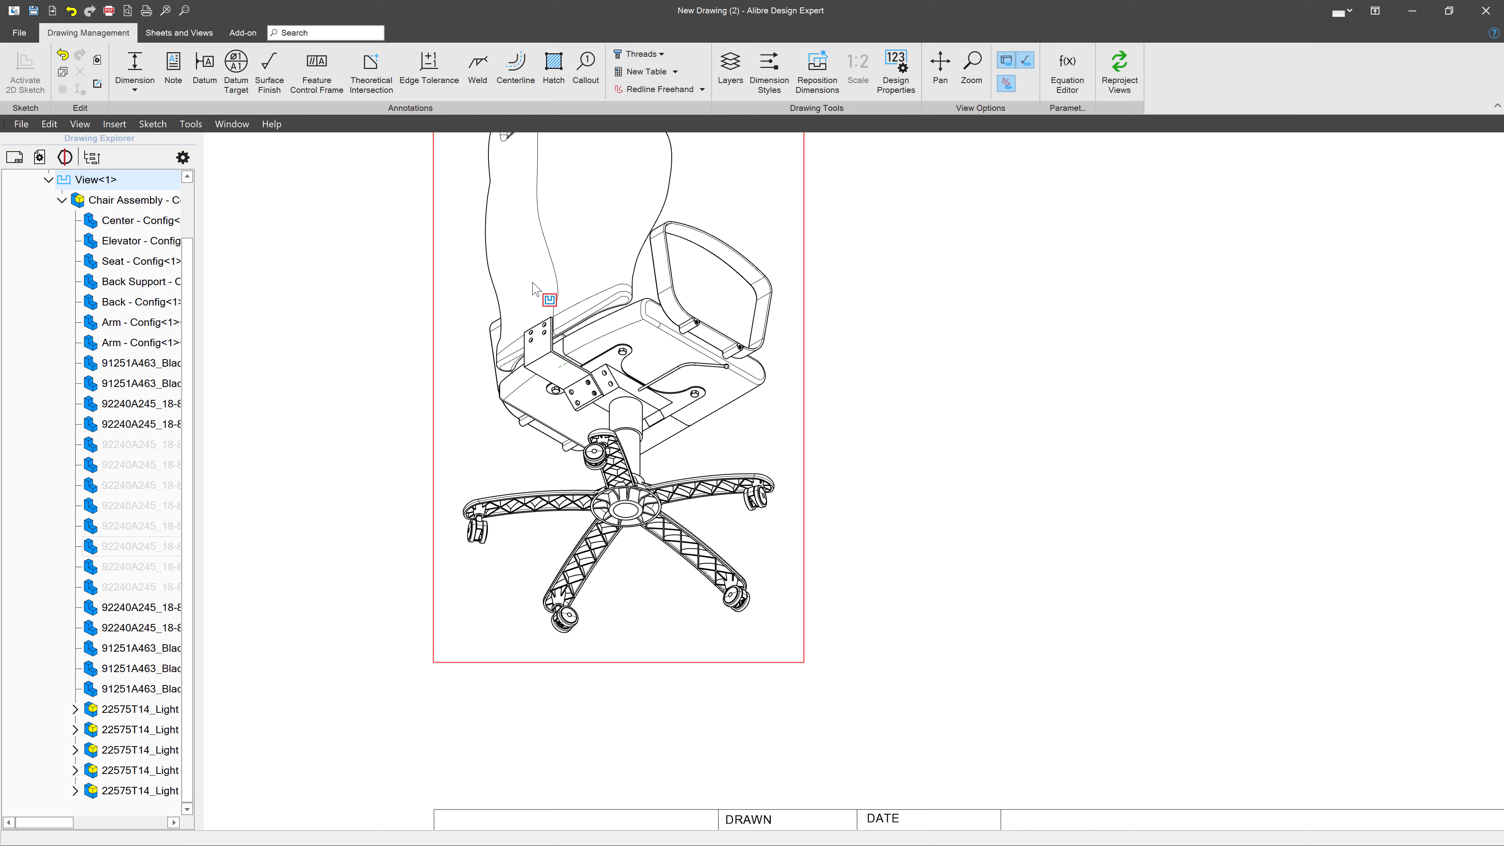
pyautogui.scroll(3, 645, 415)
pyautogui.scroll(1, 556, 370)
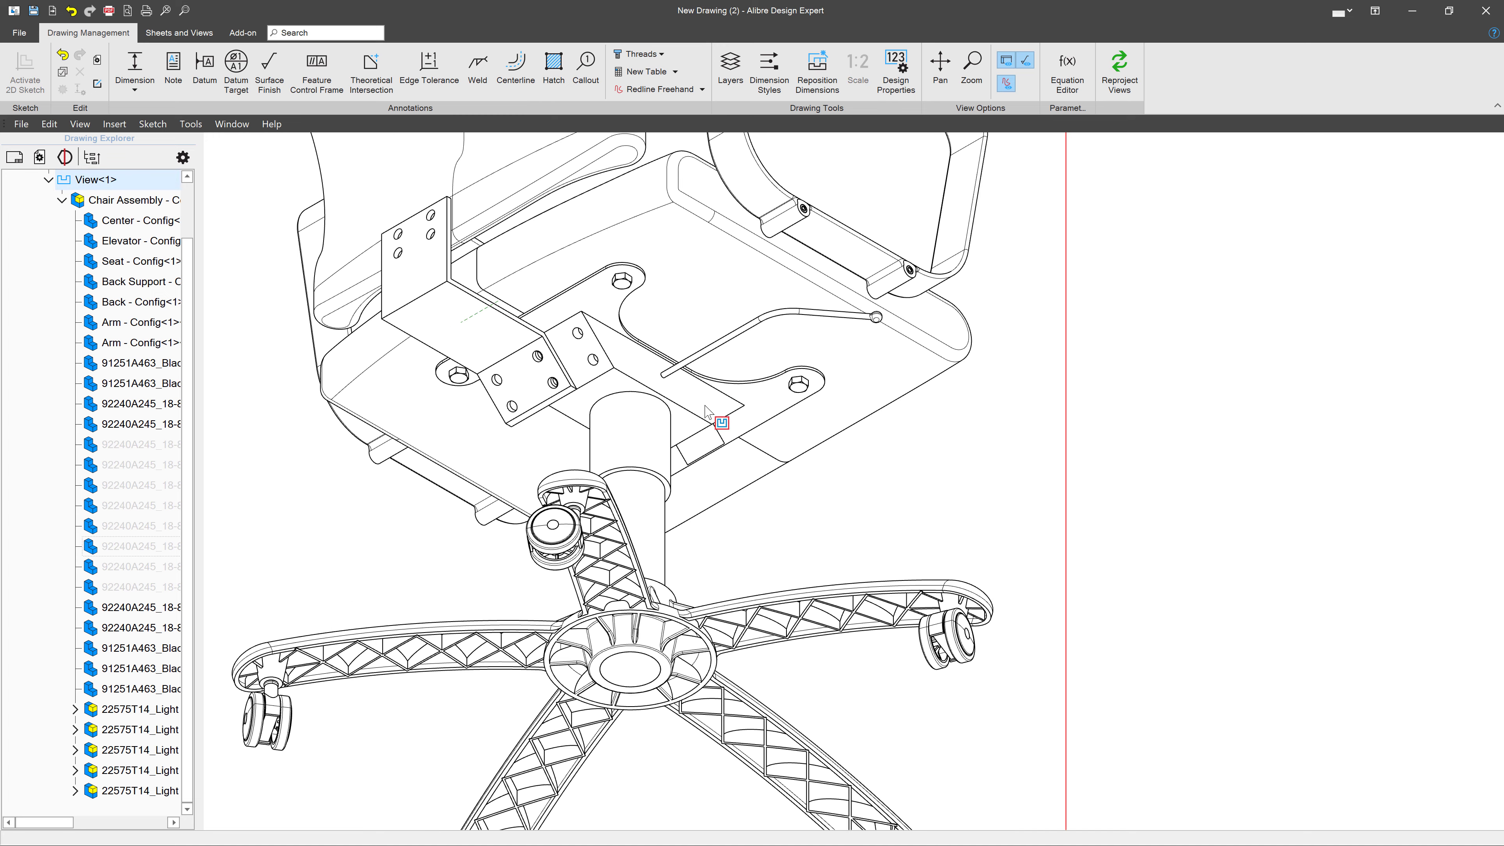
pyautogui.scroll(-2, 593, 355)
pyautogui.scroll(3, 652, 338)
pyautogui.scroll(-3, 664, 334)
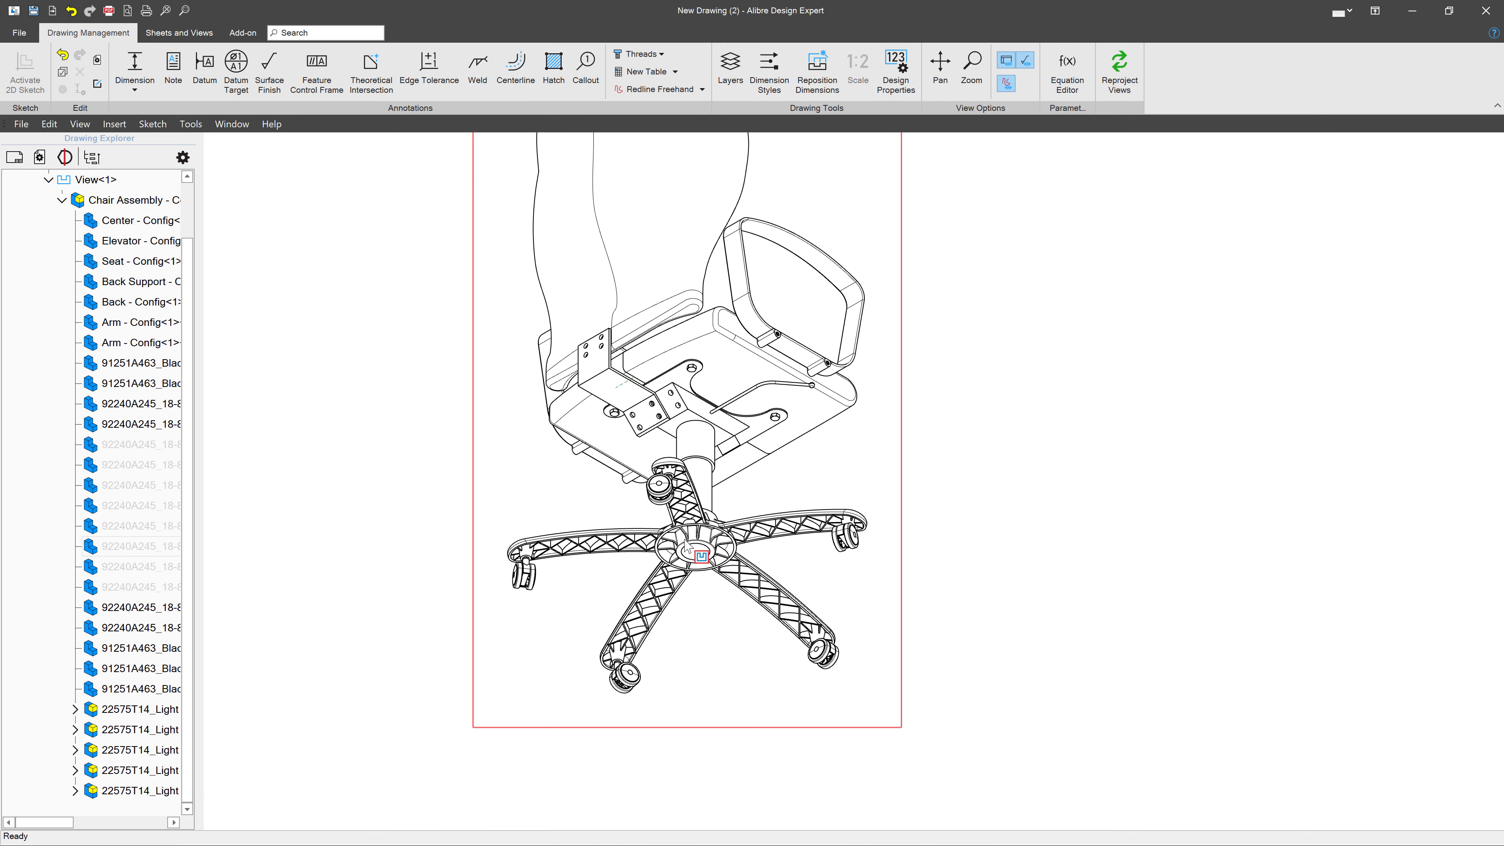
pyautogui.scroll(-1, 621, 343)
pyautogui.scroll(5, 621, 348)
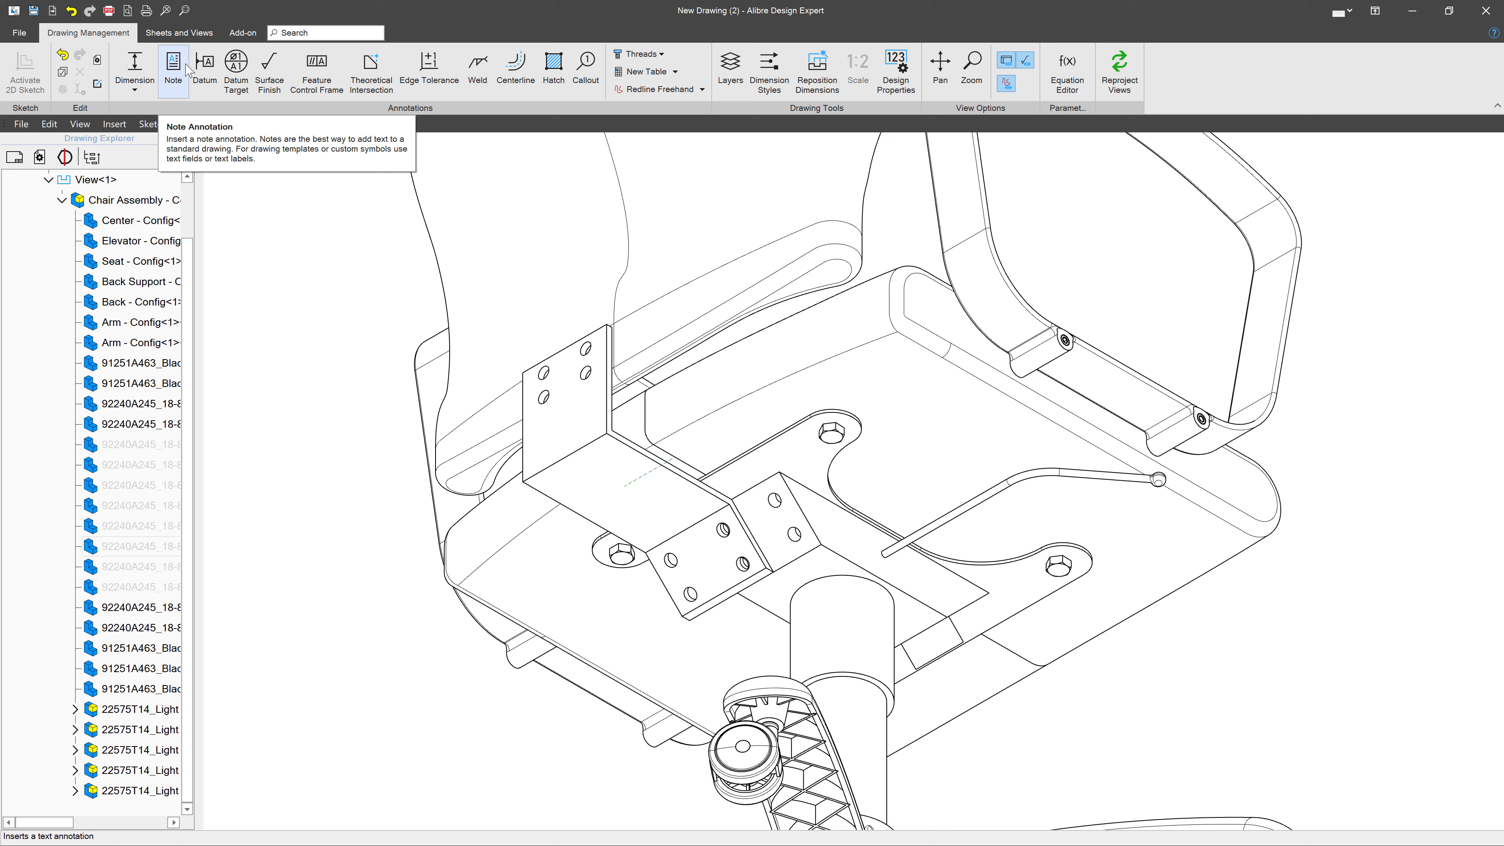
# - Sketch a closed spline boundary around the two seat brackets on the chair view
pyautogui.click(179, 33)
pyautogui.click(377, 66)
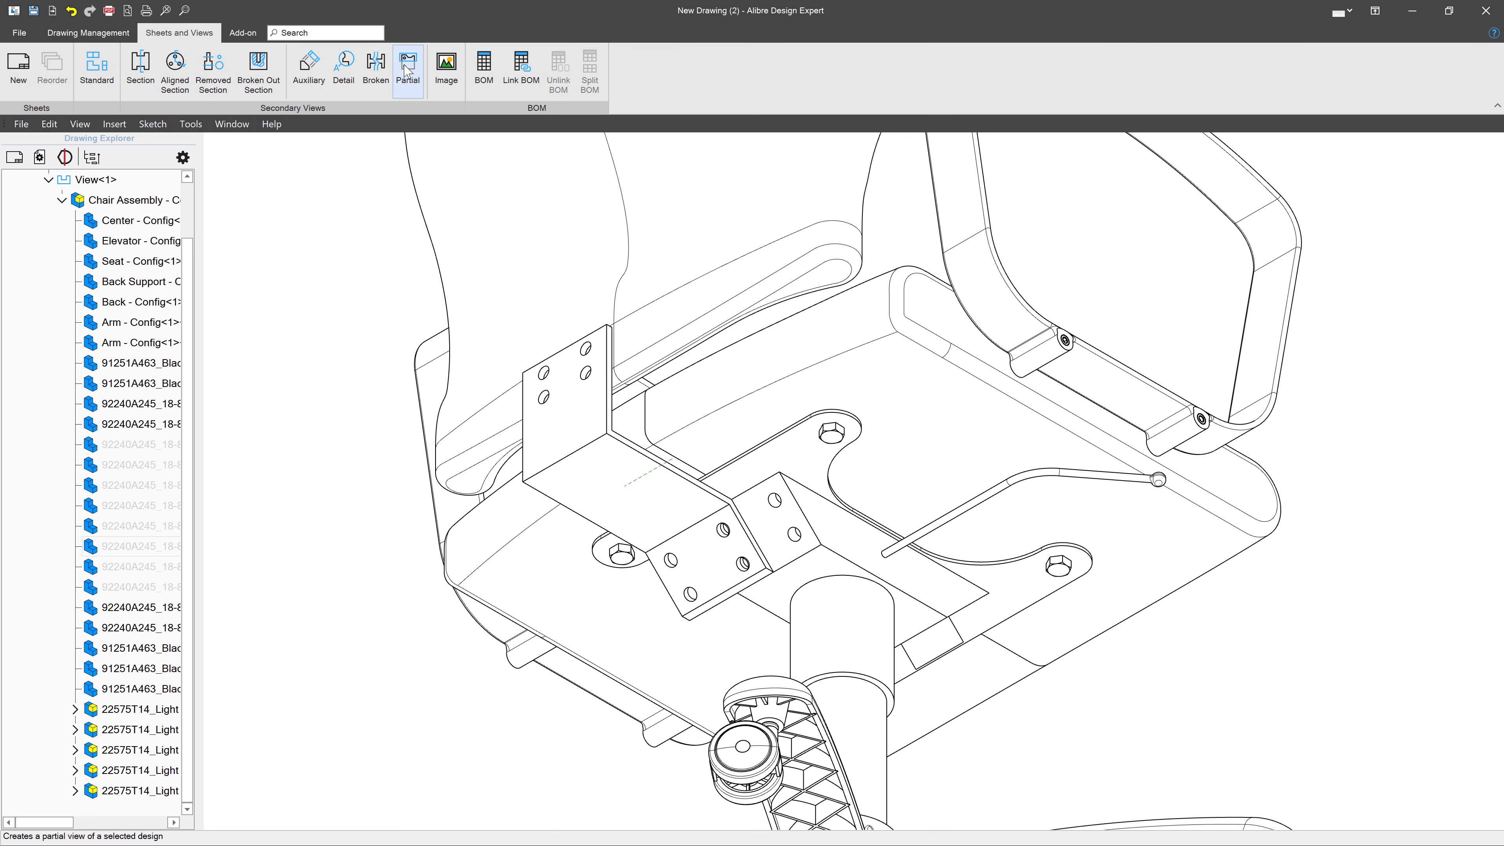
pyautogui.click(334, 454)
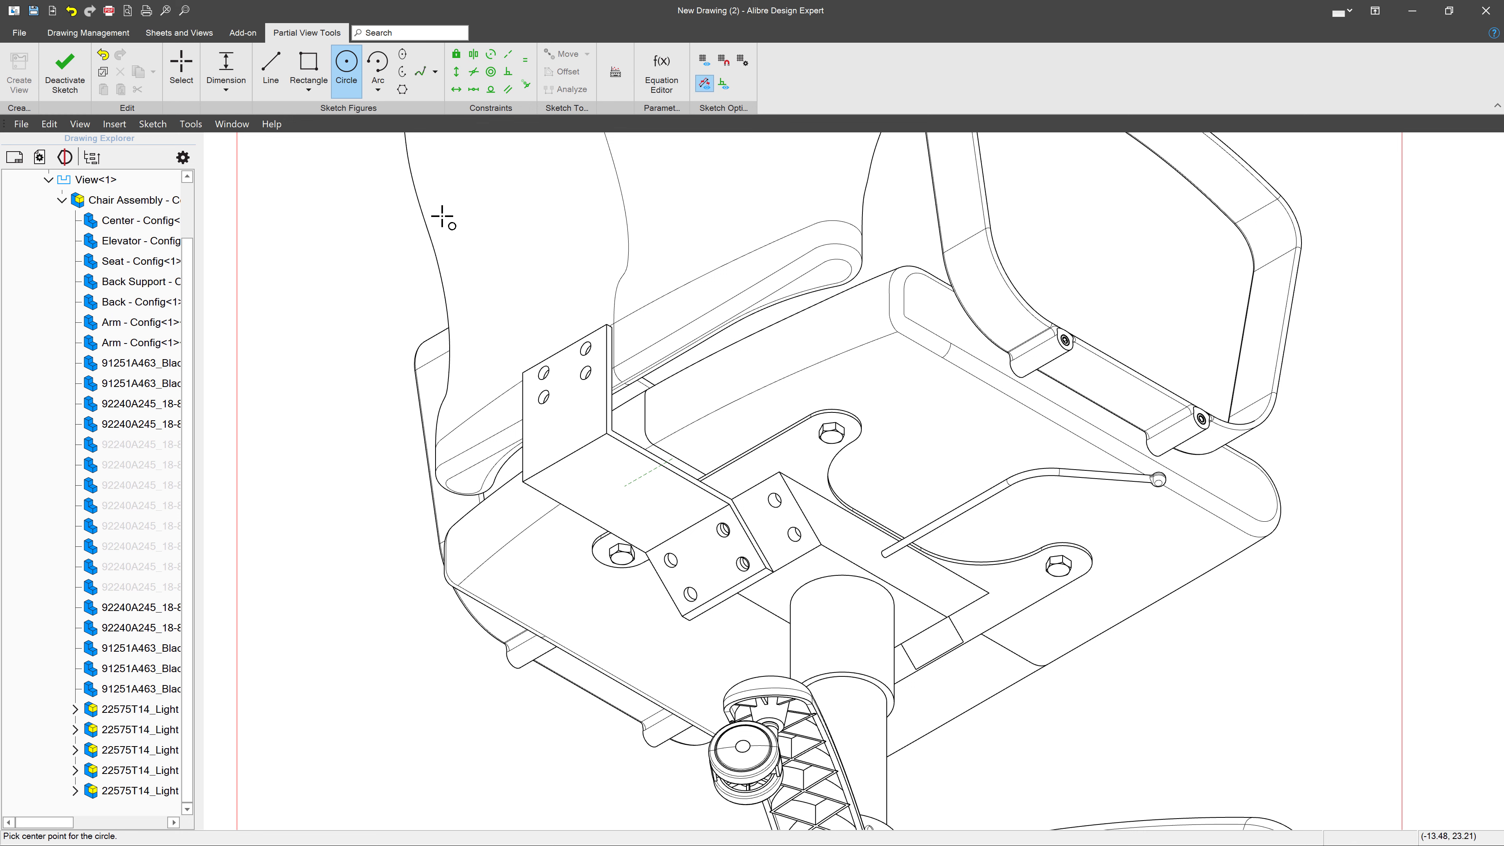
pyautogui.click(420, 72)
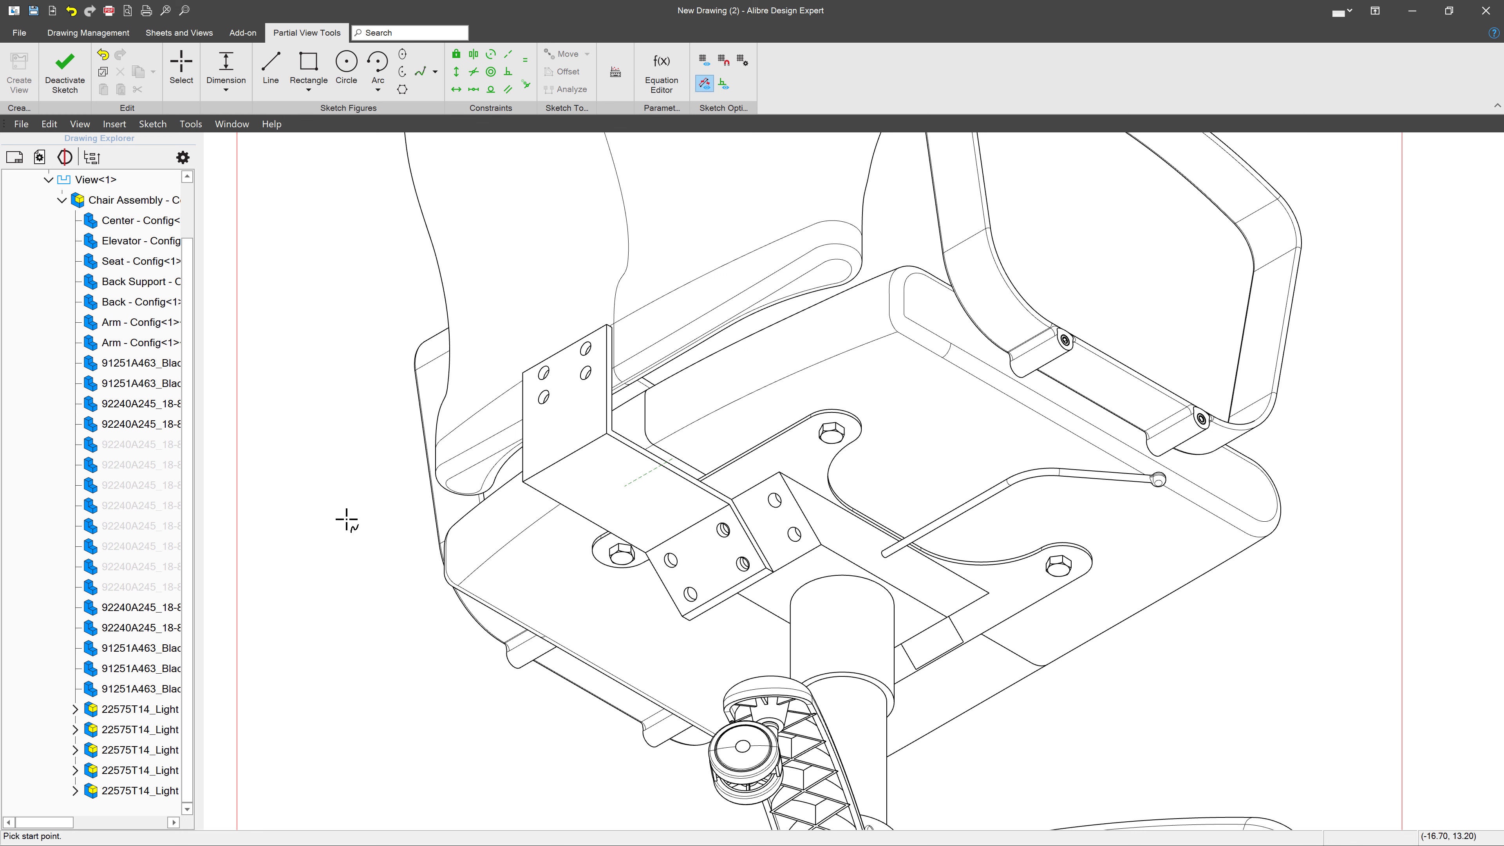
pyautogui.click(353, 535)
pyautogui.click(321, 409)
pyautogui.click(432, 273)
pyautogui.click(682, 247)
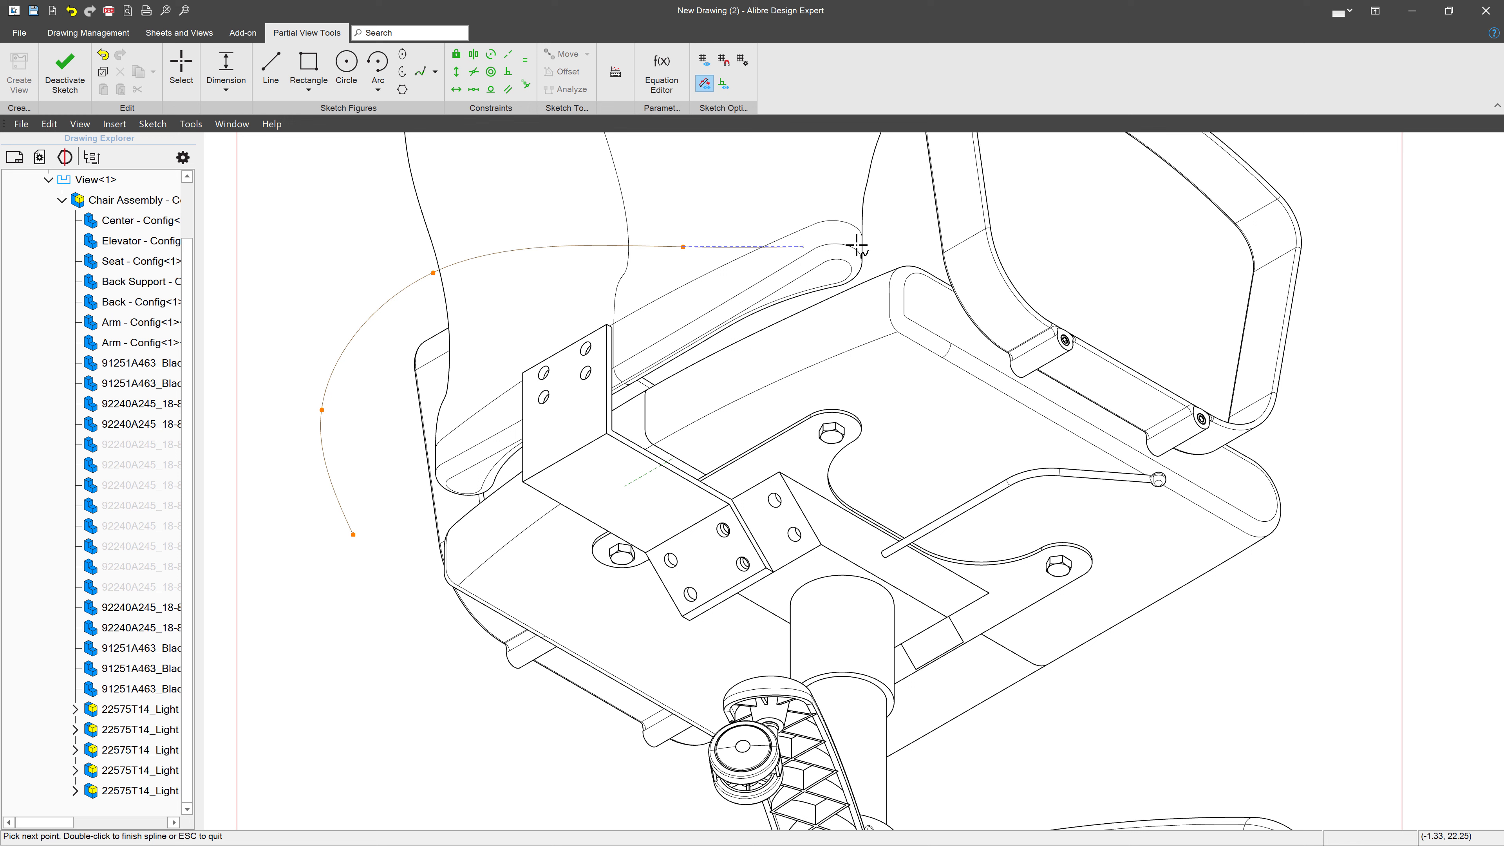
pyautogui.click(919, 231)
pyautogui.click(999, 424)
pyautogui.click(1014, 625)
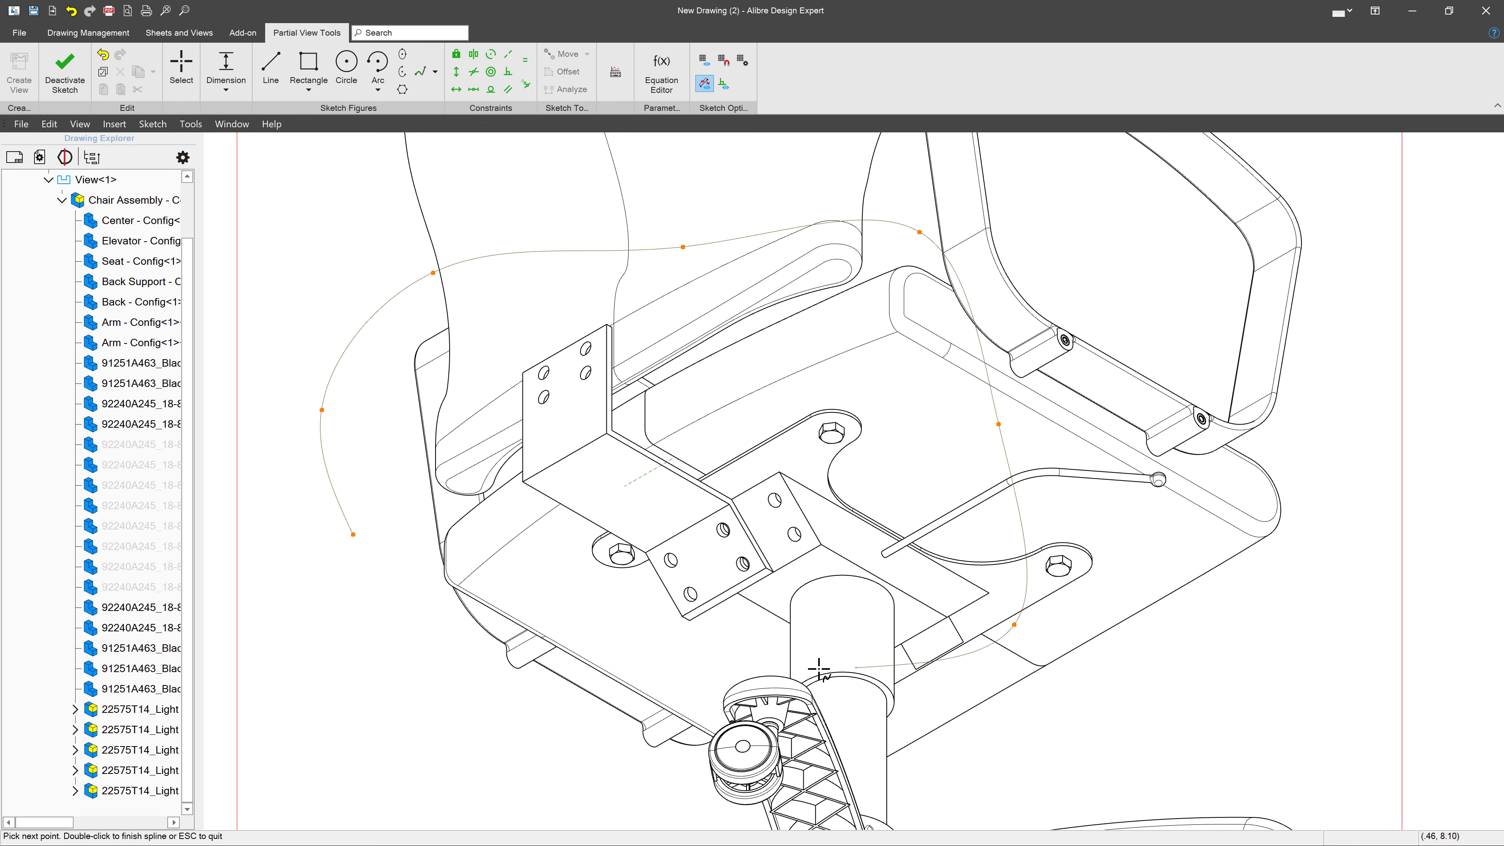
pyautogui.click(785, 655)
pyautogui.click(624, 691)
pyautogui.click(468, 615)
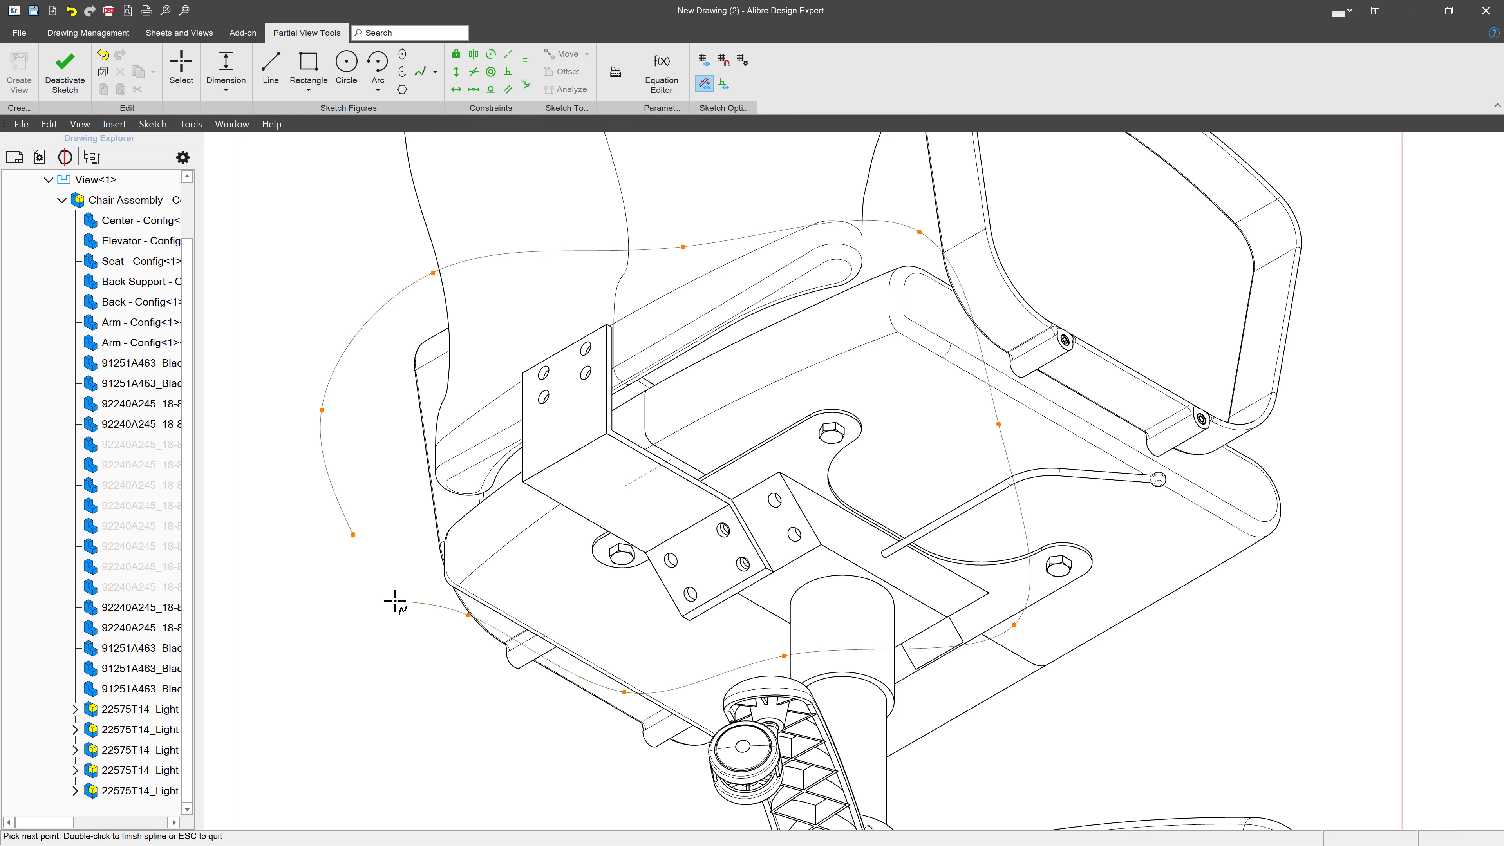
pyautogui.click(378, 582)
pyautogui.doubleClick(353, 534)
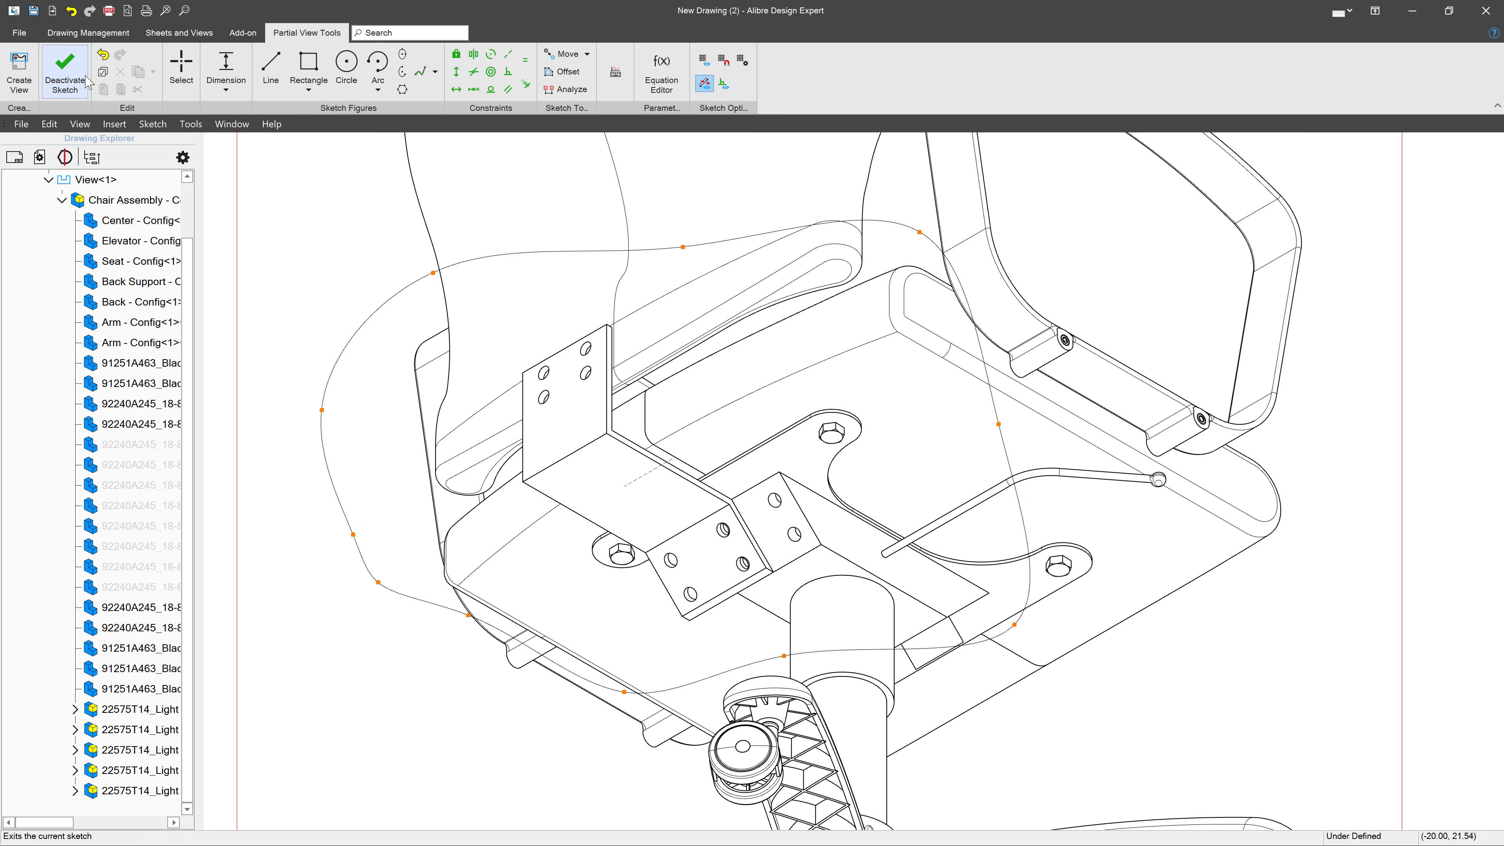
pyautogui.click(65, 70)
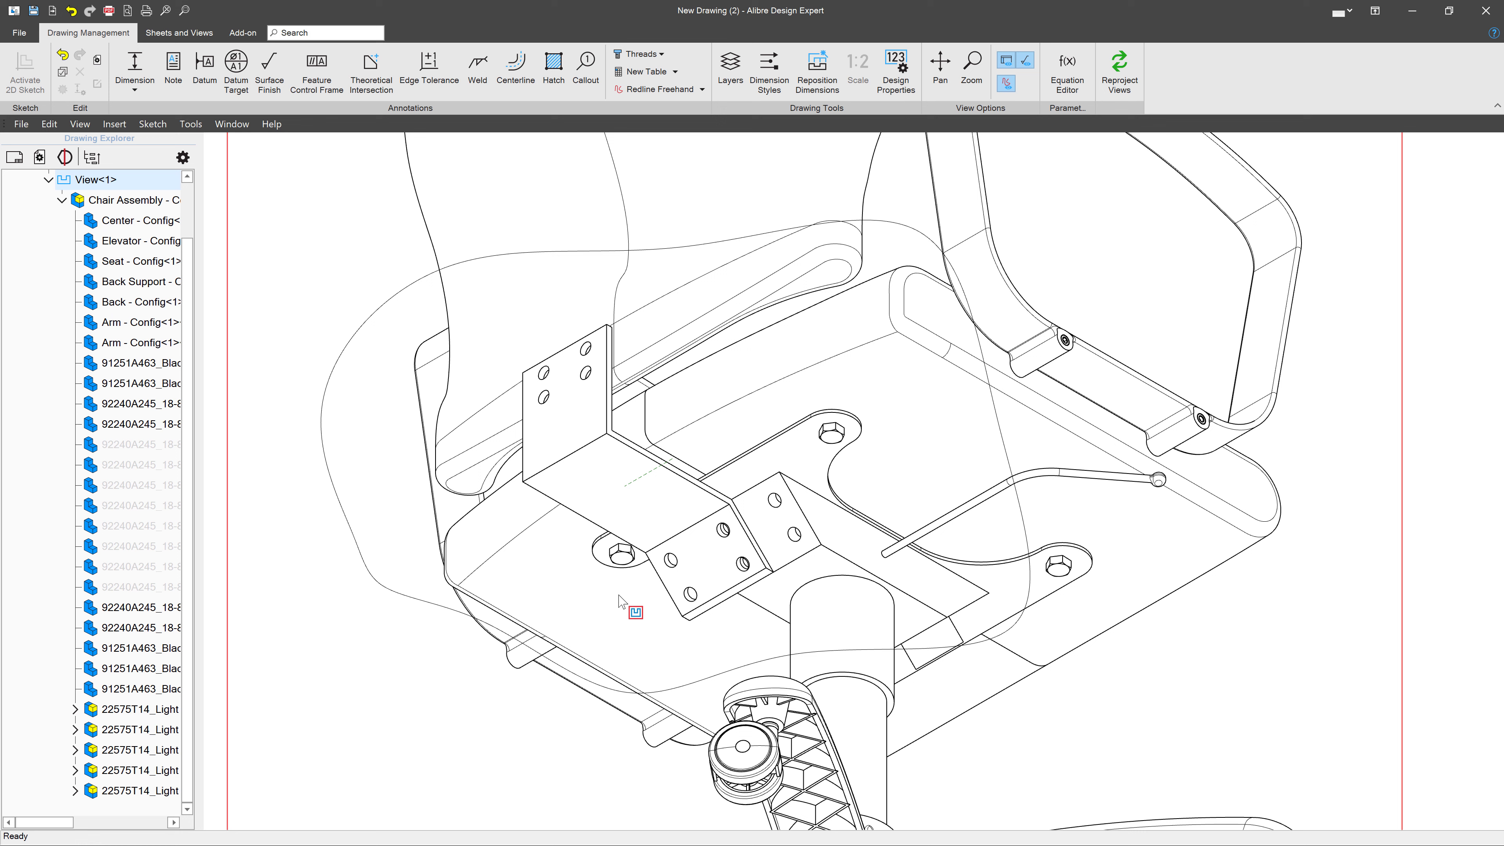
# - Crop the chair view to the spline sketch as a partial view
pyautogui.click(192, 32)
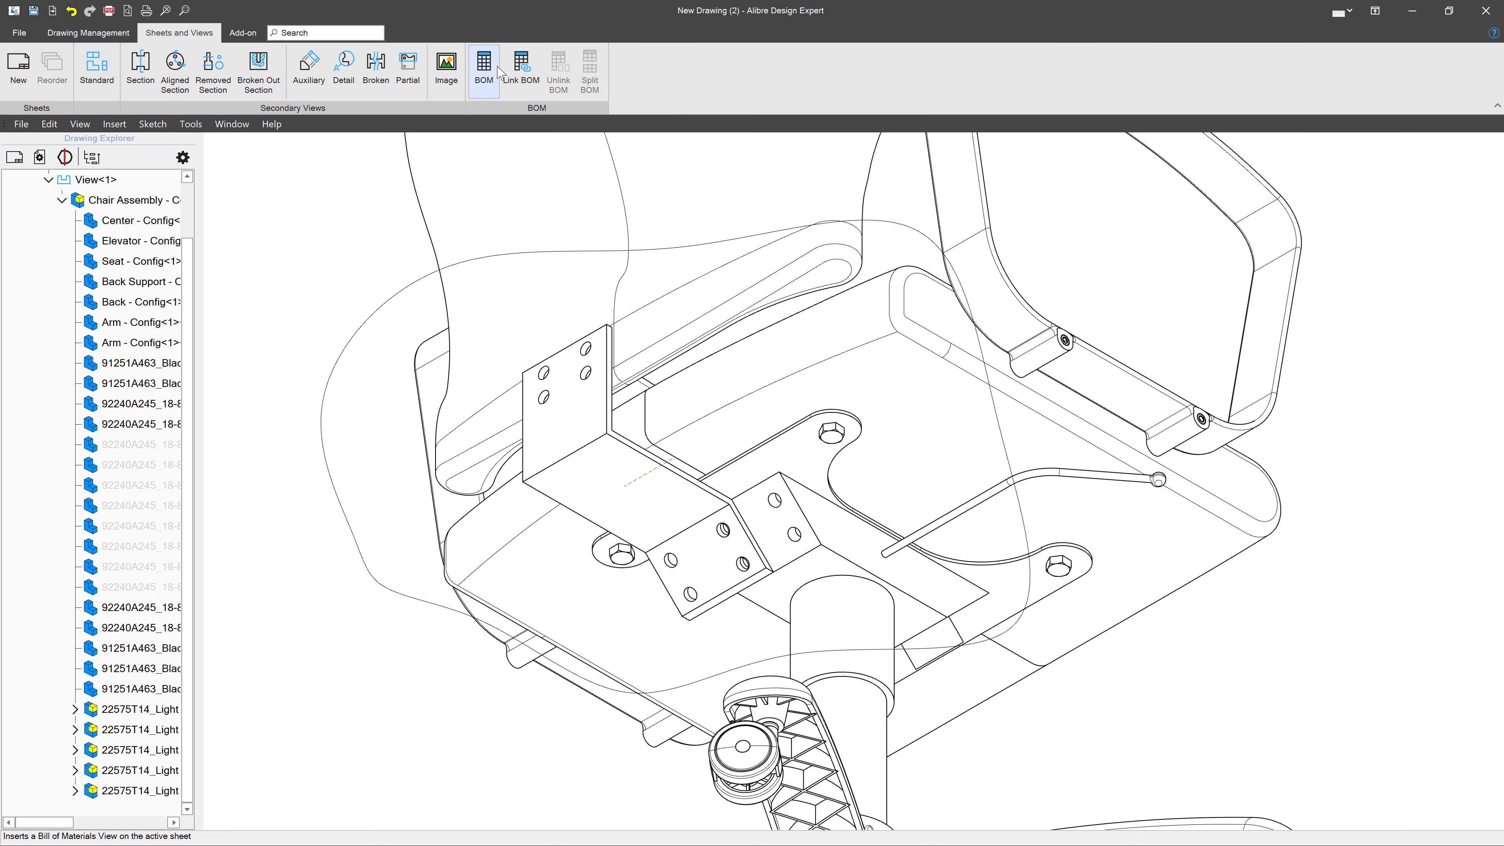
pyautogui.click(409, 66)
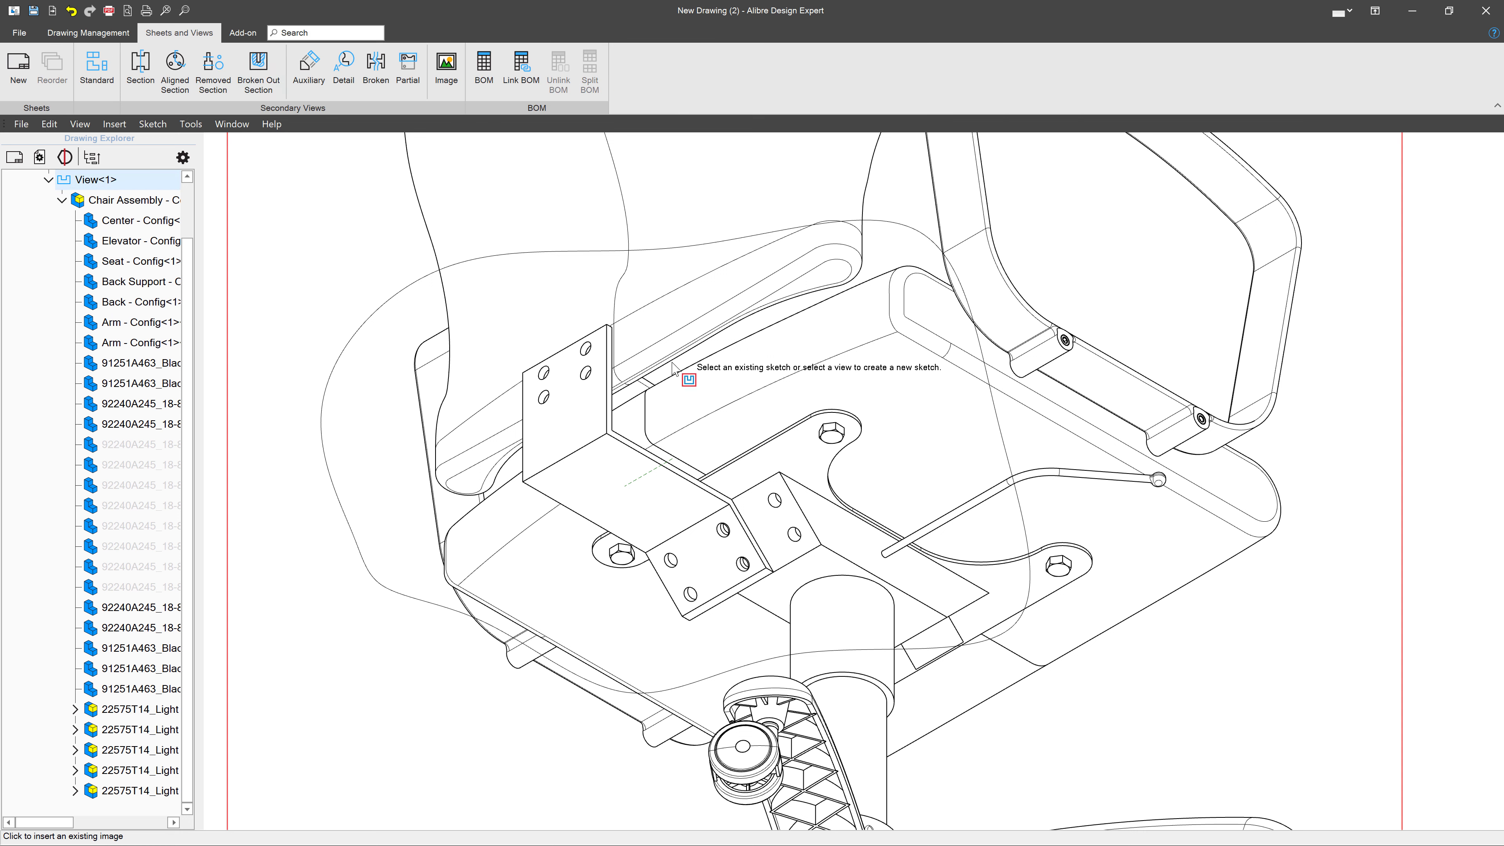
pyautogui.click(652, 252)
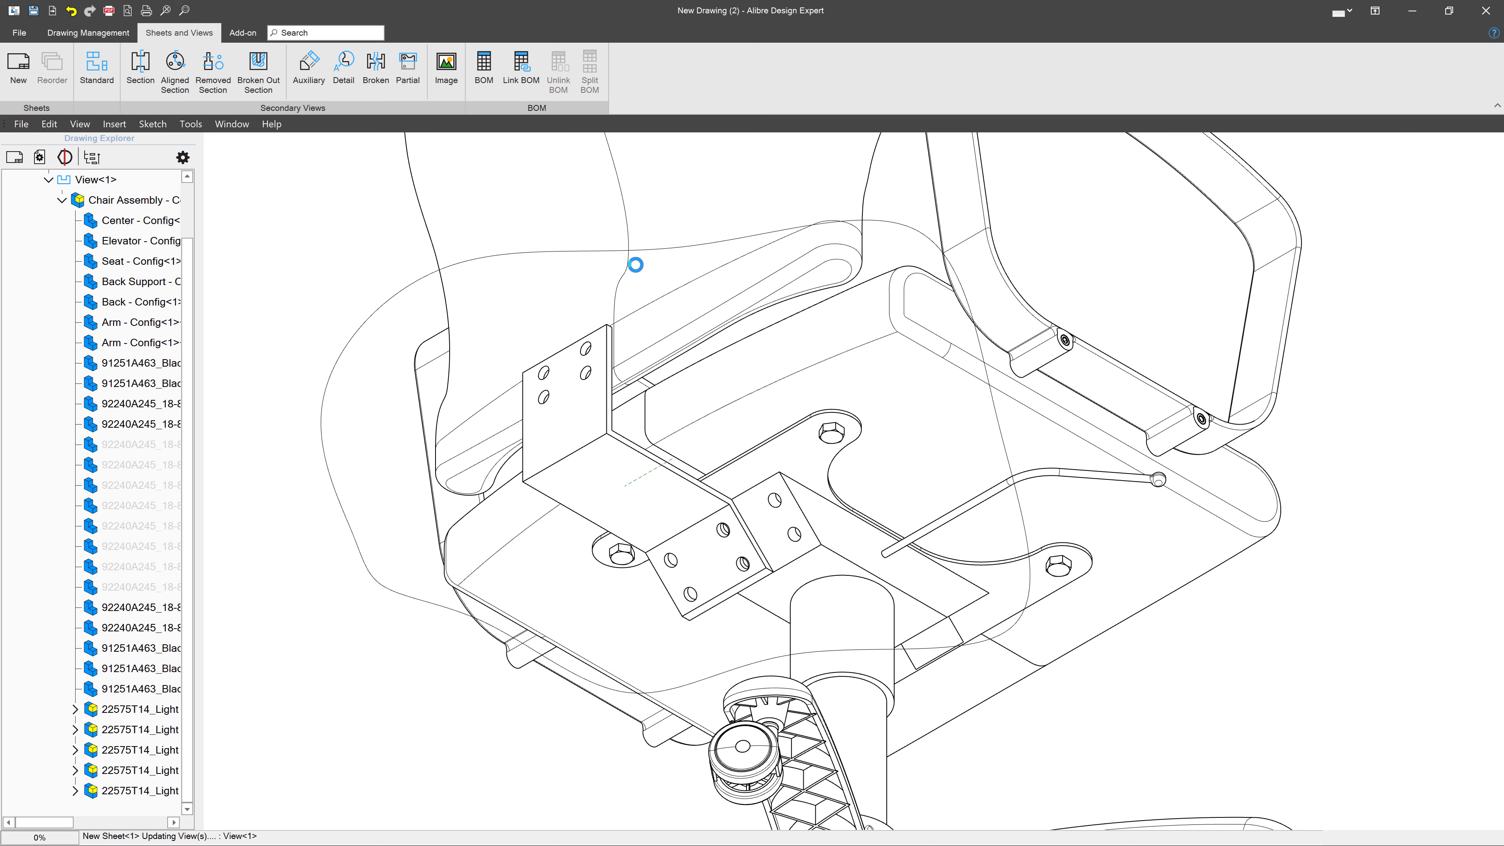
pyautogui.scroll(-5, 894, 489)
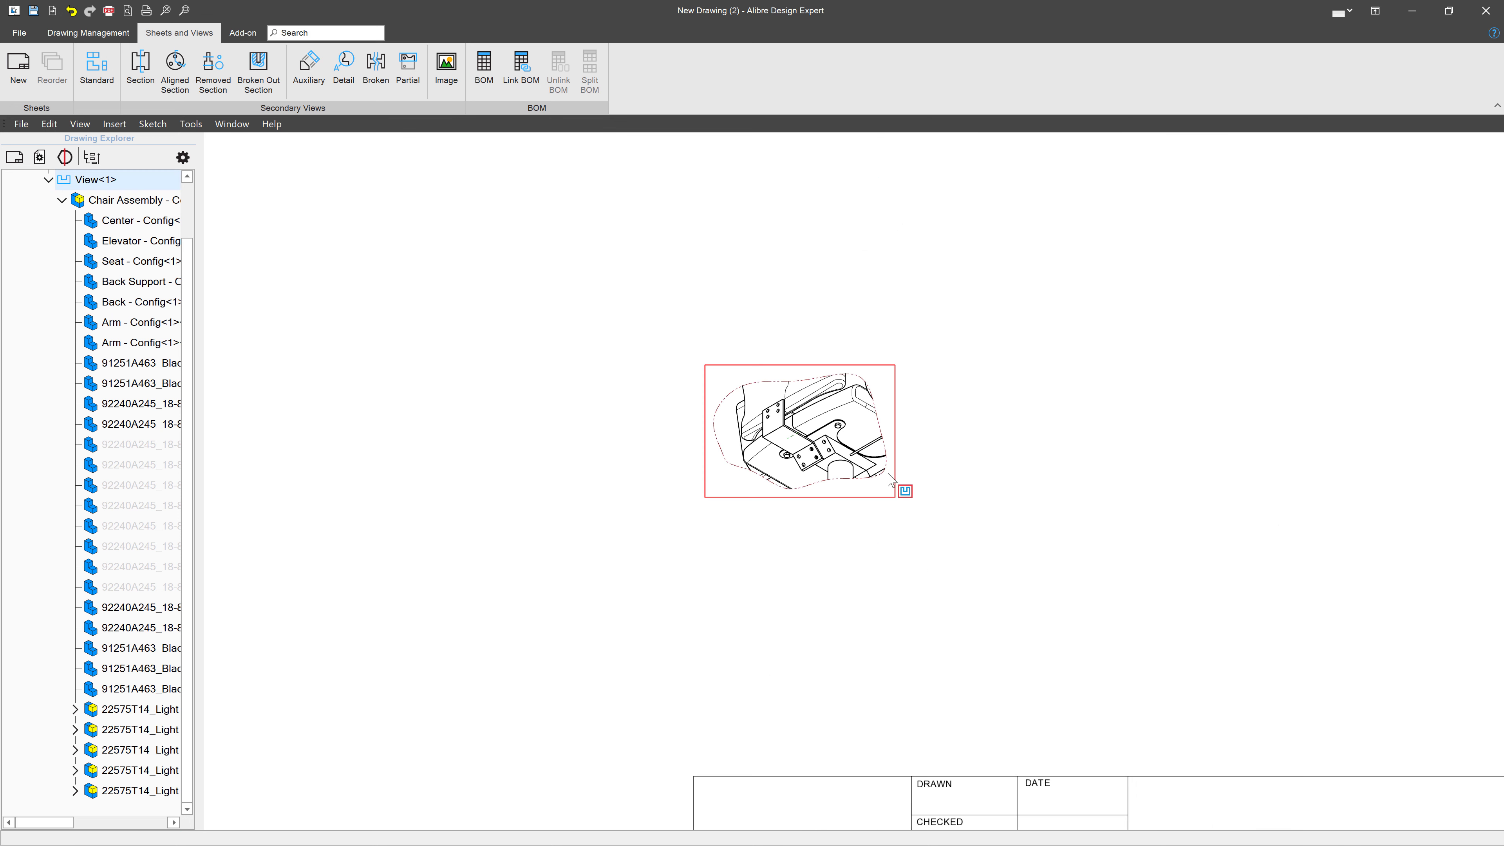
pyautogui.scroll(5, 875, 481)
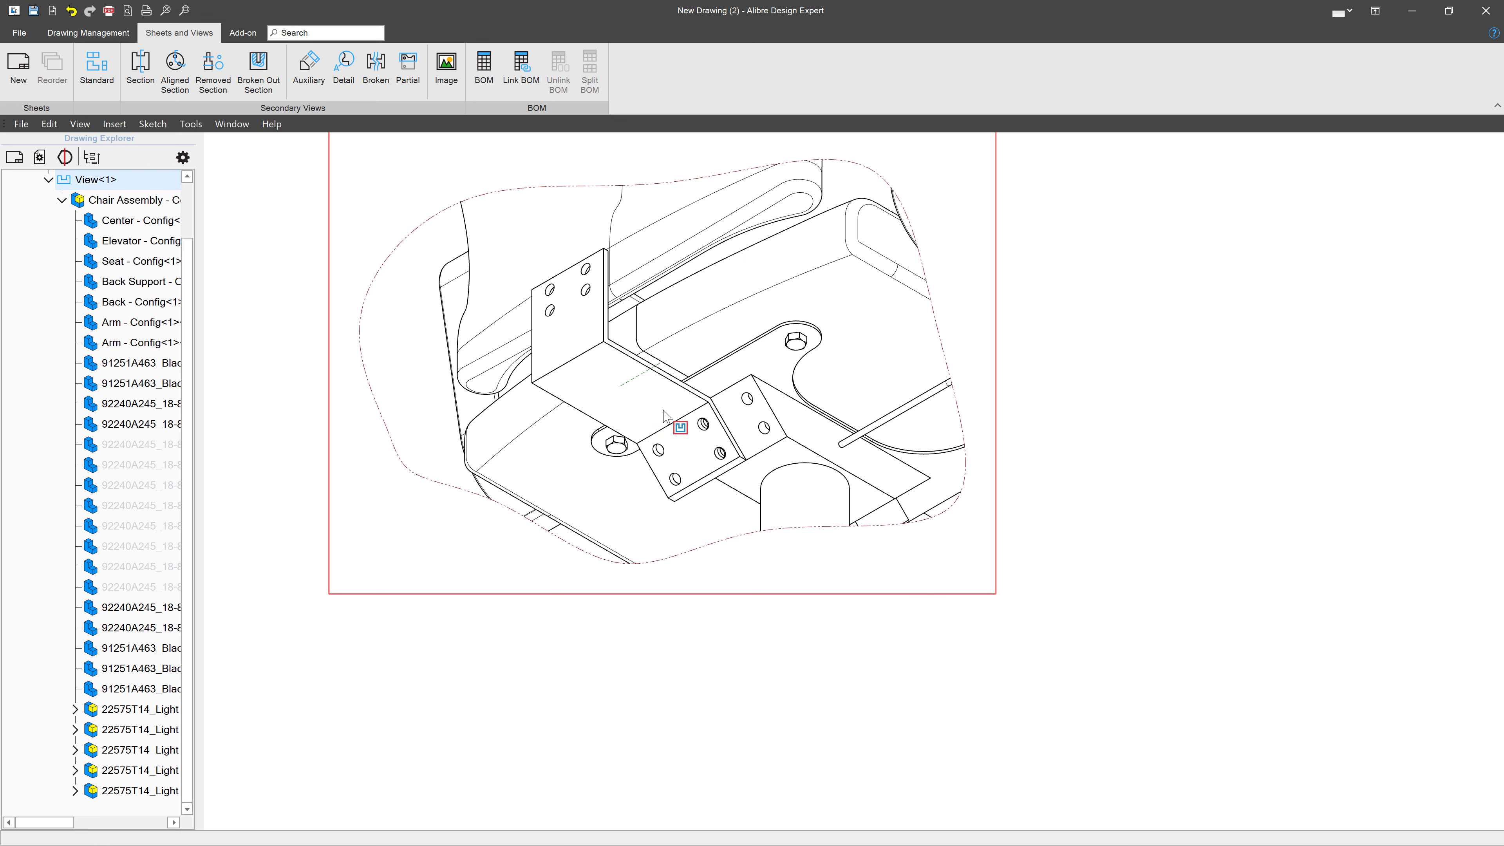
pyautogui.scroll(-3, 664, 413)
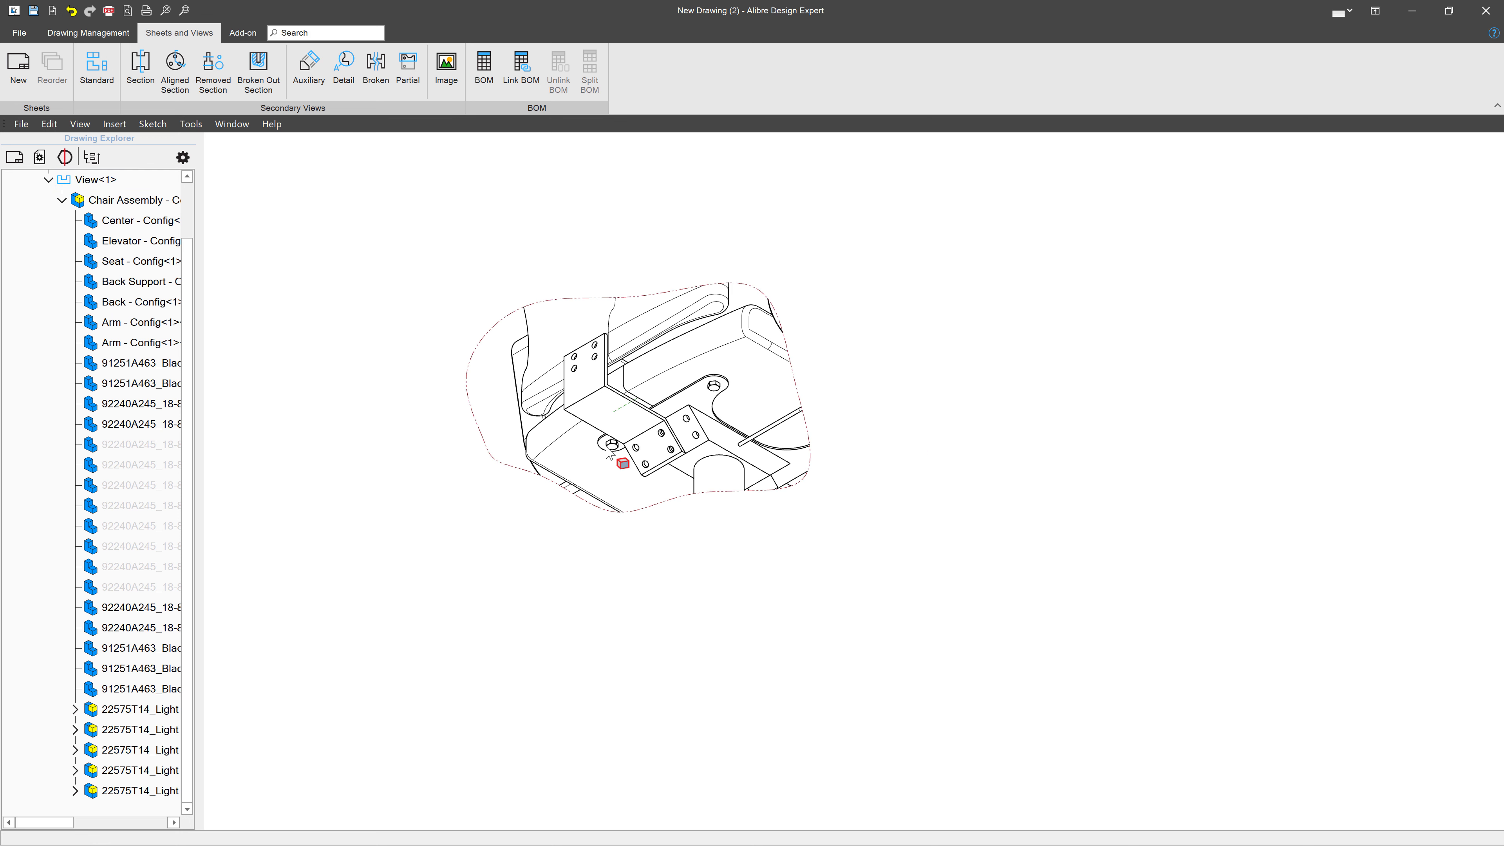
pyautogui.click(118, 33)
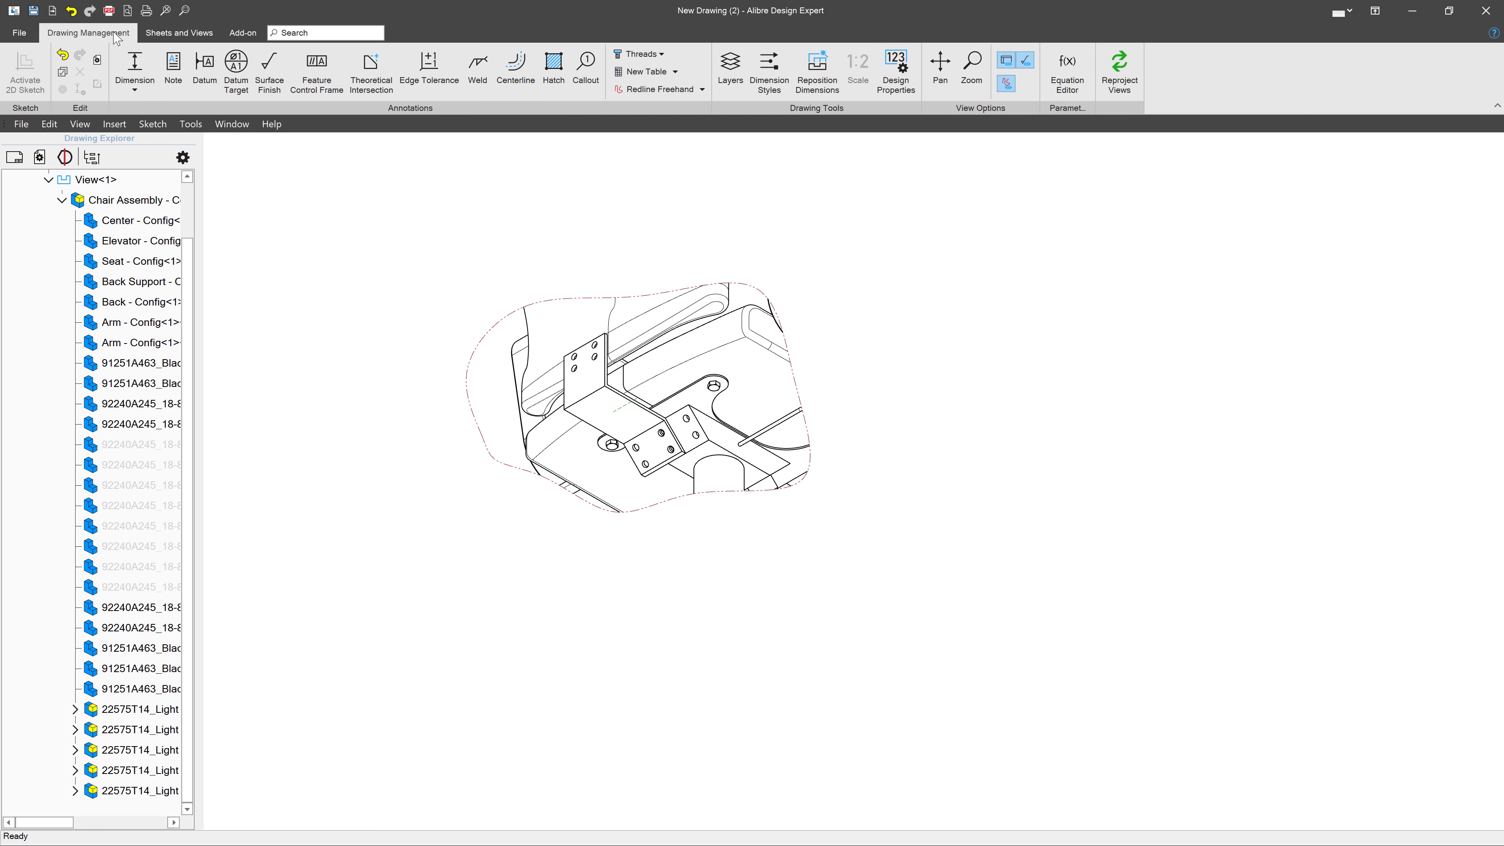
# - Add an 'Install Bracket' note beneath the cropped bracket view
pyautogui.click(169, 62)
pyautogui.click(486, 559)
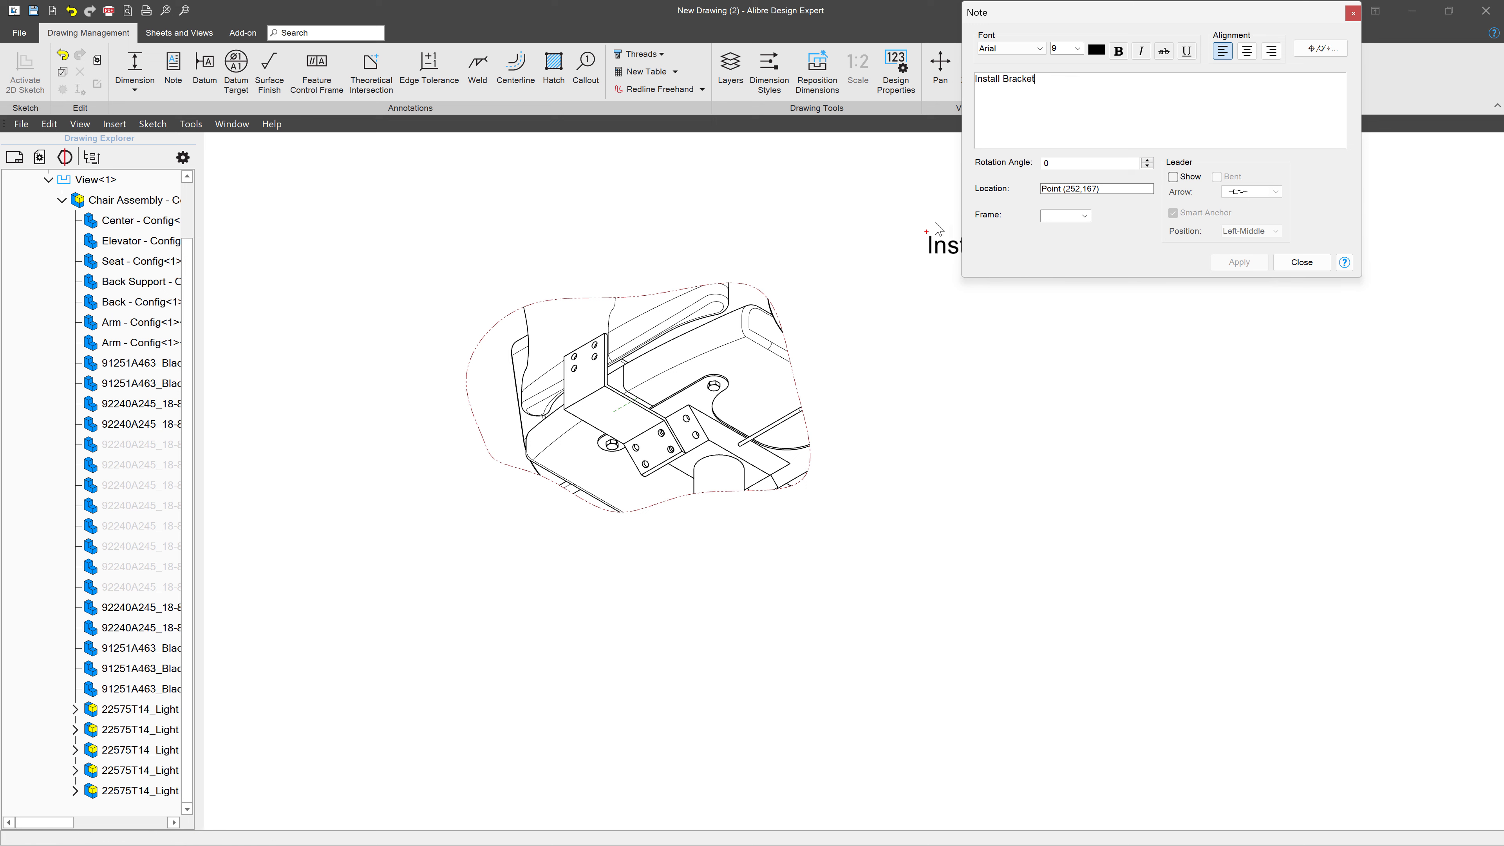
pyautogui.click(604, 533)
pyautogui.click(1238, 263)
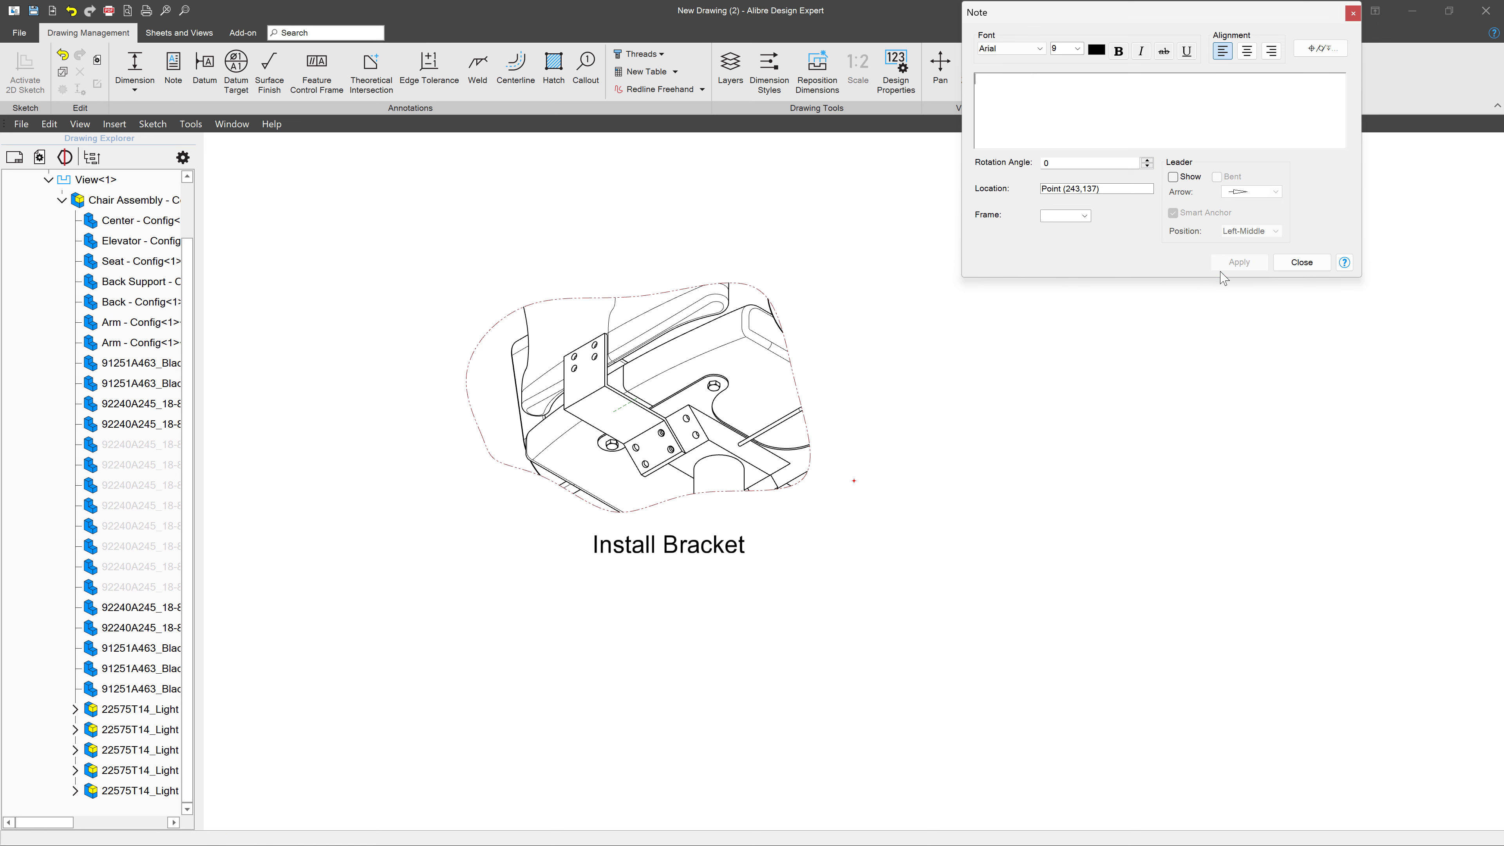
pyautogui.click(1306, 262)
# - Add a new sheet, New Sheet<2>, using the ANSI B template
pyautogui.scroll(-2, 413, 426)
pyautogui.scroll(-2, 414, 416)
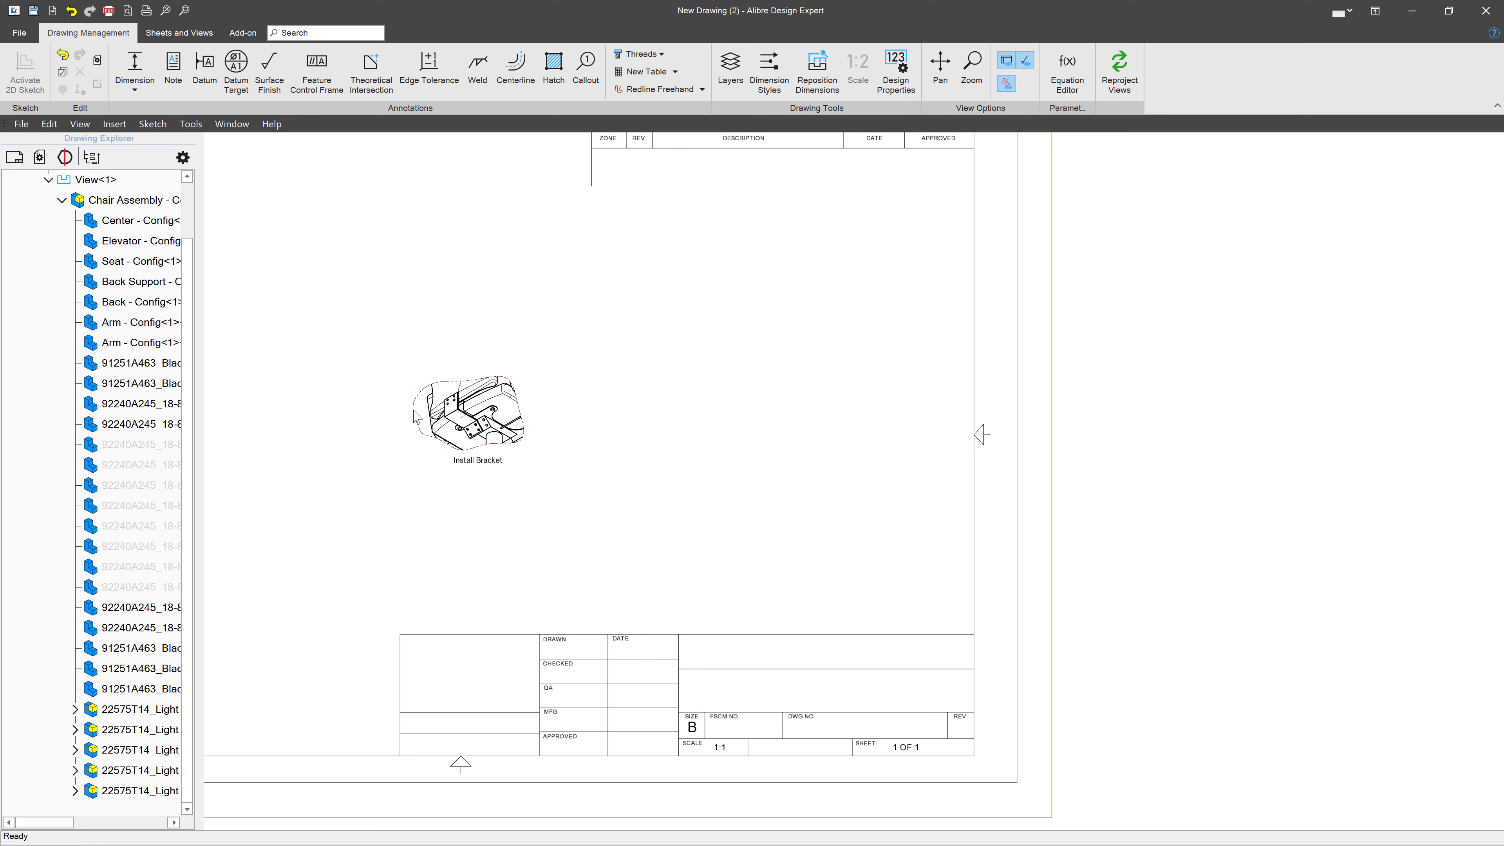
pyautogui.scroll(-2, 515, 412)
pyautogui.scroll(2, 474, 416)
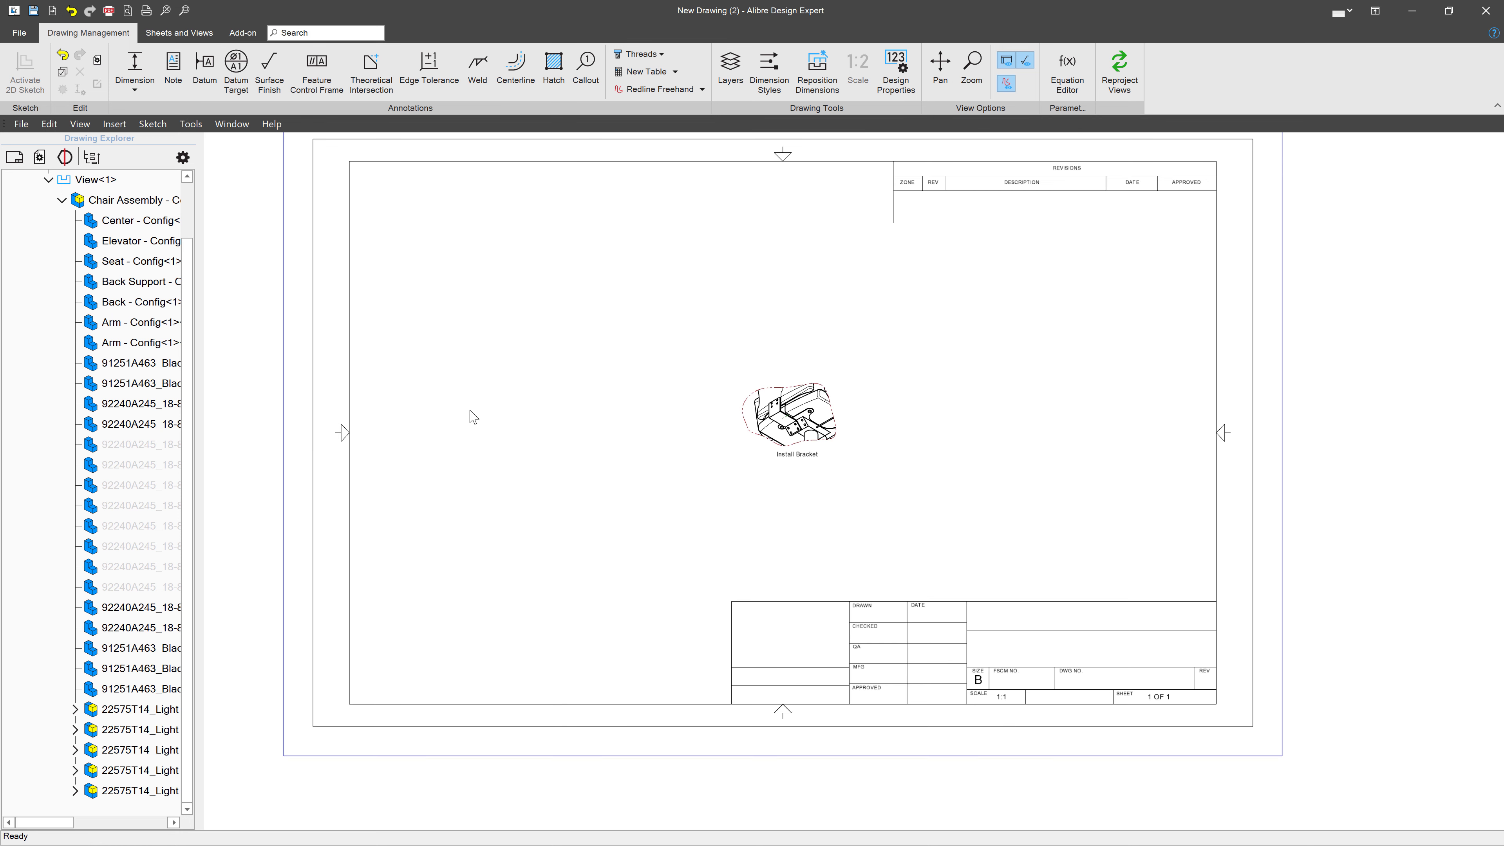
pyautogui.click(178, 34)
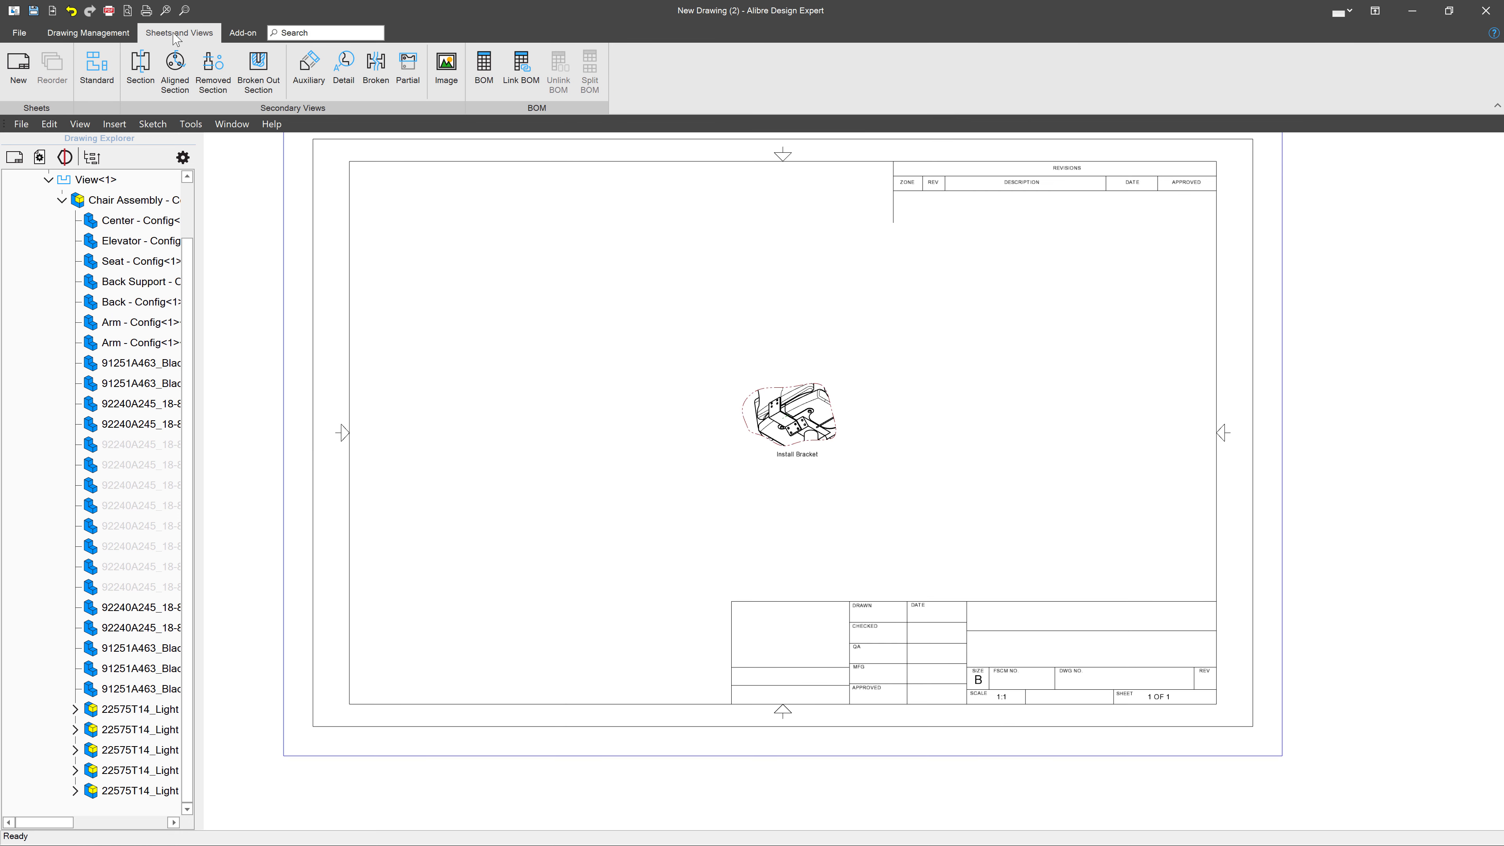
pyautogui.click(18, 66)
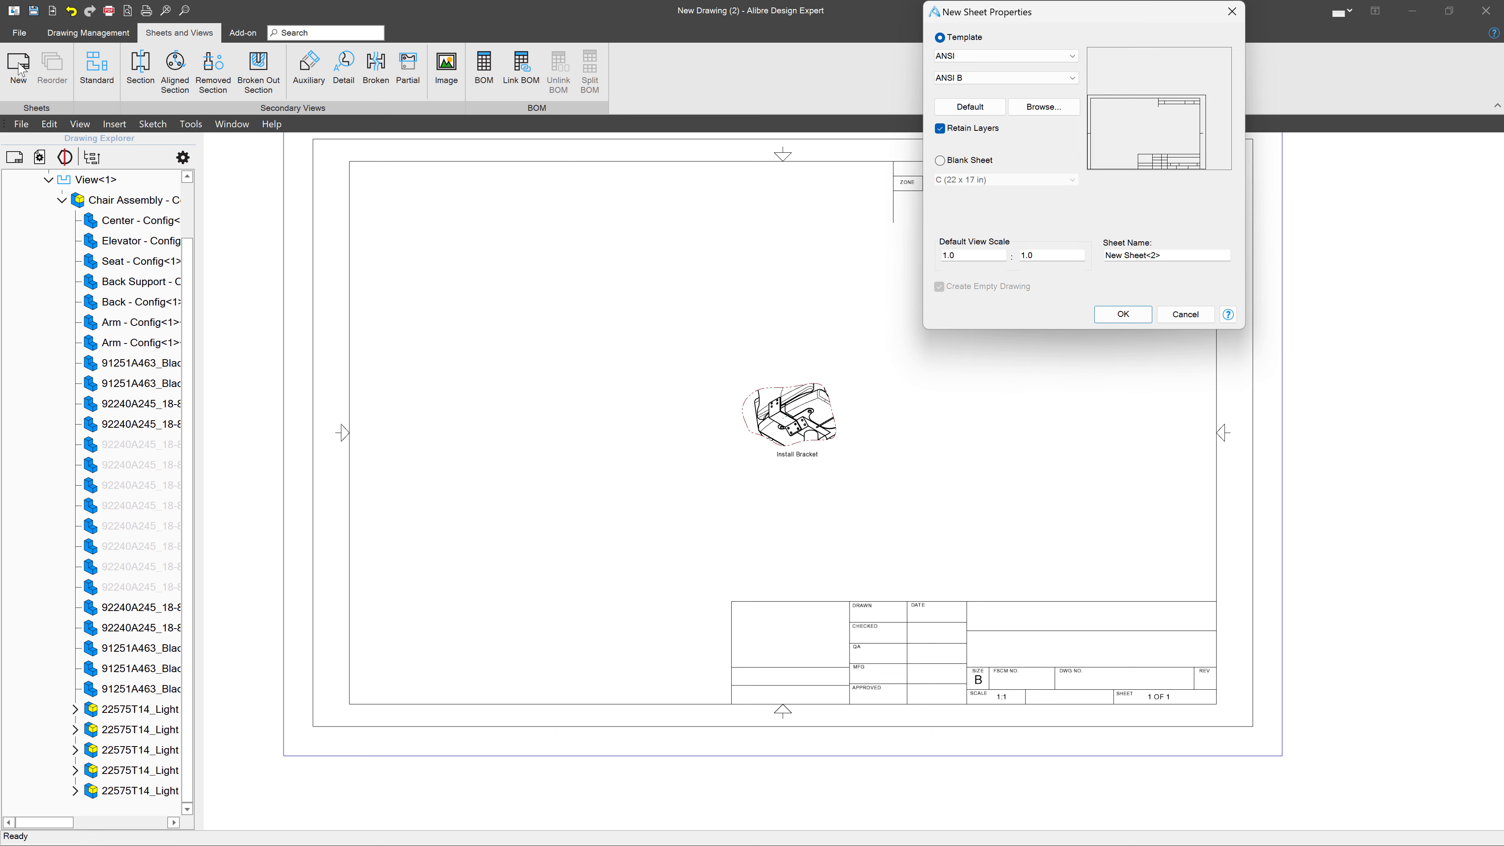
pyautogui.click(1124, 314)
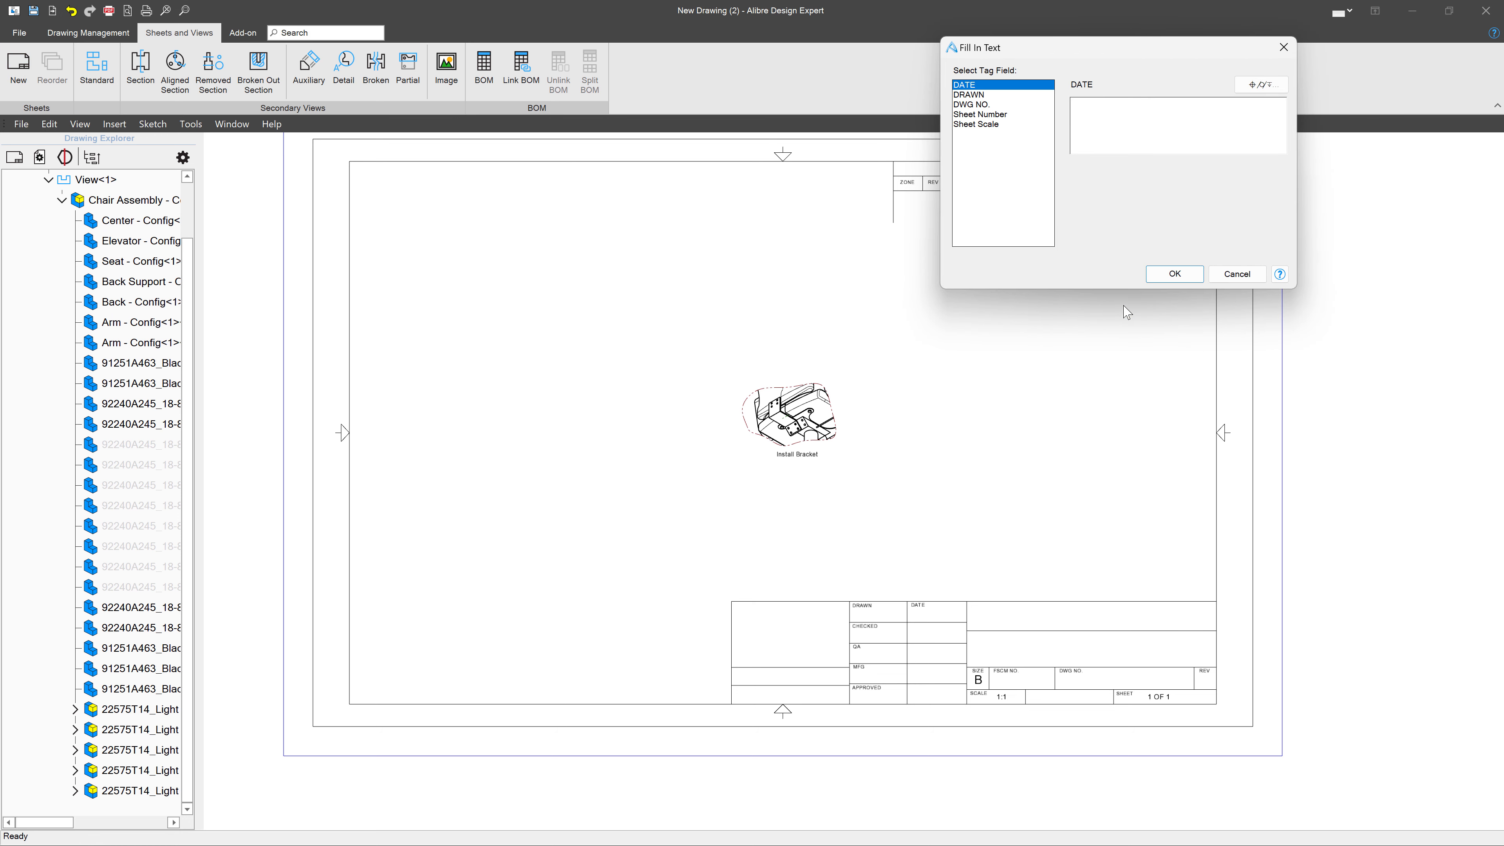
pyautogui.click(1226, 276)
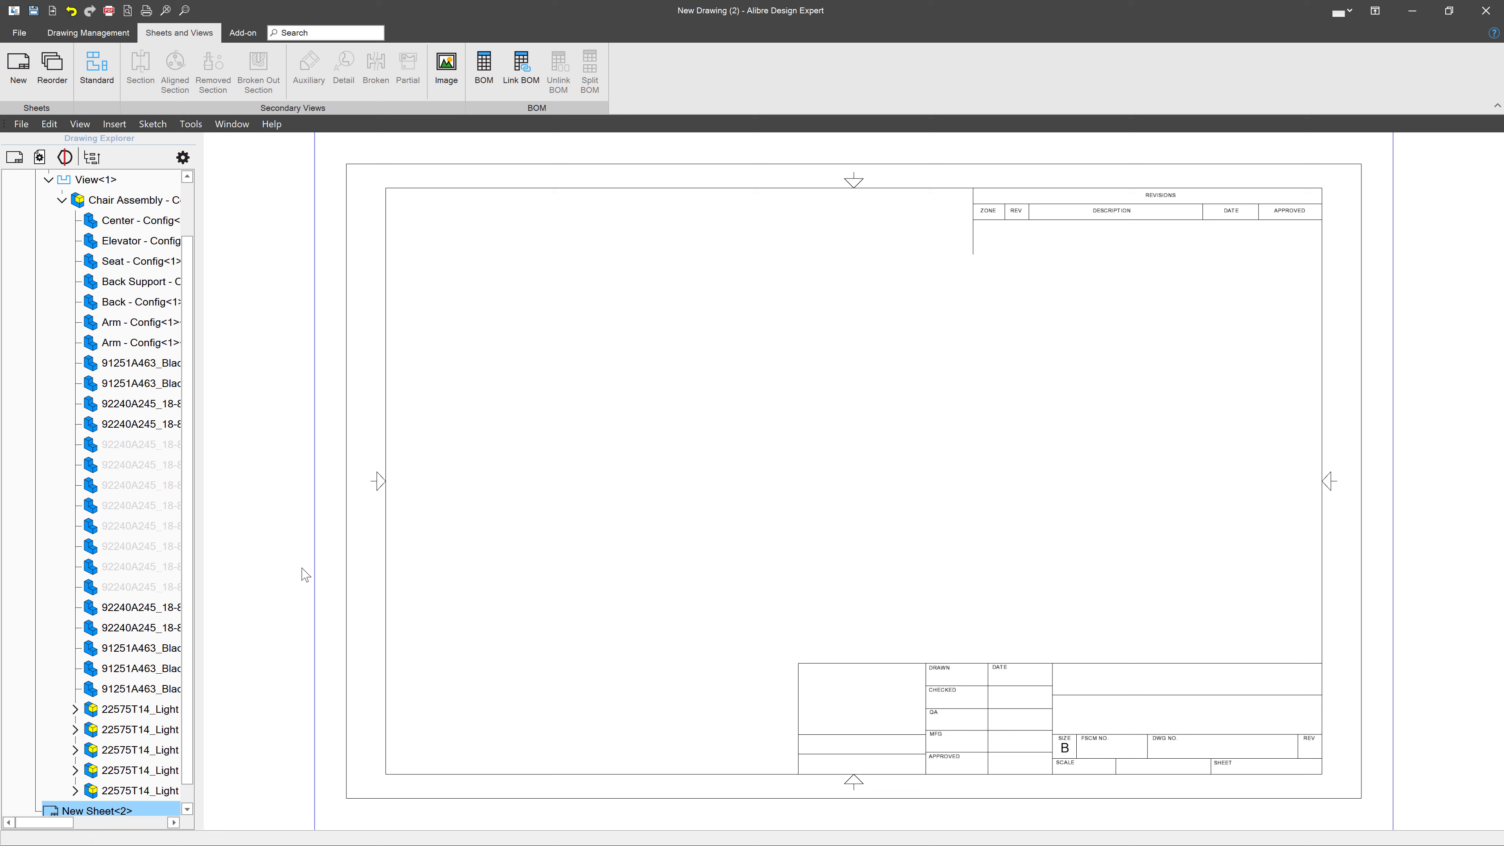
# - Try the ANSI B Sh2 template for another sheet, cancel it, and save the drawing
pyautogui.click(19, 65)
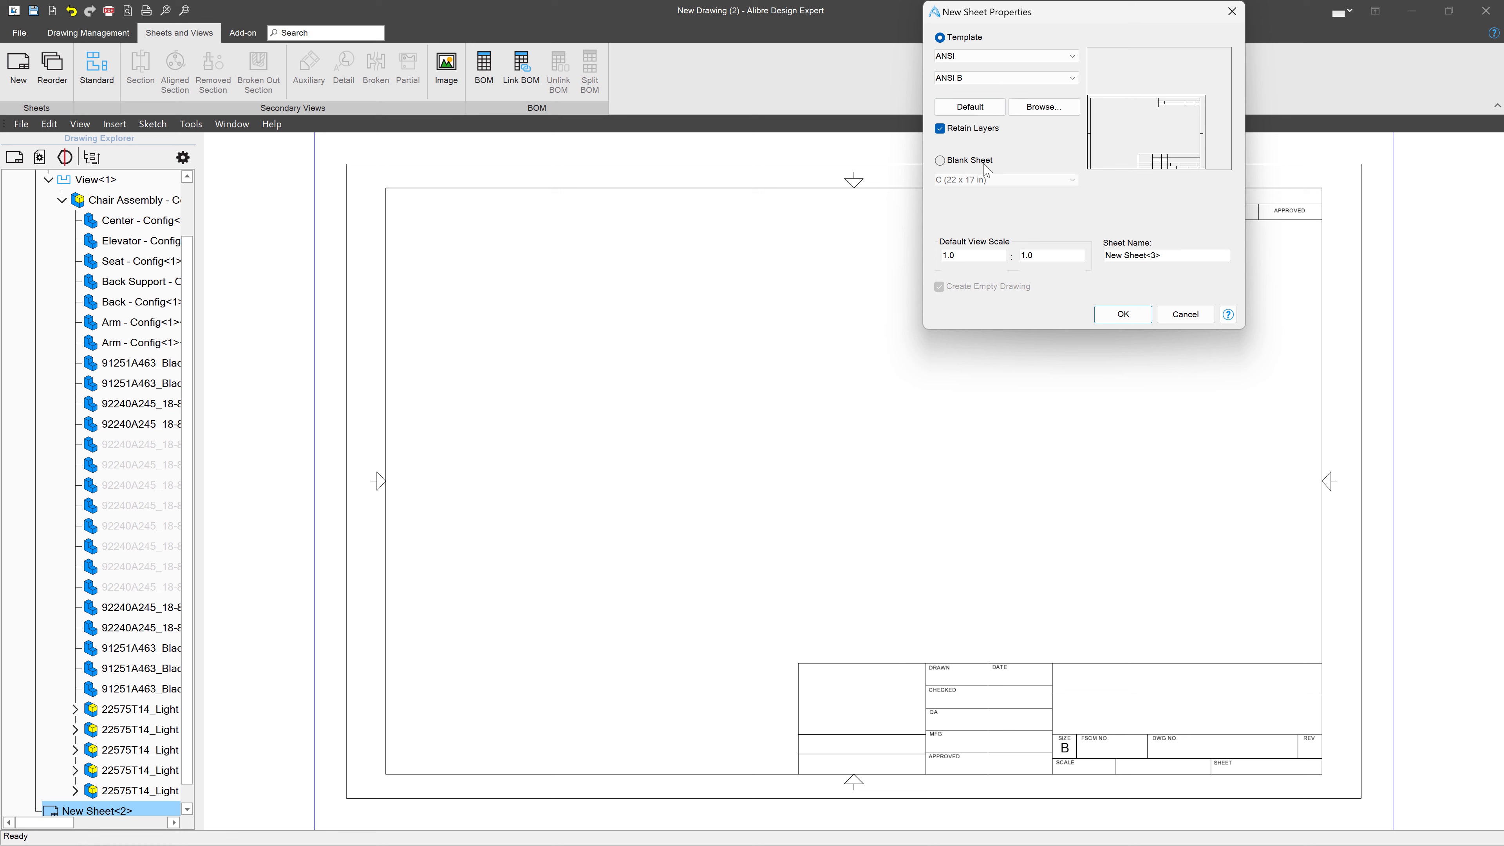
pyautogui.click(1065, 78)
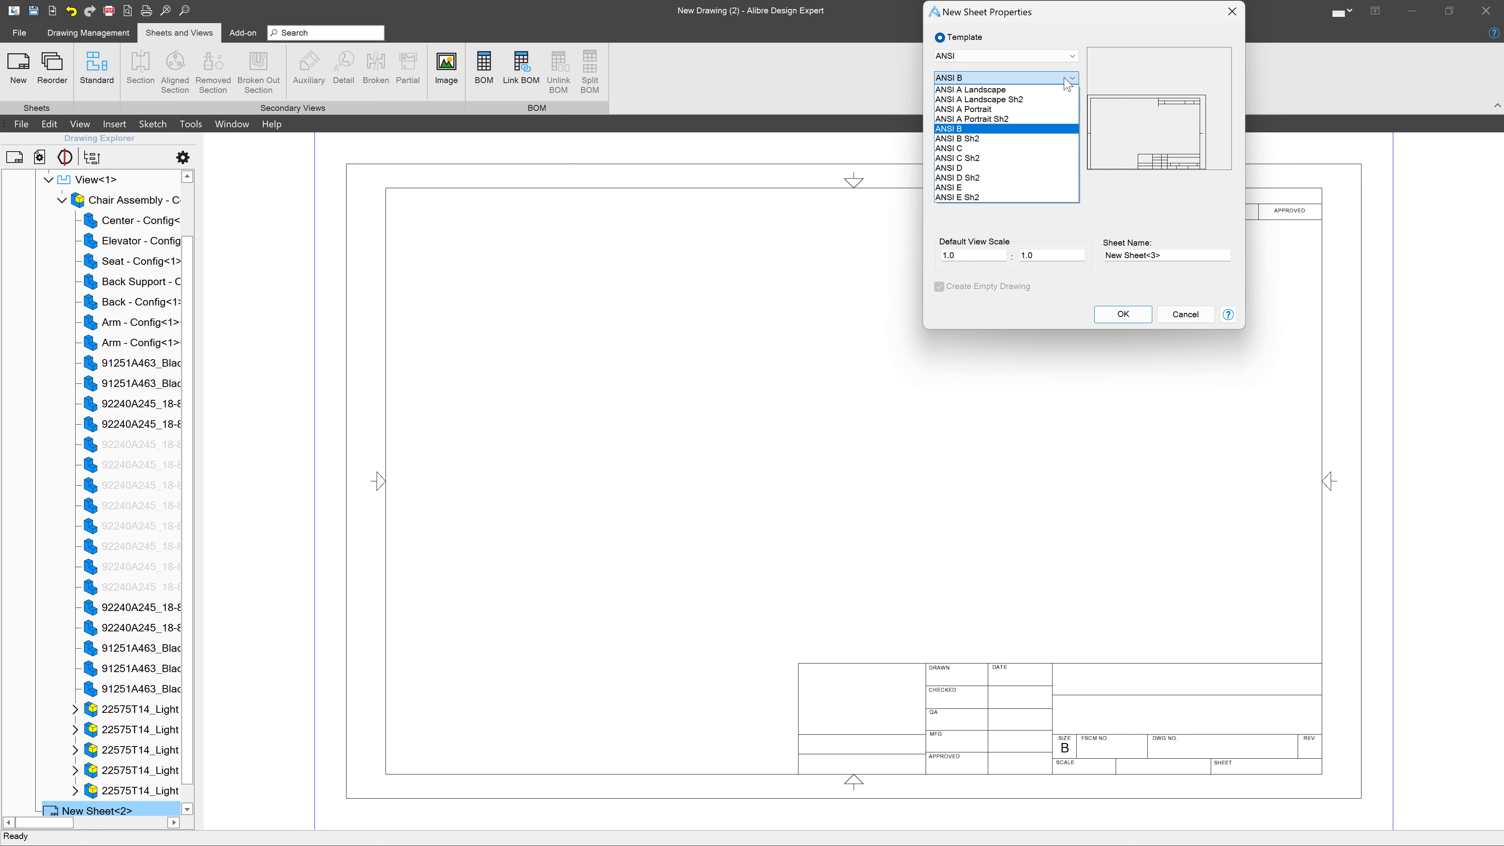
pyautogui.click(974, 139)
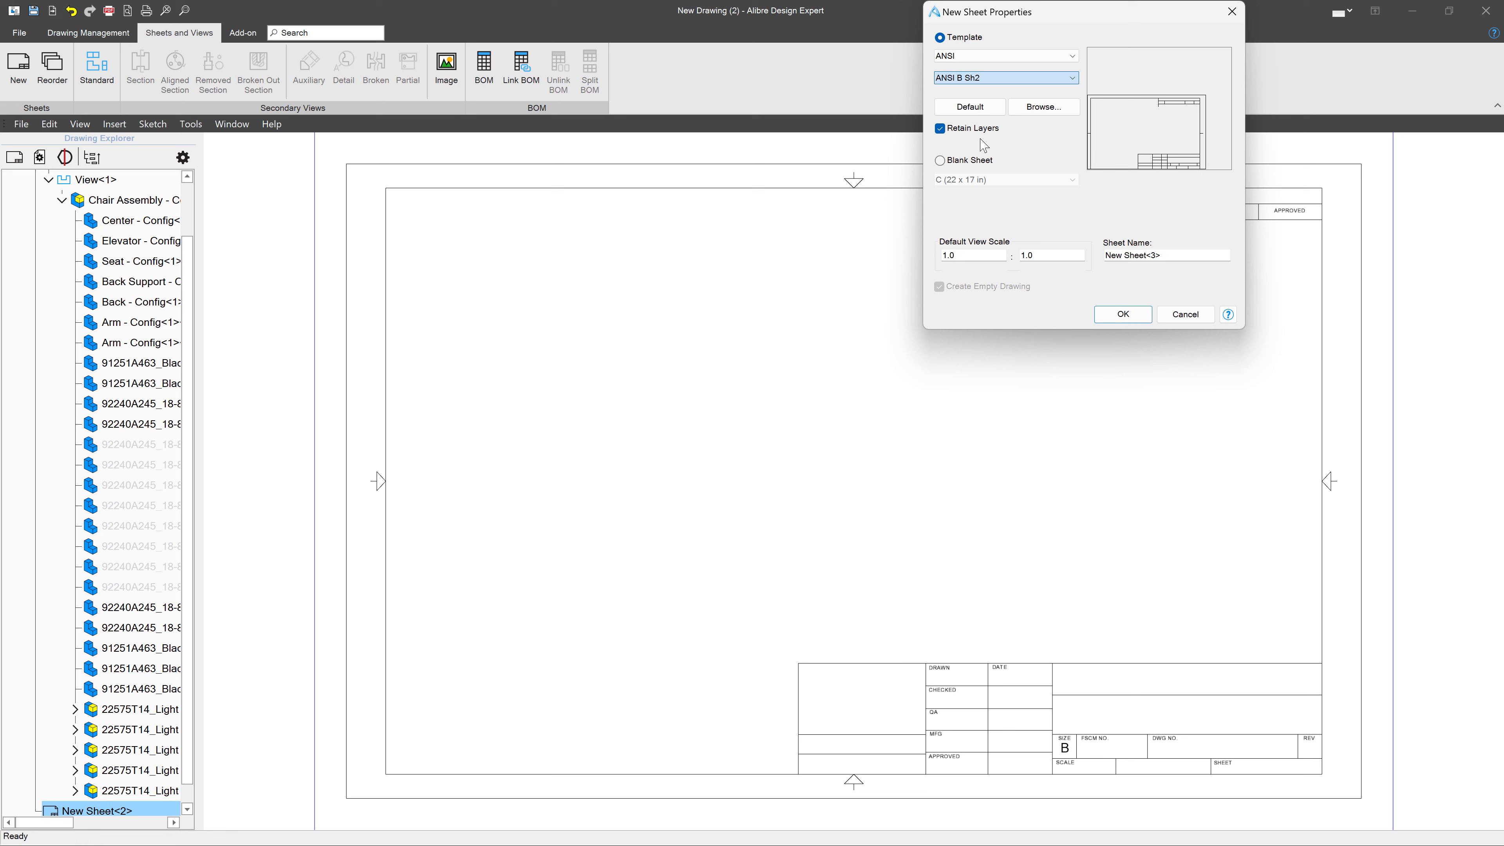
pyautogui.click(1183, 312)
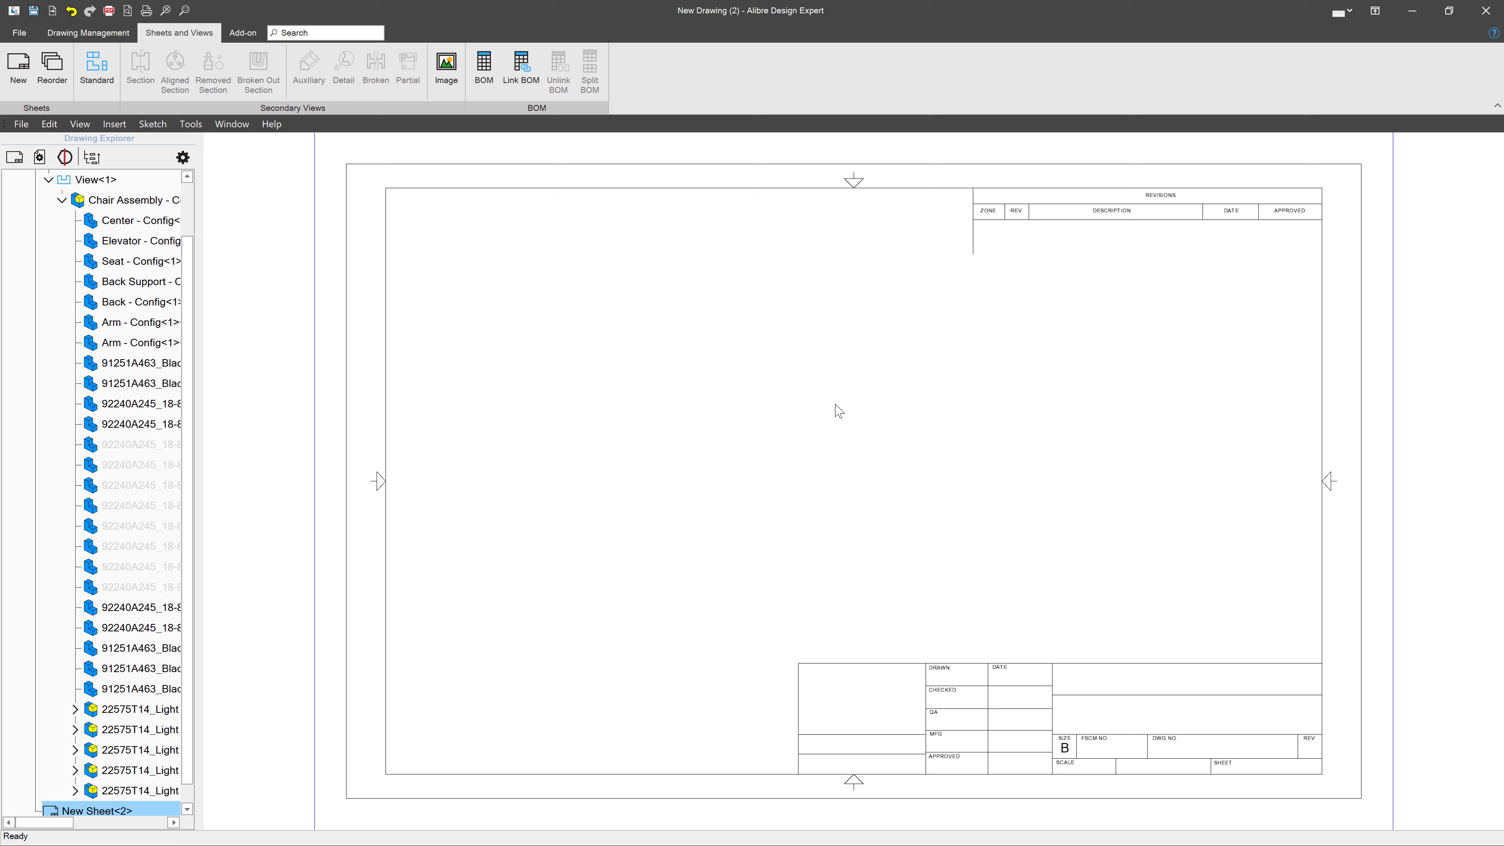
pyautogui.hotkey('ctrl', 's')
# - Place an isometric standard view using the Step 2 Base Bolts exploded state on New Sheet<2>
pyautogui.click(89, 33)
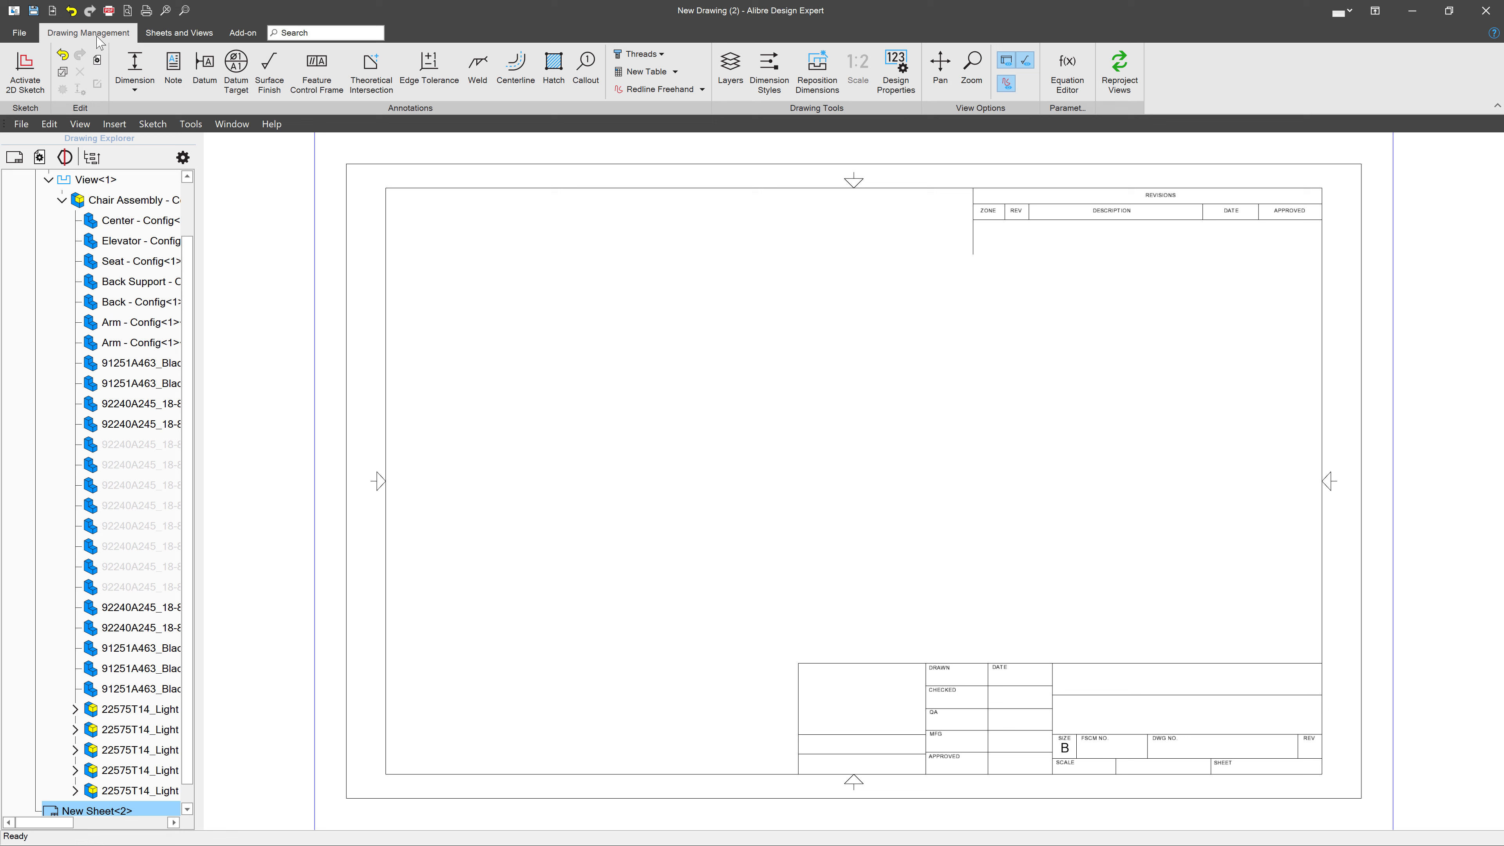
pyautogui.click(195, 34)
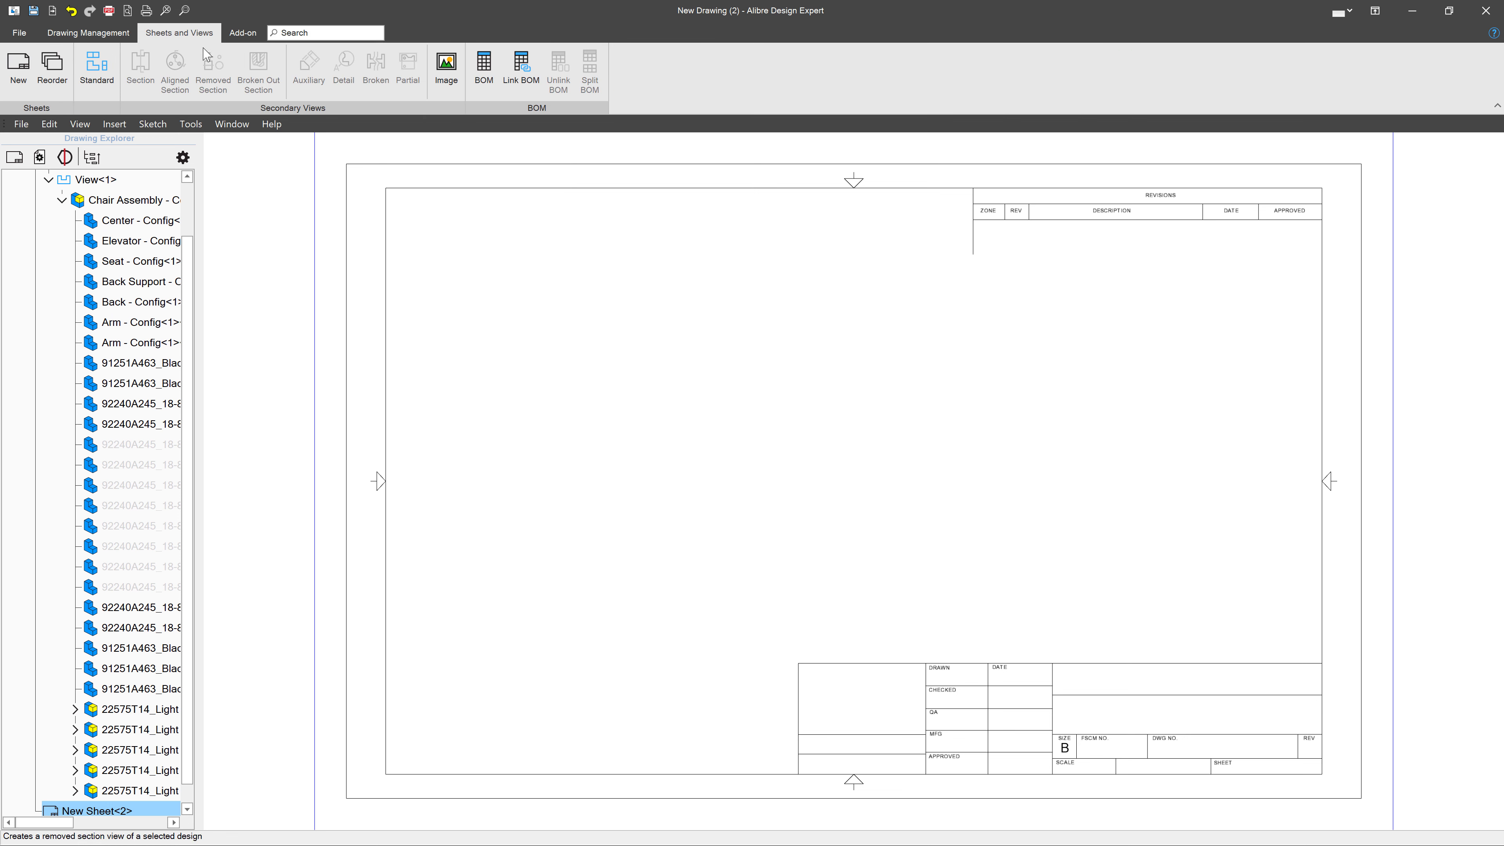
pyautogui.click(95, 66)
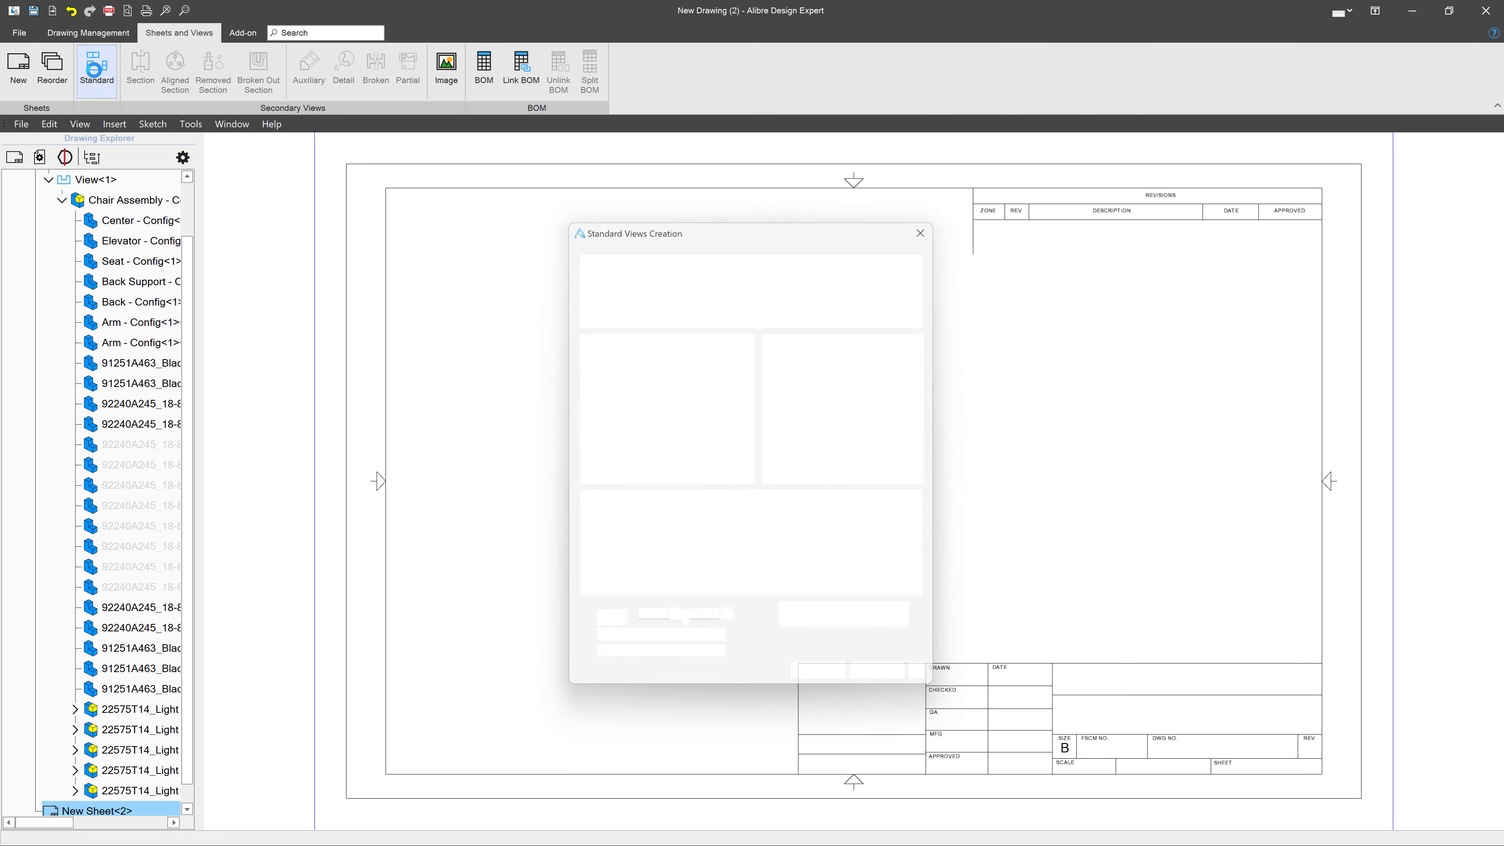
pyautogui.click(829, 309)
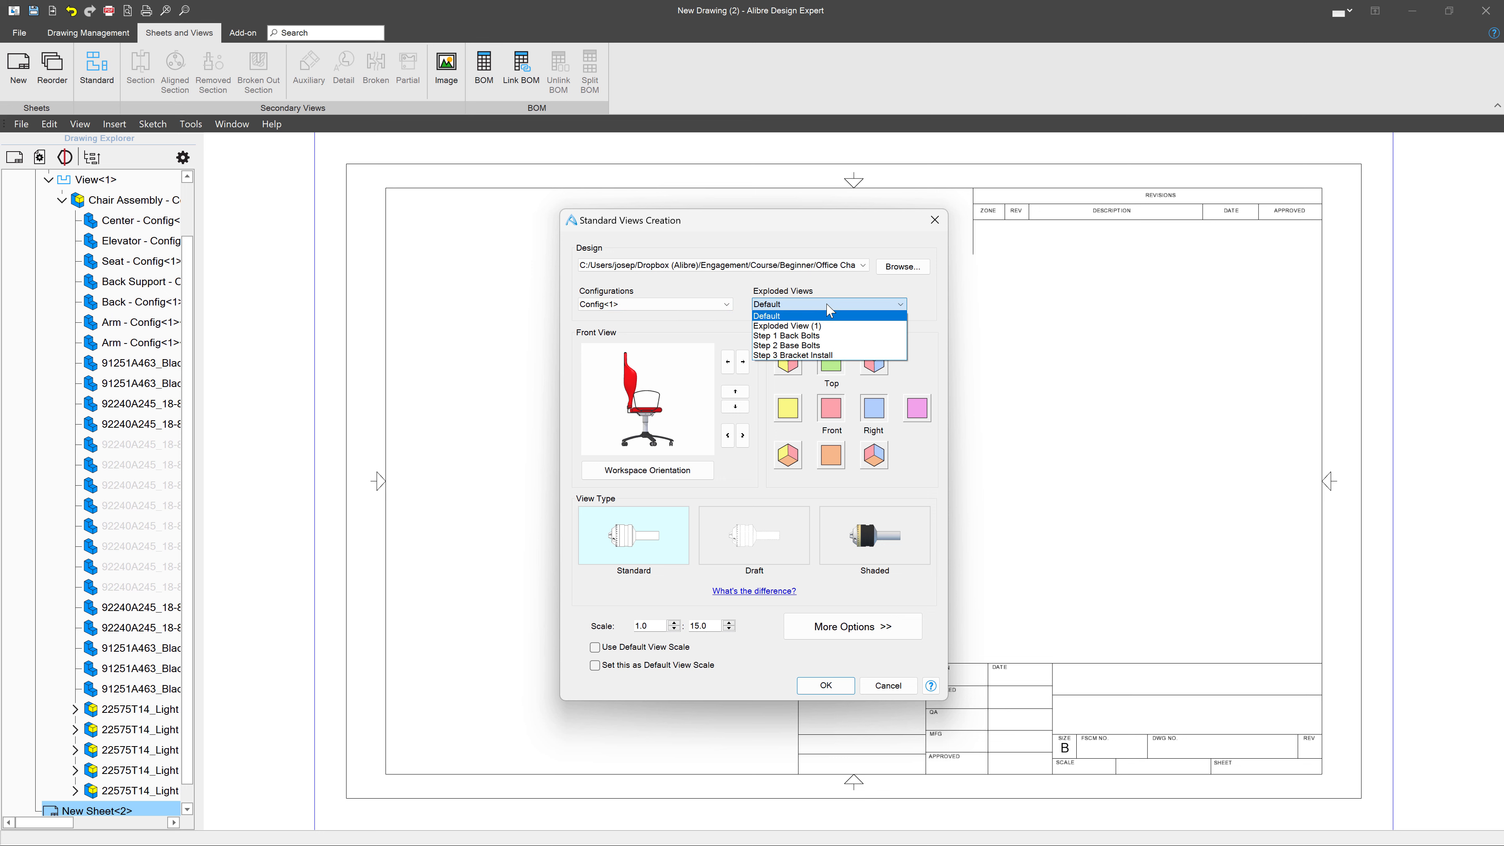
pyautogui.click(815, 346)
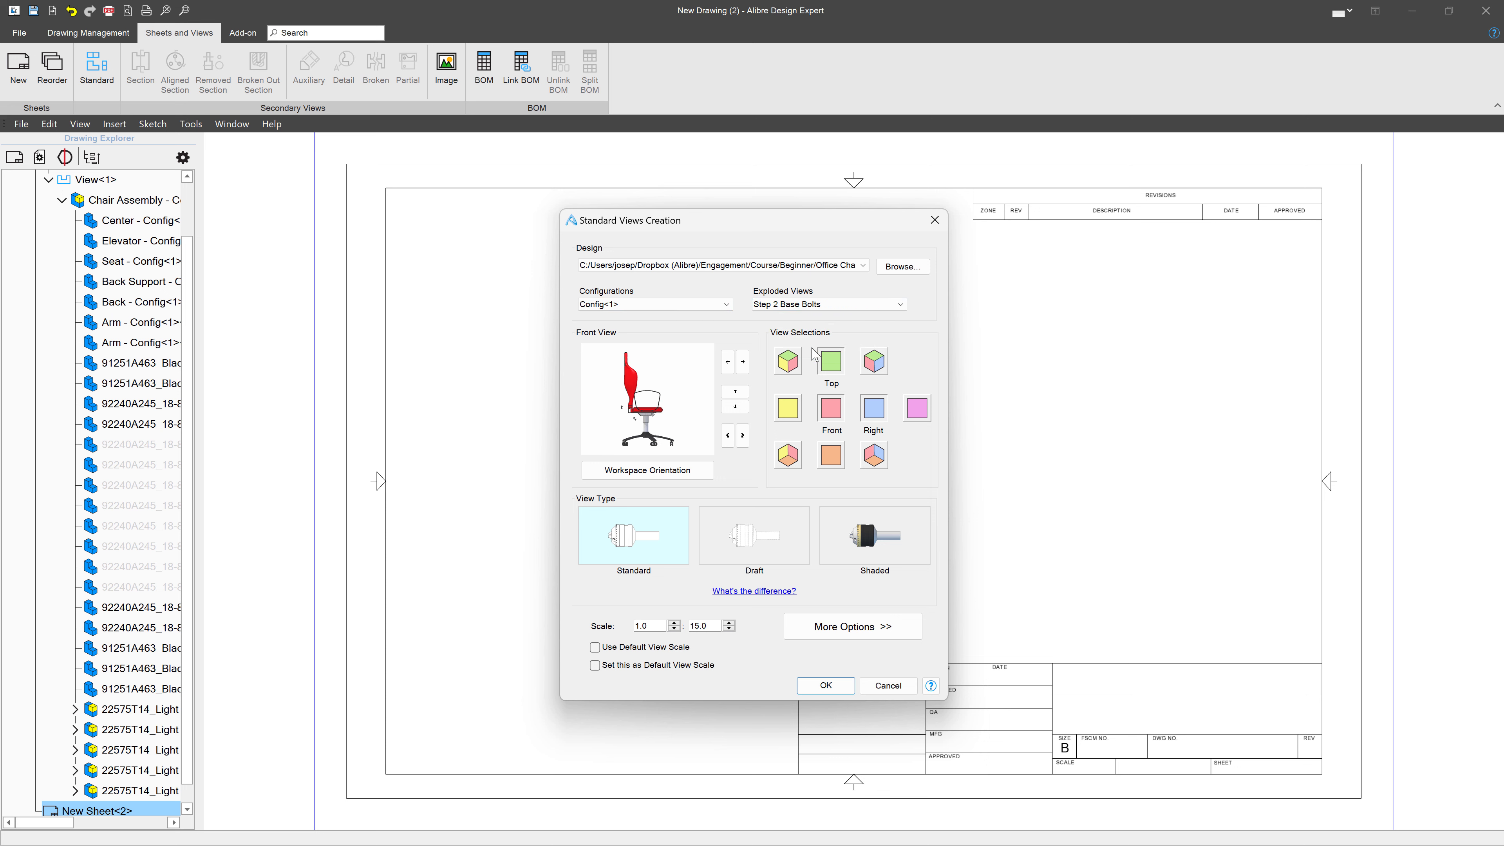
pyautogui.click(828, 413)
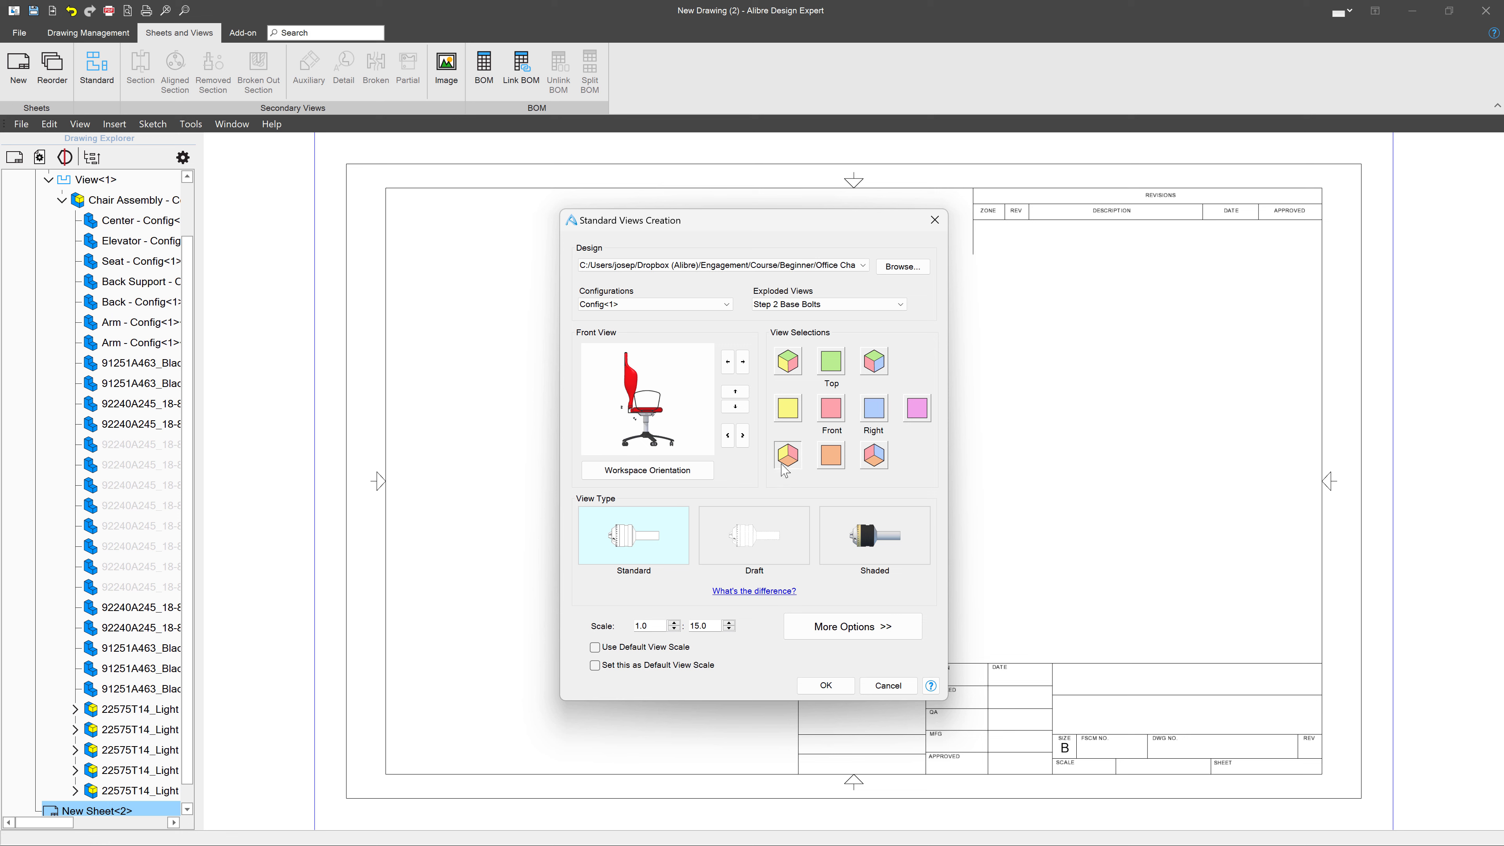
pyautogui.click(827, 693)
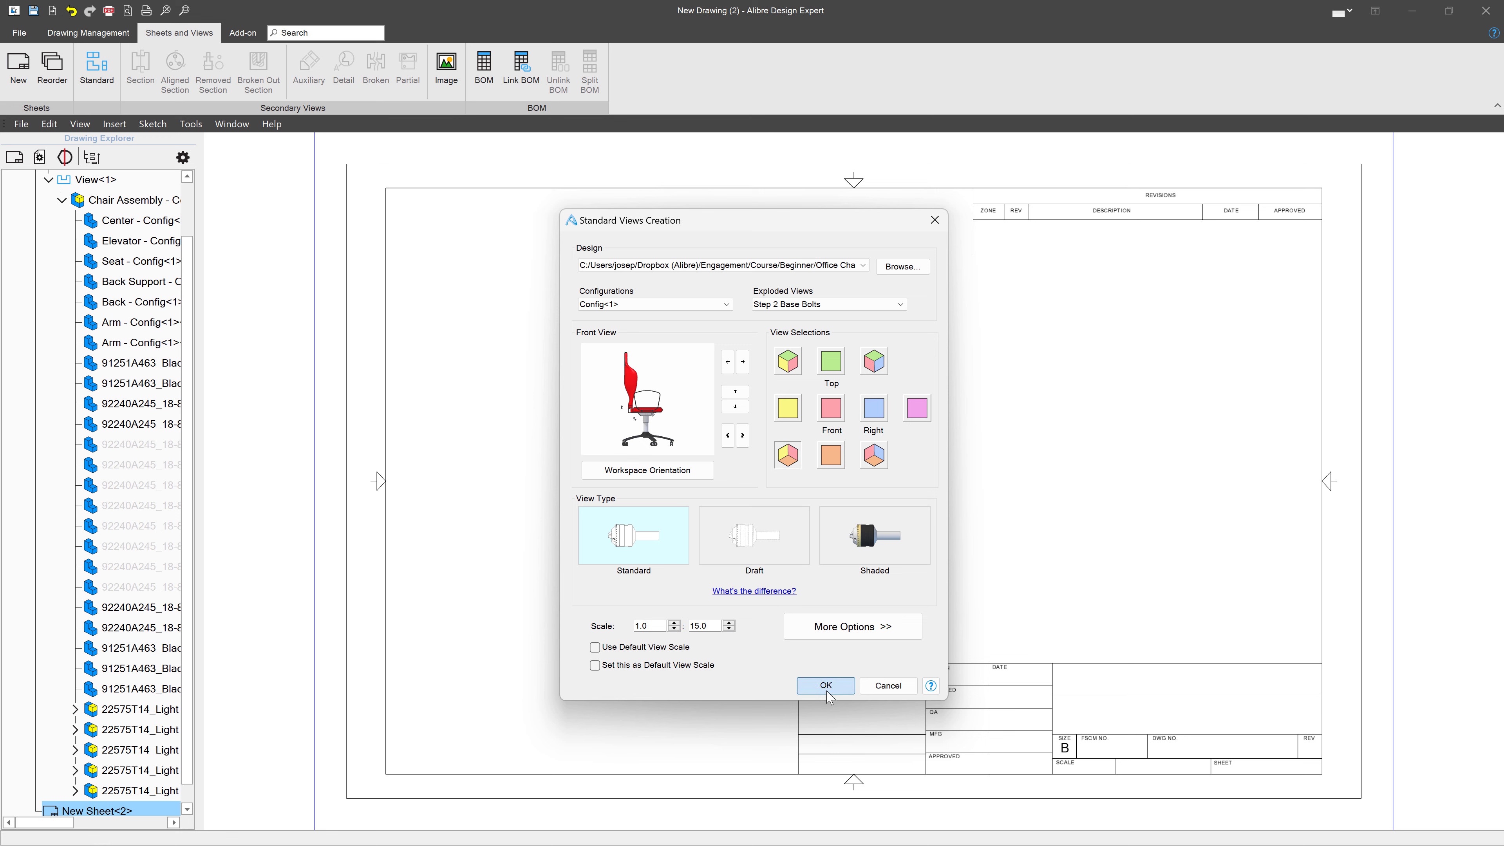
pyautogui.click(817, 430)
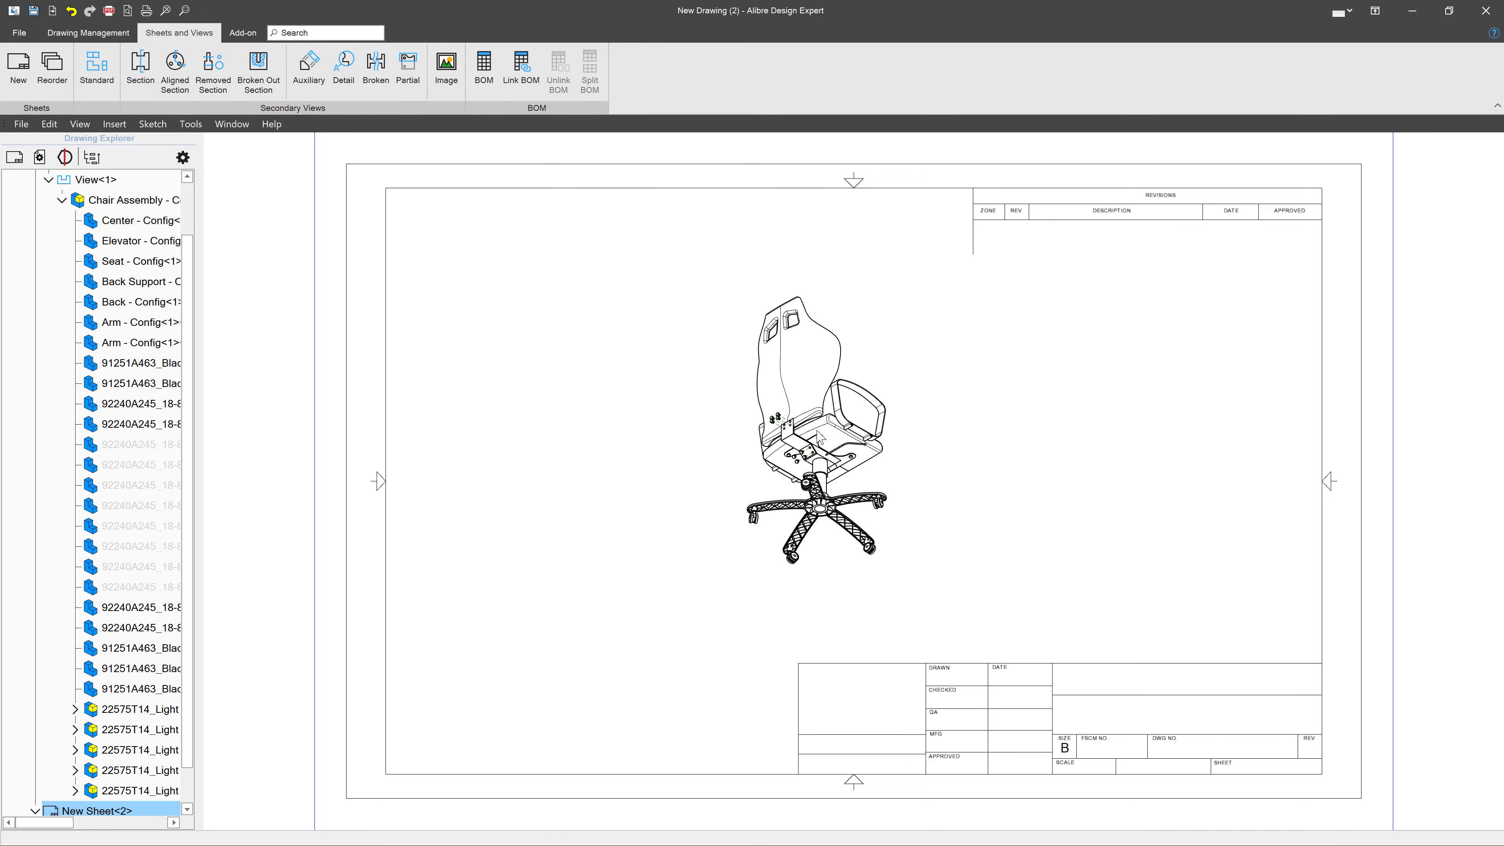
pyautogui.scroll(6, 770, 415)
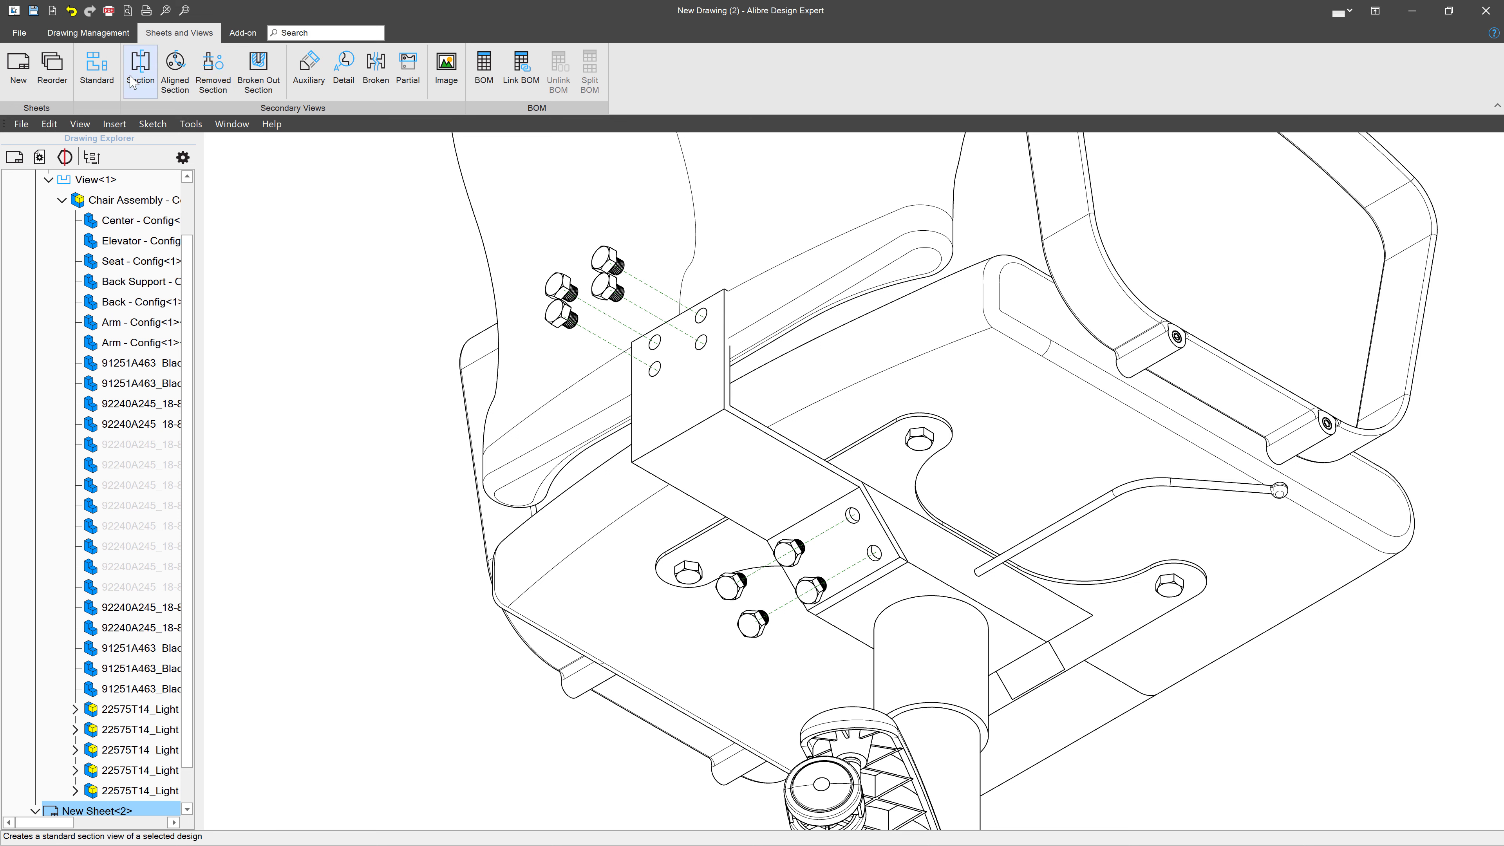
# - Sketch a rectangle around the bracket and bolts and crop the isometric view to it
pyautogui.click(408, 89)
pyautogui.click(401, 272)
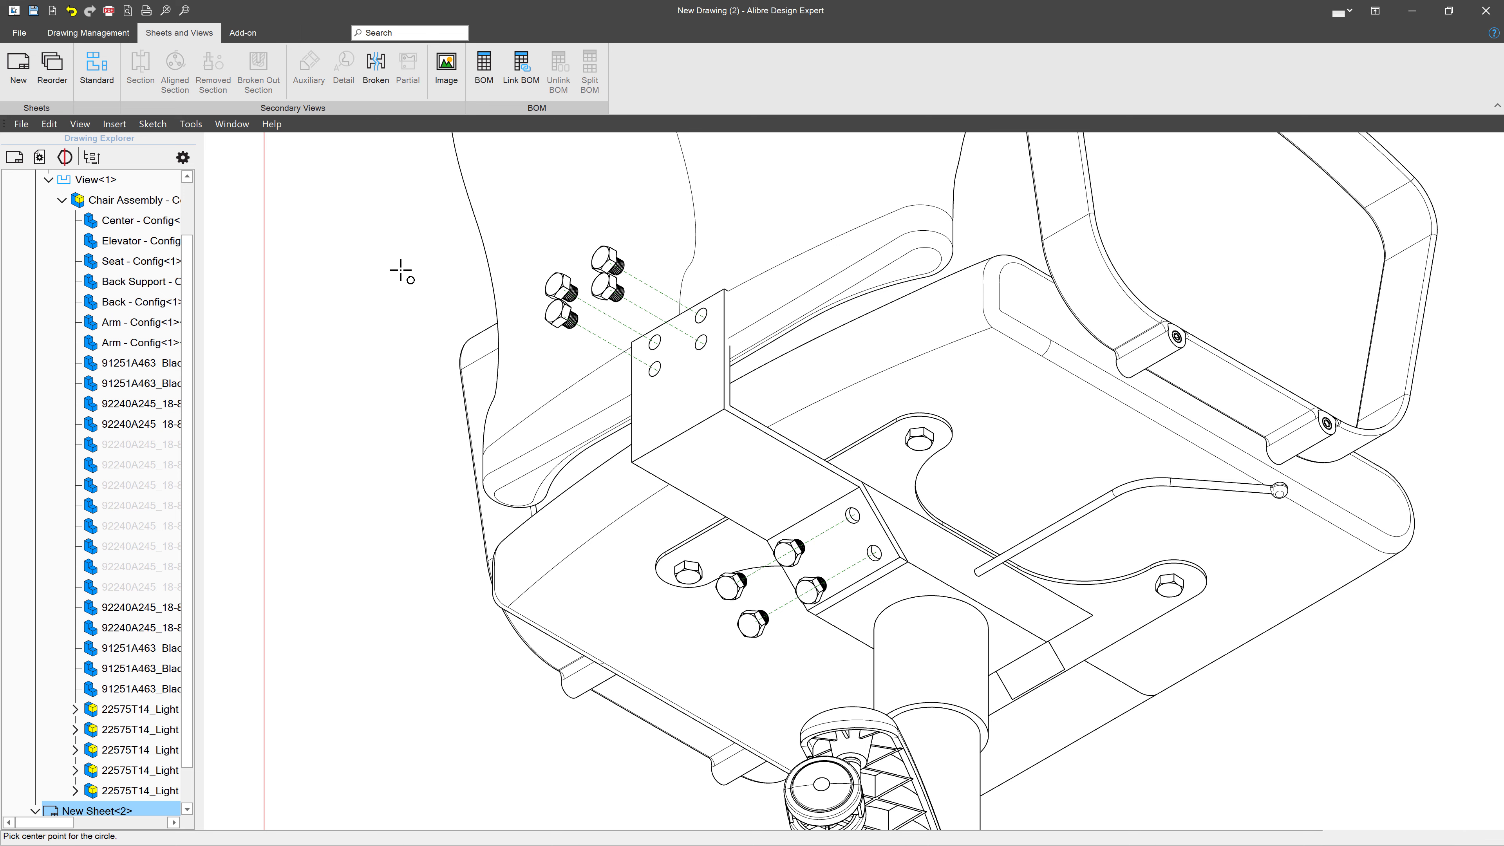
pyautogui.click(403, 243)
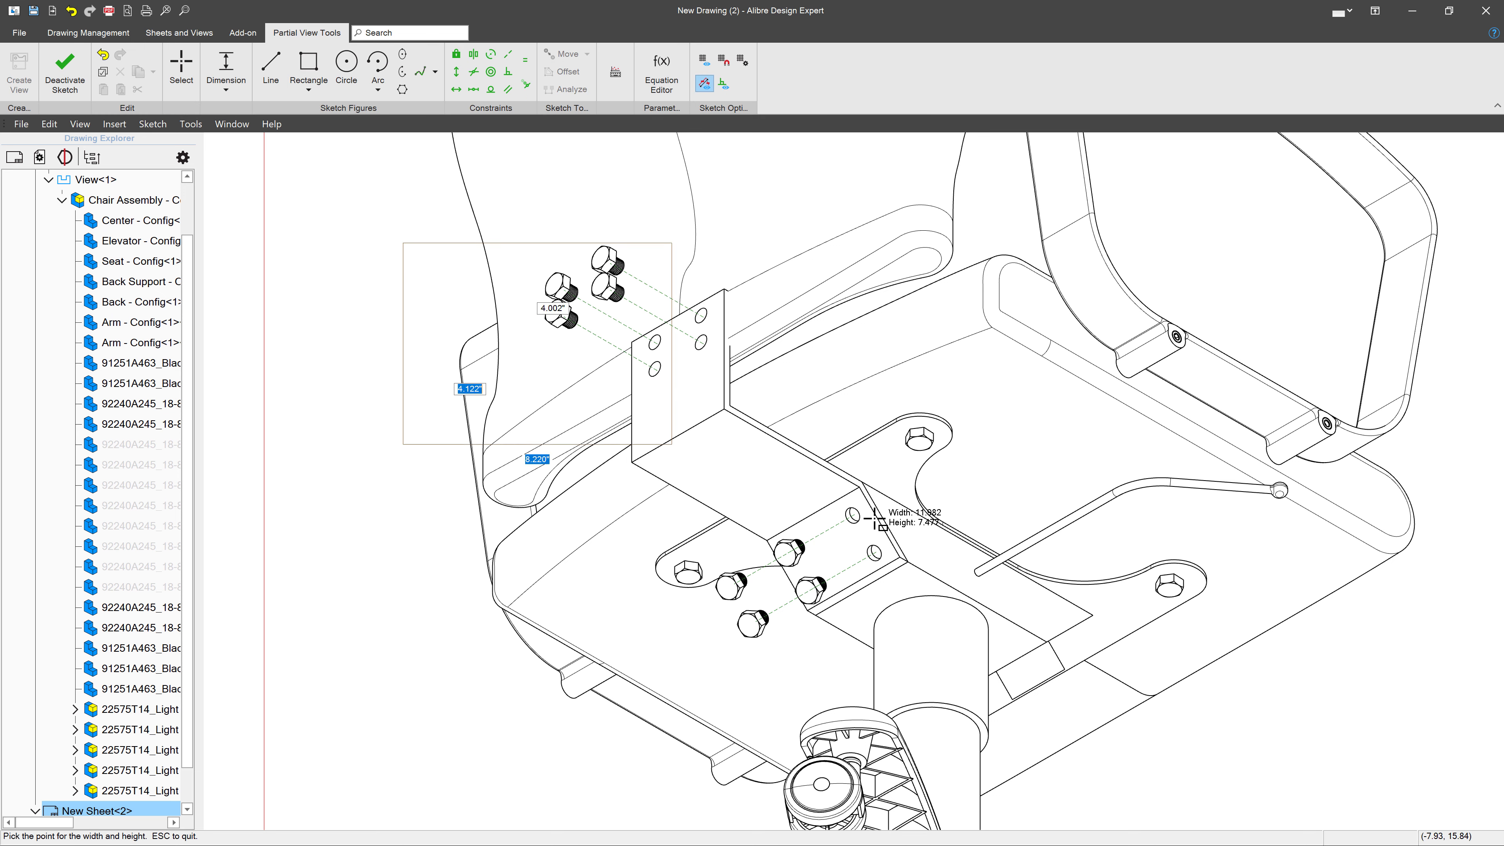
pyautogui.click(1171, 713)
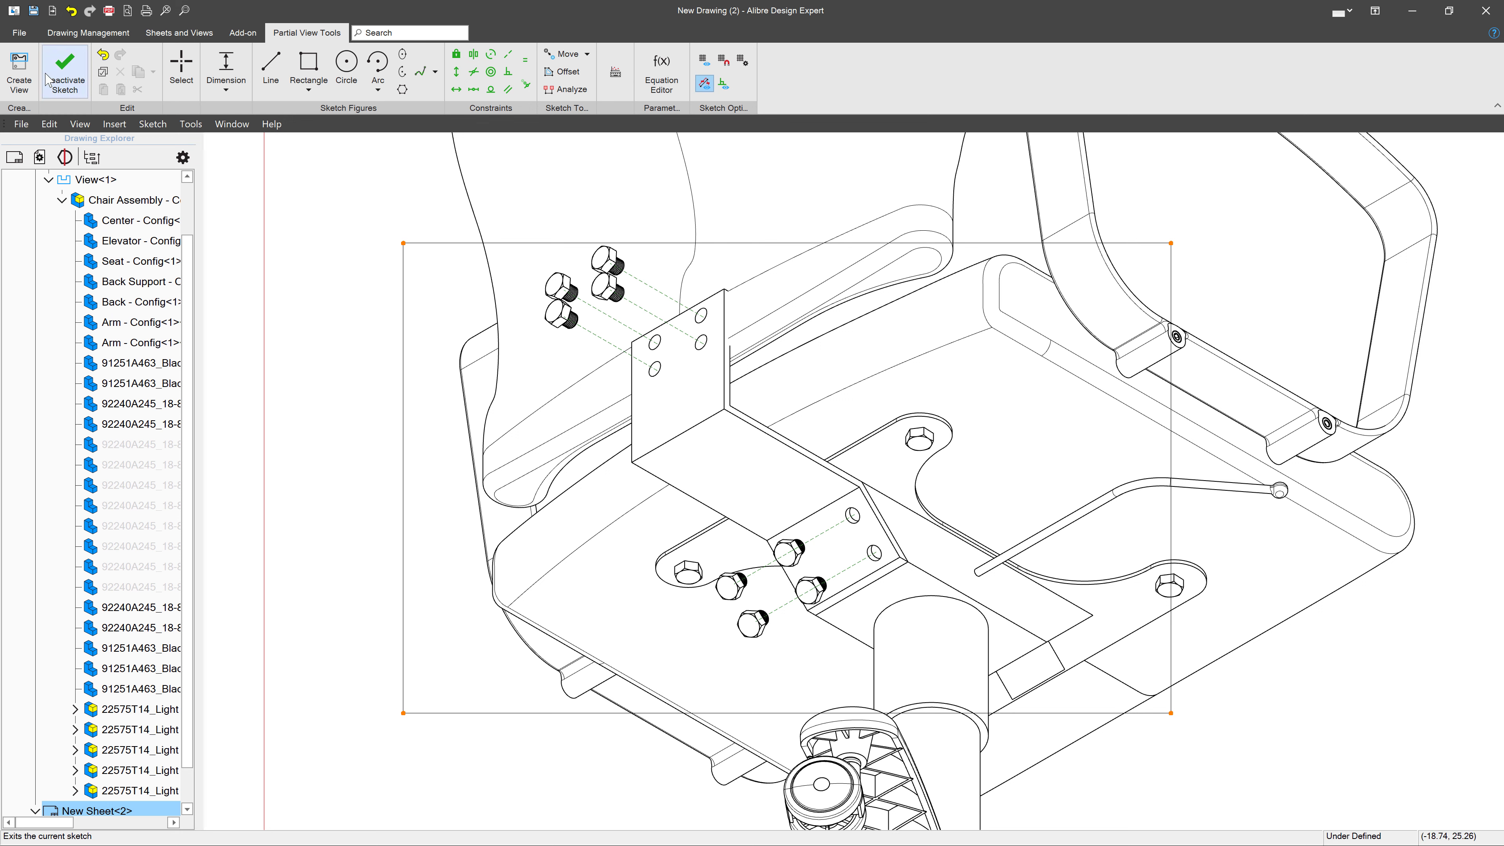
pyautogui.click(64, 72)
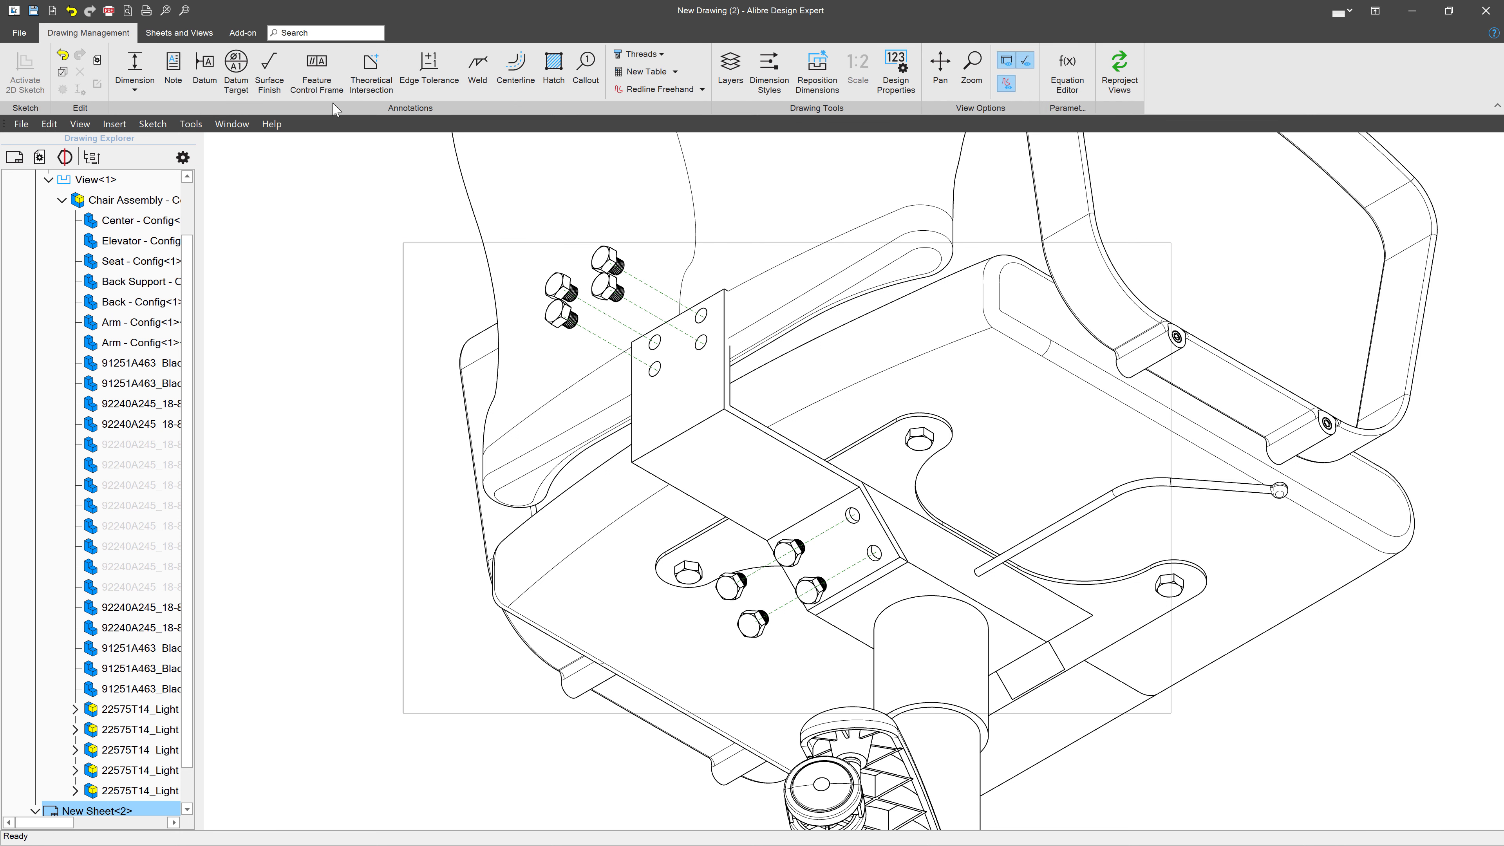
pyautogui.click(179, 32)
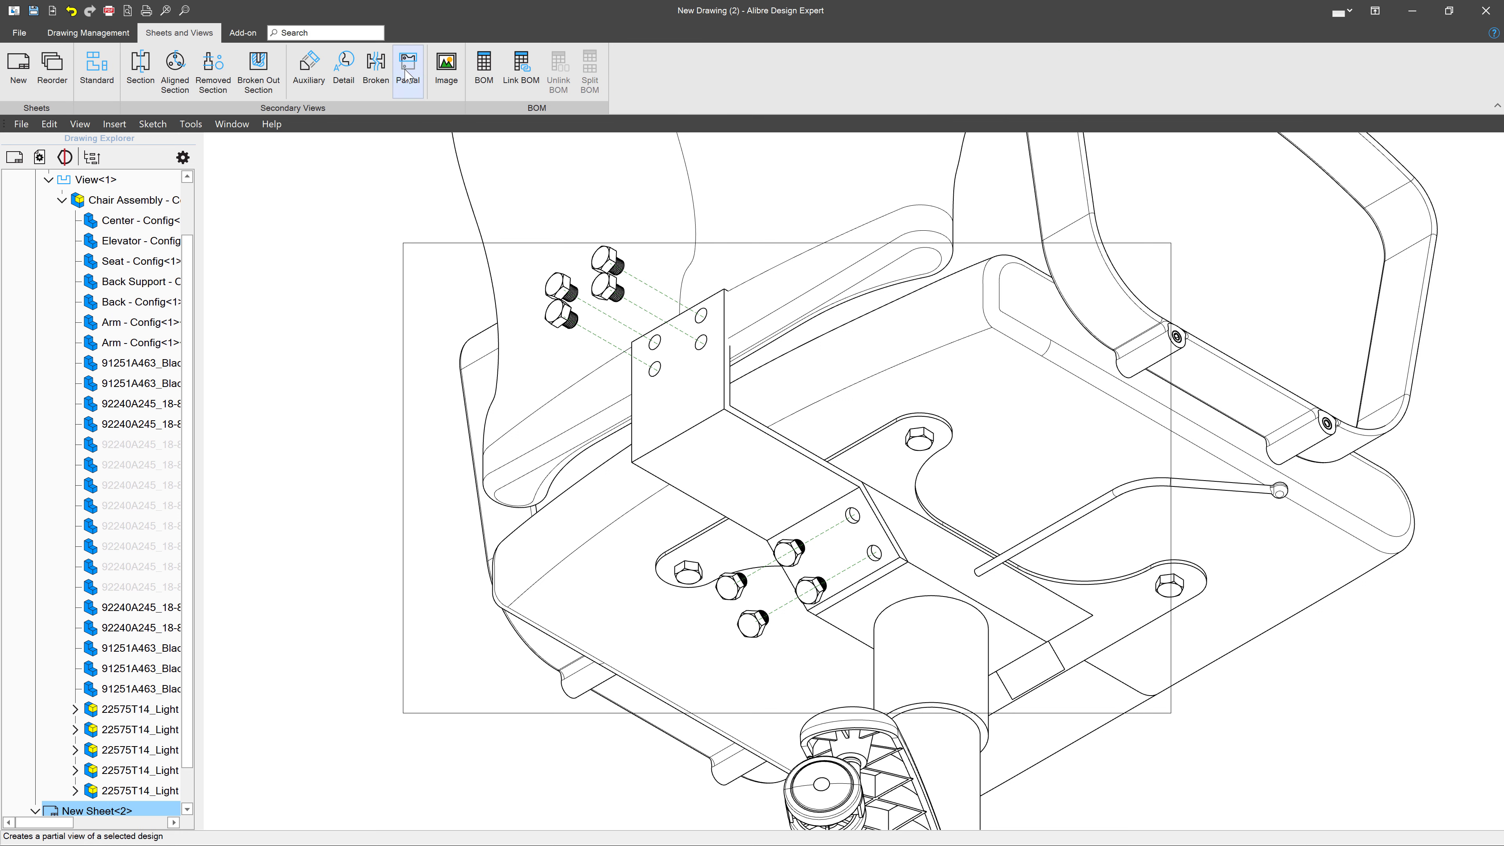
pyautogui.click(407, 94)
pyautogui.click(430, 243)
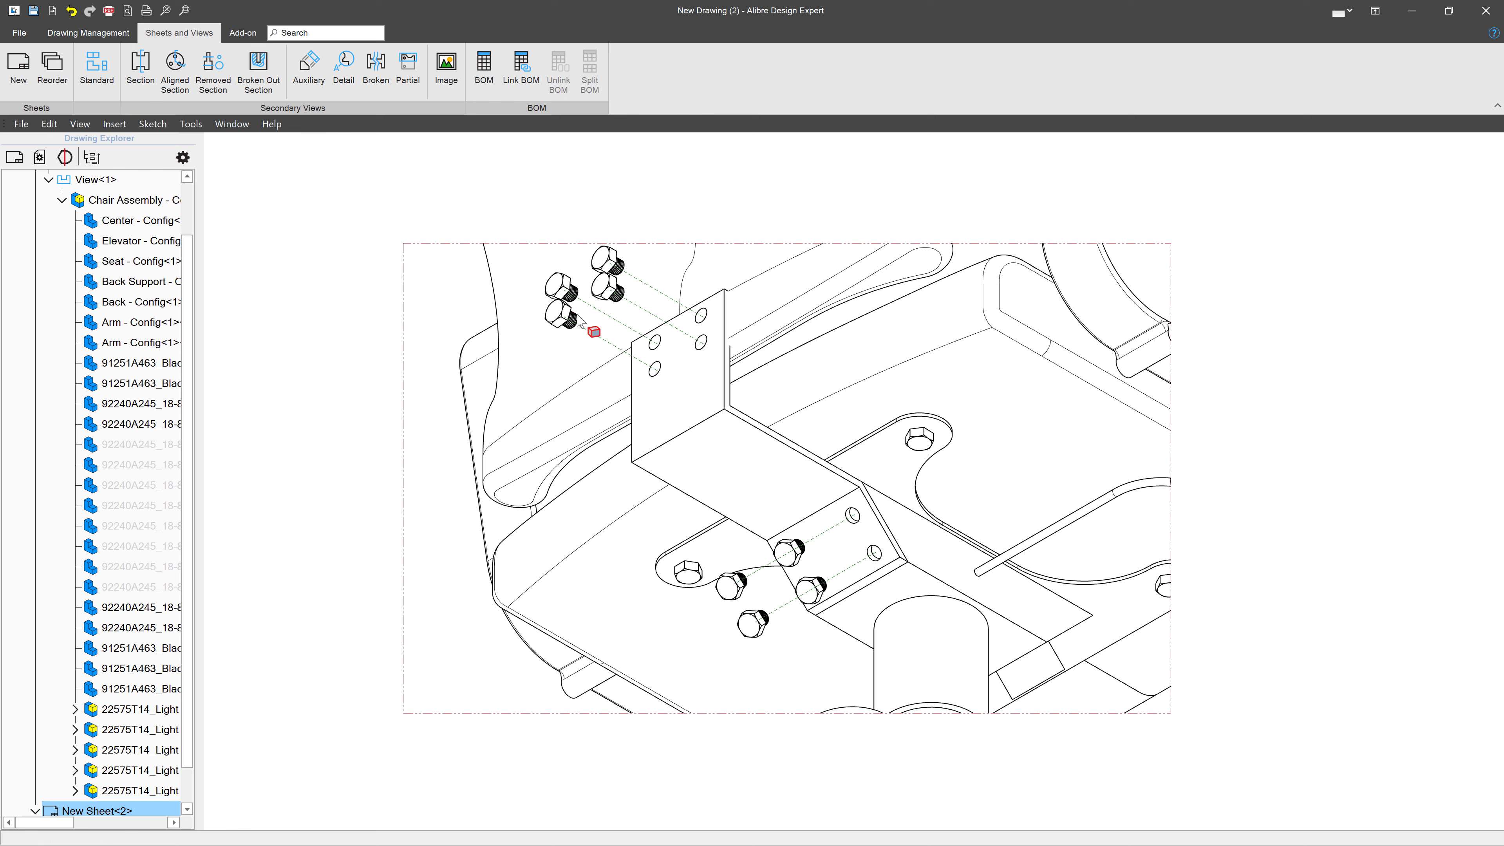
pyautogui.scroll(-3, 586, 323)
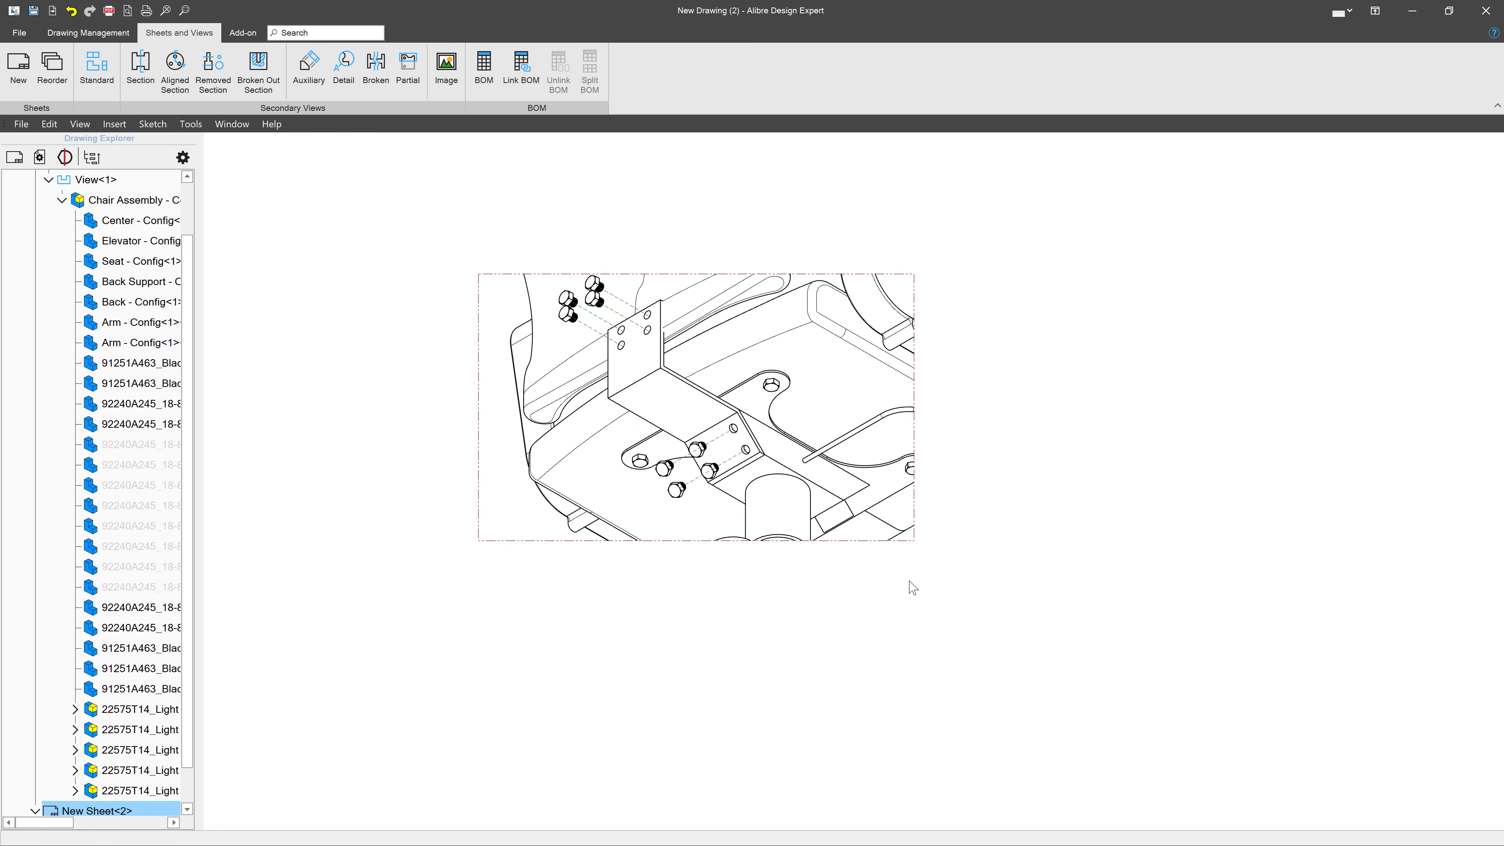
pyautogui.scroll(-5, 427, 495)
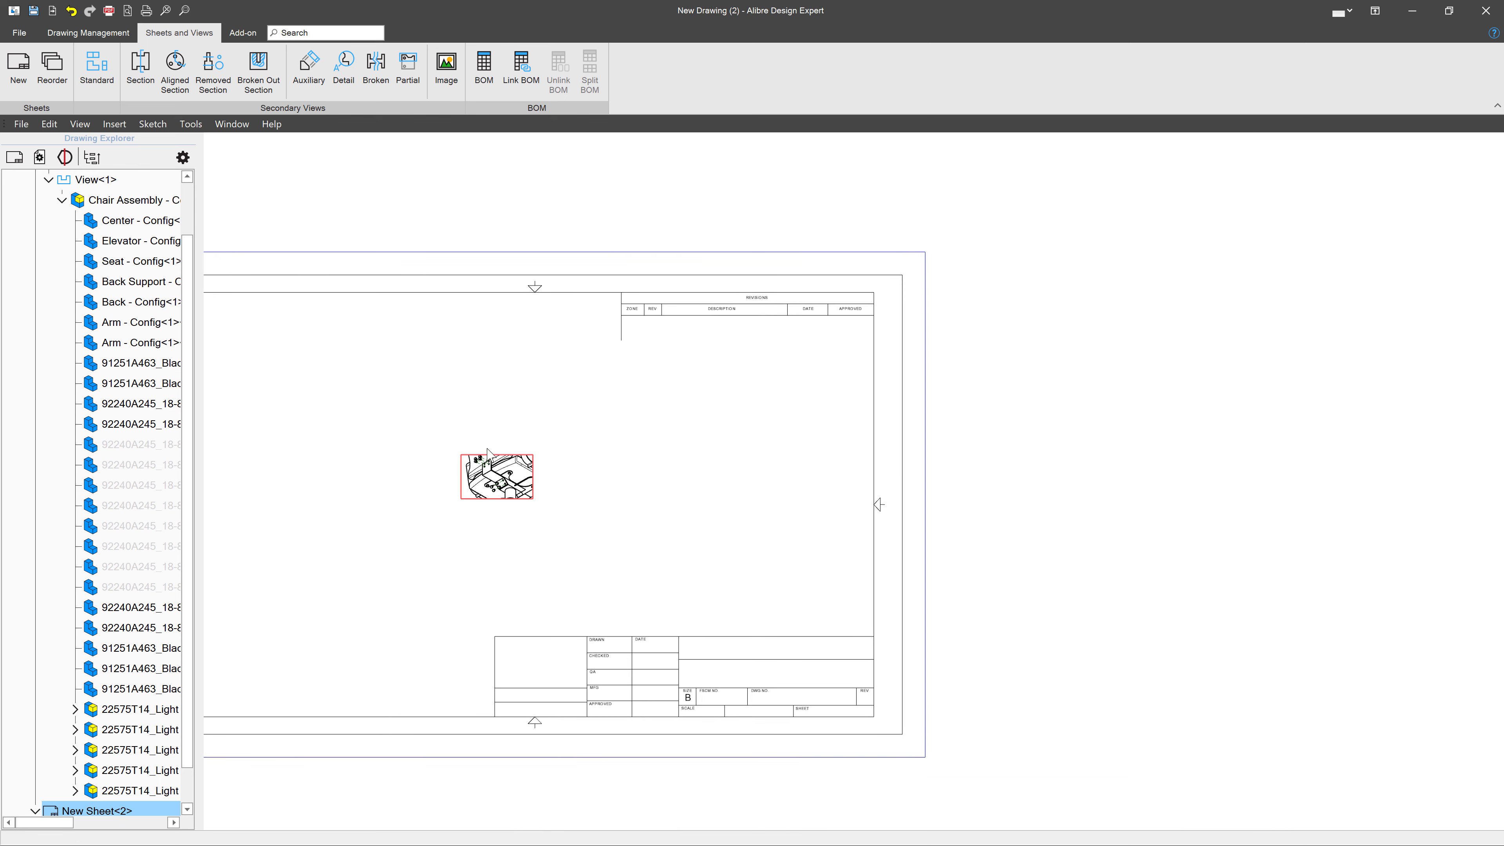
pyautogui.click(96, 68)
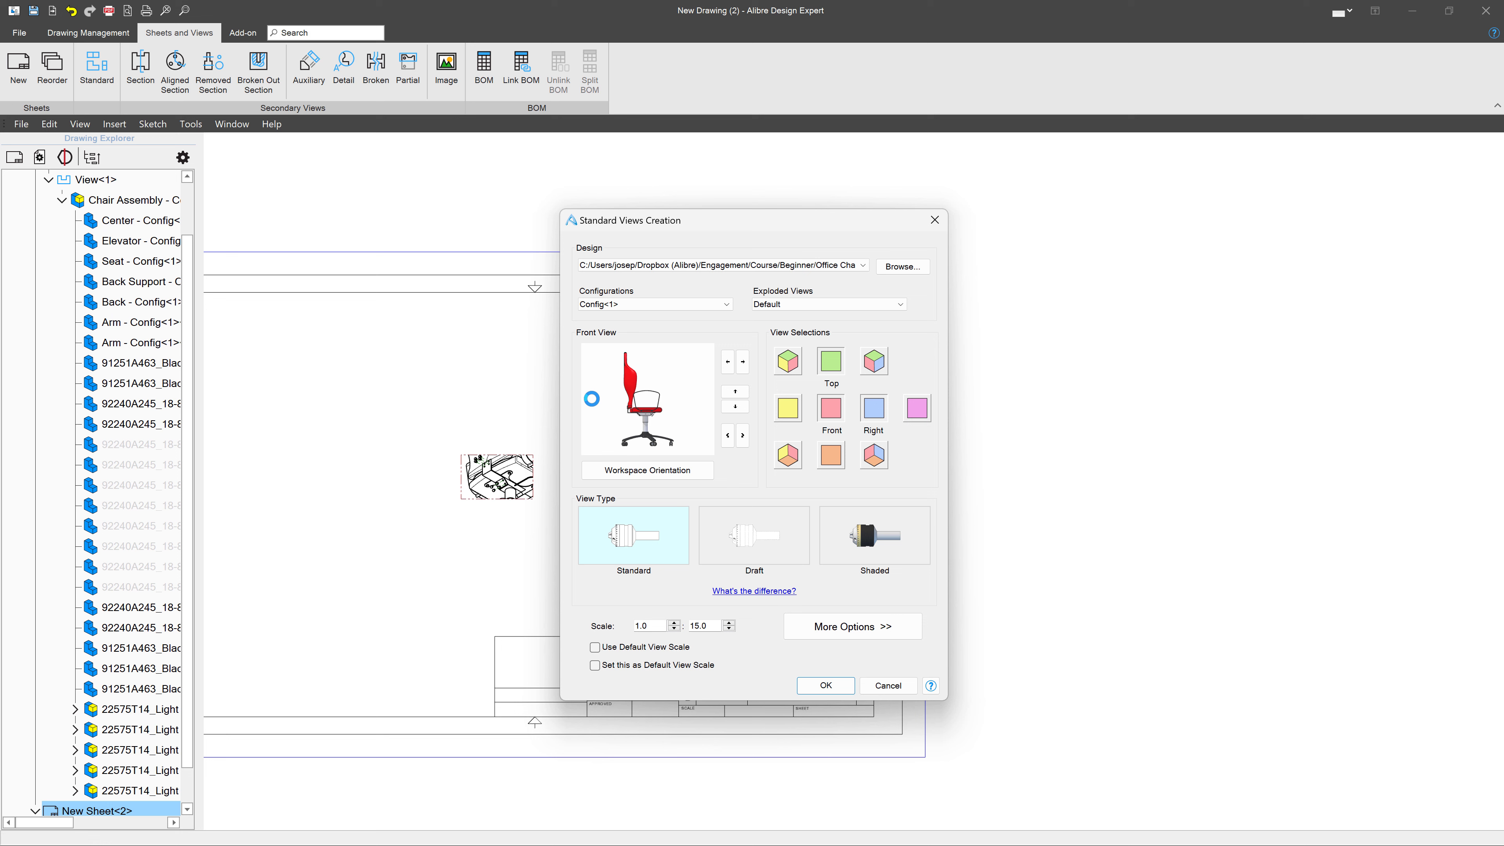
pyautogui.click(827, 304)
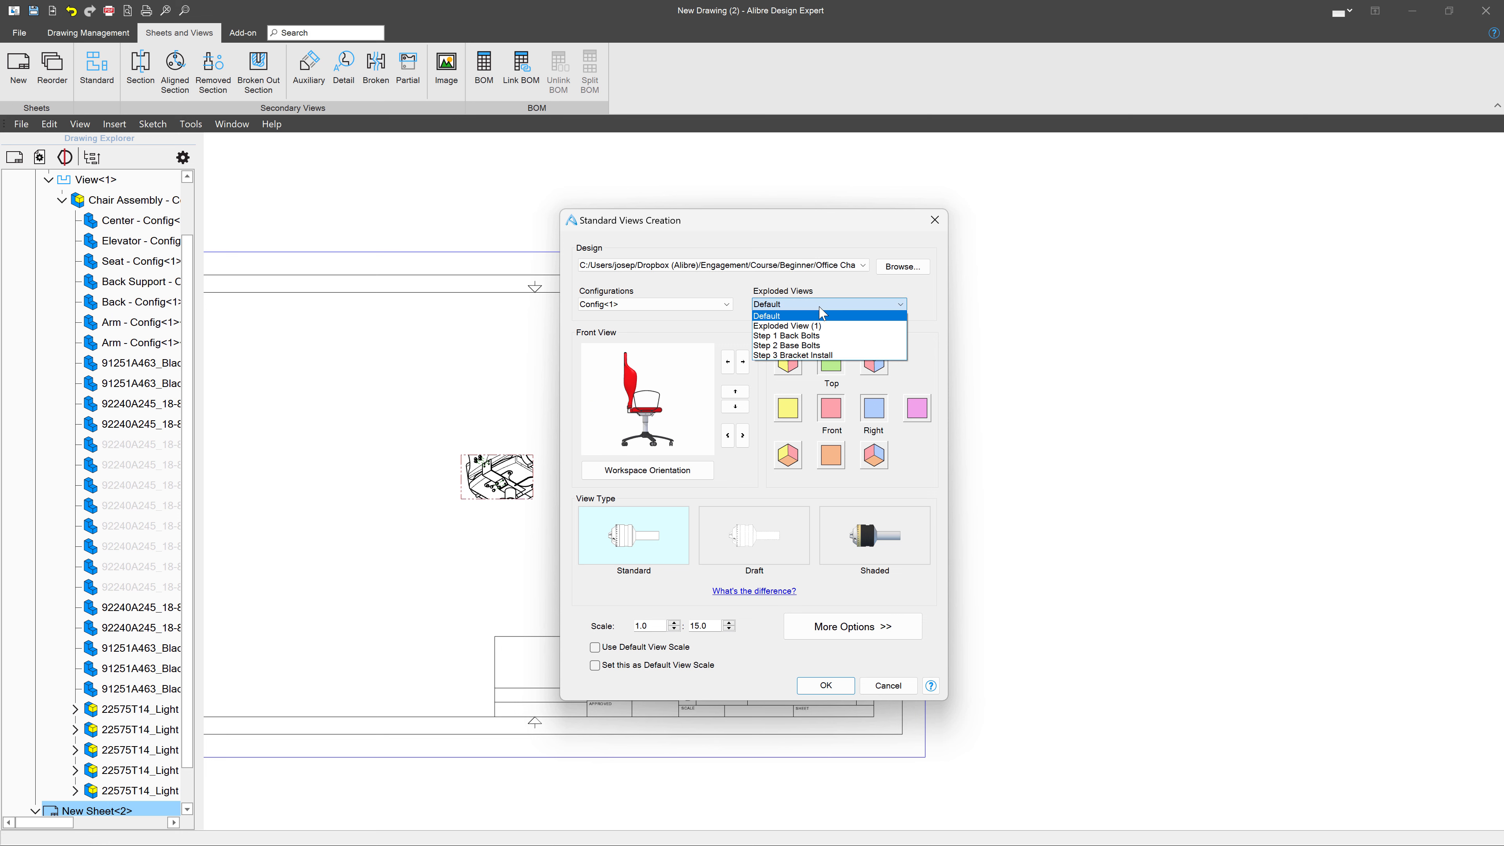
pyautogui.click(816, 327)
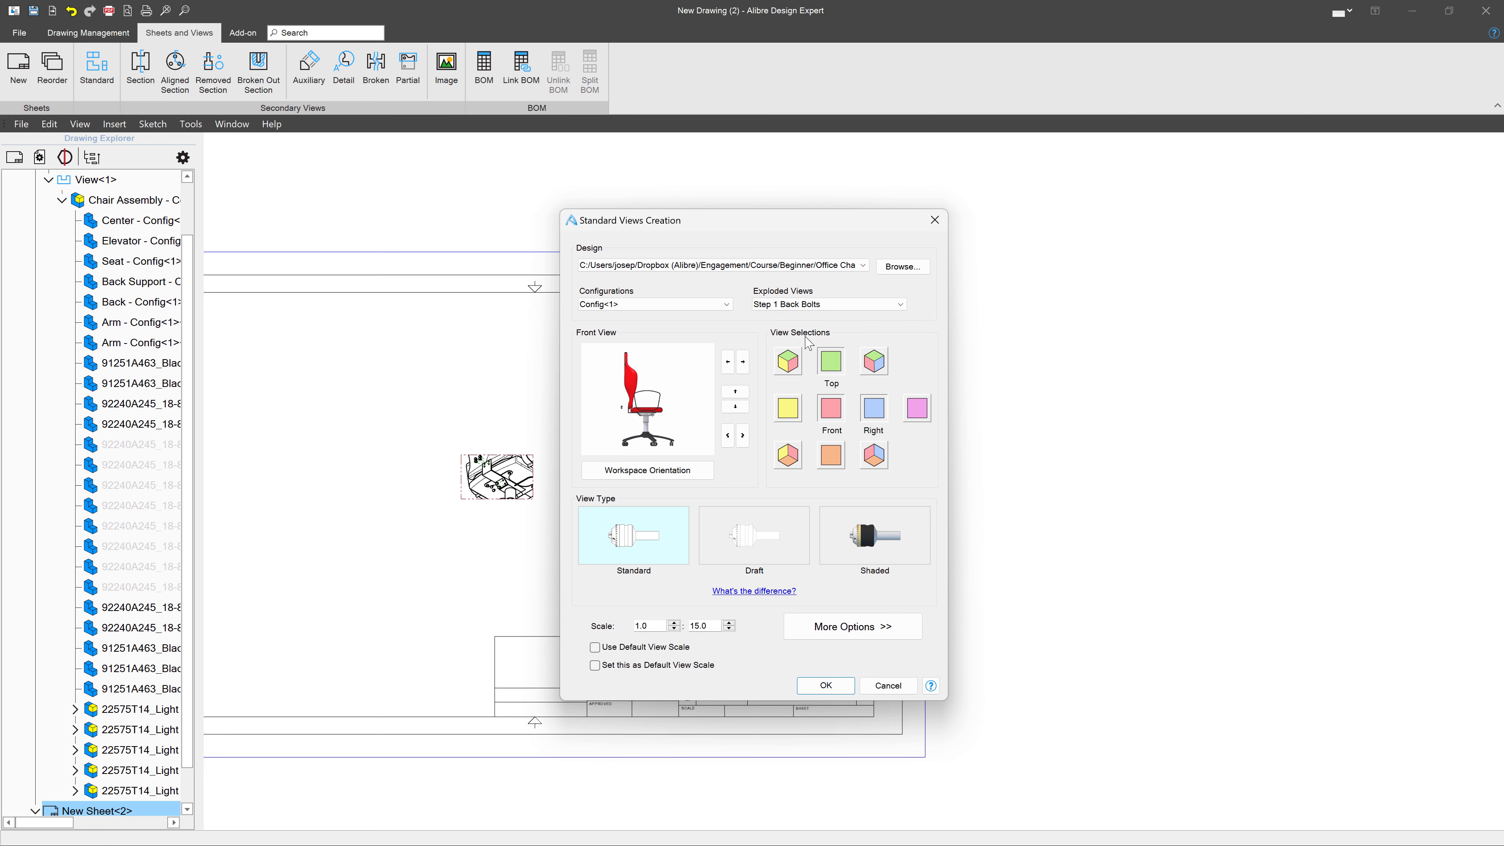
pyautogui.click(832, 367)
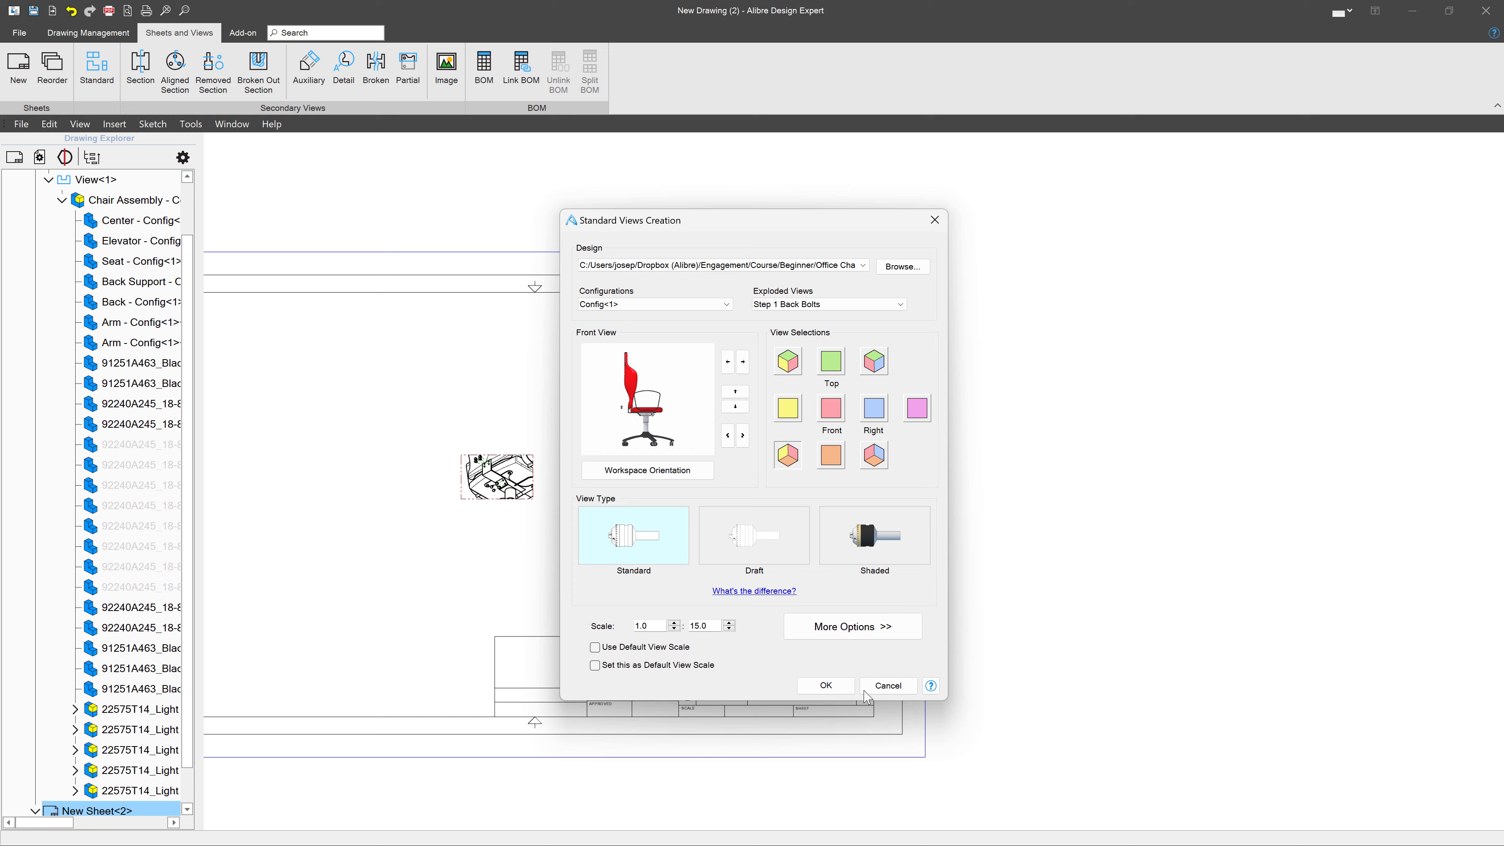
pyautogui.click(845, 685)
pyautogui.click(1098, 440)
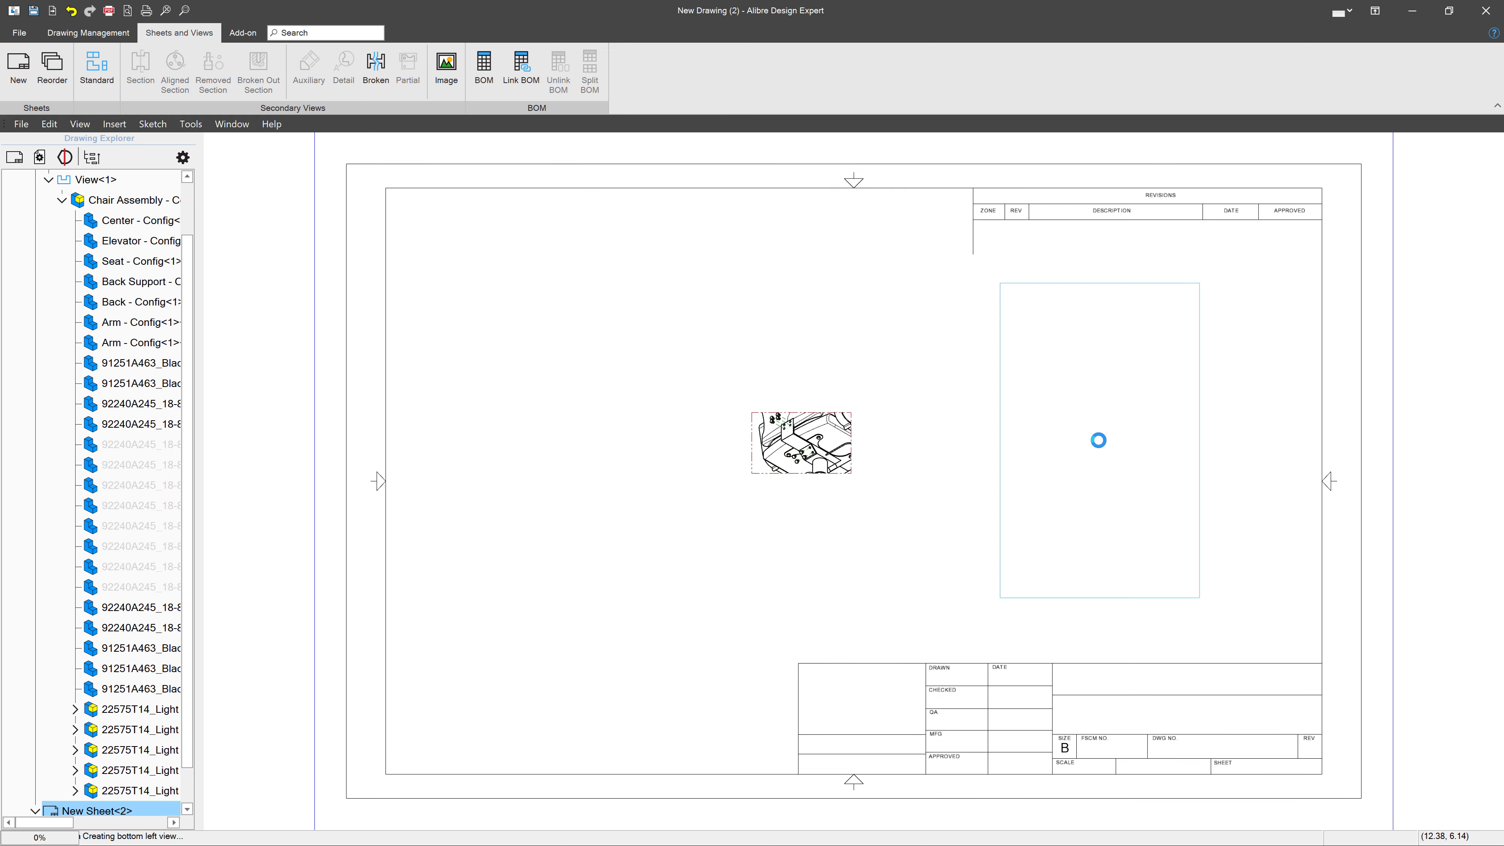
pyautogui.scroll(8, 1069, 451)
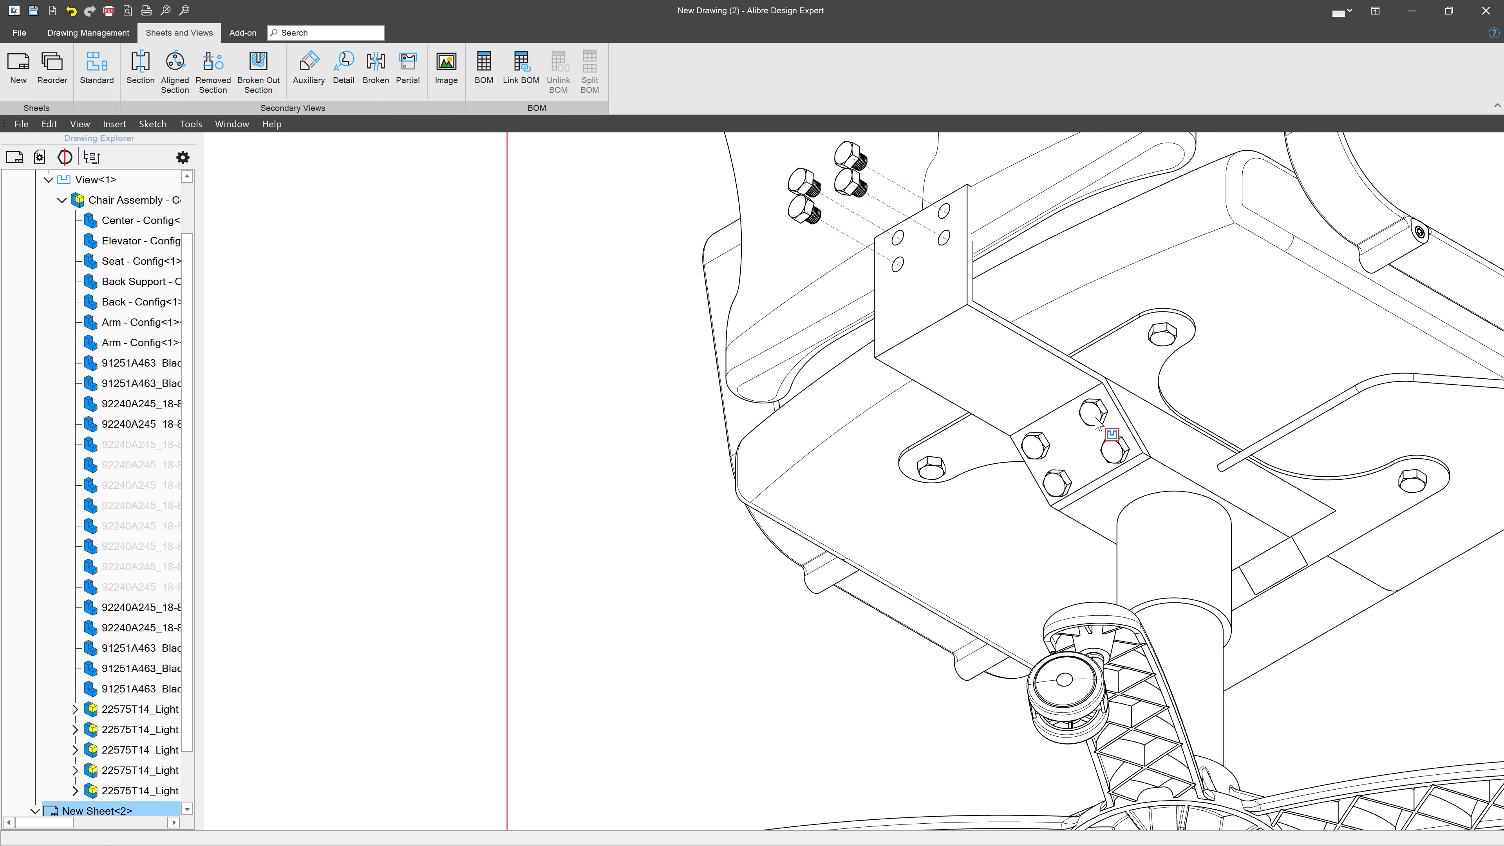
pyautogui.scroll(-3, 928, 462)
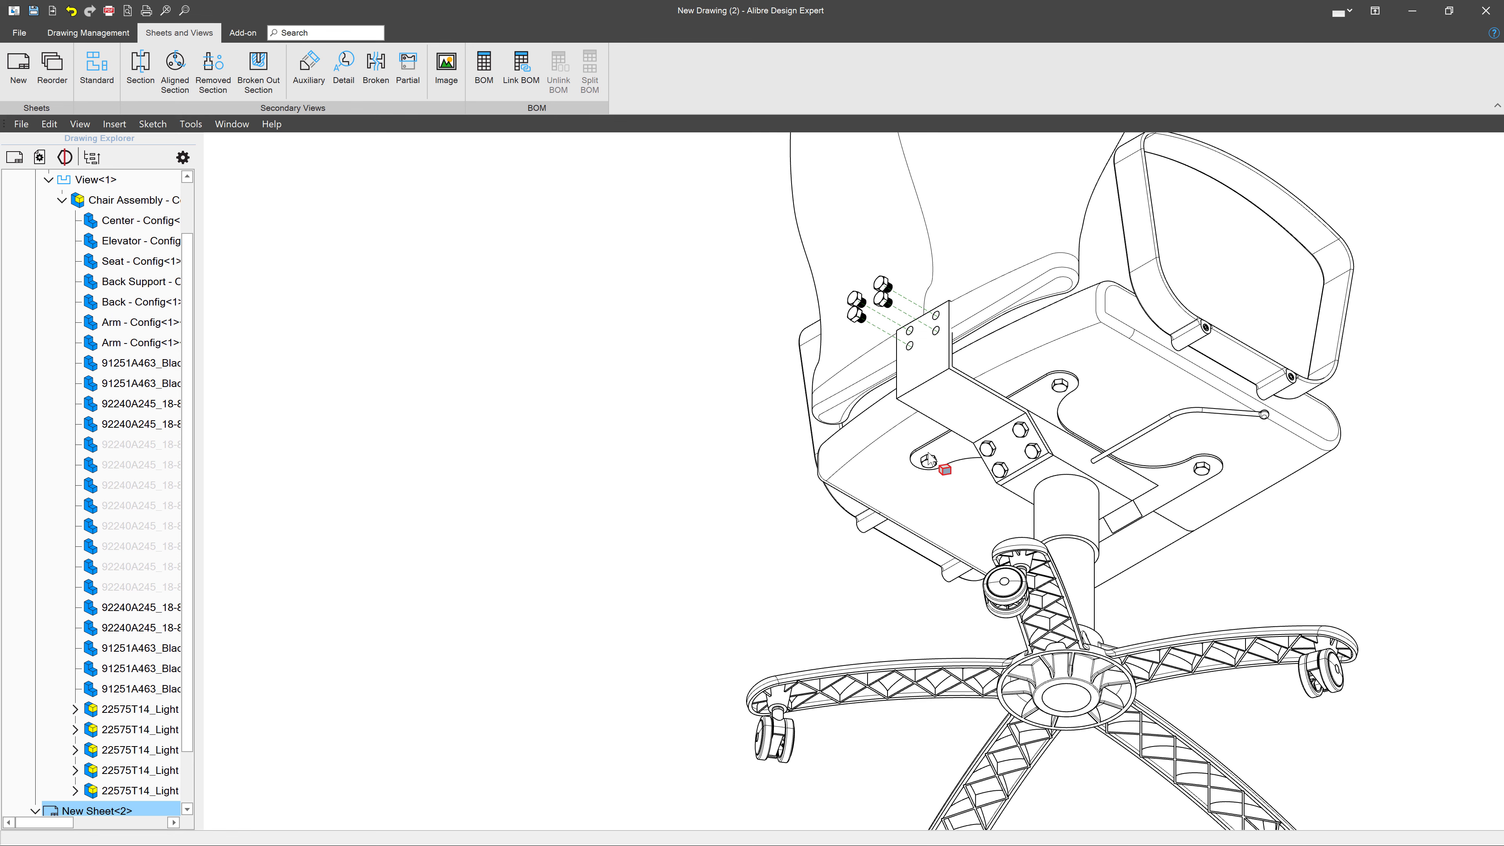
pyautogui.scroll(-5, 928, 462)
pyautogui.moveTo(851, 299)
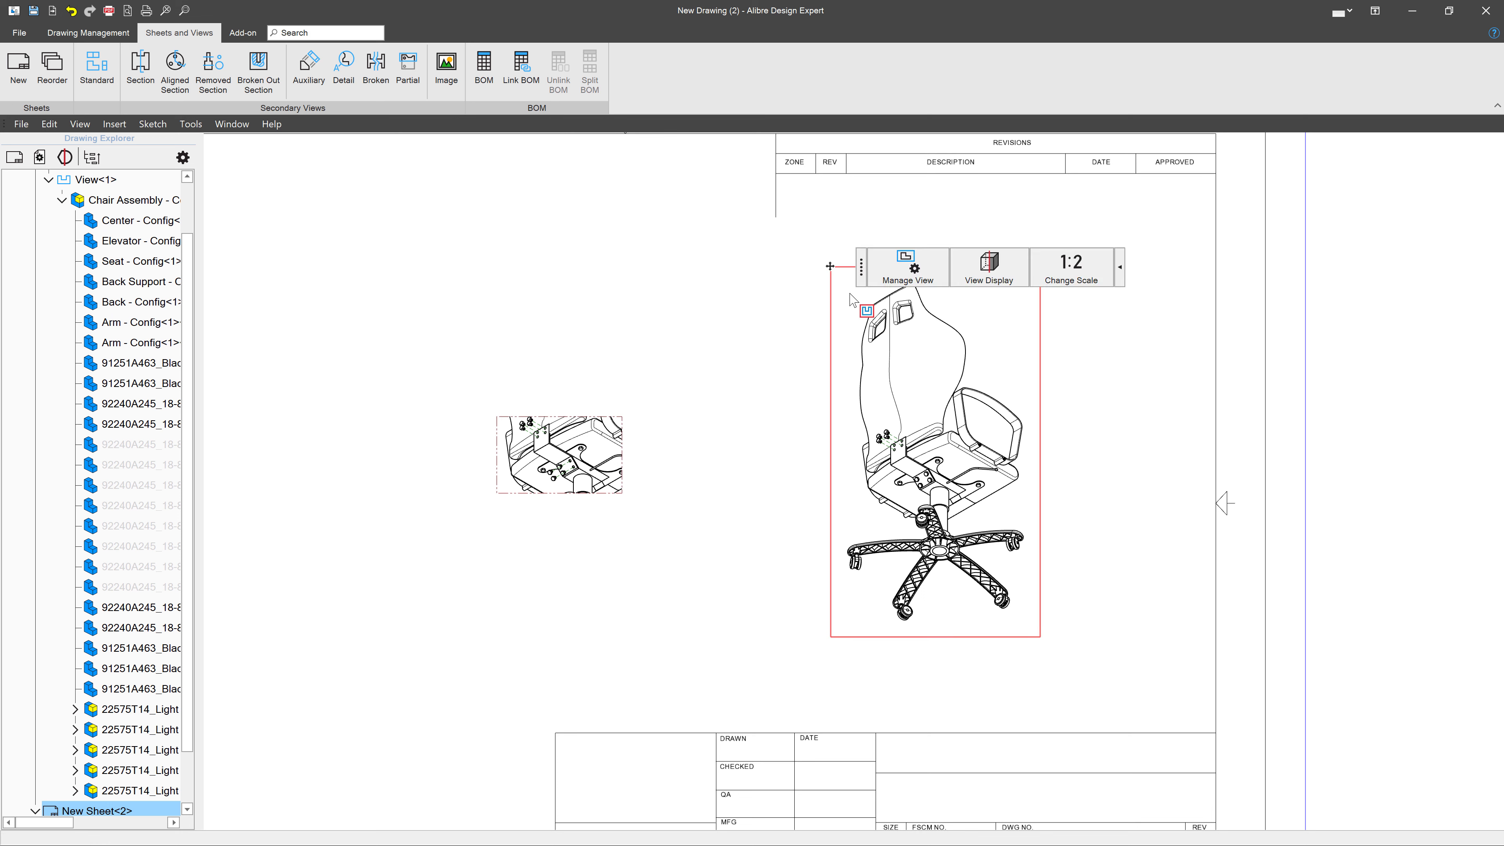
pyautogui.press('Delete')
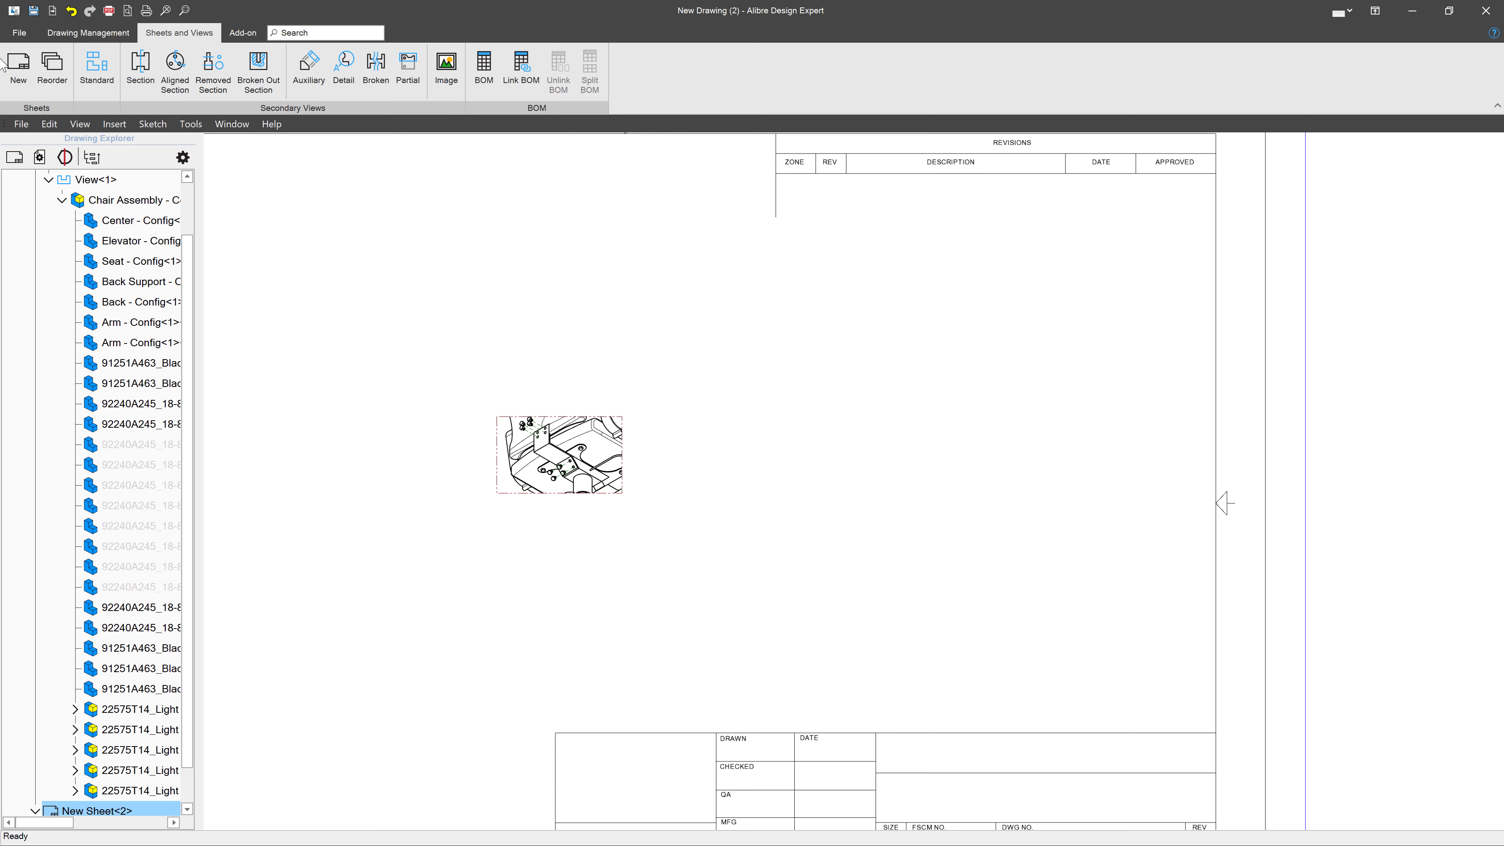
# - Place a Default-state view of the assembled chair beside the cropped bolt view
pyautogui.click(96, 66)
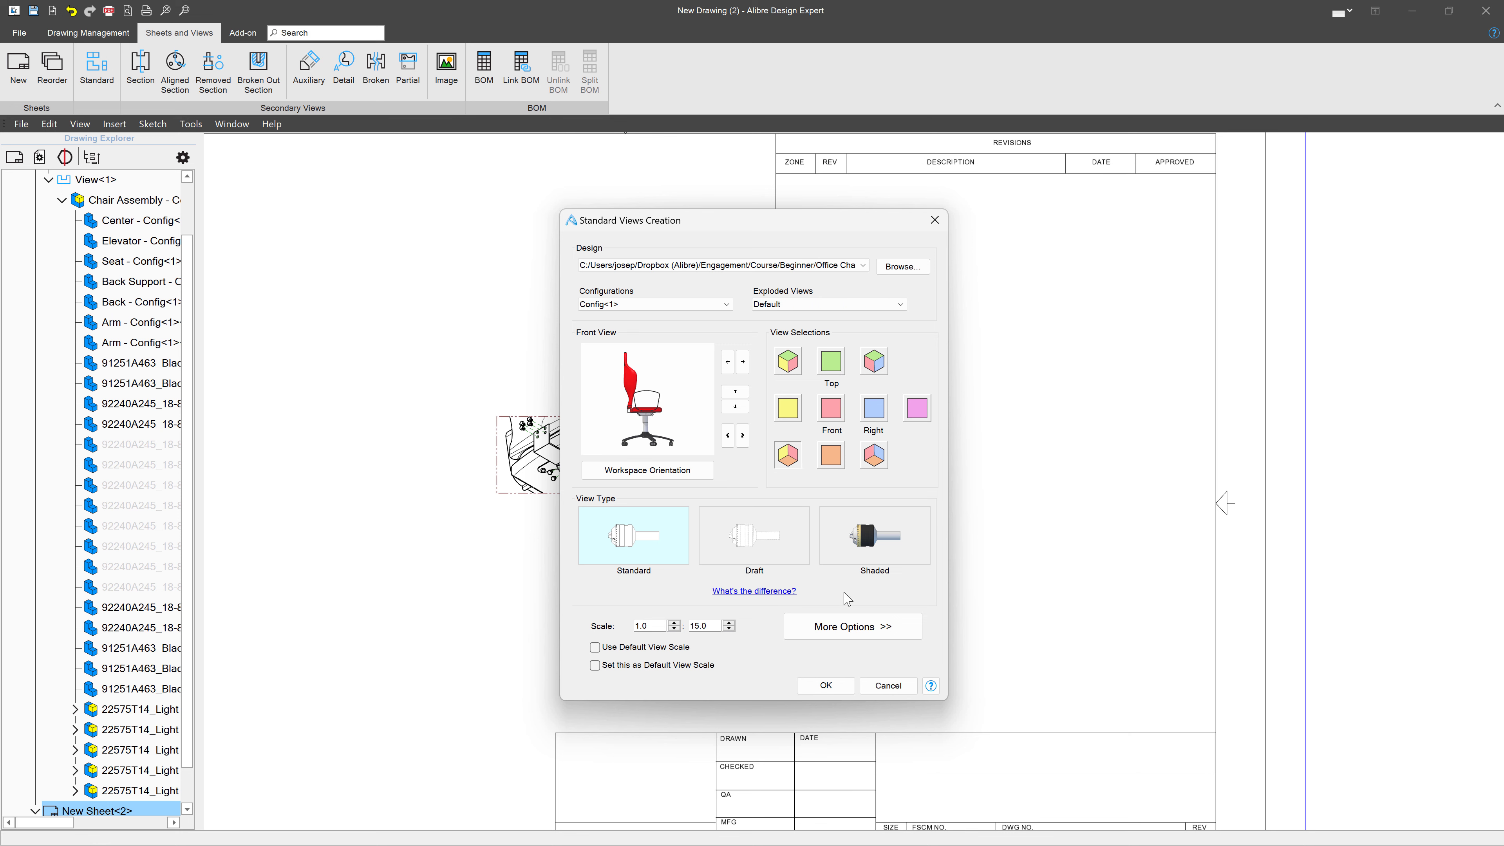
pyautogui.click(825, 685)
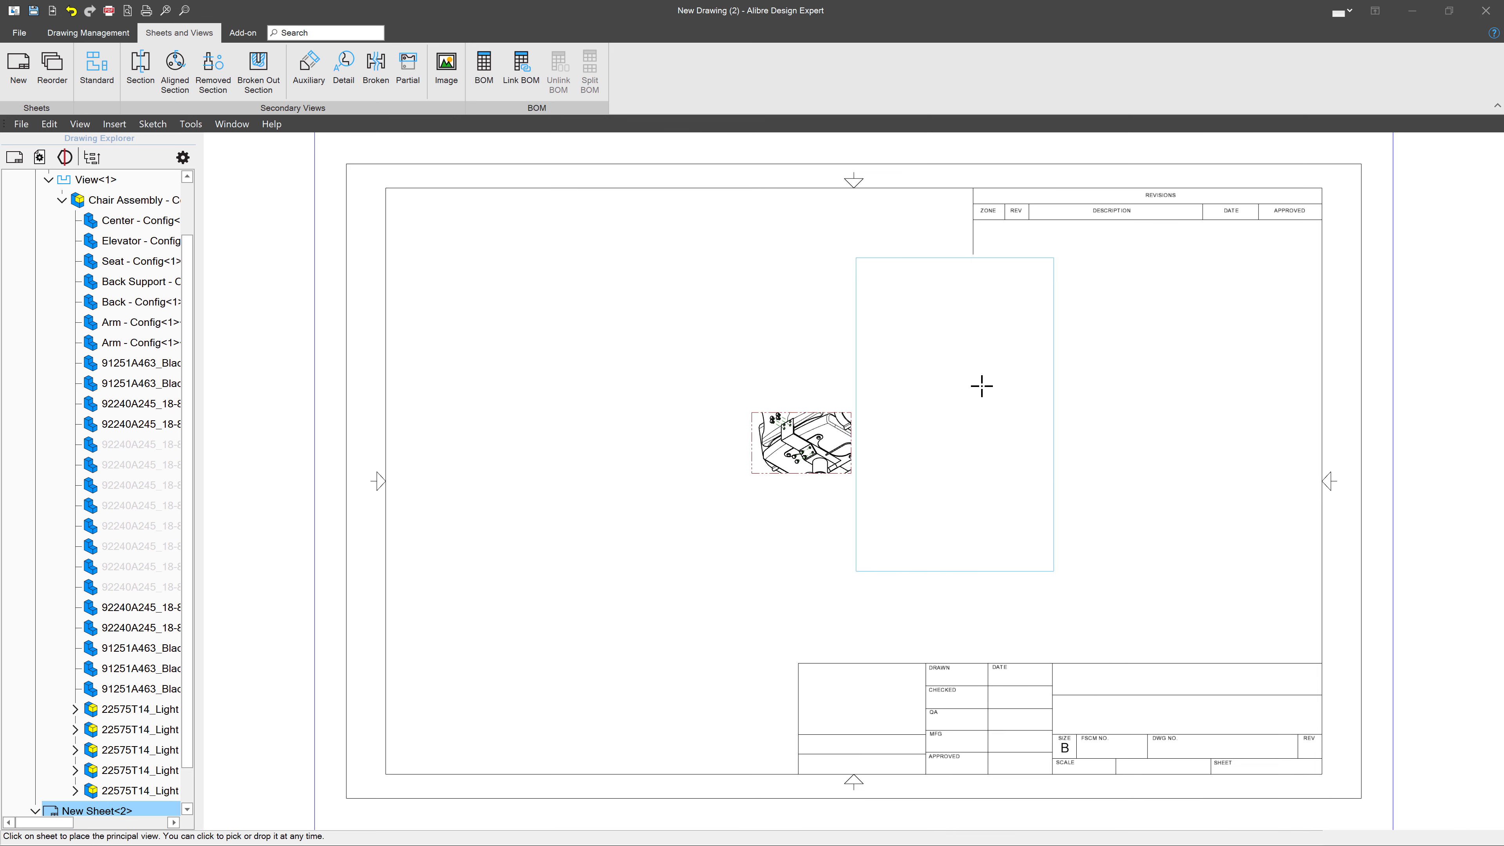
pyautogui.click(1025, 475)
pyautogui.scroll(2, 1001, 479)
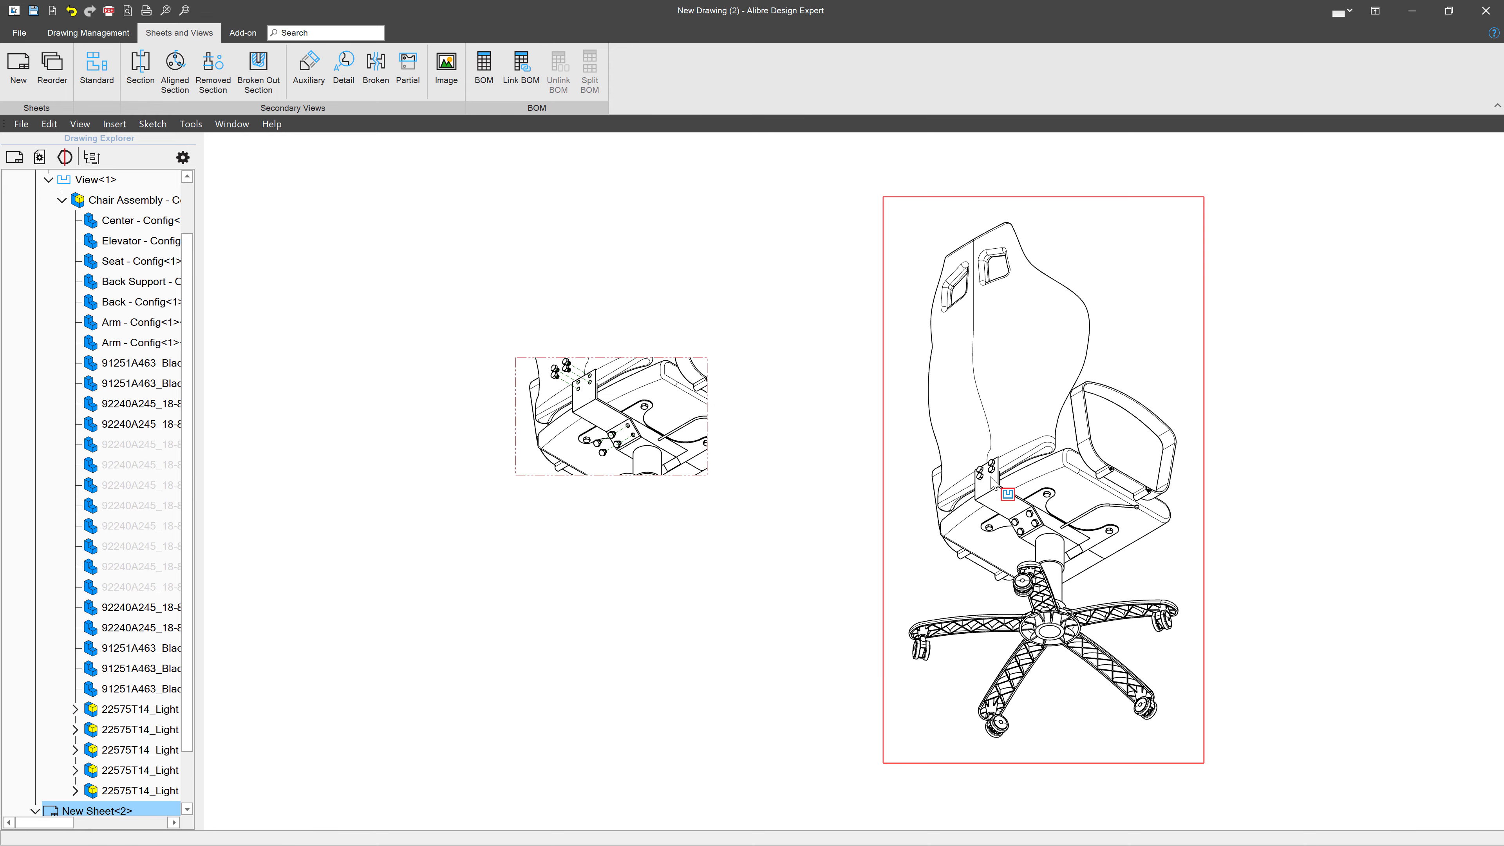
pyautogui.scroll(4, 994, 481)
pyautogui.scroll(-3, 988, 468)
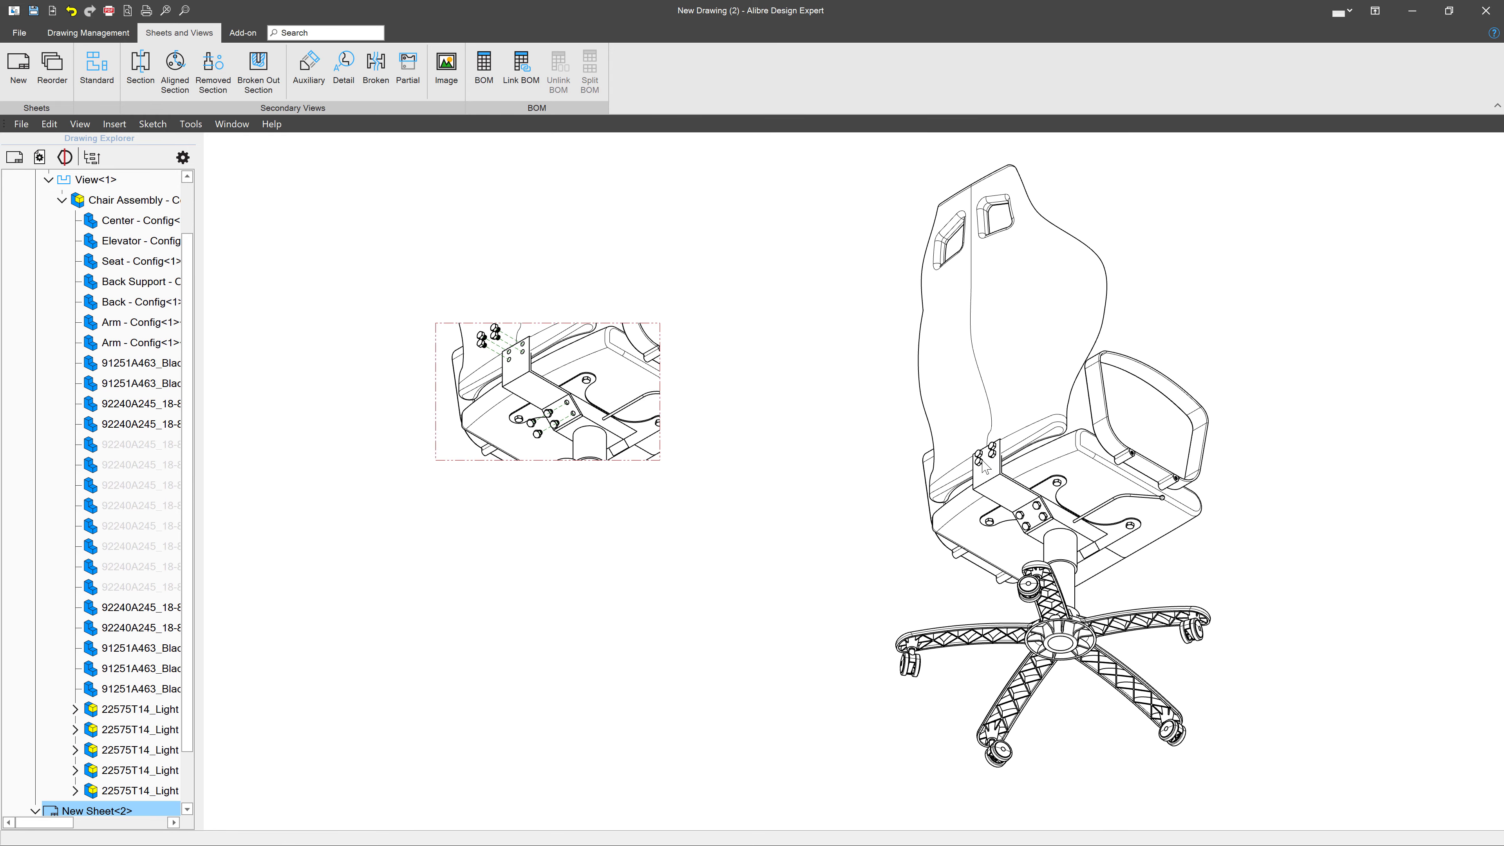
pyautogui.scroll(-2, 984, 468)
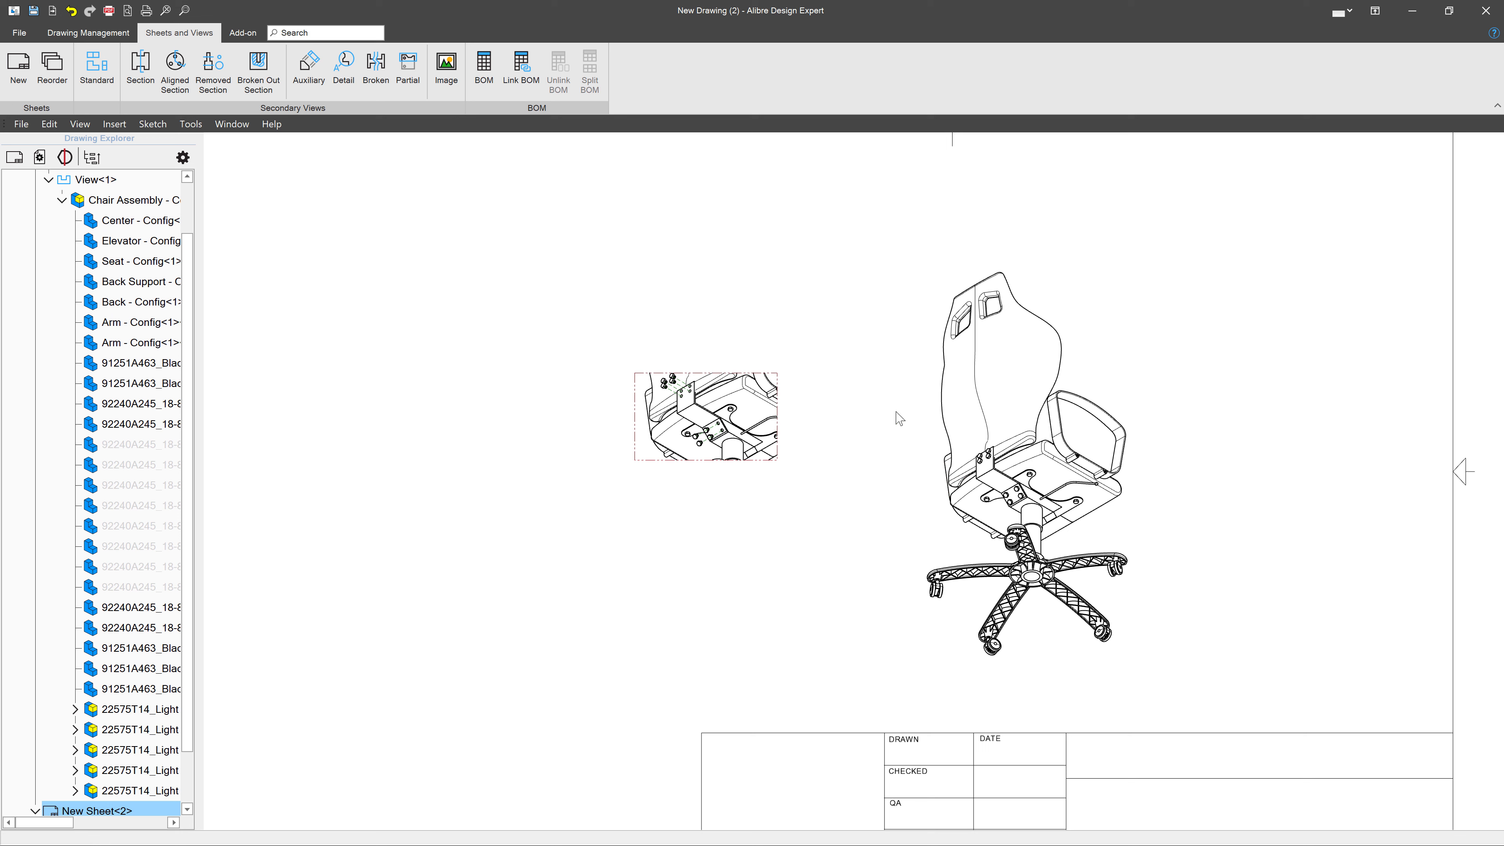
# - Return to New Sheet<1> in the drawing tree, collapsing the view and sheet lists
pyautogui.click(39, 182)
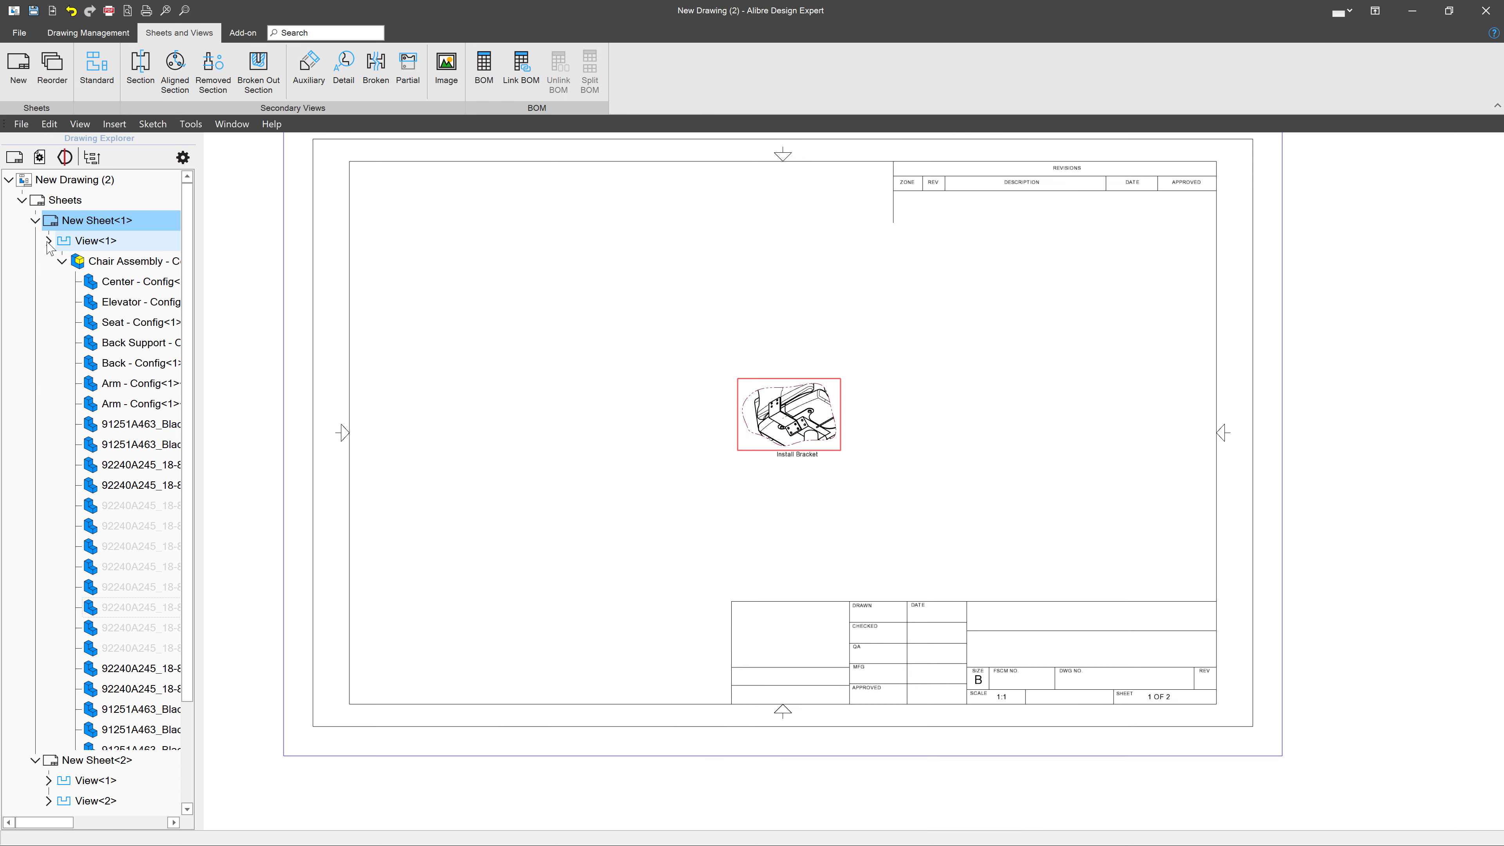
pyautogui.click(48, 241)
pyautogui.click(81, 222)
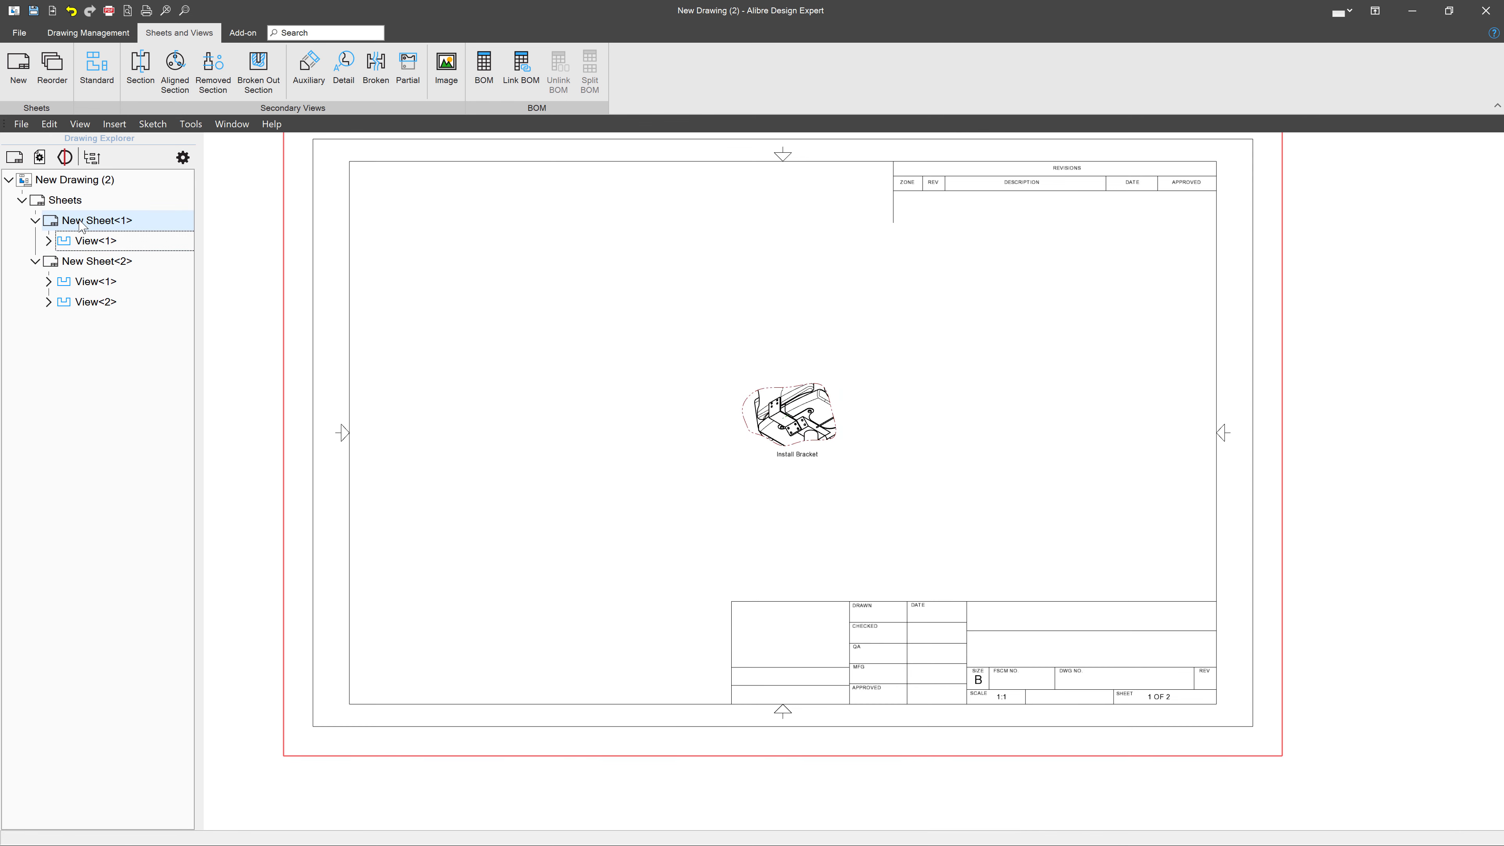
pyautogui.doubleClick(81, 224)
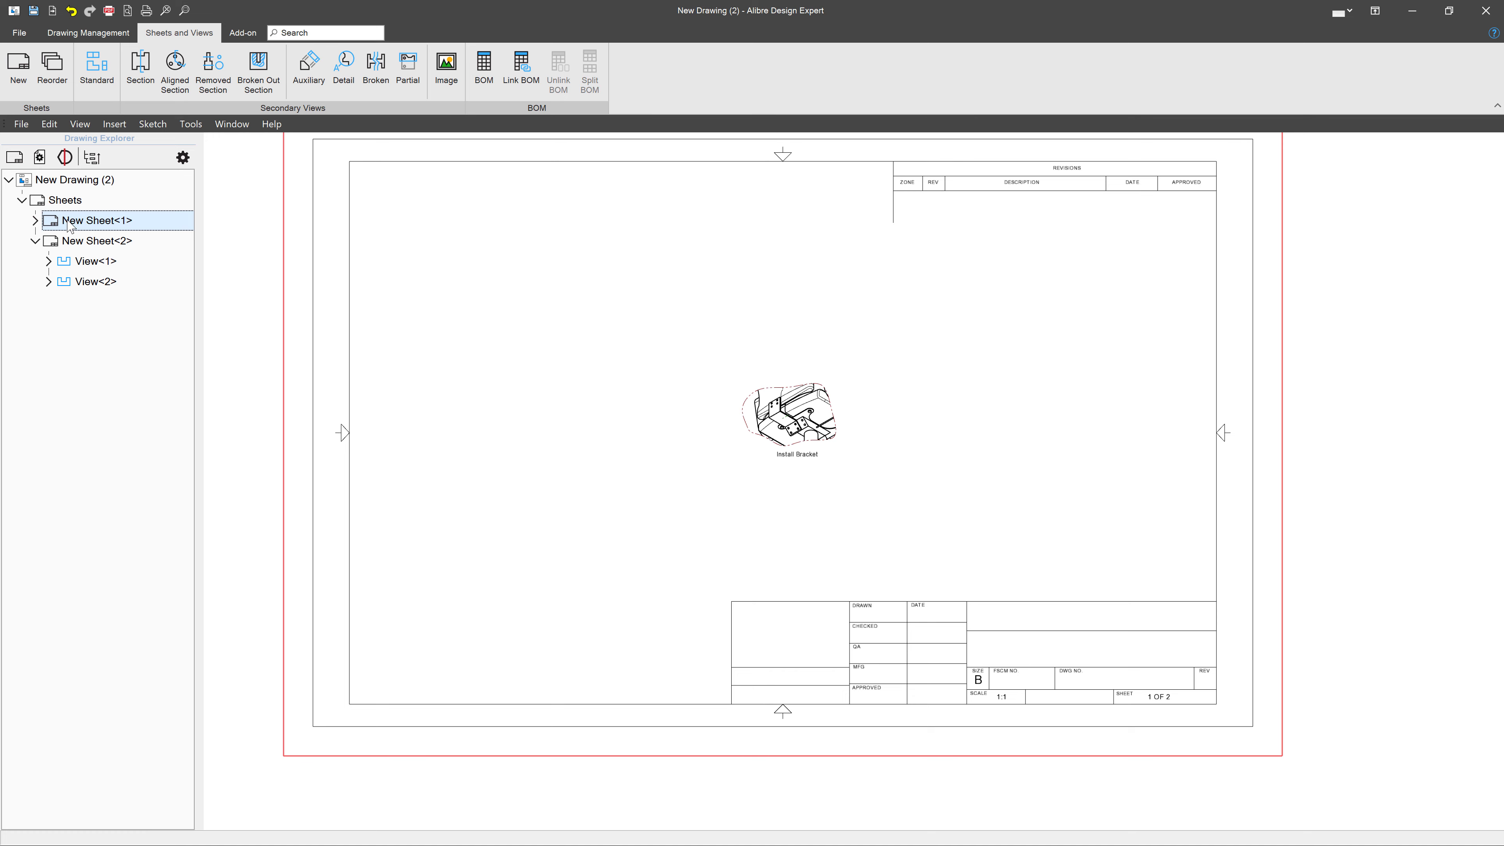
pyautogui.click(87, 242)
pyautogui.click(89, 226)
pyautogui.scroll(4, 912, 504)
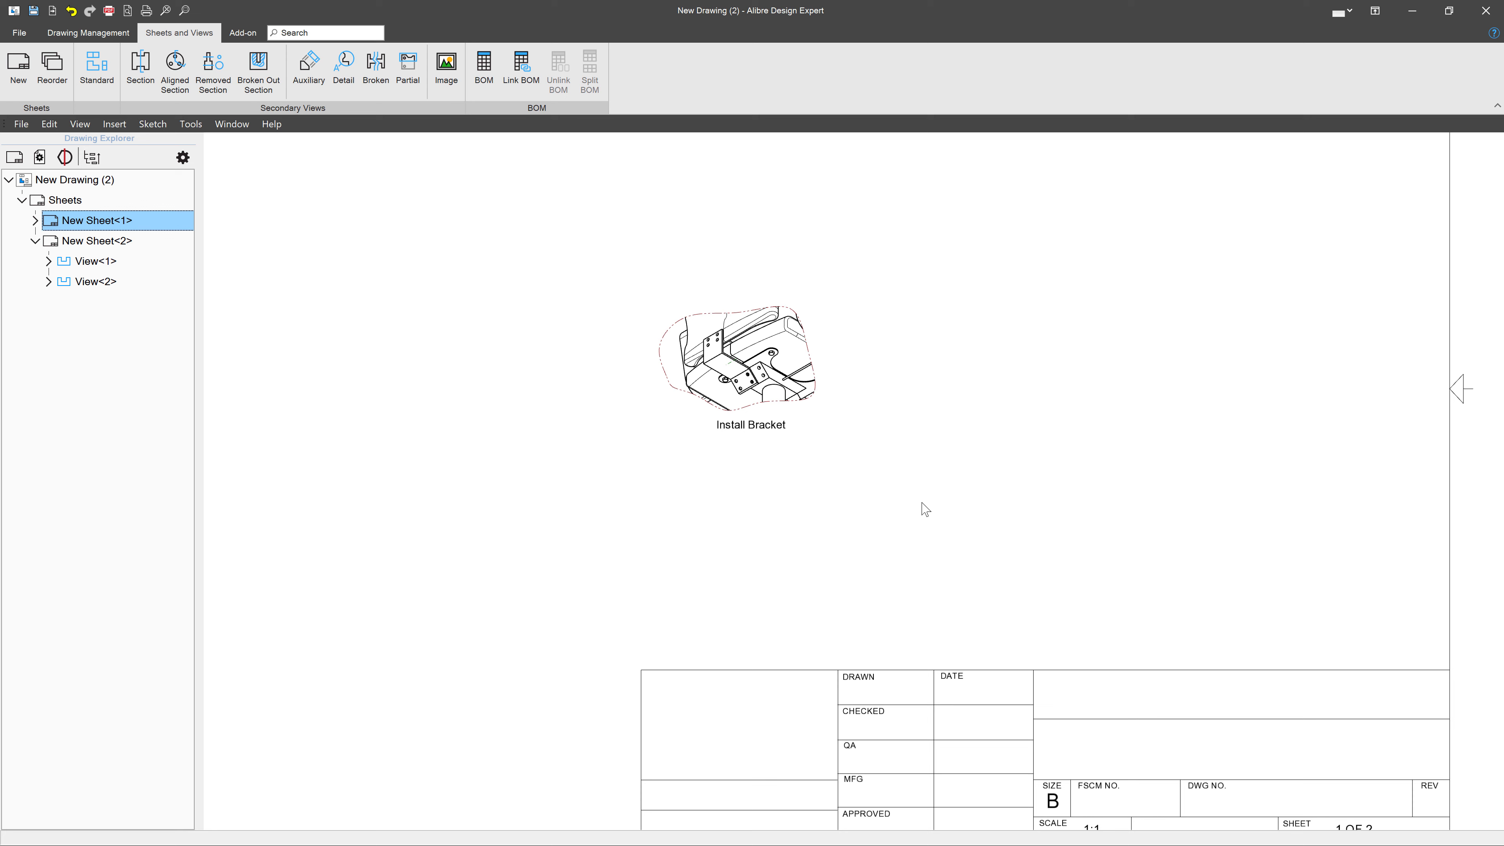
# - Rescale the Install Bracket view with scale value 15 and drag it up and left
pyautogui.rightClick(785, 289)
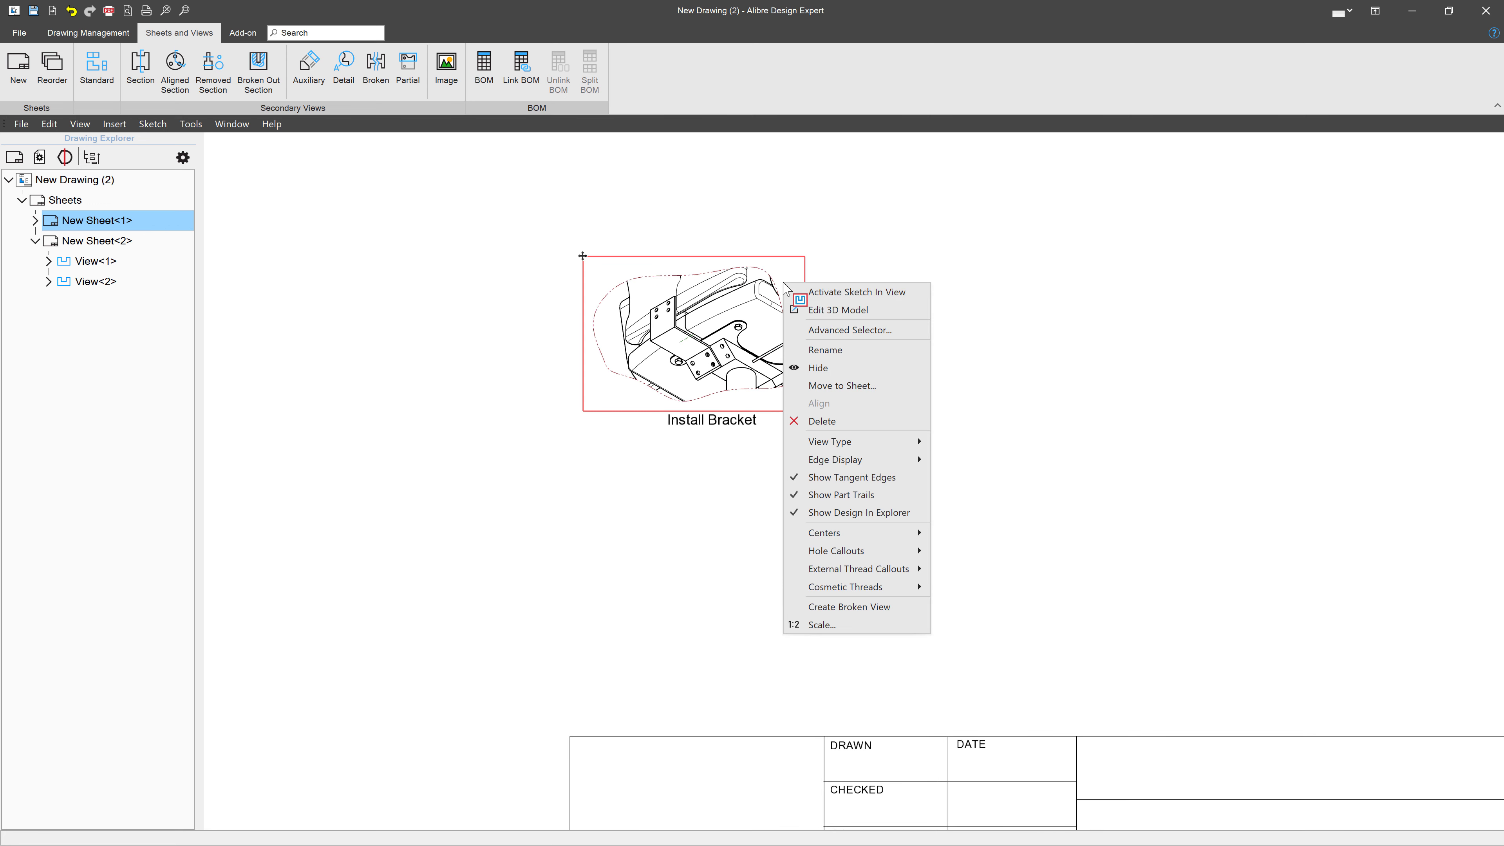
pyautogui.press('Escape')
pyautogui.click(786, 293)
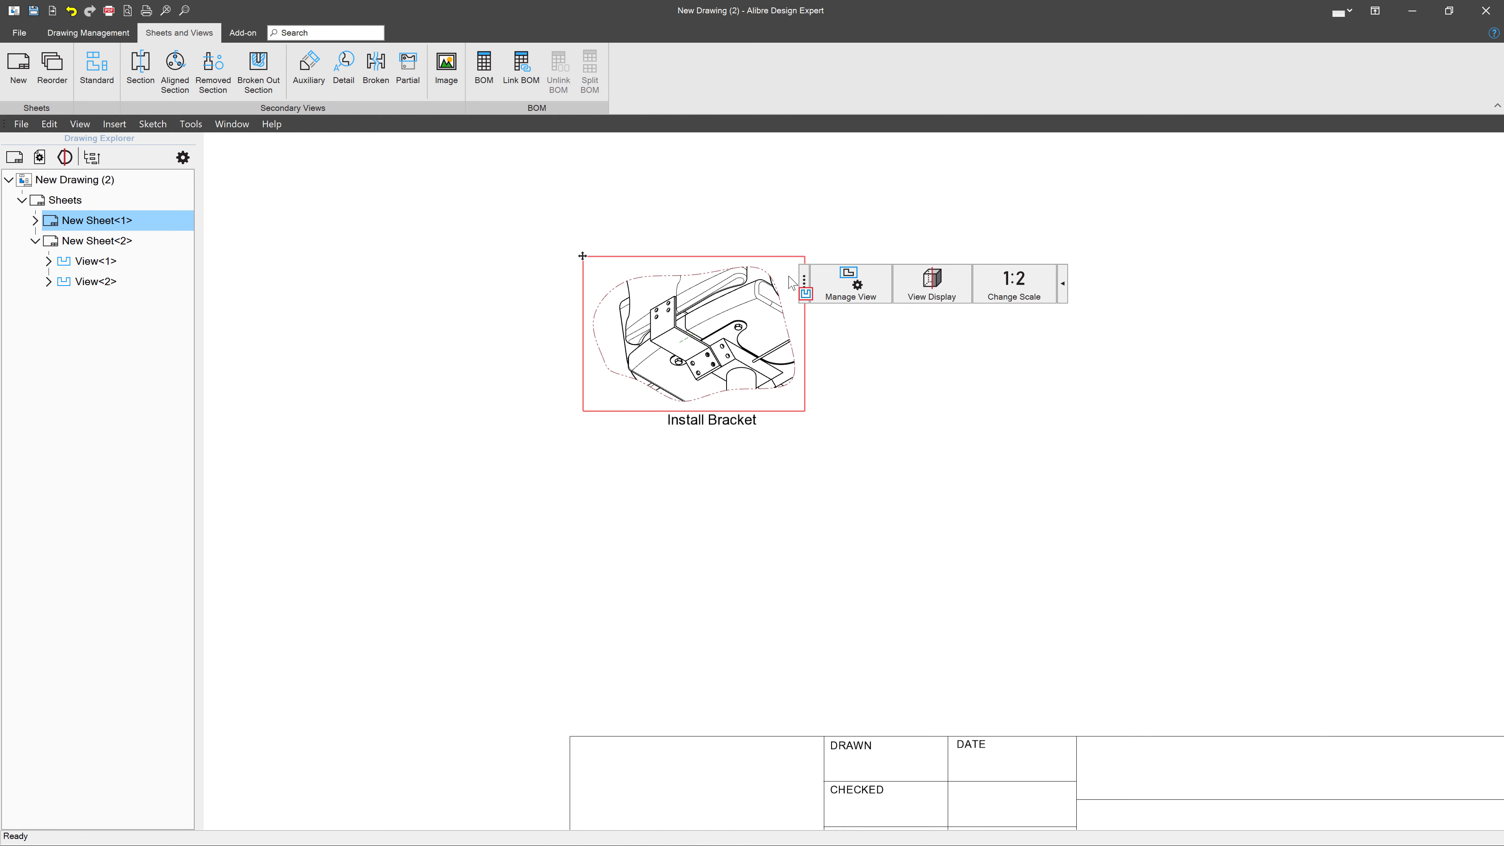
pyautogui.click(1013, 285)
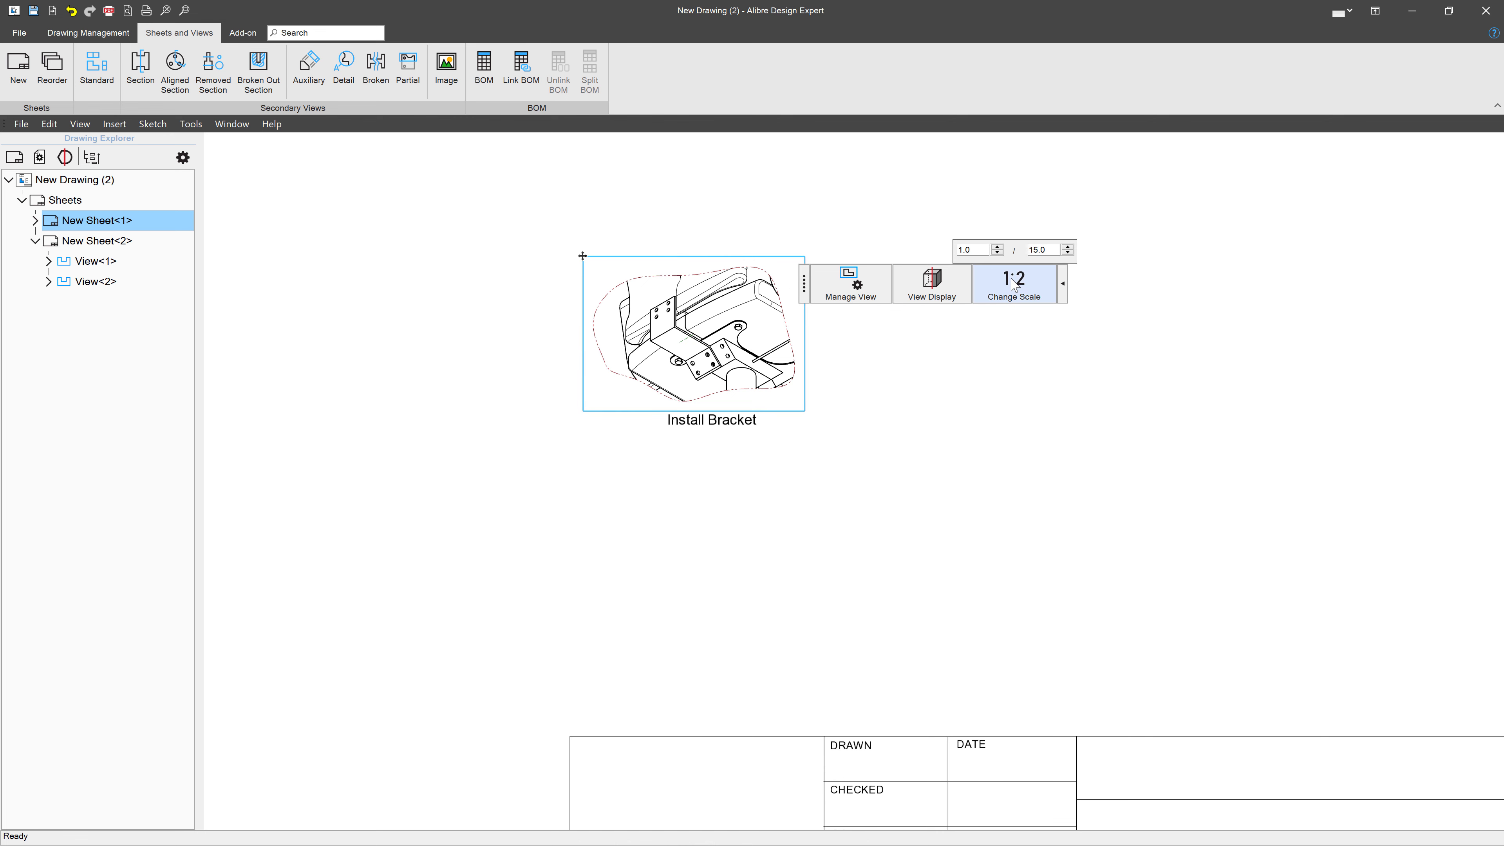
pyautogui.doubleClick(1048, 250)
pyautogui.write('15')
pyautogui.doubleClick(1050, 250)
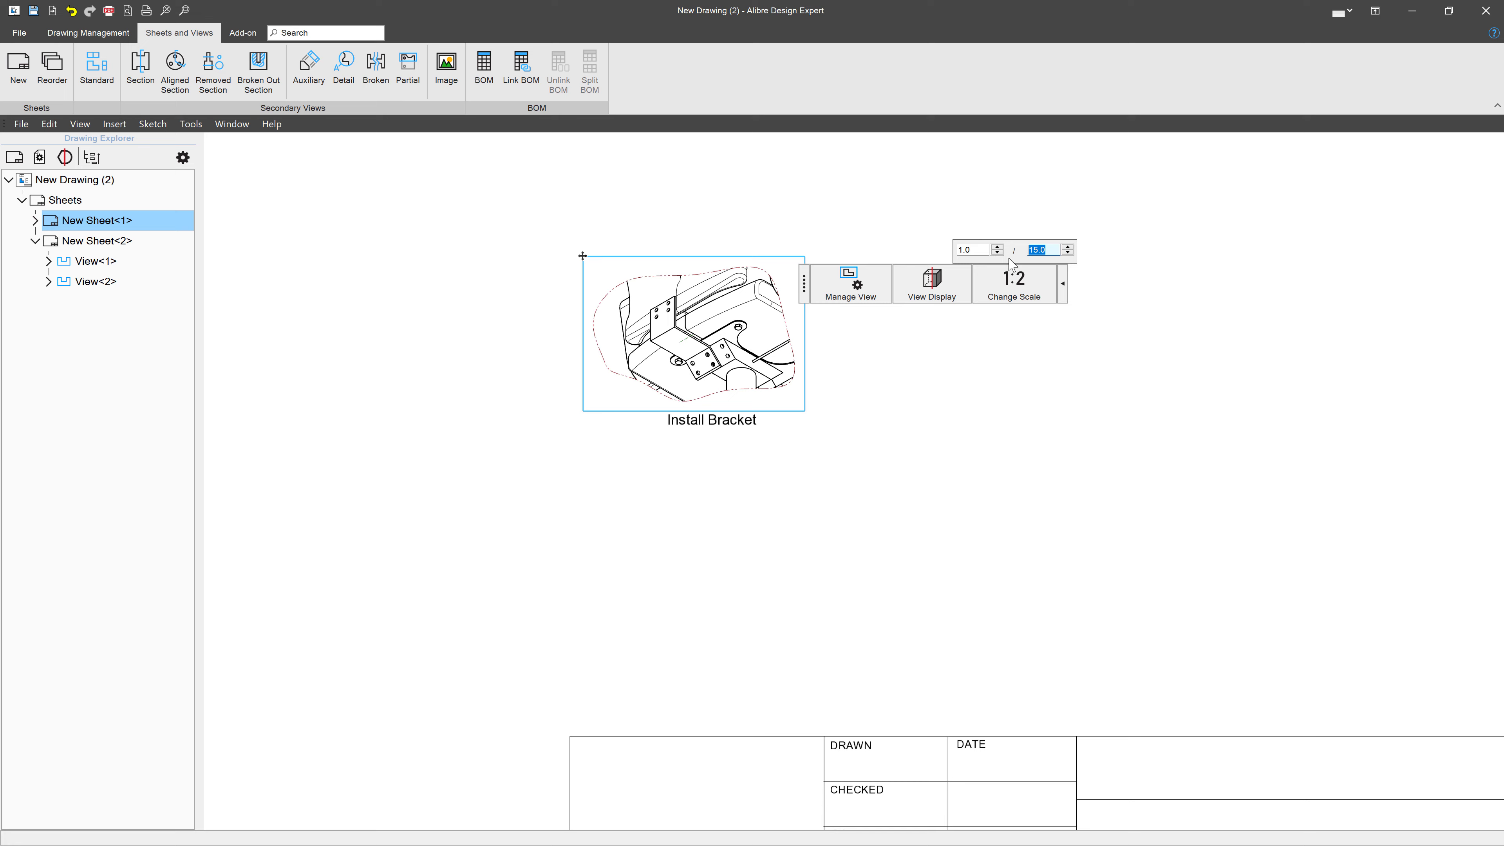
pyautogui.press('Return')
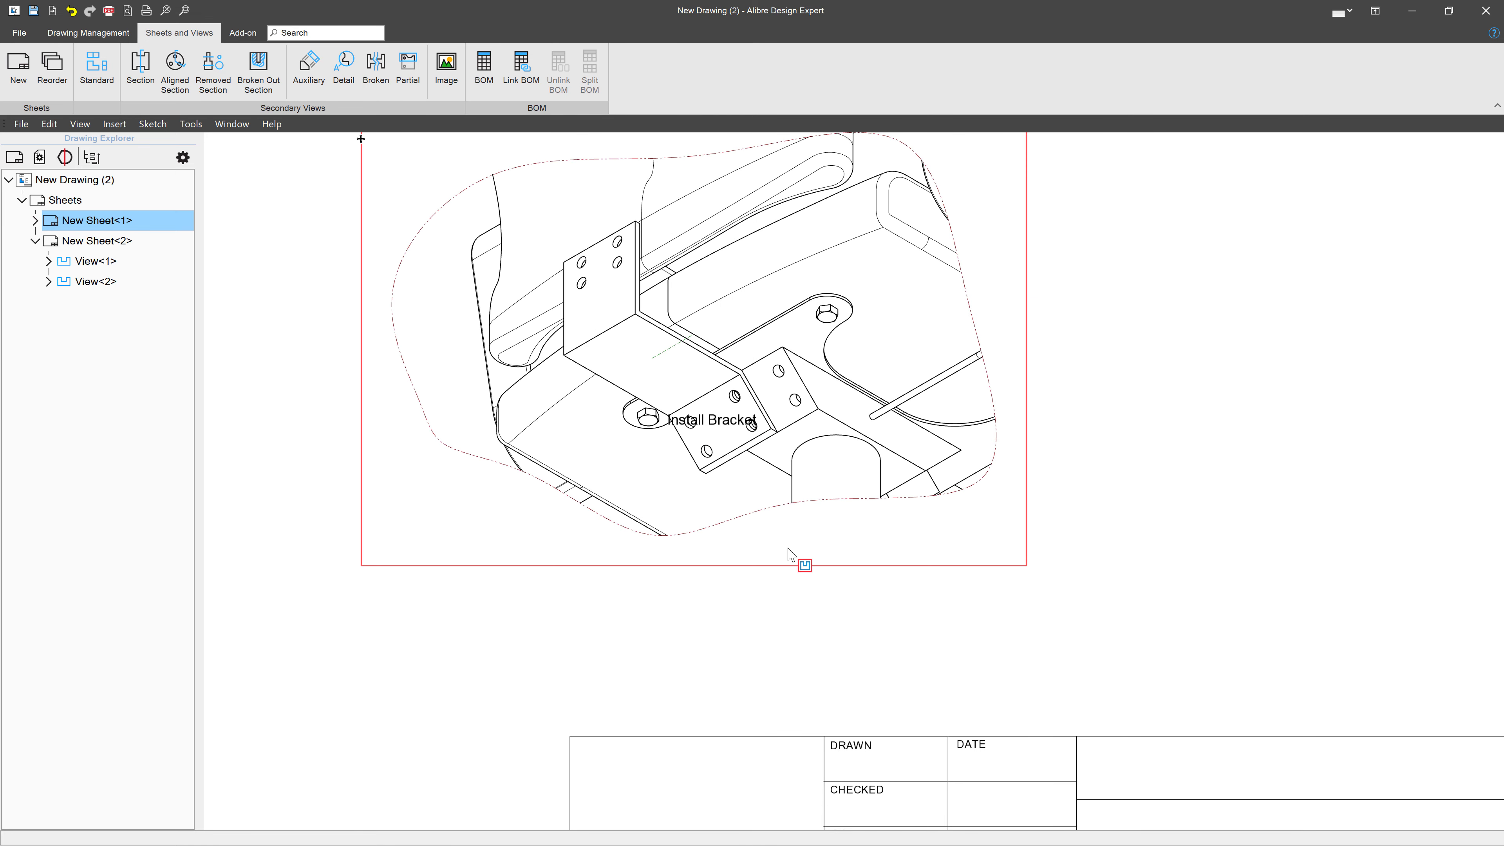
pyautogui.scroll(-5, 799, 560)
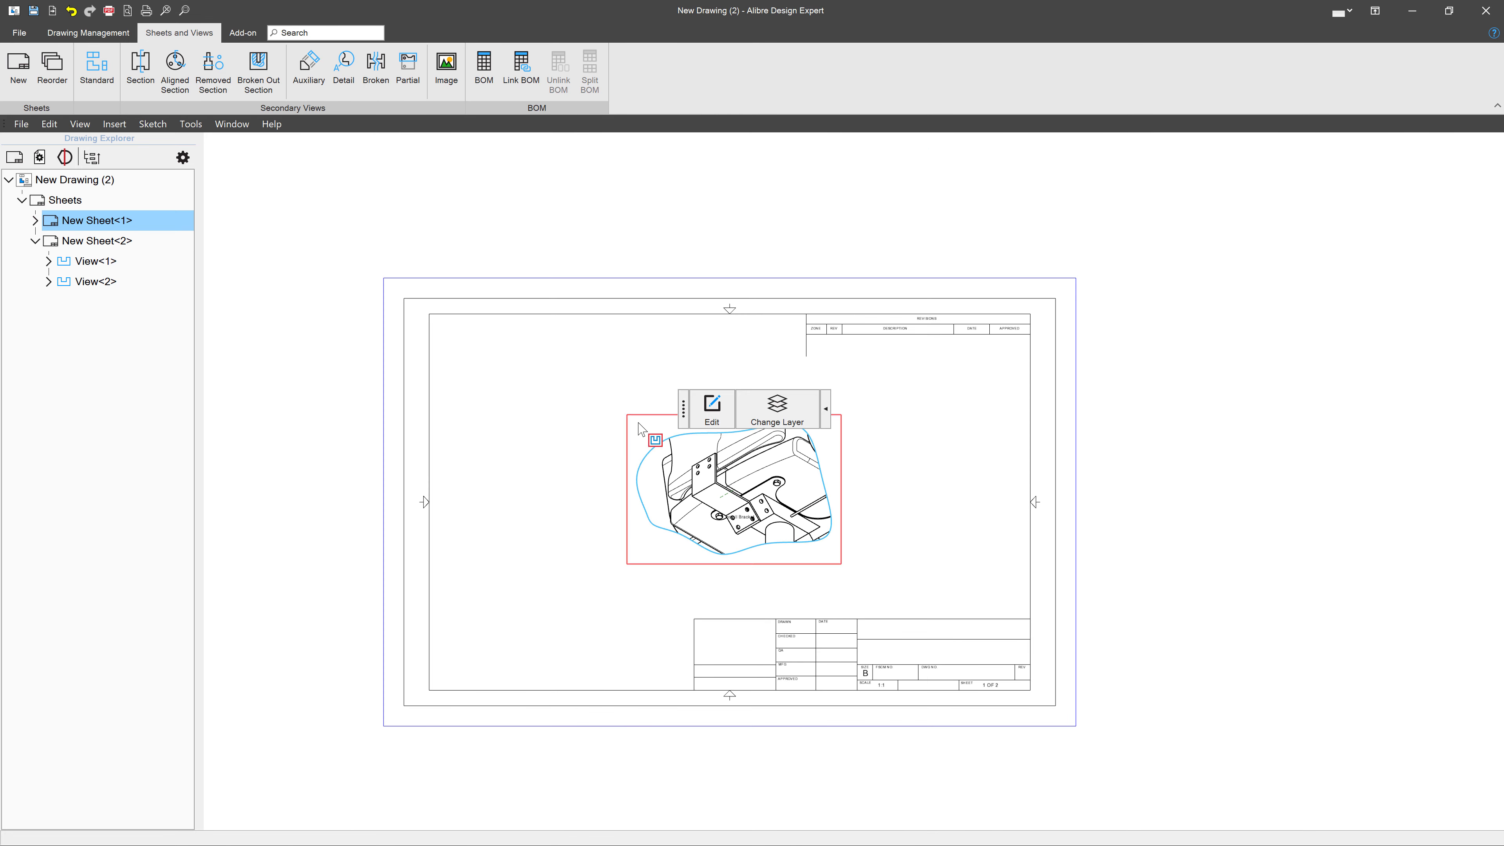
pyautogui.click(630, 416)
pyautogui.moveTo(630, 416); pyautogui.dragTo(571, 375)
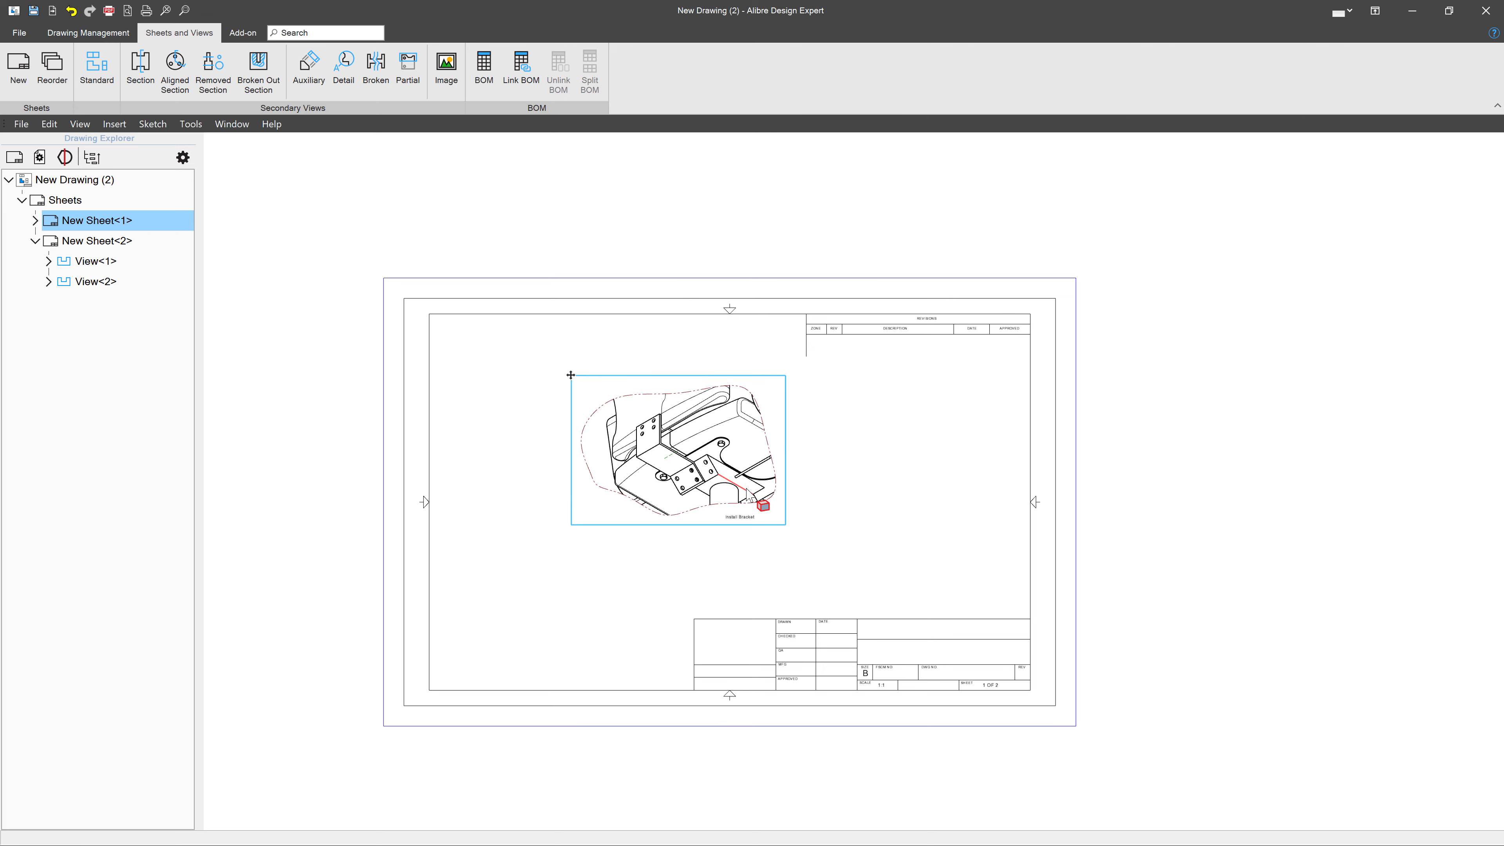
# - Drag the Install Bracket note so it sits centred under the enlarged view
pyautogui.moveTo(736, 522); pyautogui.dragTo(686, 526)
pyautogui.scroll(5, 678, 476)
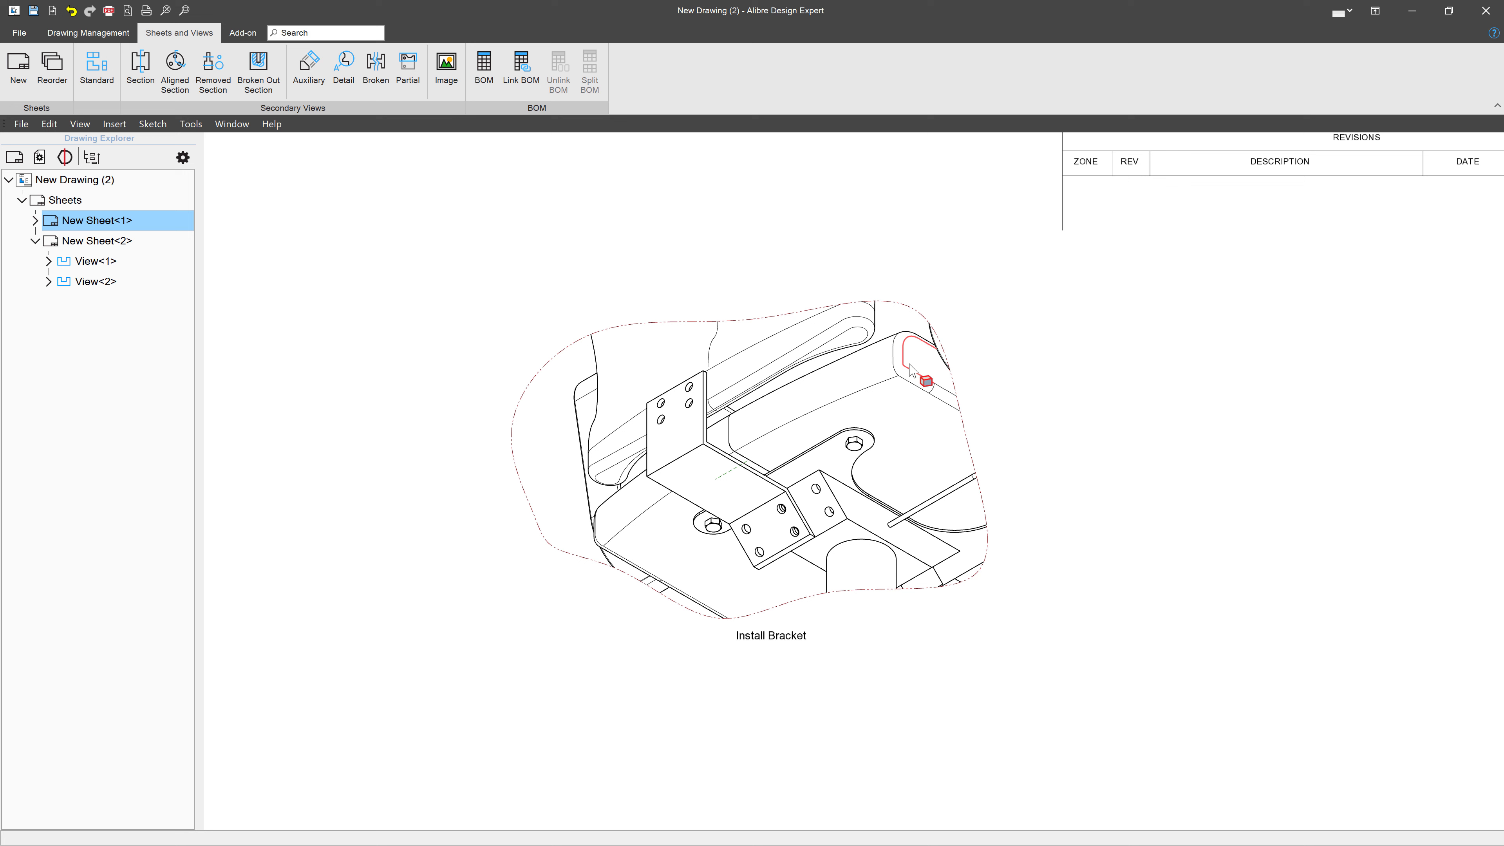